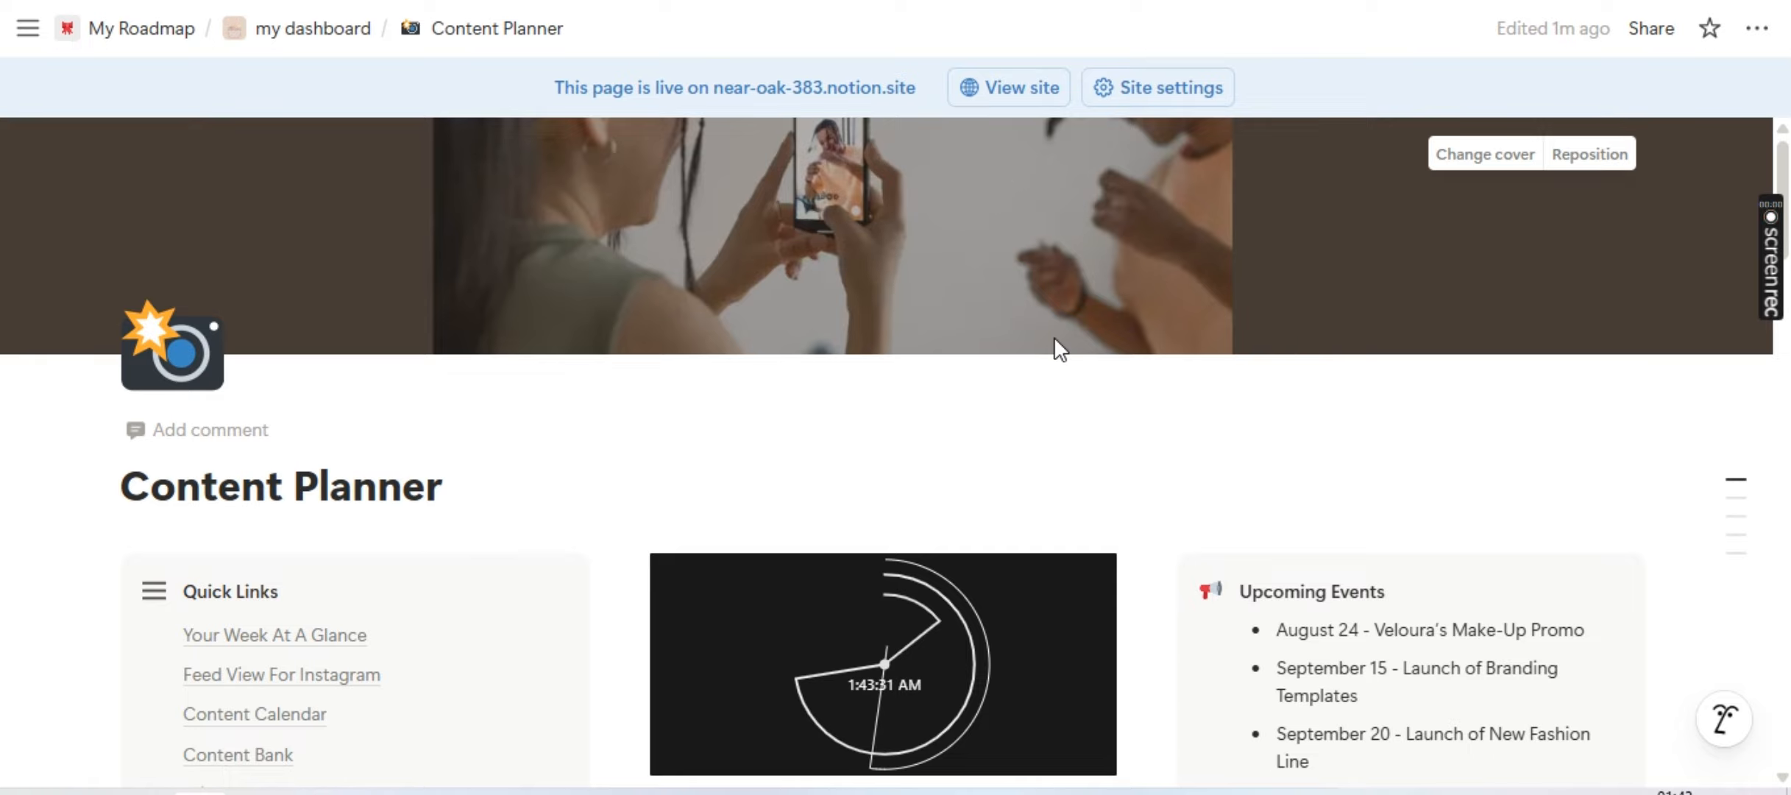
- Follow the Feed View For Instagram quick link, and return to the start of the Content Planner page
scroll(1054, 336, down, 2)
scroll(622, 453, down, 3)
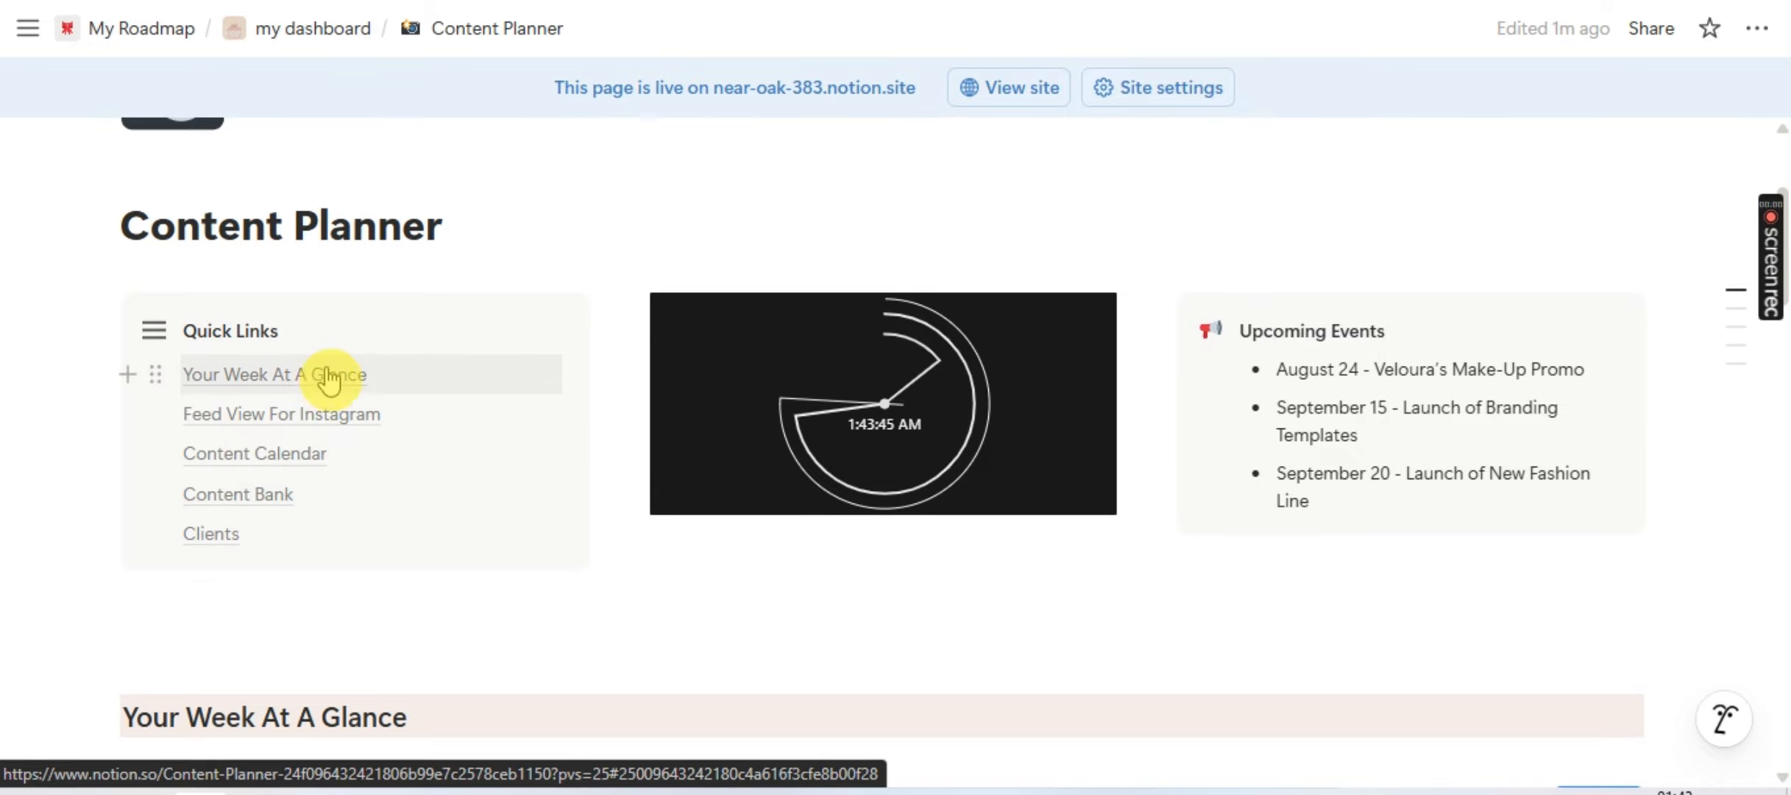
click(270, 415)
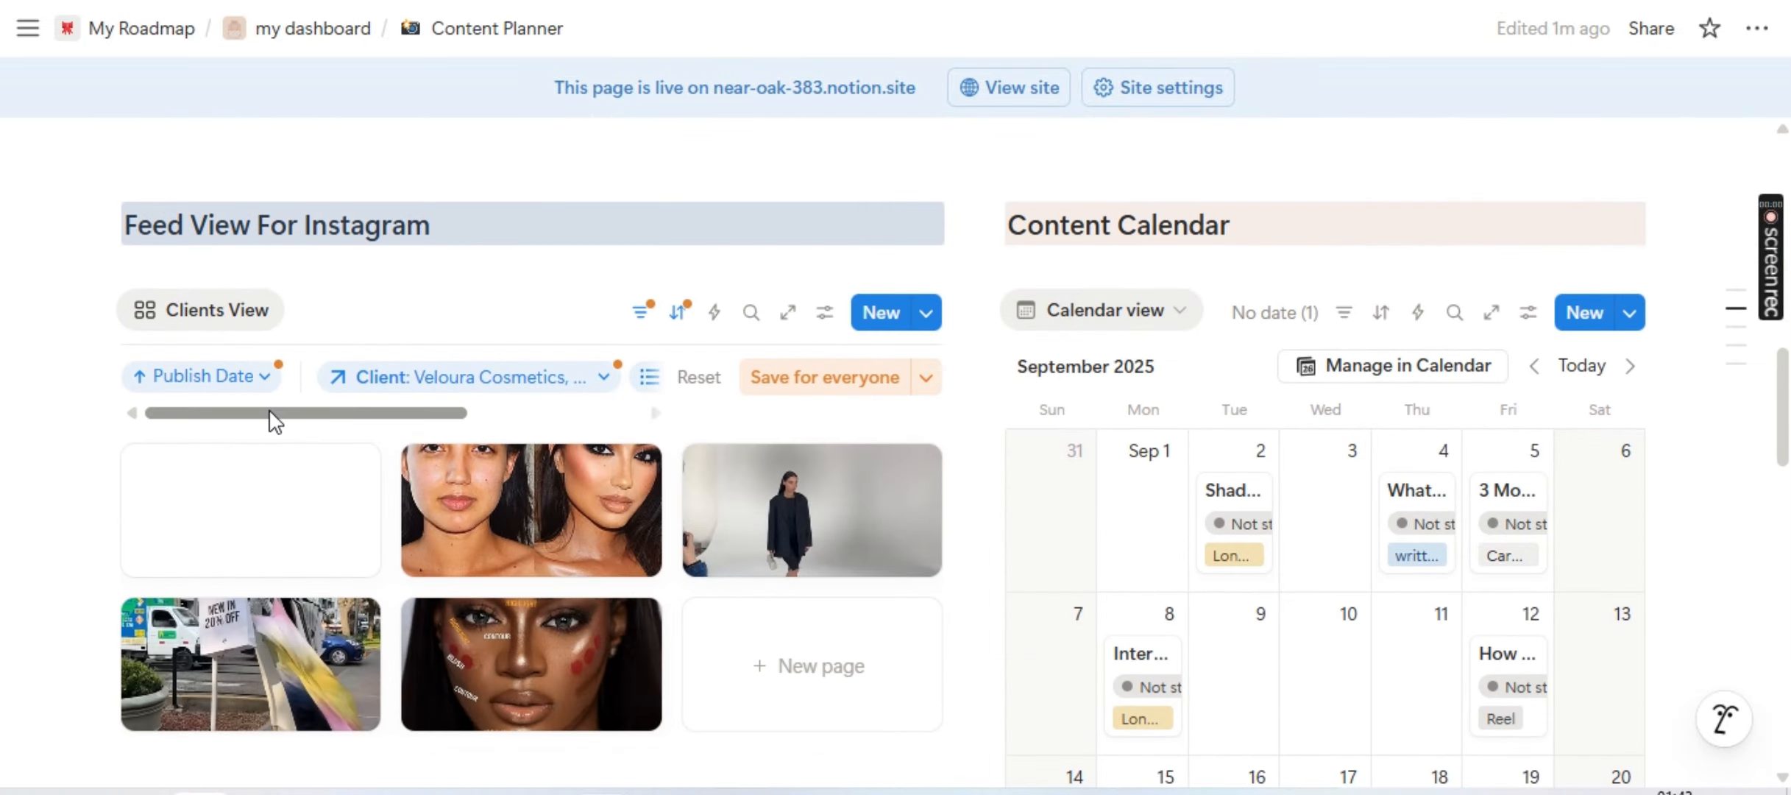
scroll(272, 413, up, 10)
scroll(272, 410, down, 1)
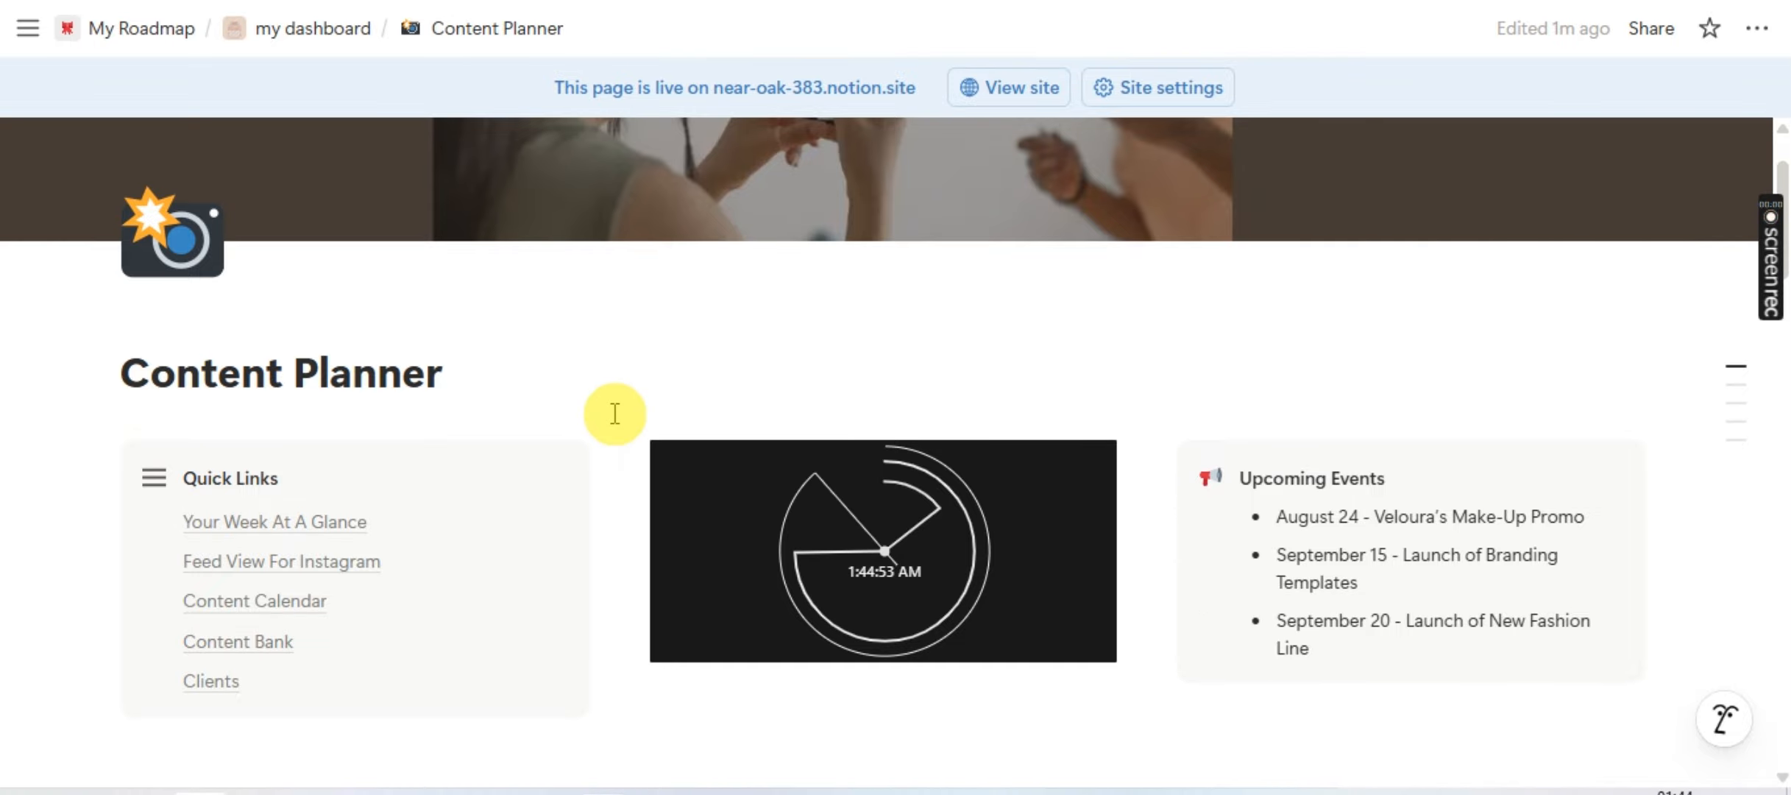
scroll(612, 411, down, 2)
scroll(611, 412, up, 3)
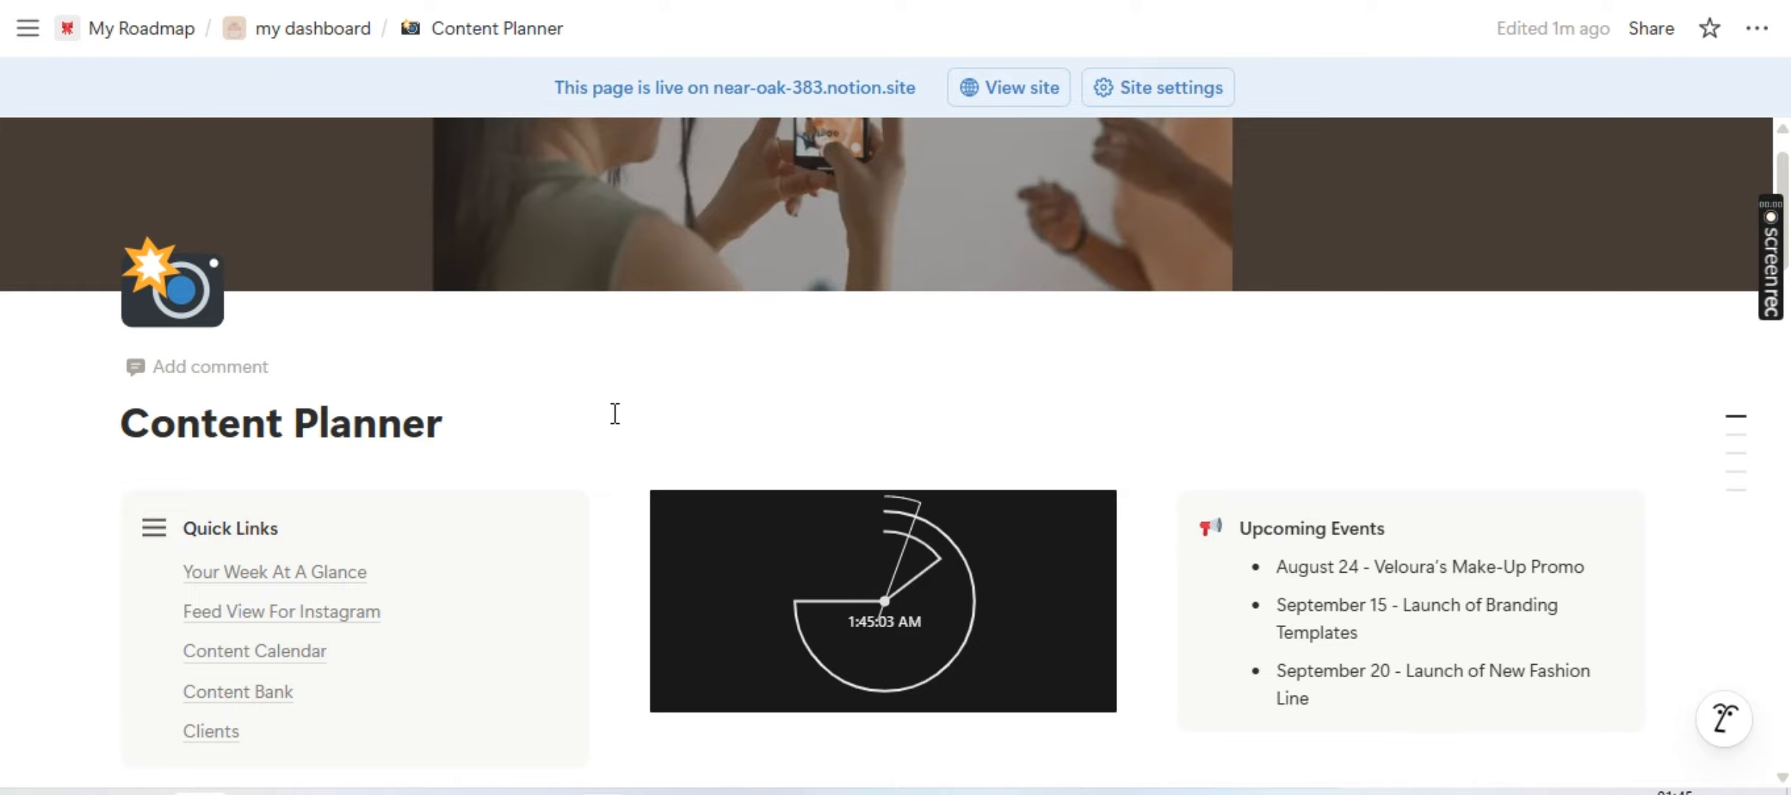
scroll(614, 414, down, 1)
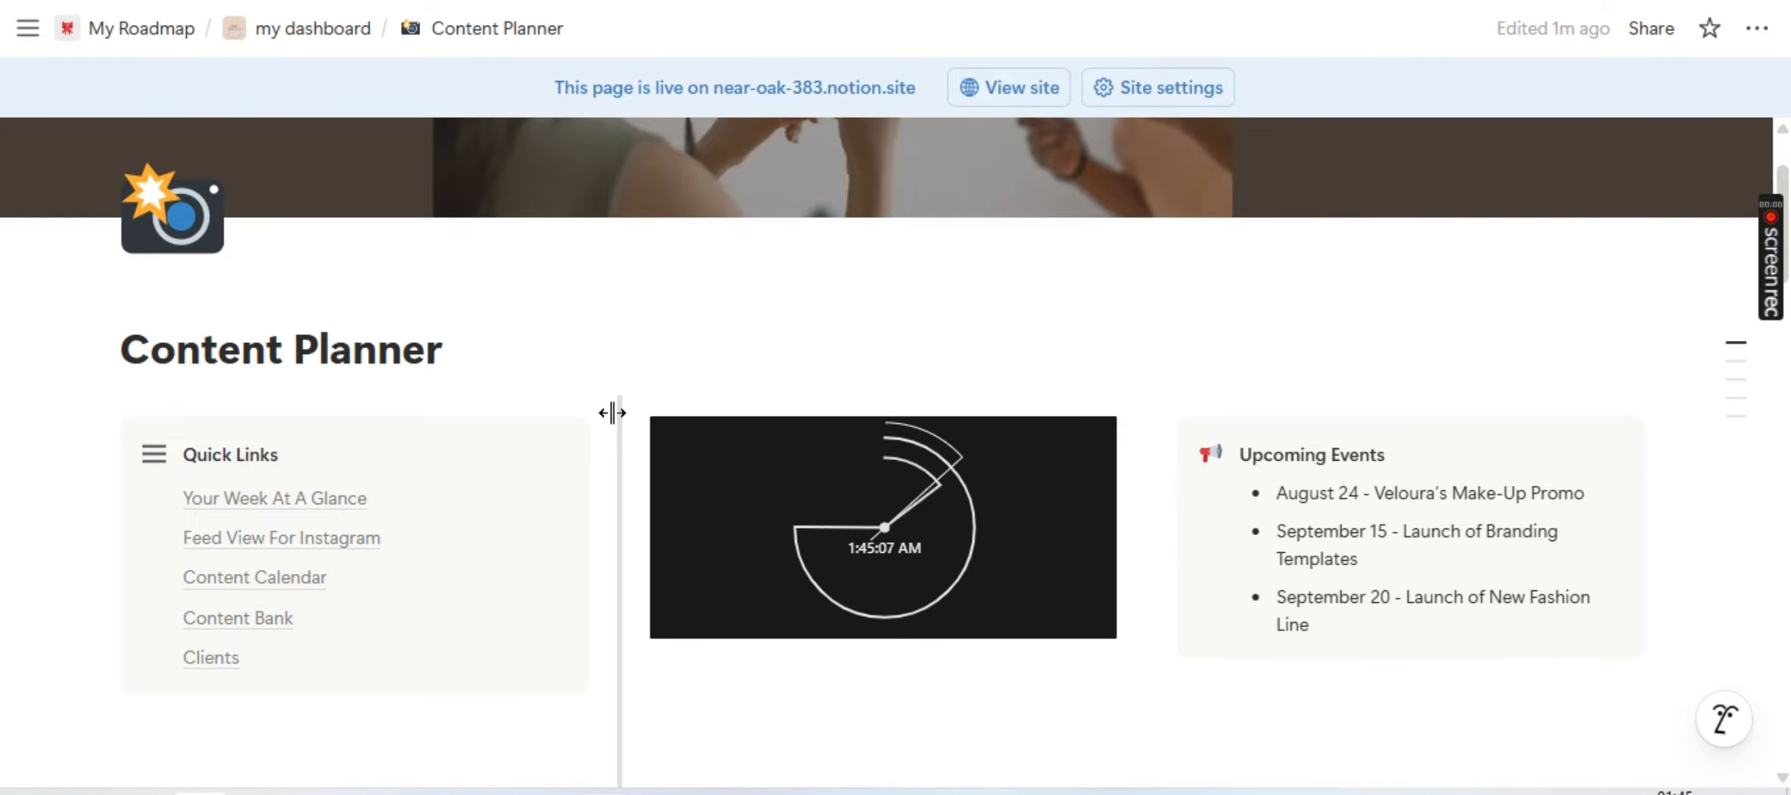
scroll(612, 413, down, 2)
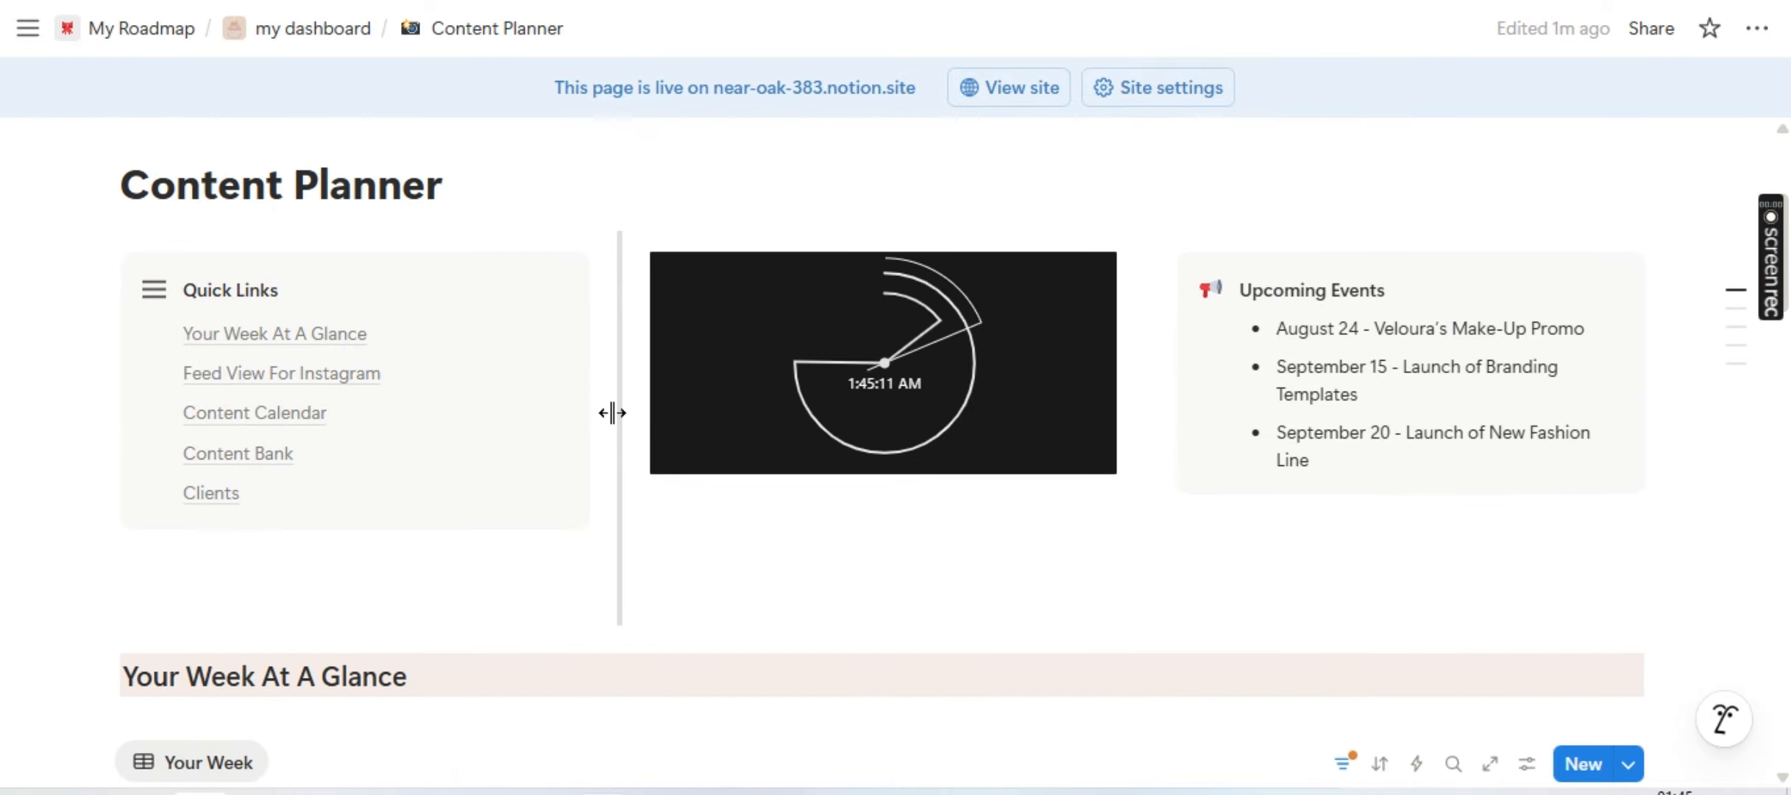
scroll(612, 413, up, 1)
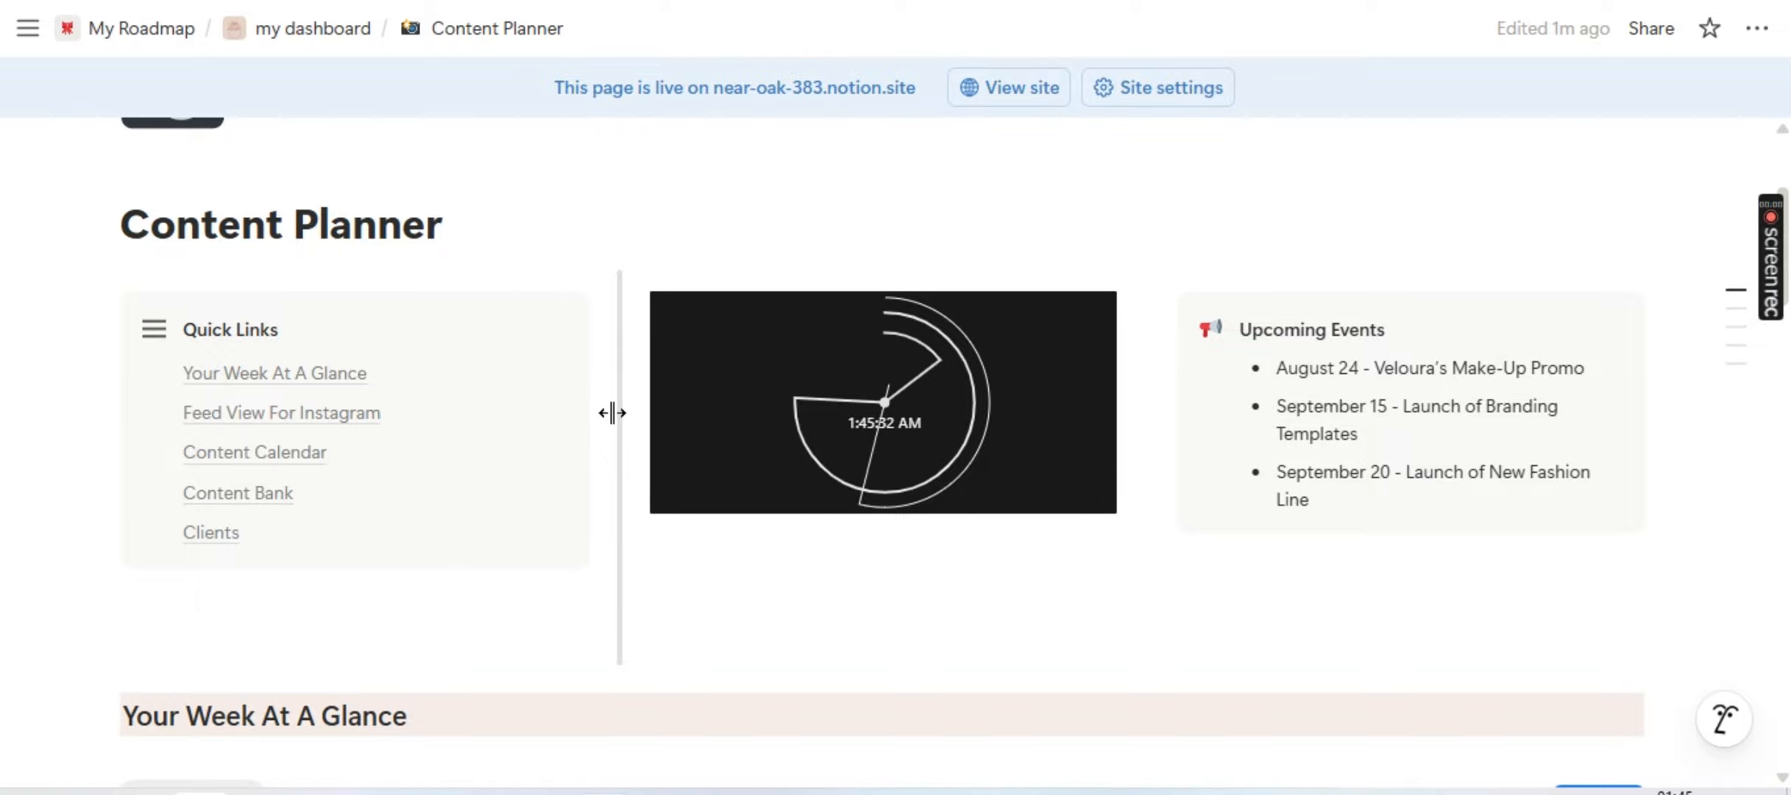
- Examine the columns of the Your Week At A Glance table, from Name through Analytics
scroll(620, 256, down, 4)
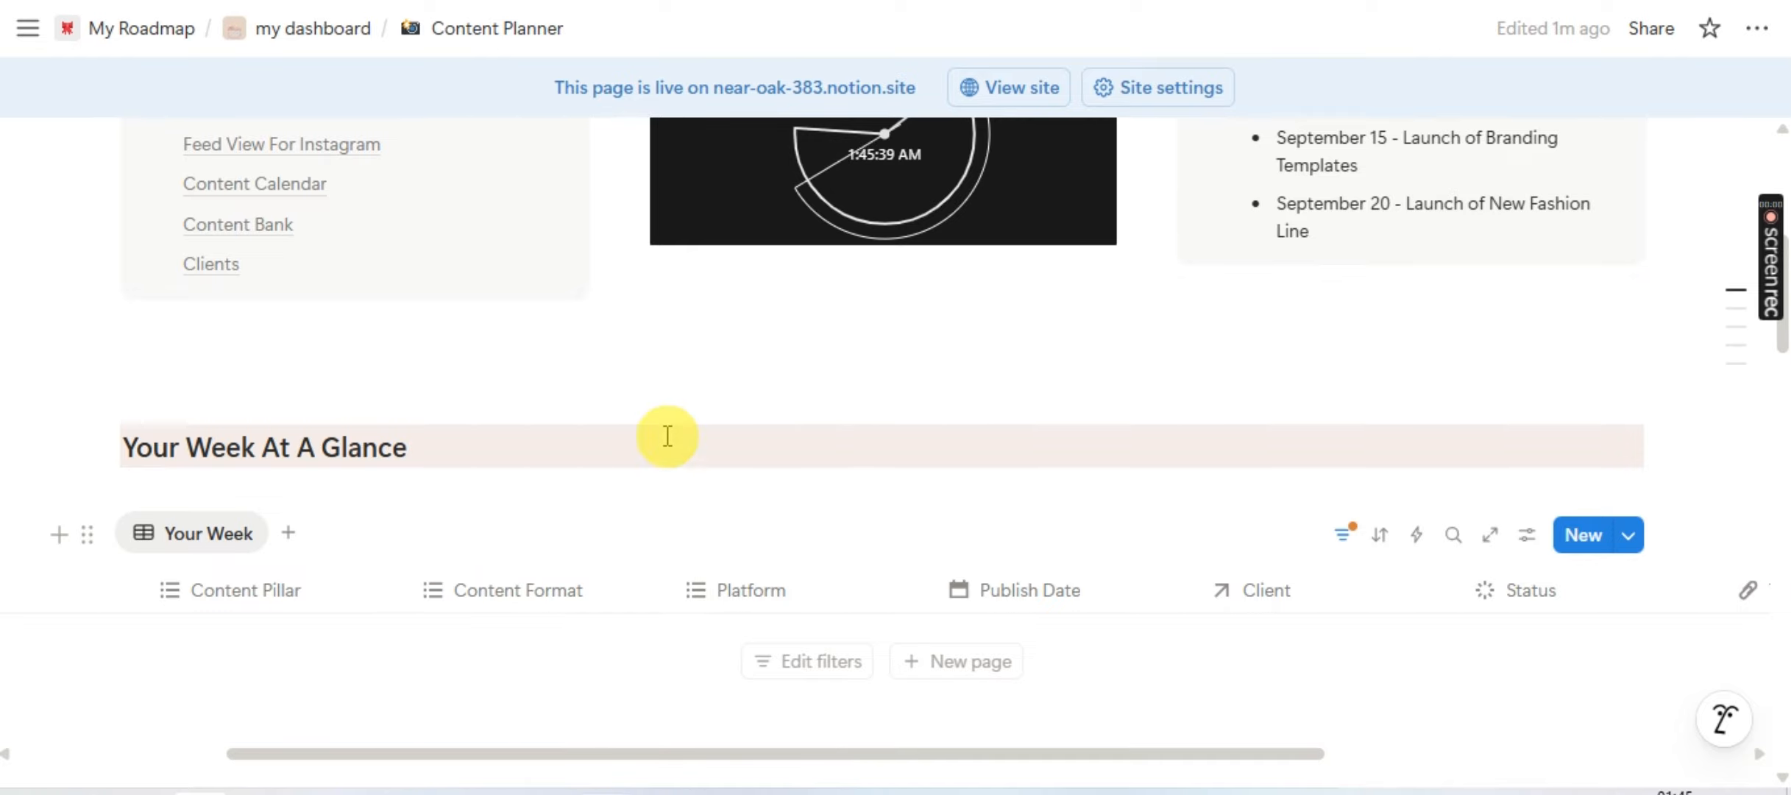
scroll(517, 617, down, 1)
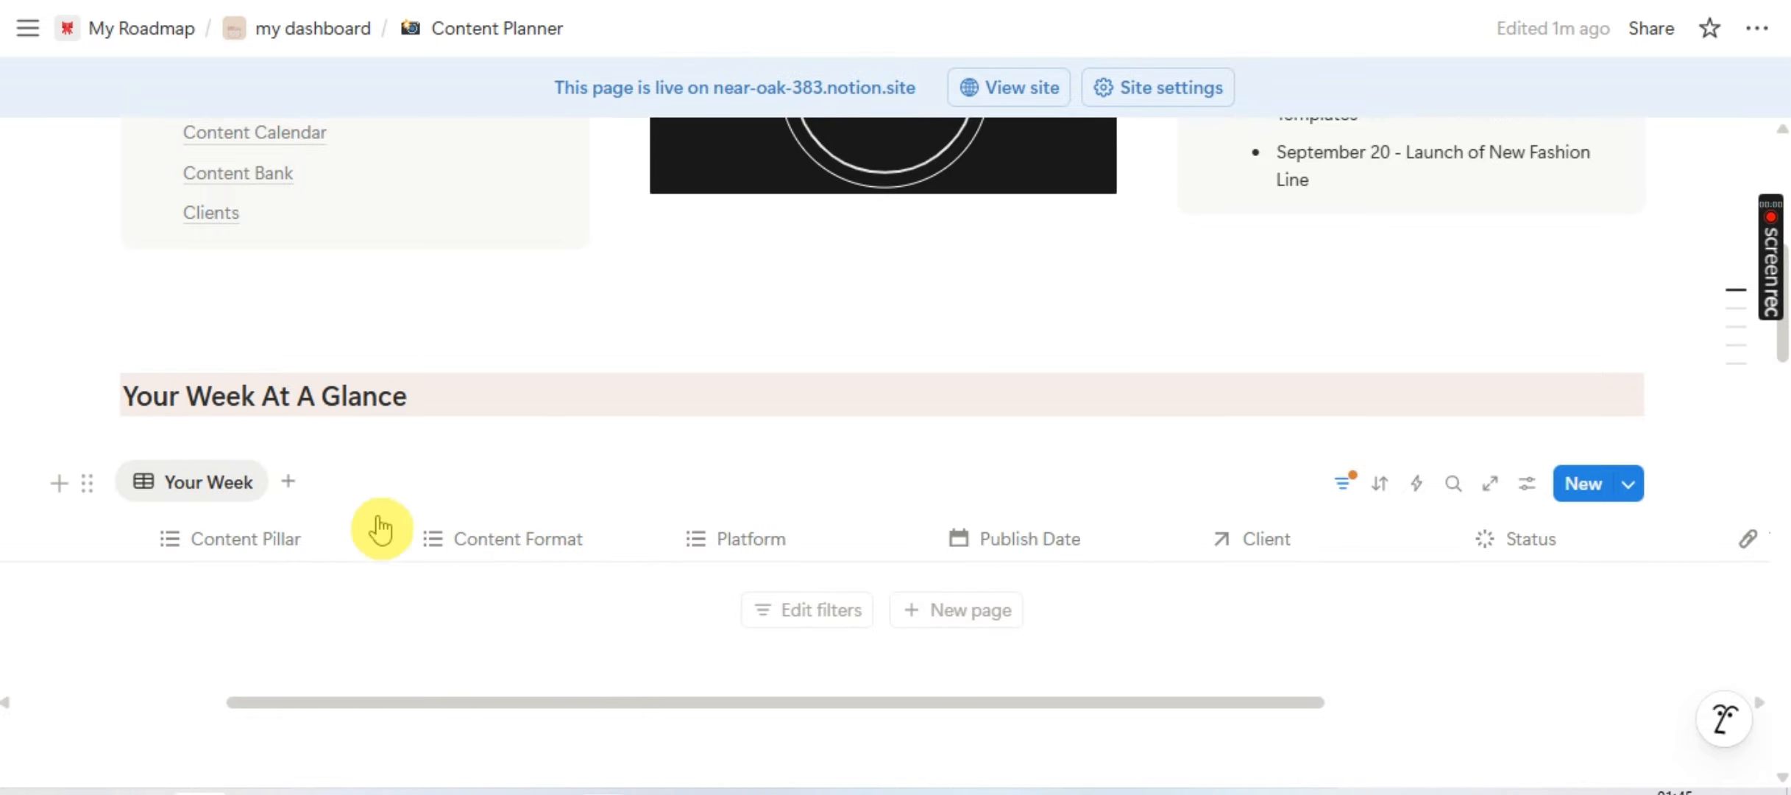
scroll(486, 671, left, 1)
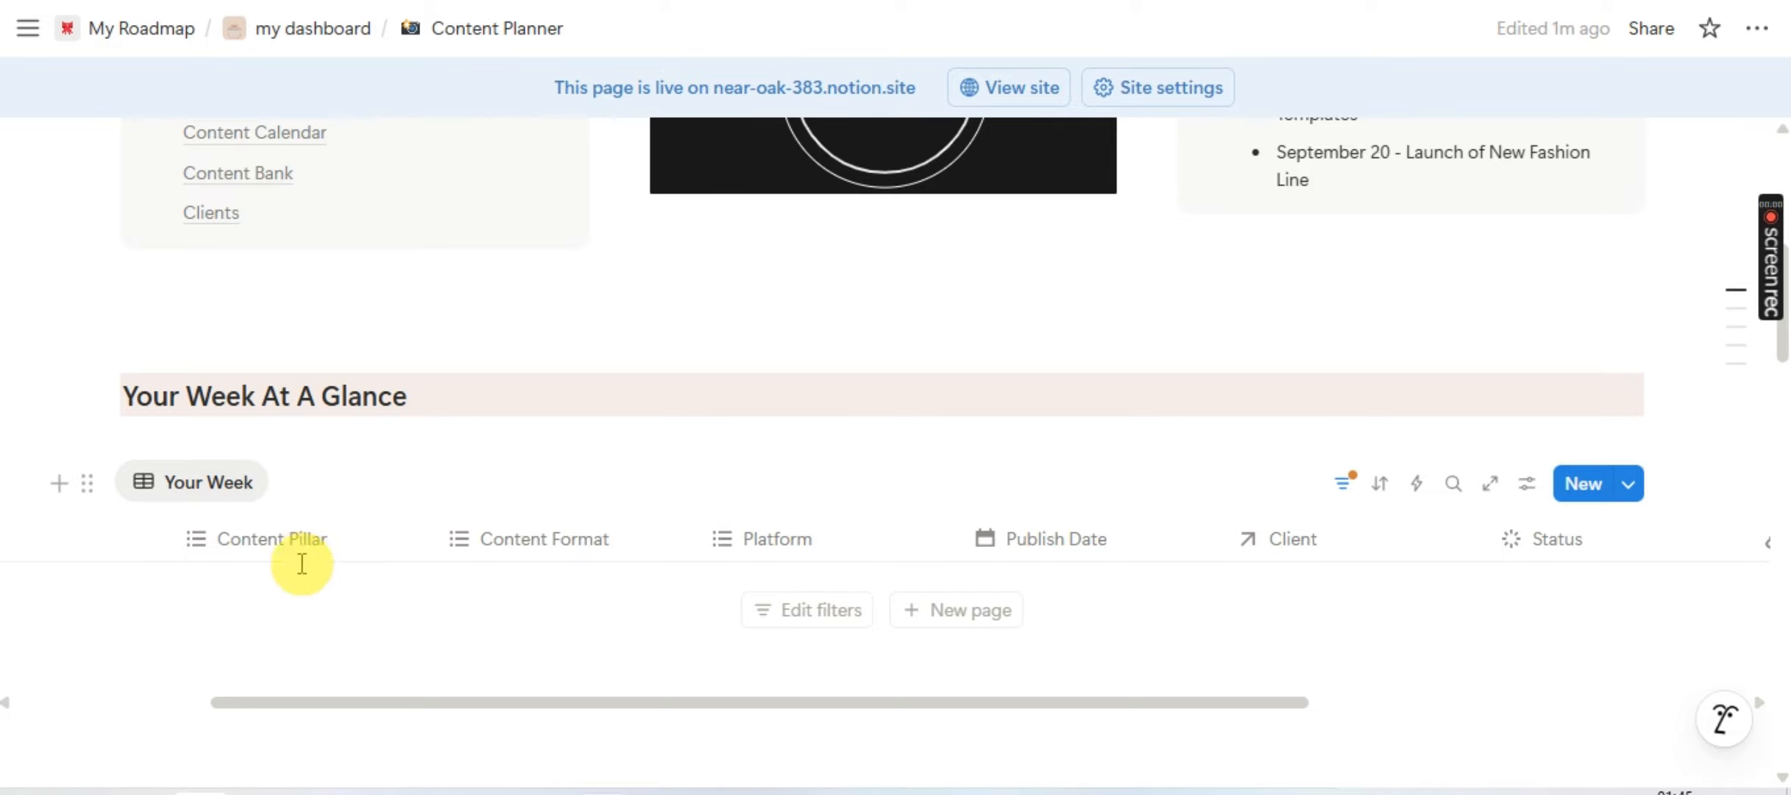
scroll(302, 564, left, 3)
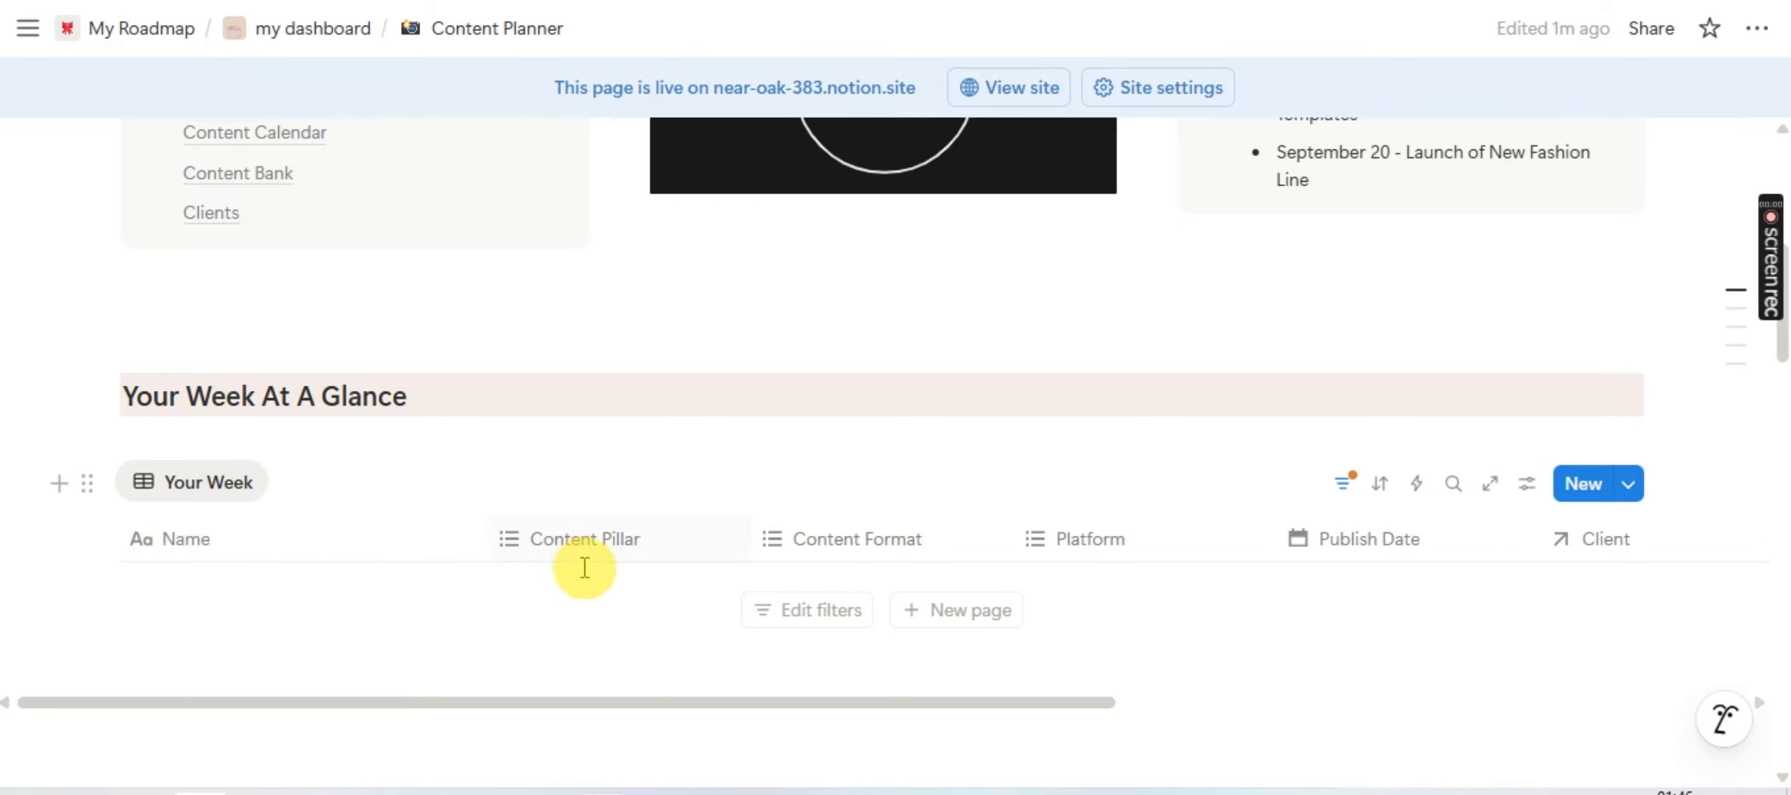
scroll(901, 545, right, 3)
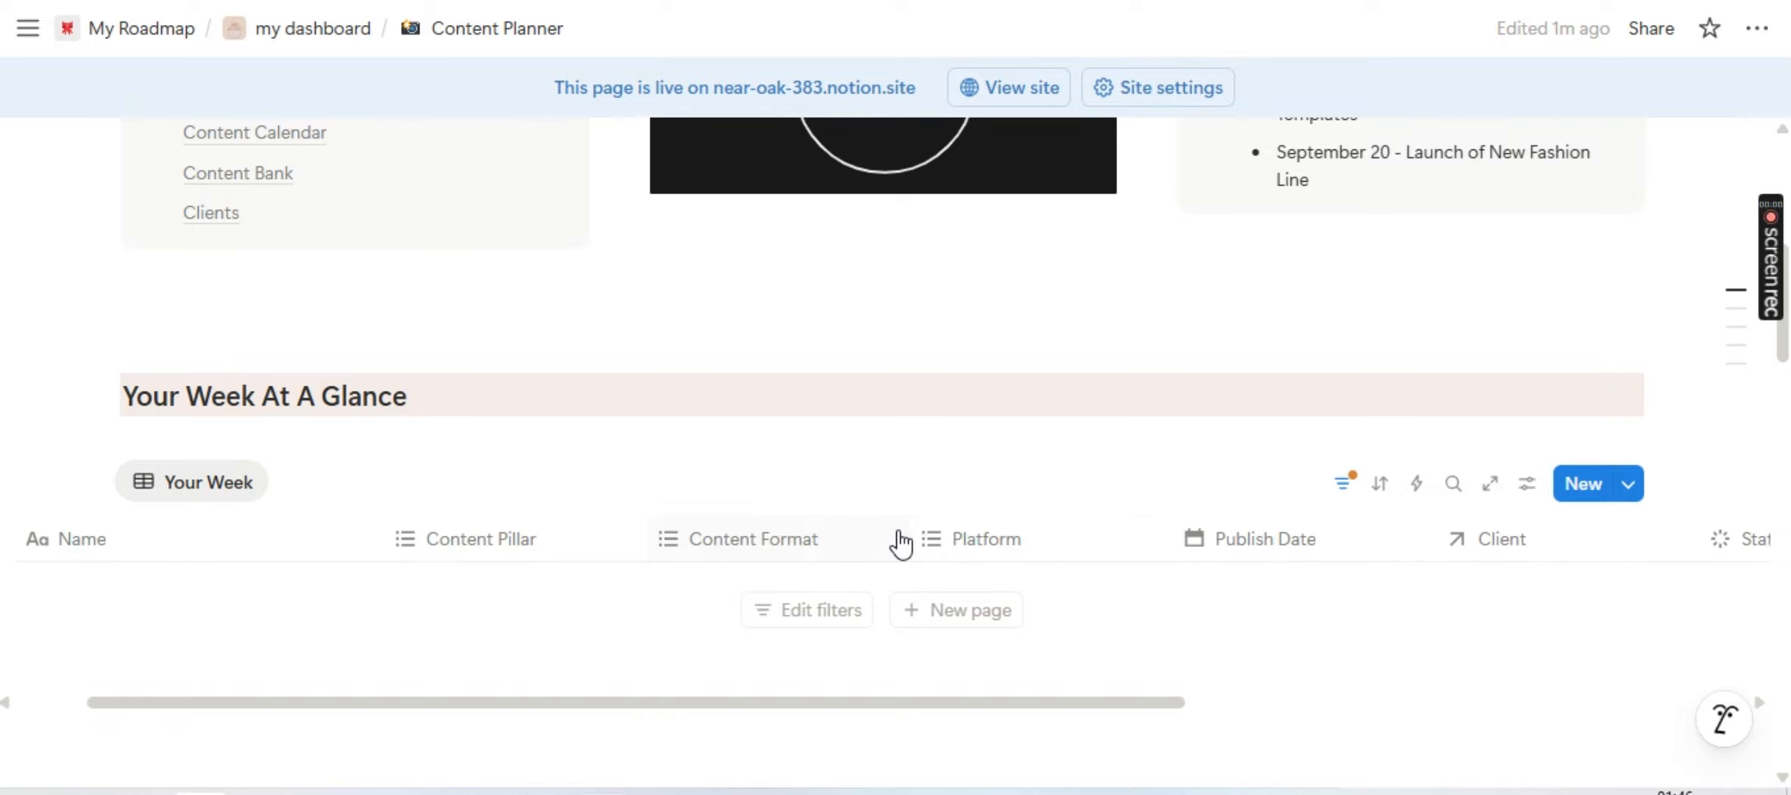
click(739, 545)
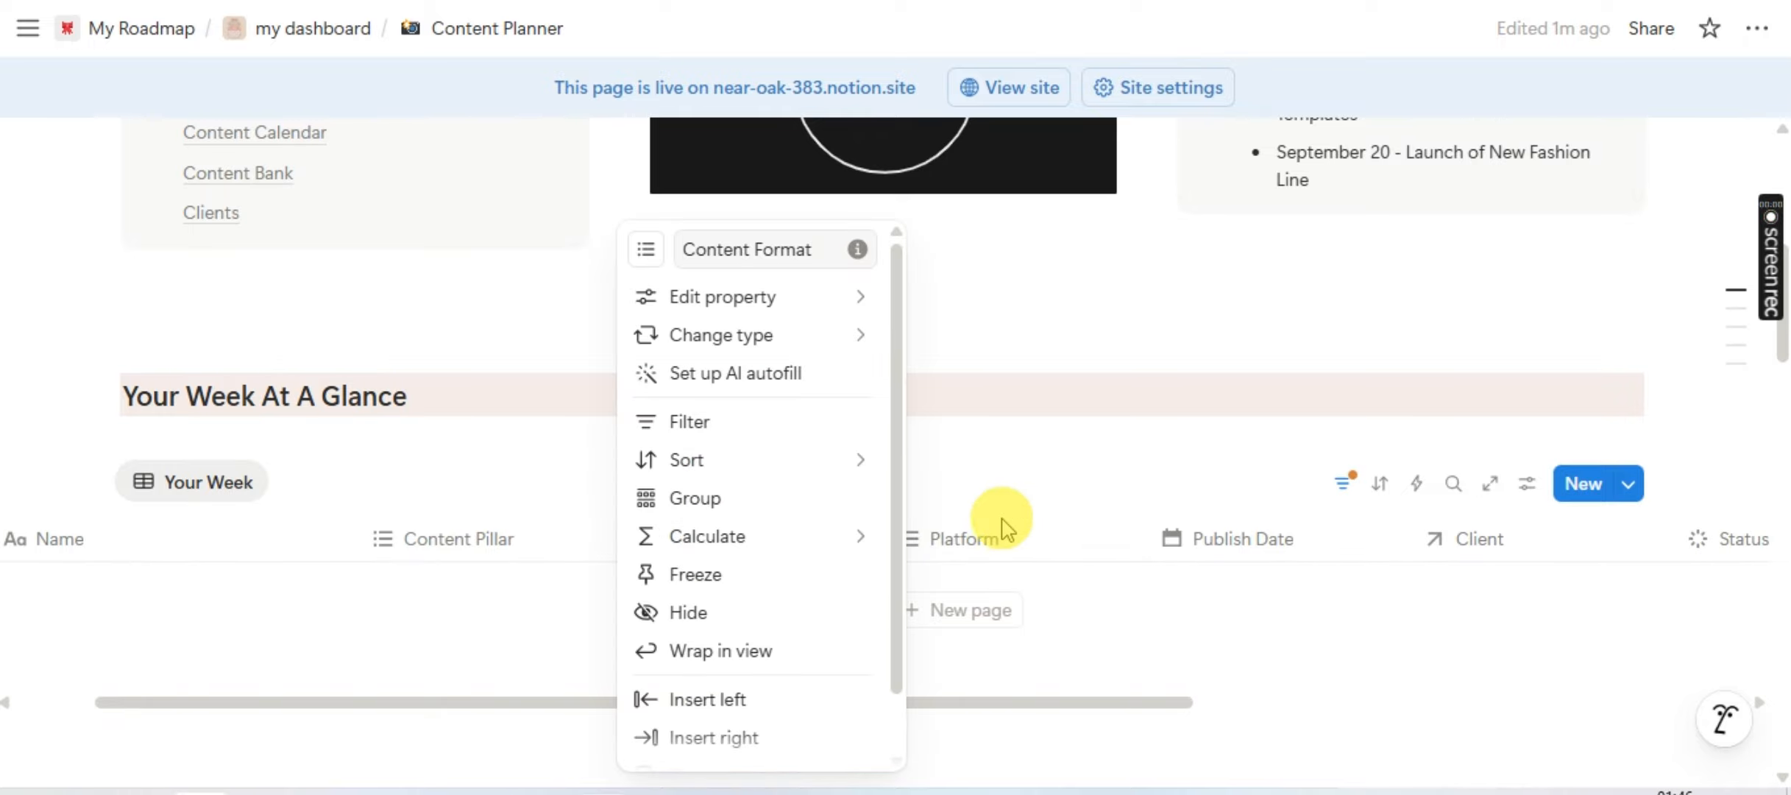
click(1271, 552)
scroll(1271, 554, right, 3)
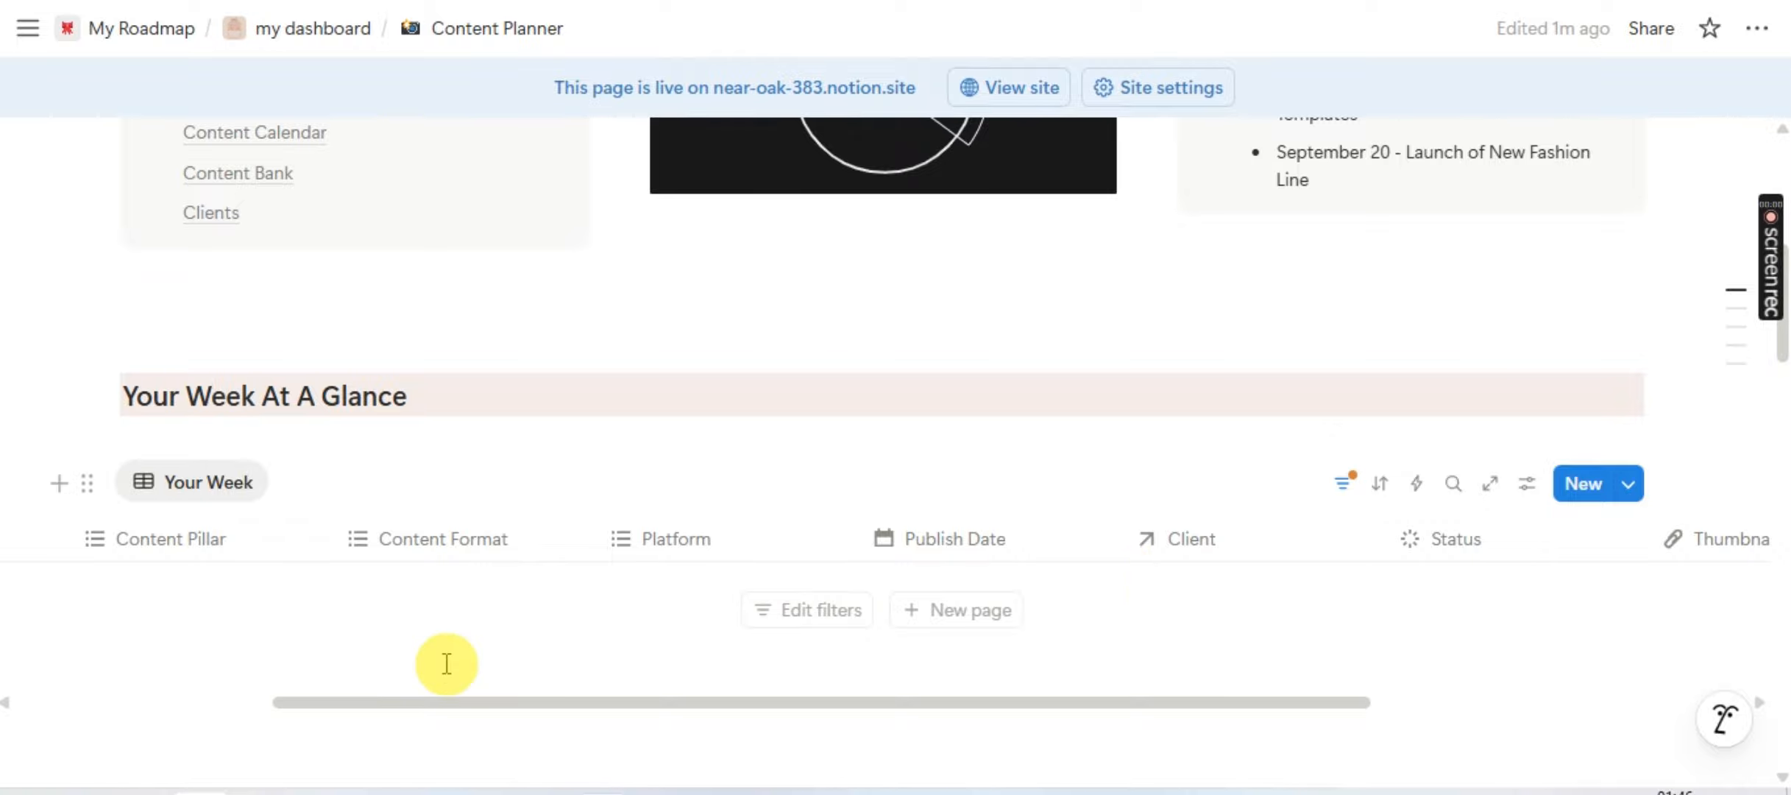
scroll(441, 662, left, 5)
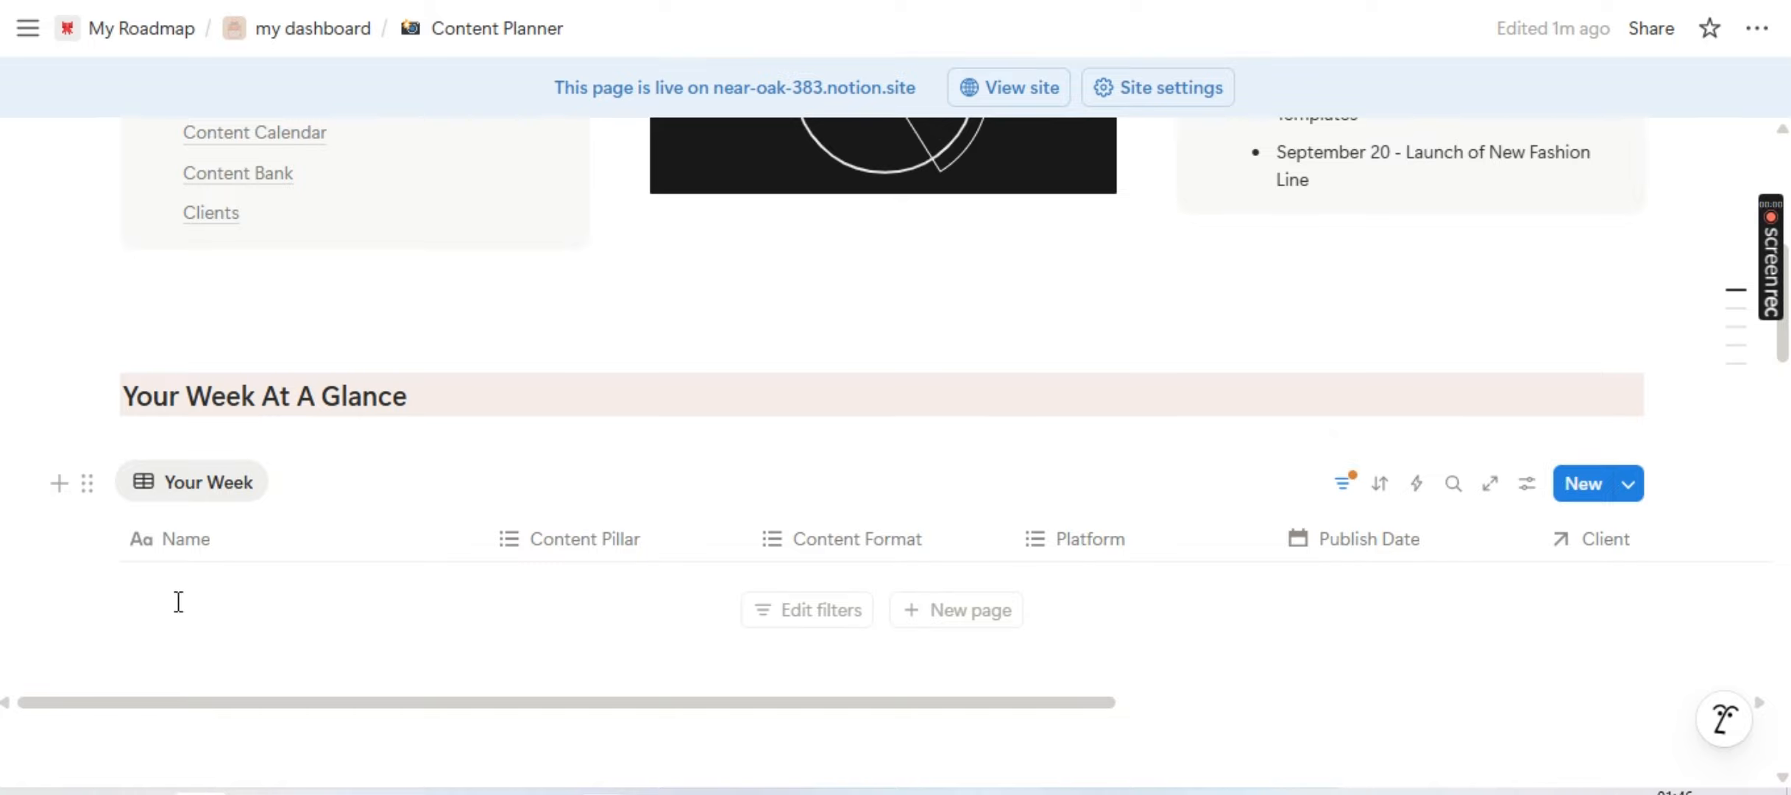
scroll(484, 576, right, 3)
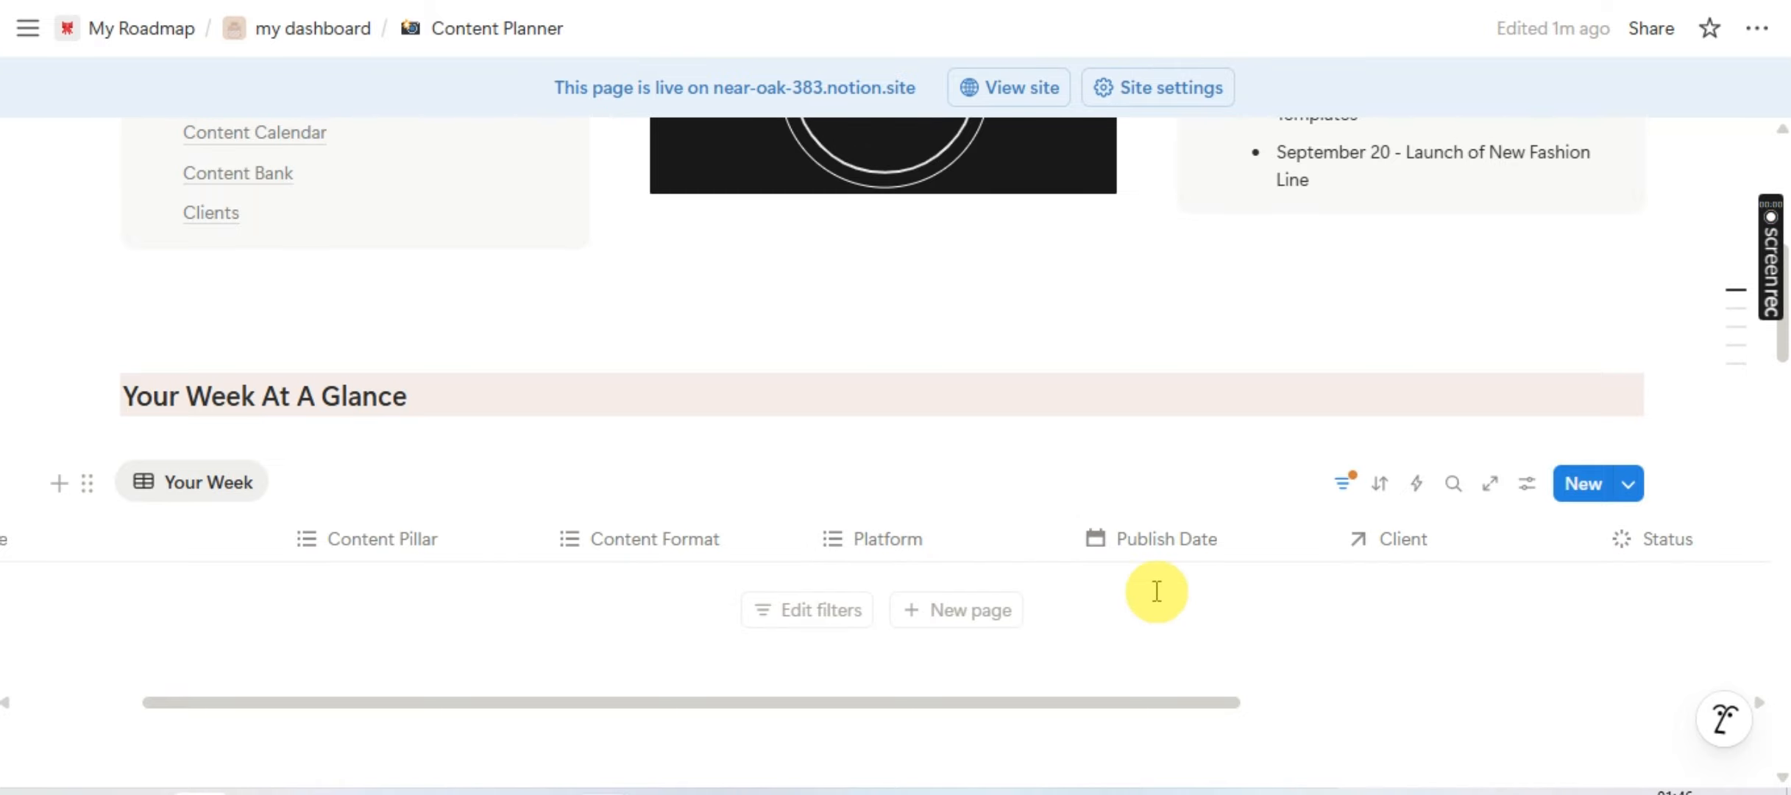
scroll(1157, 591, right, 3)
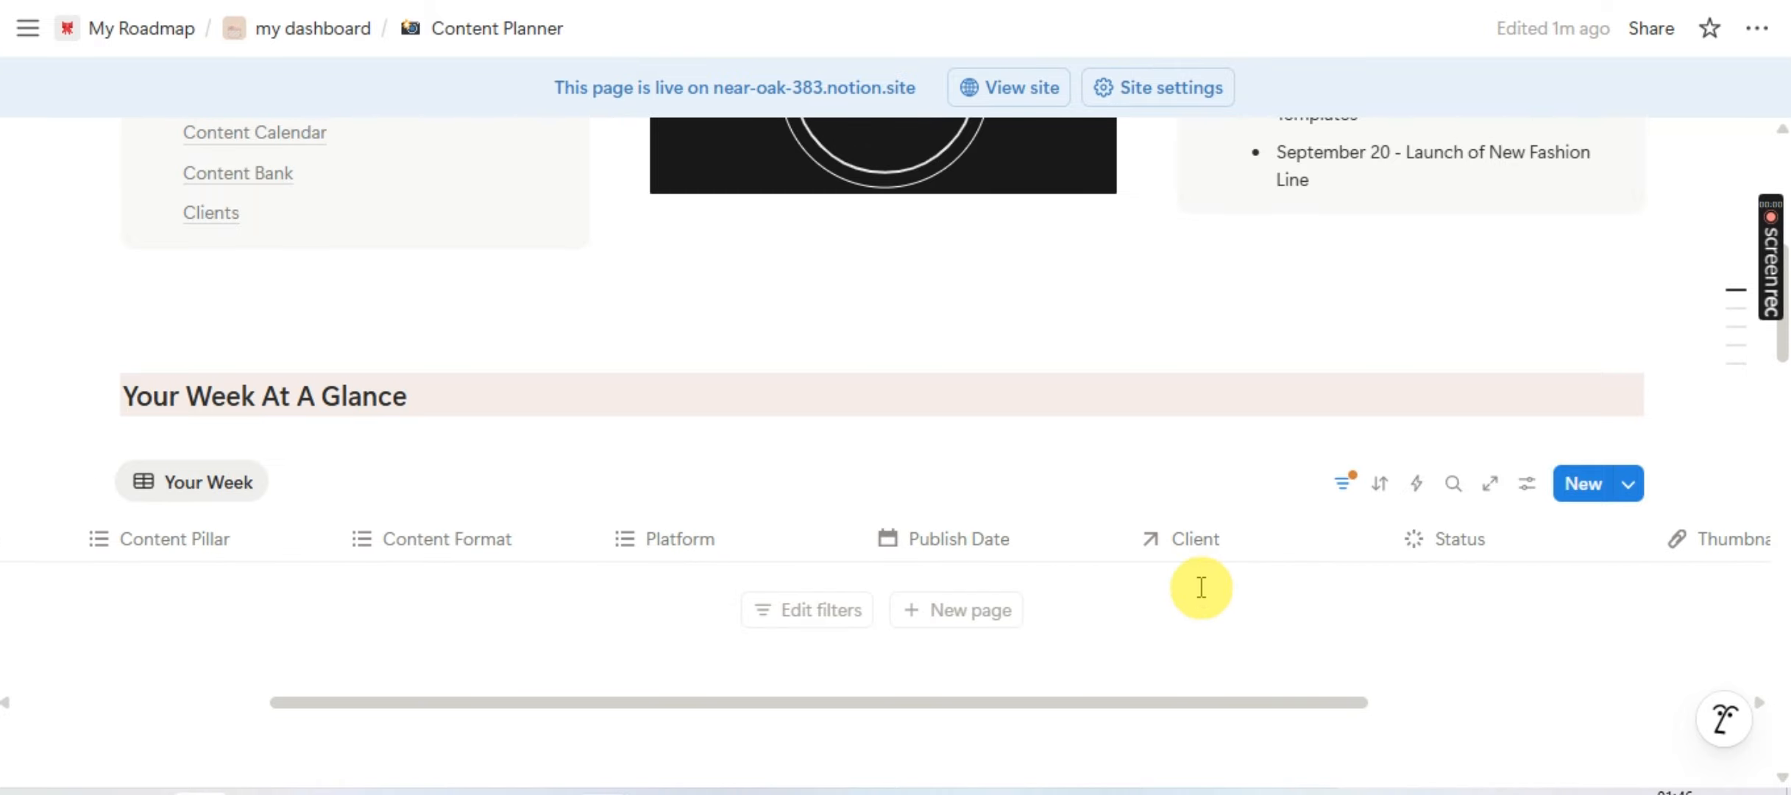
click(1212, 549)
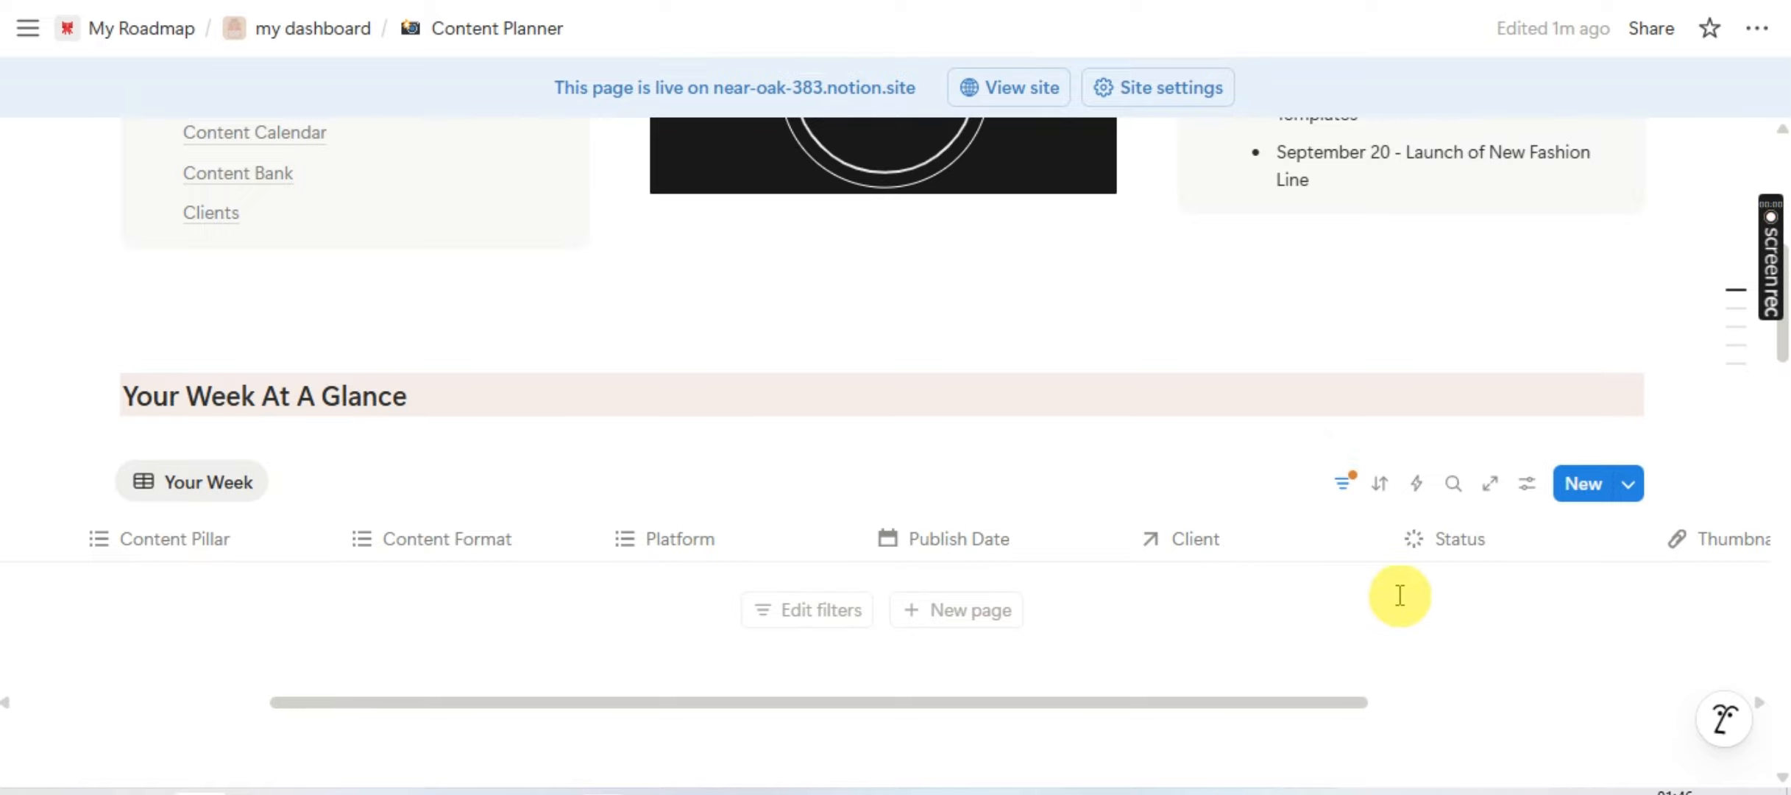
scroll(1513, 578, right, 5)
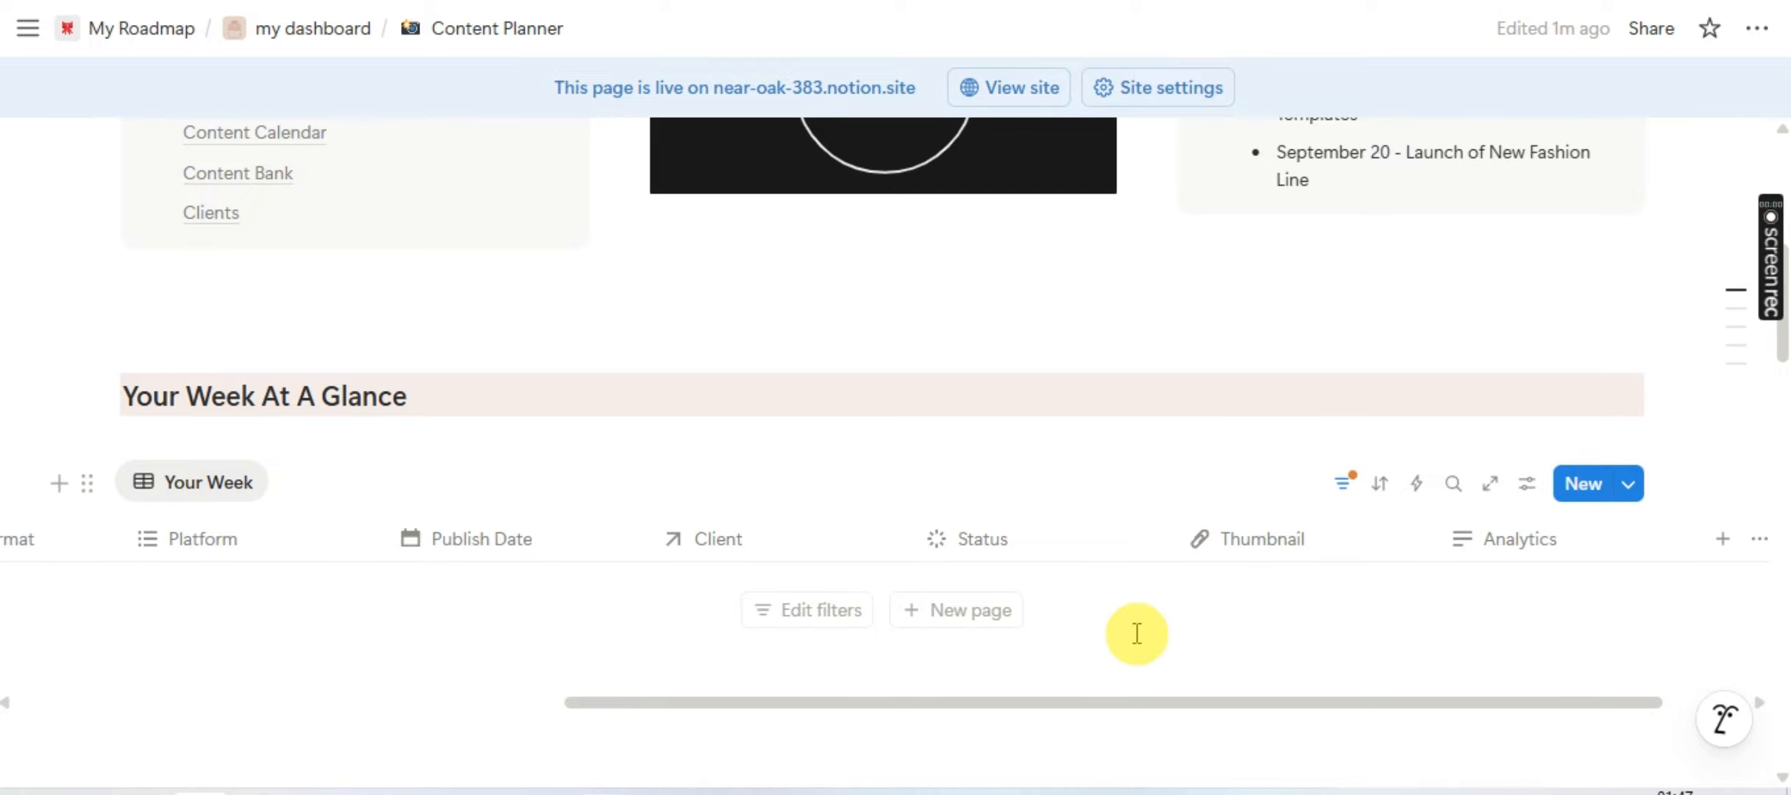
scroll(1508, 560, left, 10)
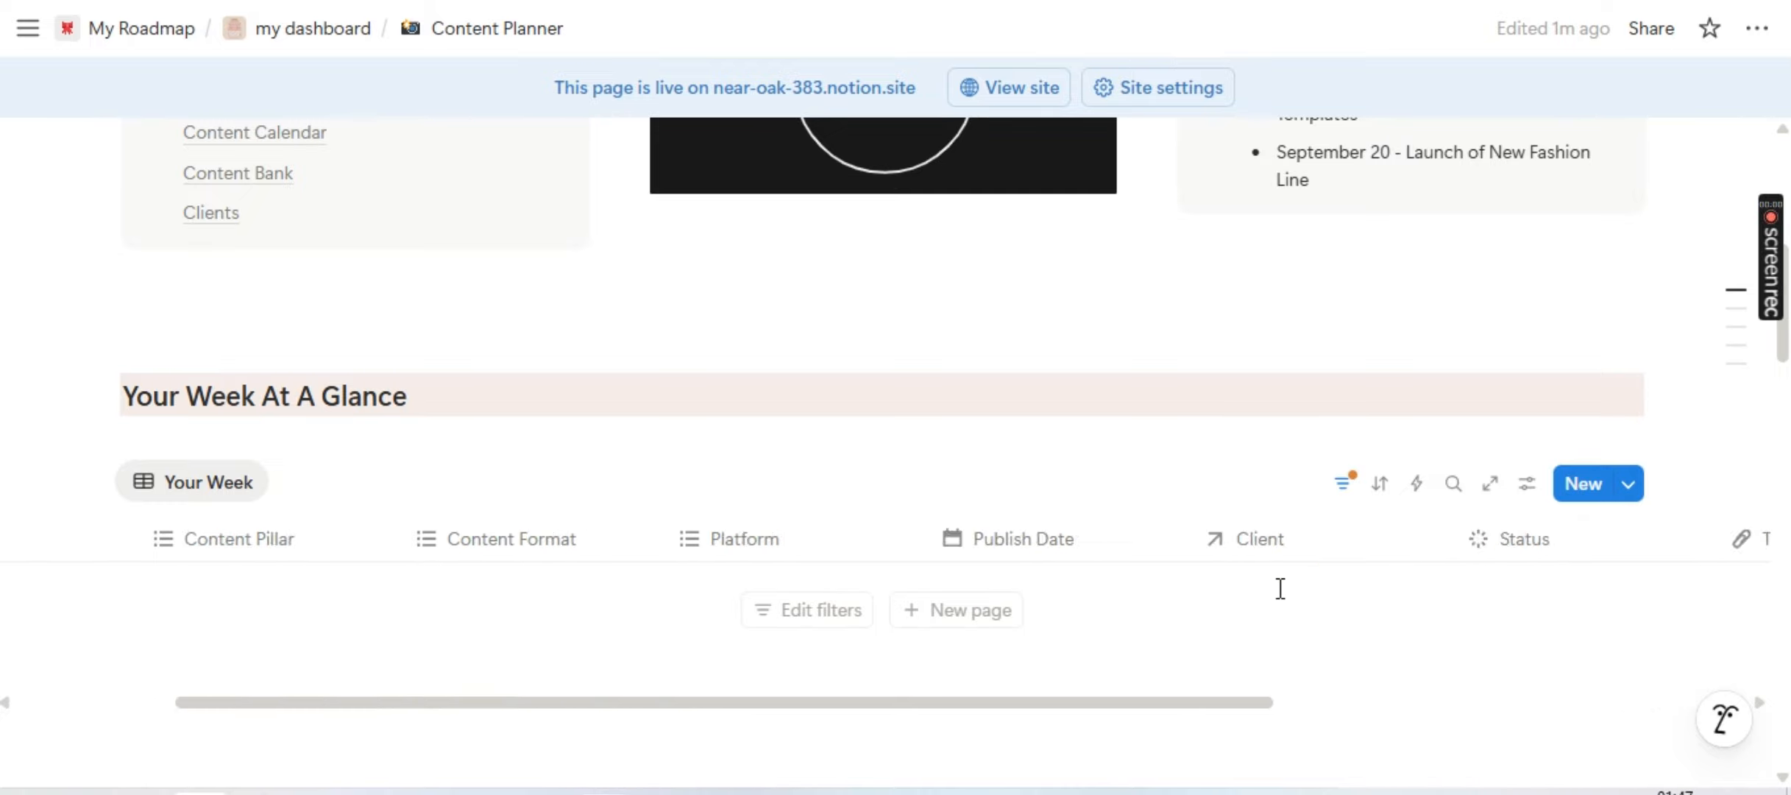
scroll(889, 501, down, 1)
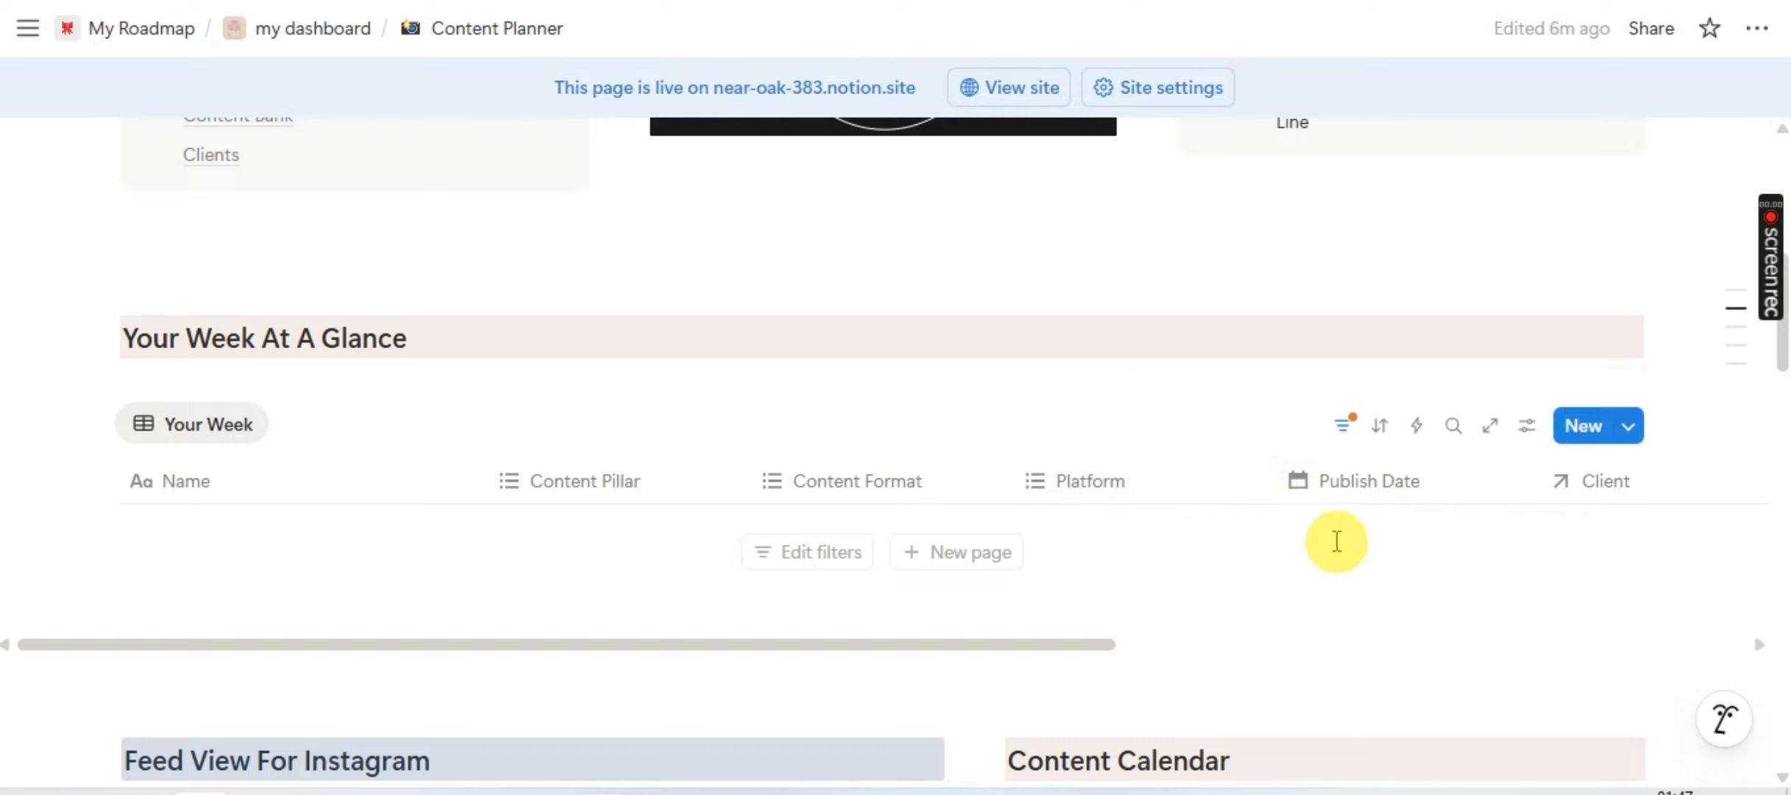
scroll(1145, 470, right, 3)
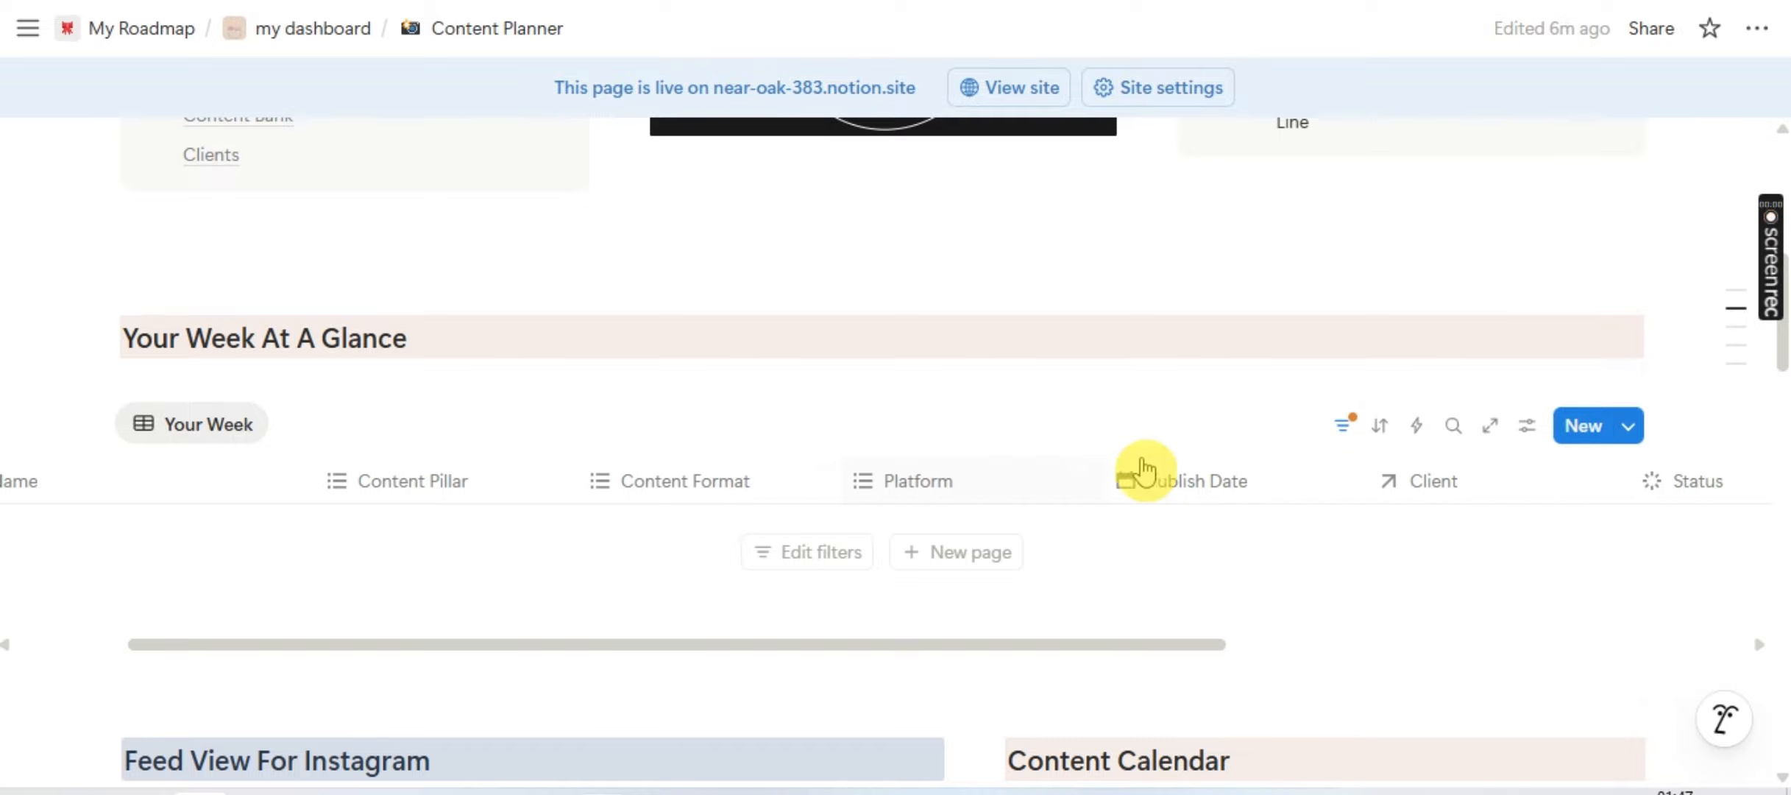
scroll(1144, 470, right, 3)
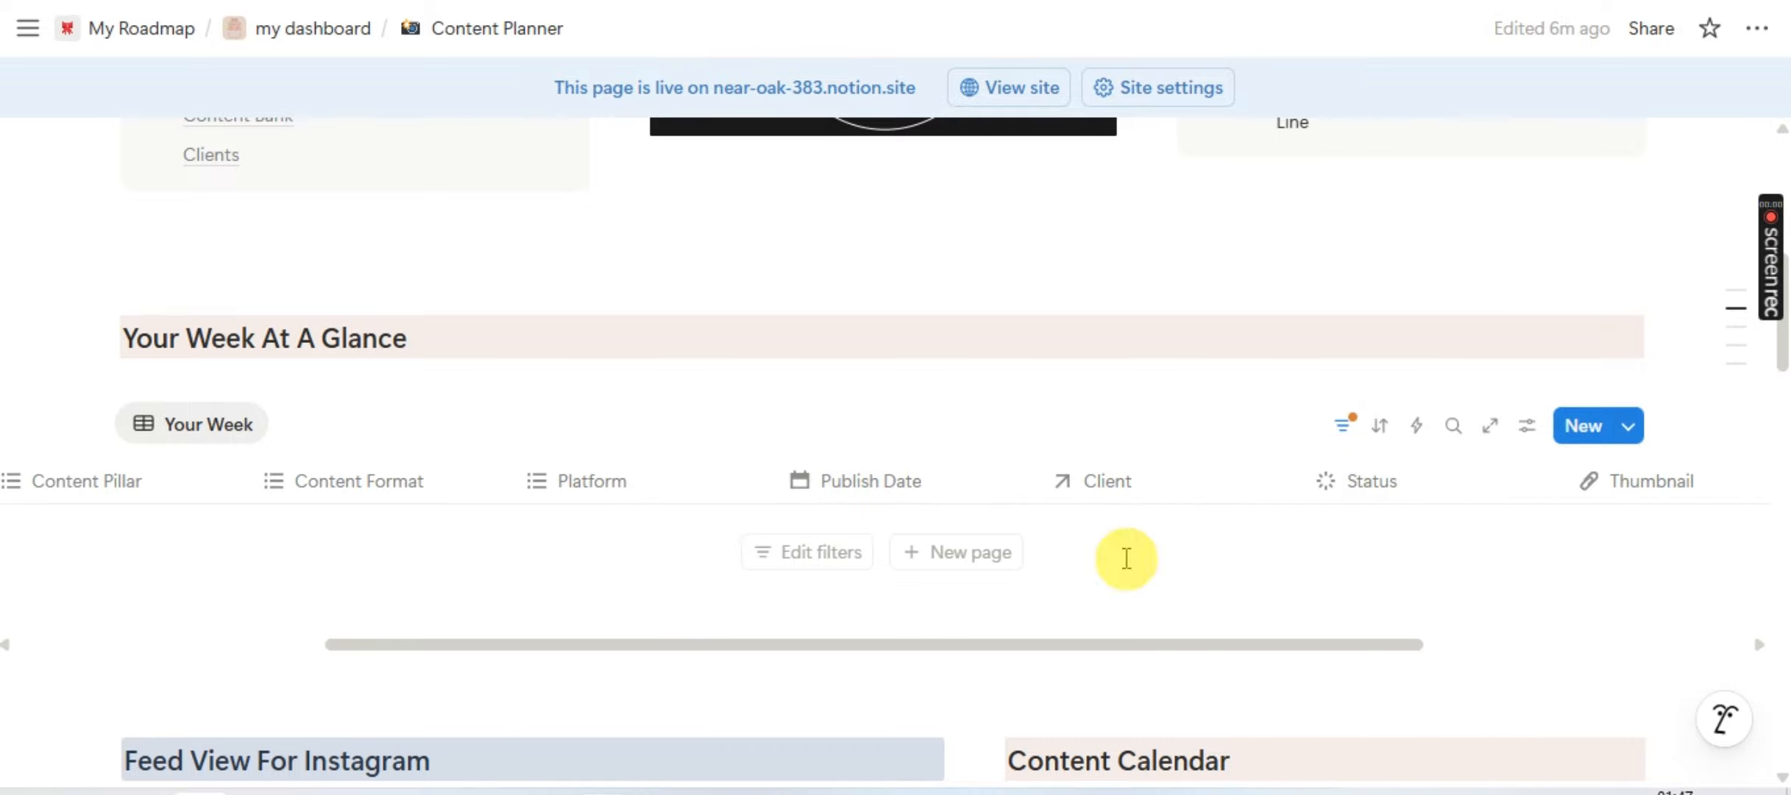
- Inspect the filters and the Publish Date sort settings of the Feed View For Instagram gallery
scroll(857, 559, down, 2)
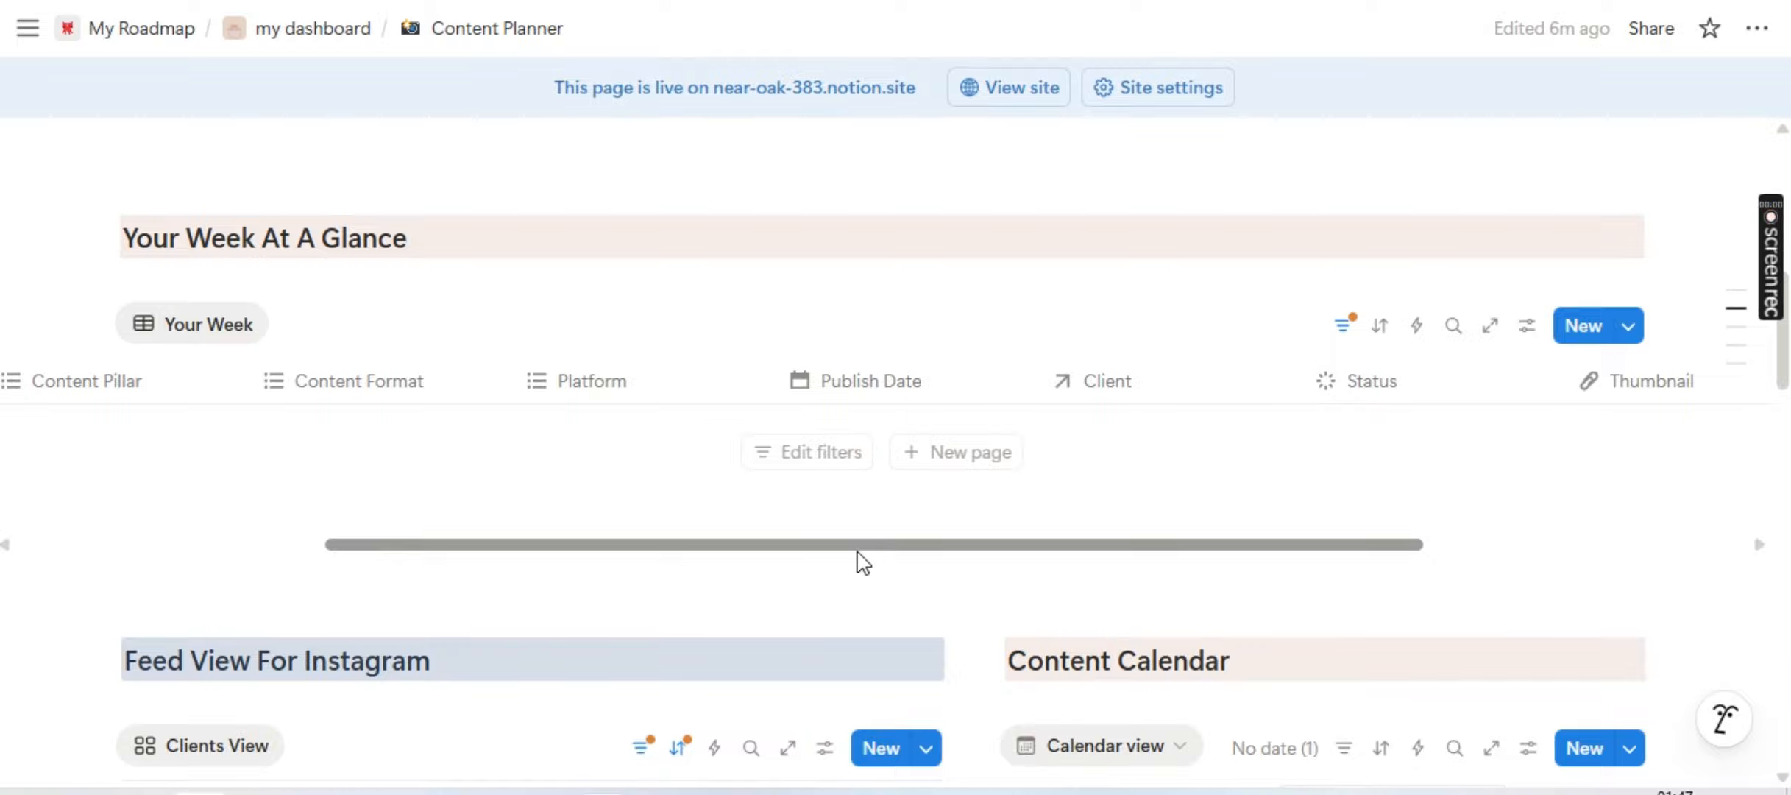
scroll(863, 563, down, 5)
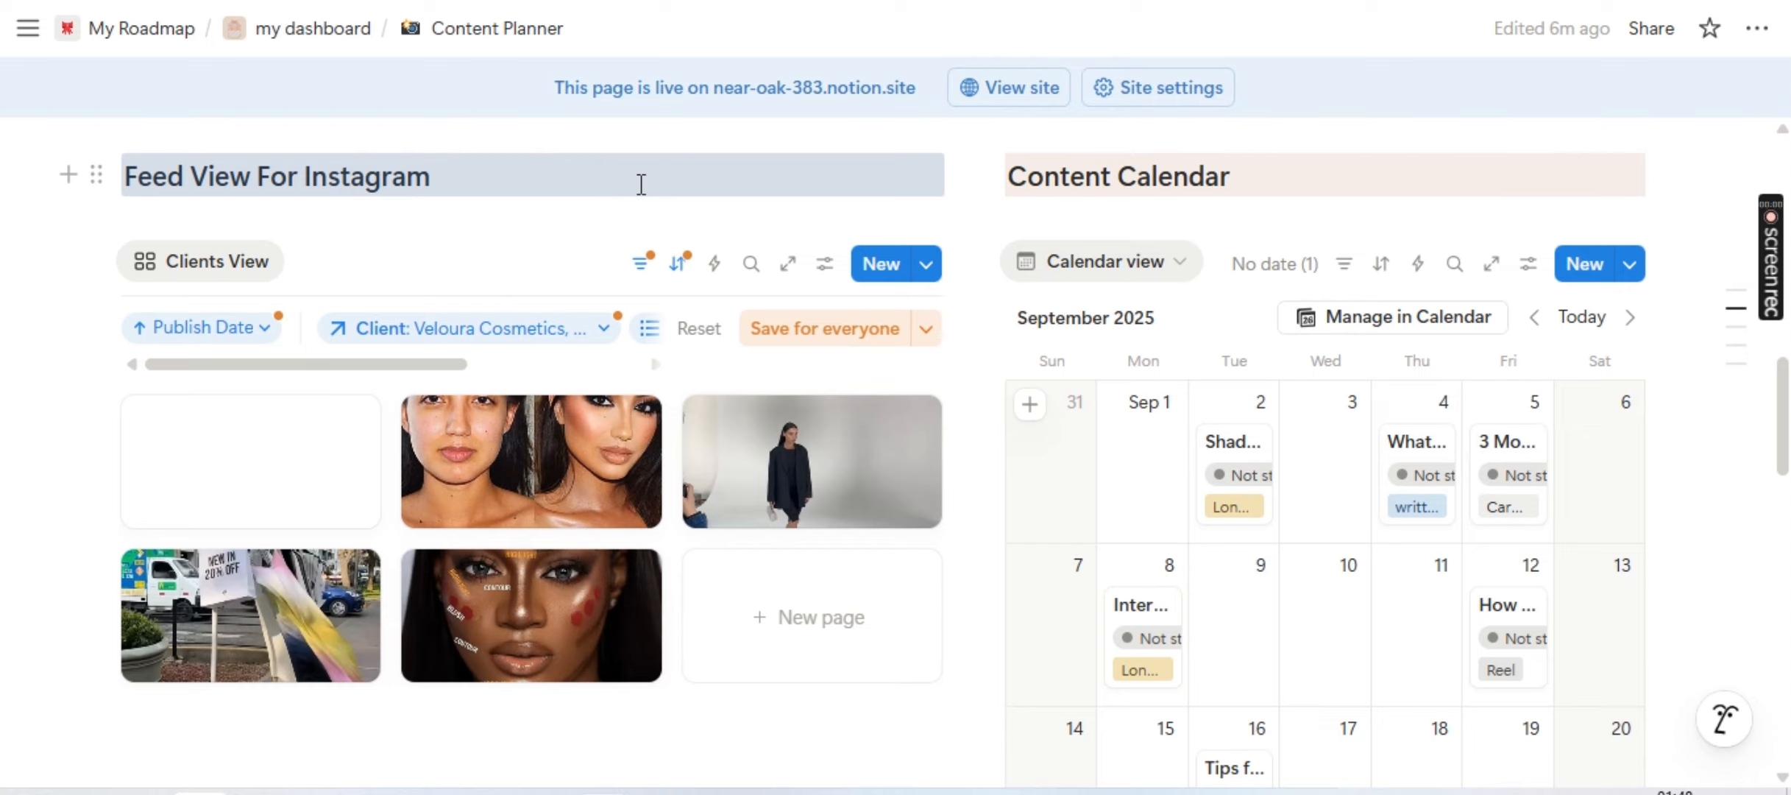
click(598, 218)
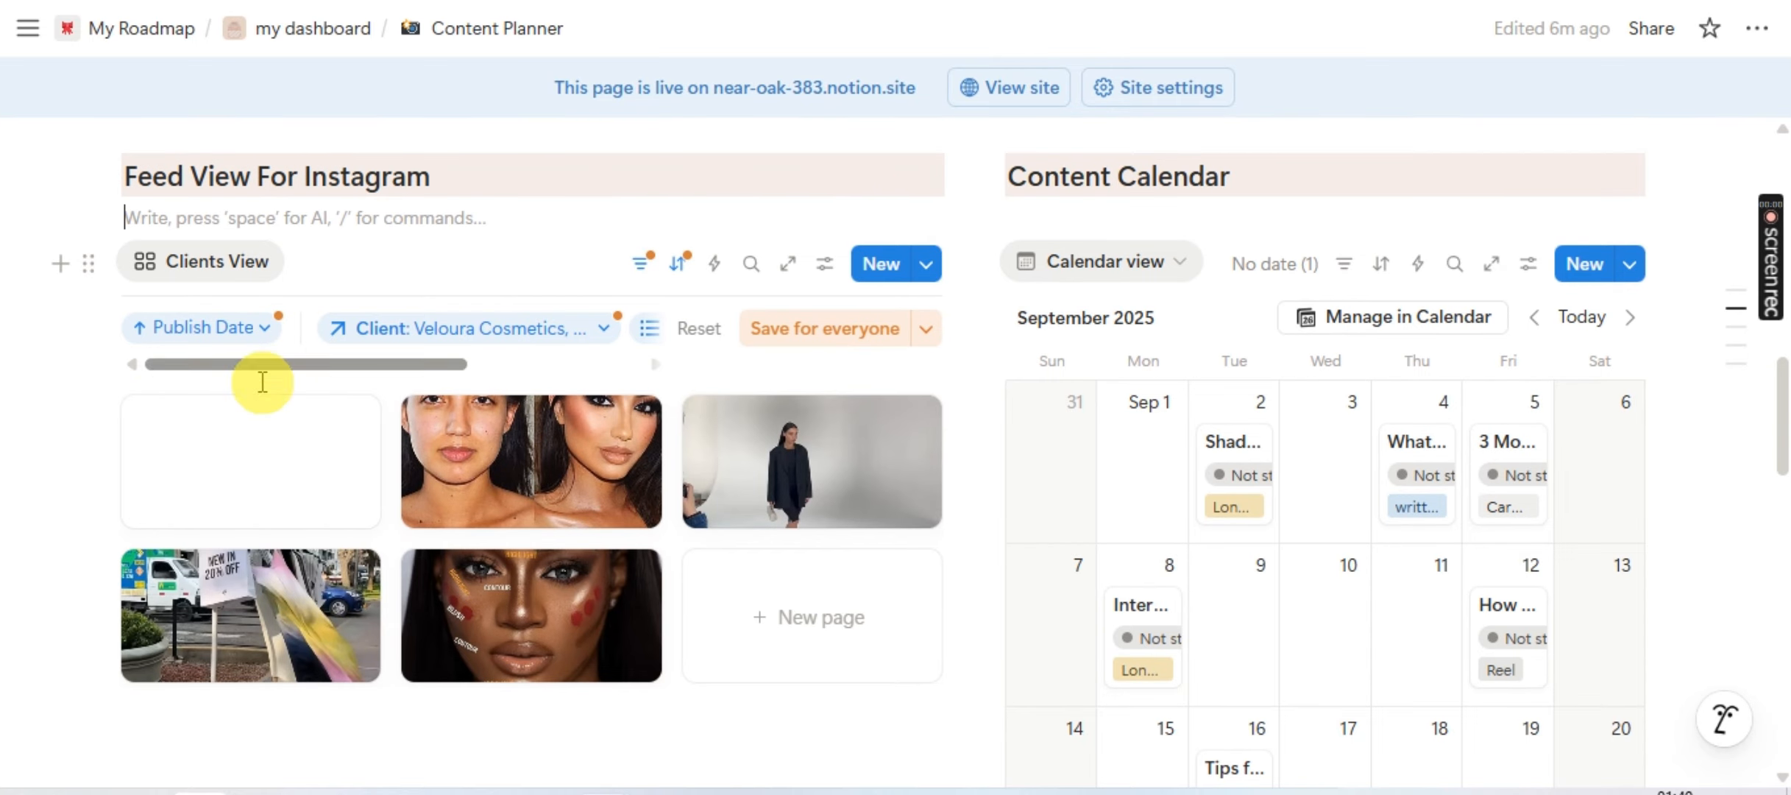
scroll(390, 335, right, 1)
scroll(390, 336, left, 1)
scroll(471, 338, right, 3)
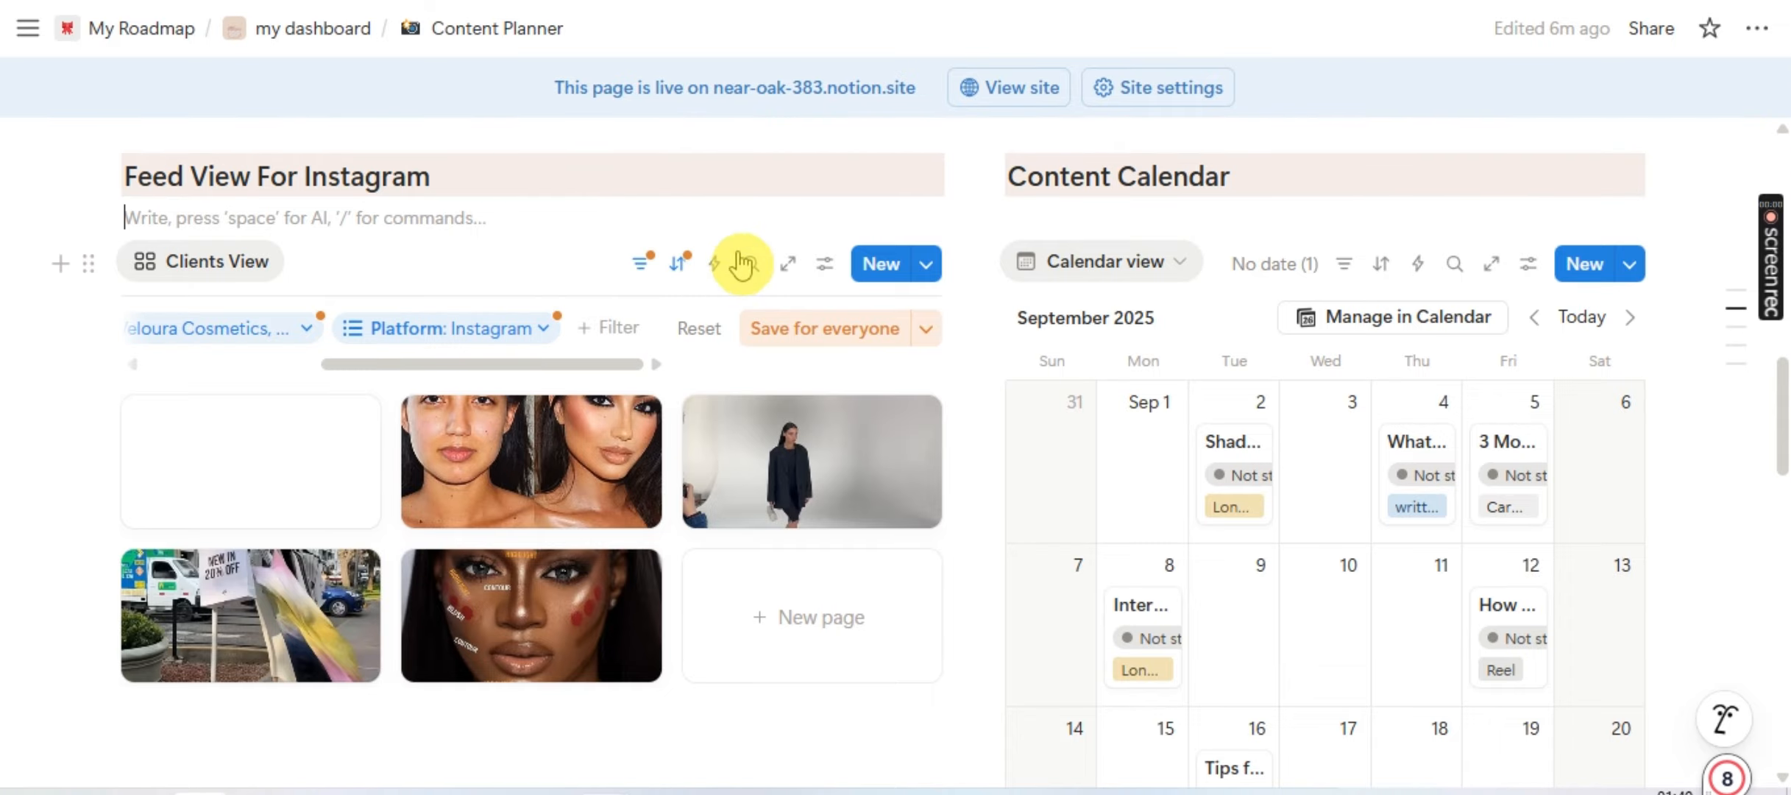
click(676, 263)
click(676, 265)
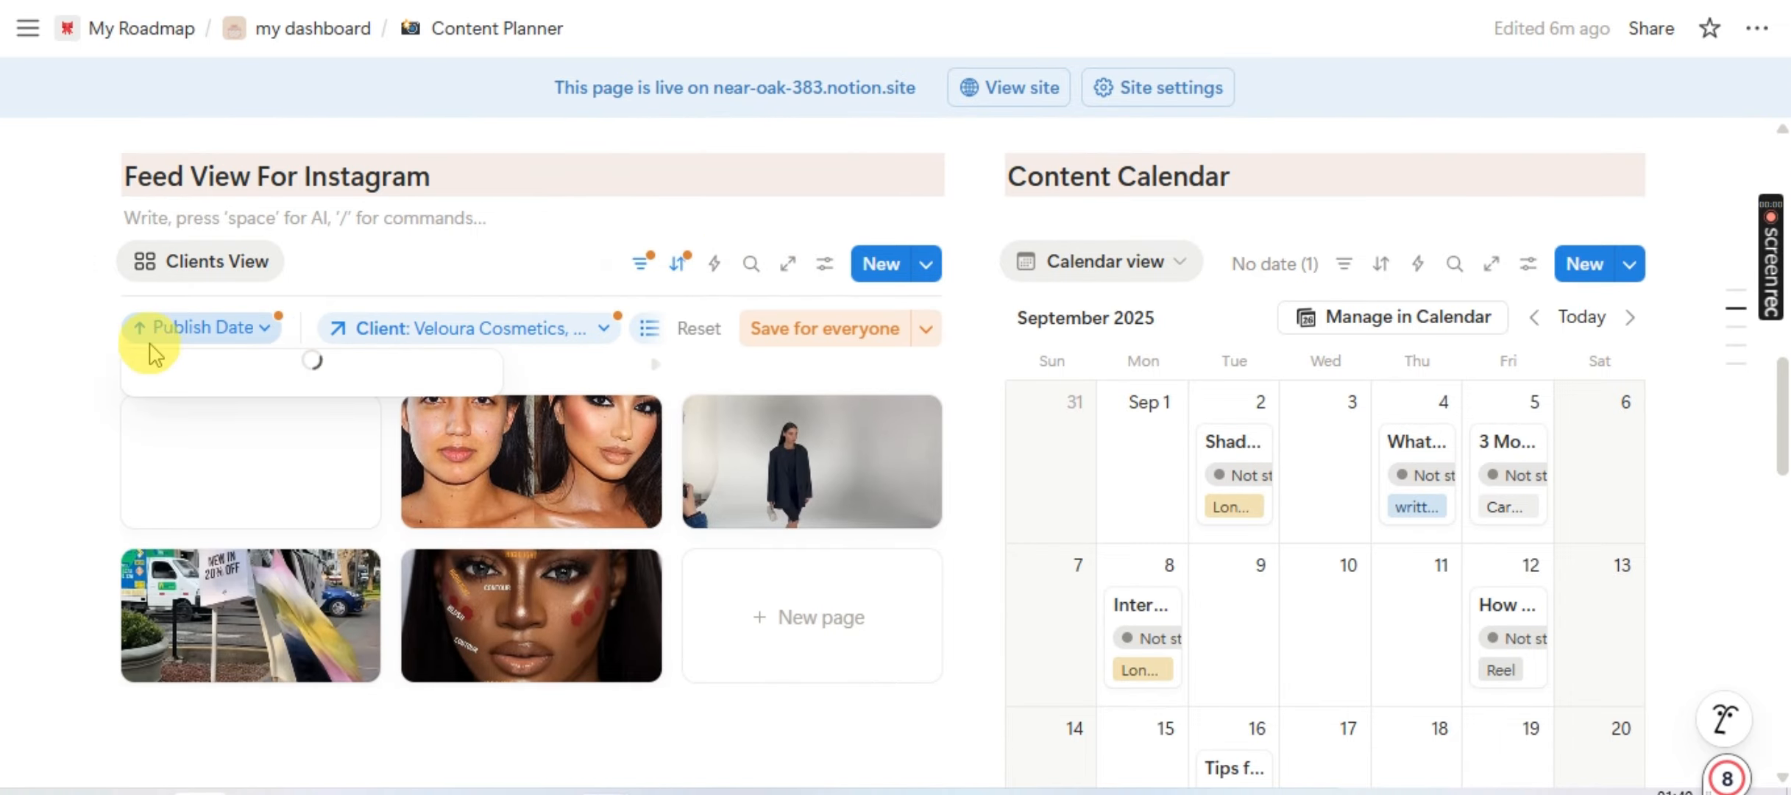
click(199, 328)
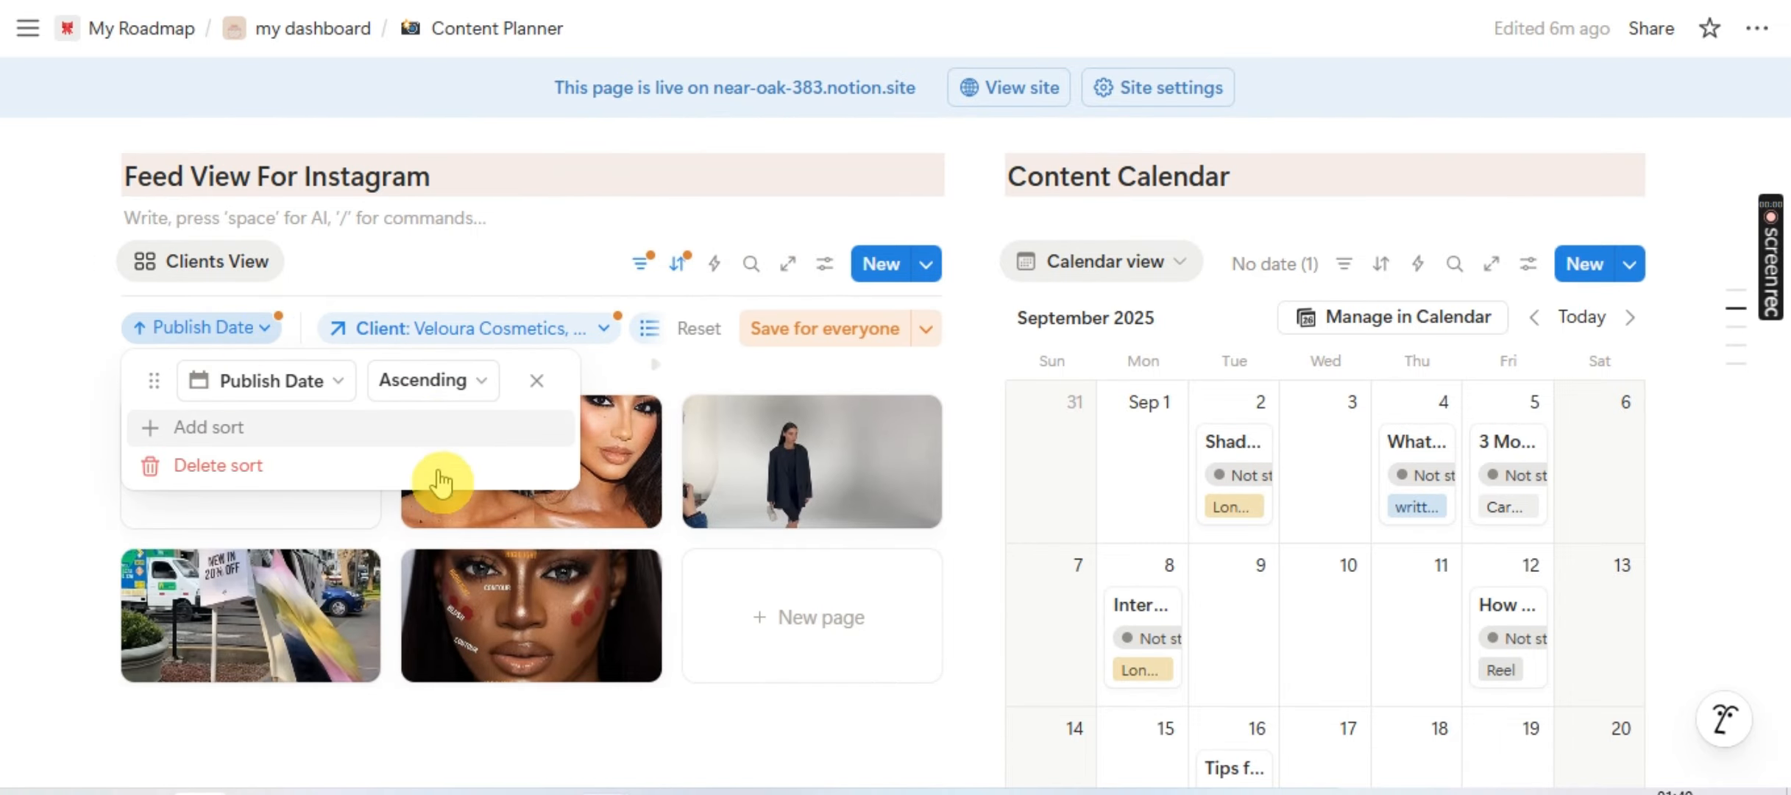
click(20, 488)
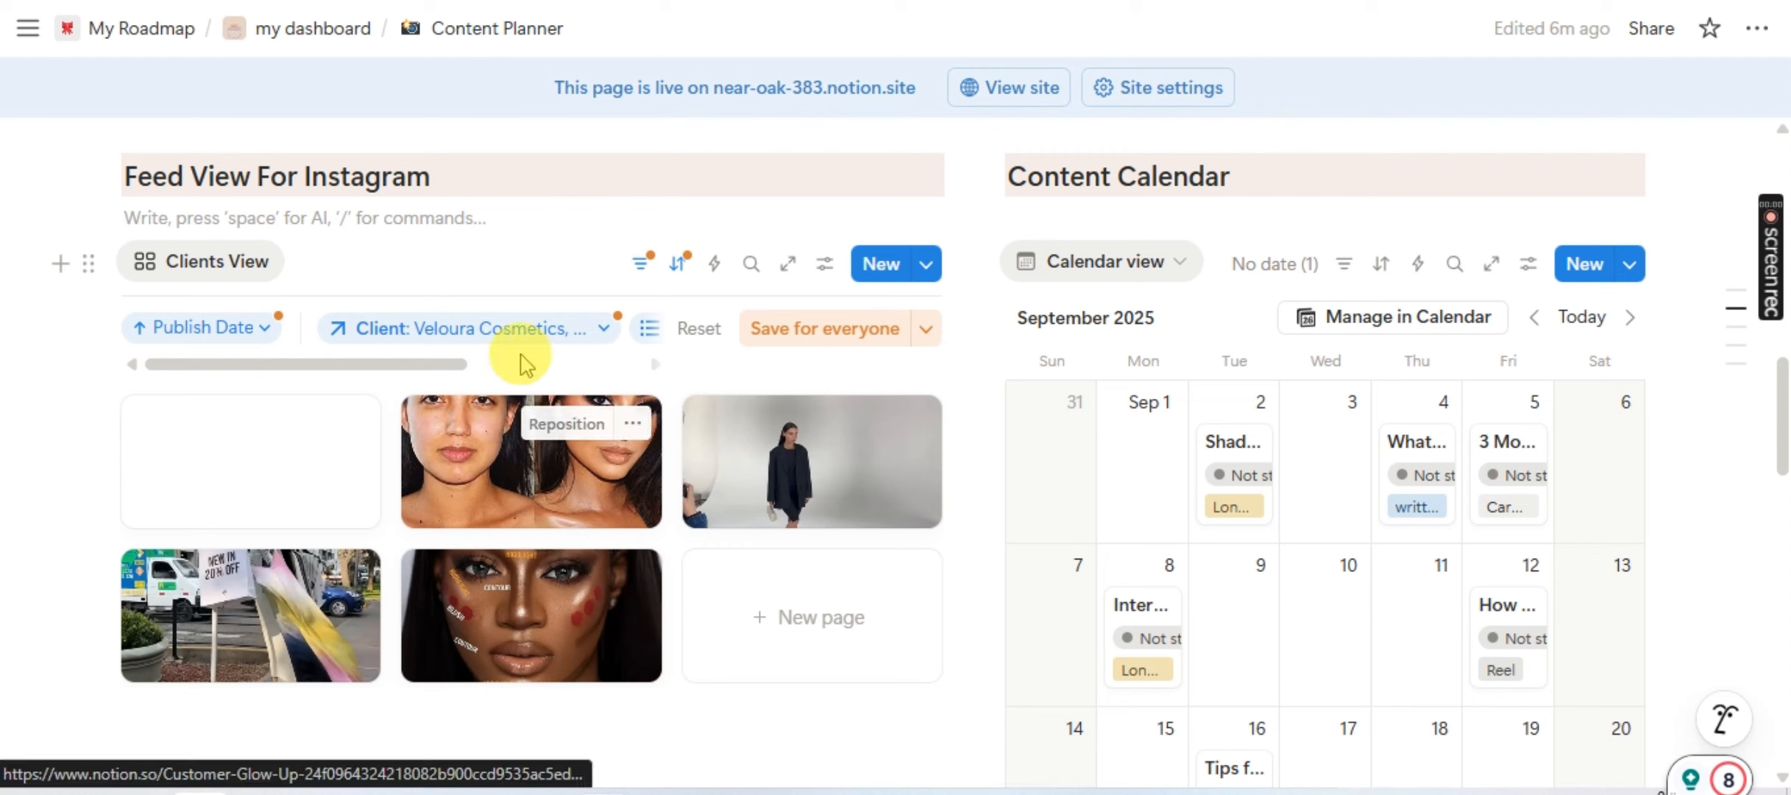
- Filter the Instagram feed gallery to the client Magnum only, removing Veloura Cosmetics and Aurelia Mode from the Client filter
scroll(485, 346, right, 3)
scroll(486, 346, left, 2)
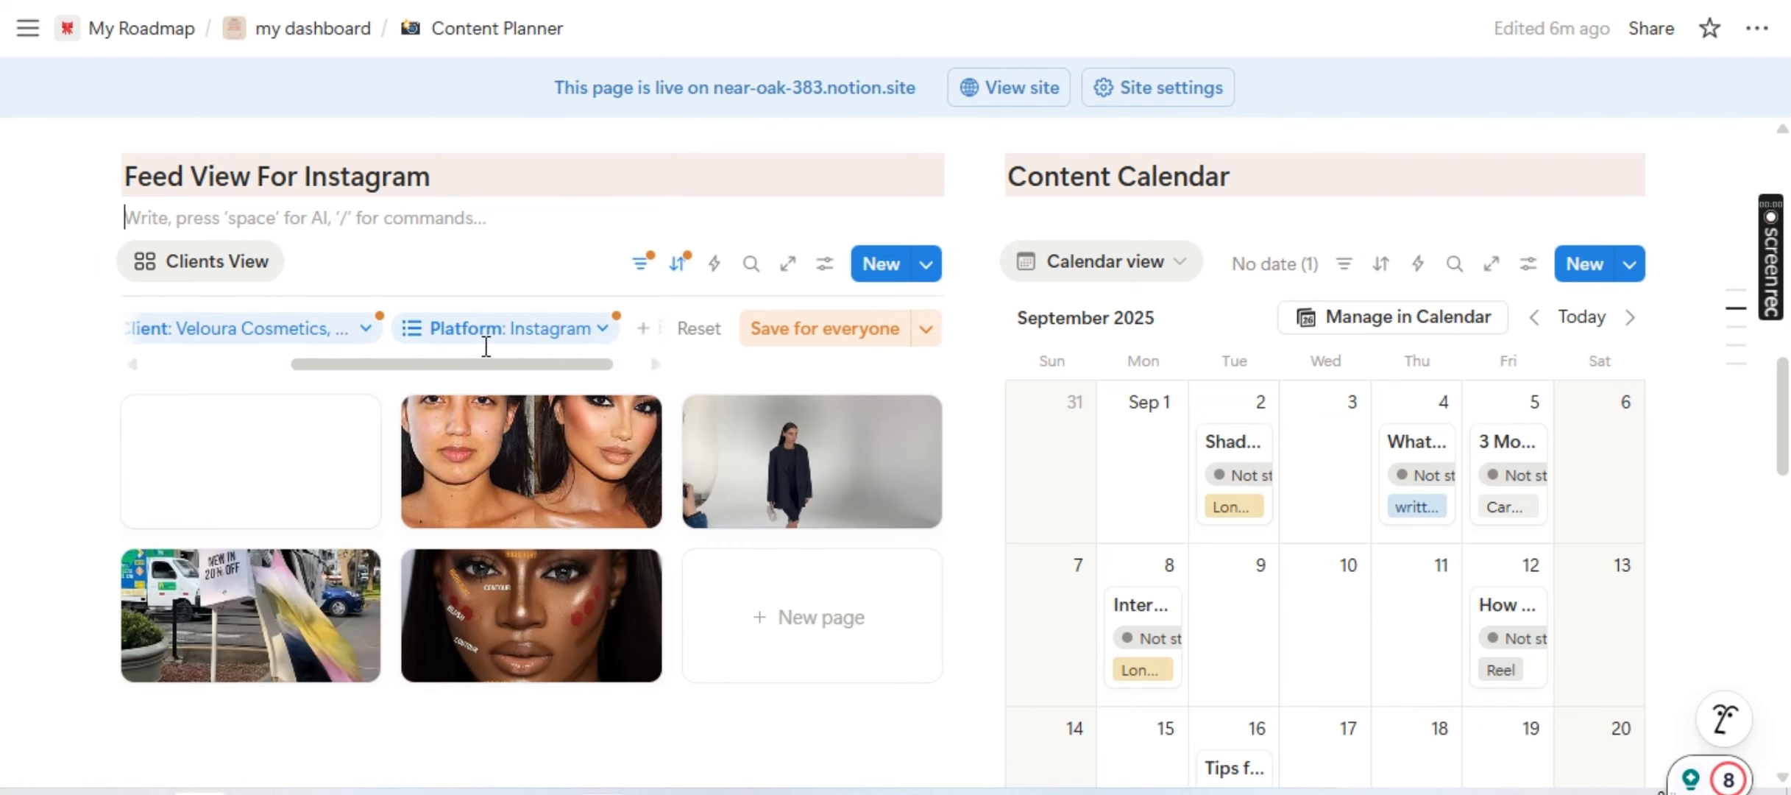
click(450, 340)
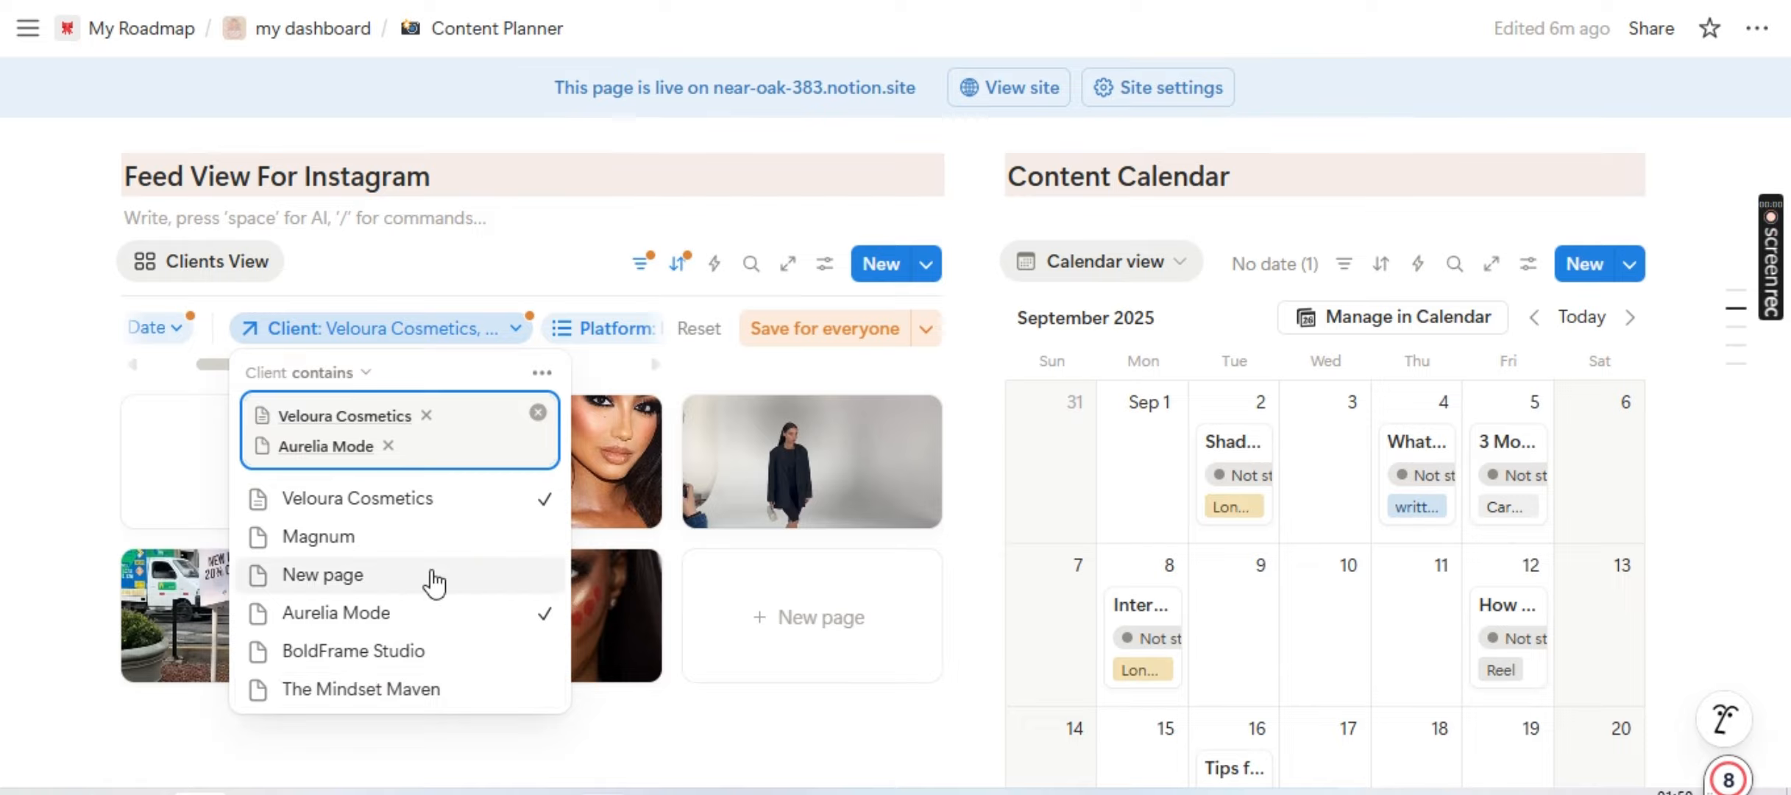
click(434, 545)
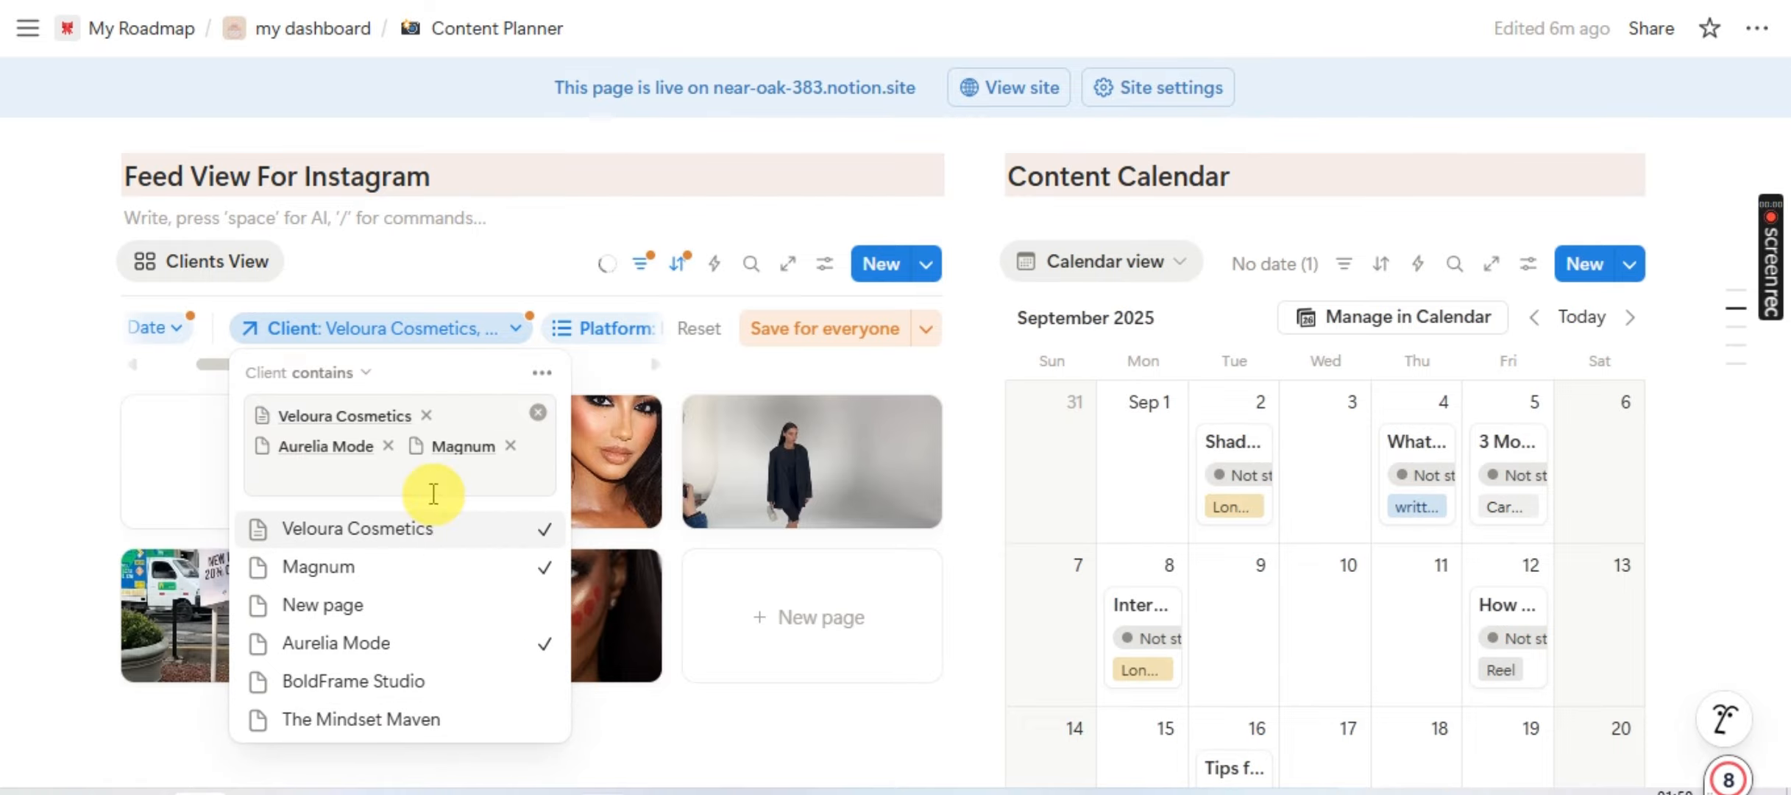
click(426, 415)
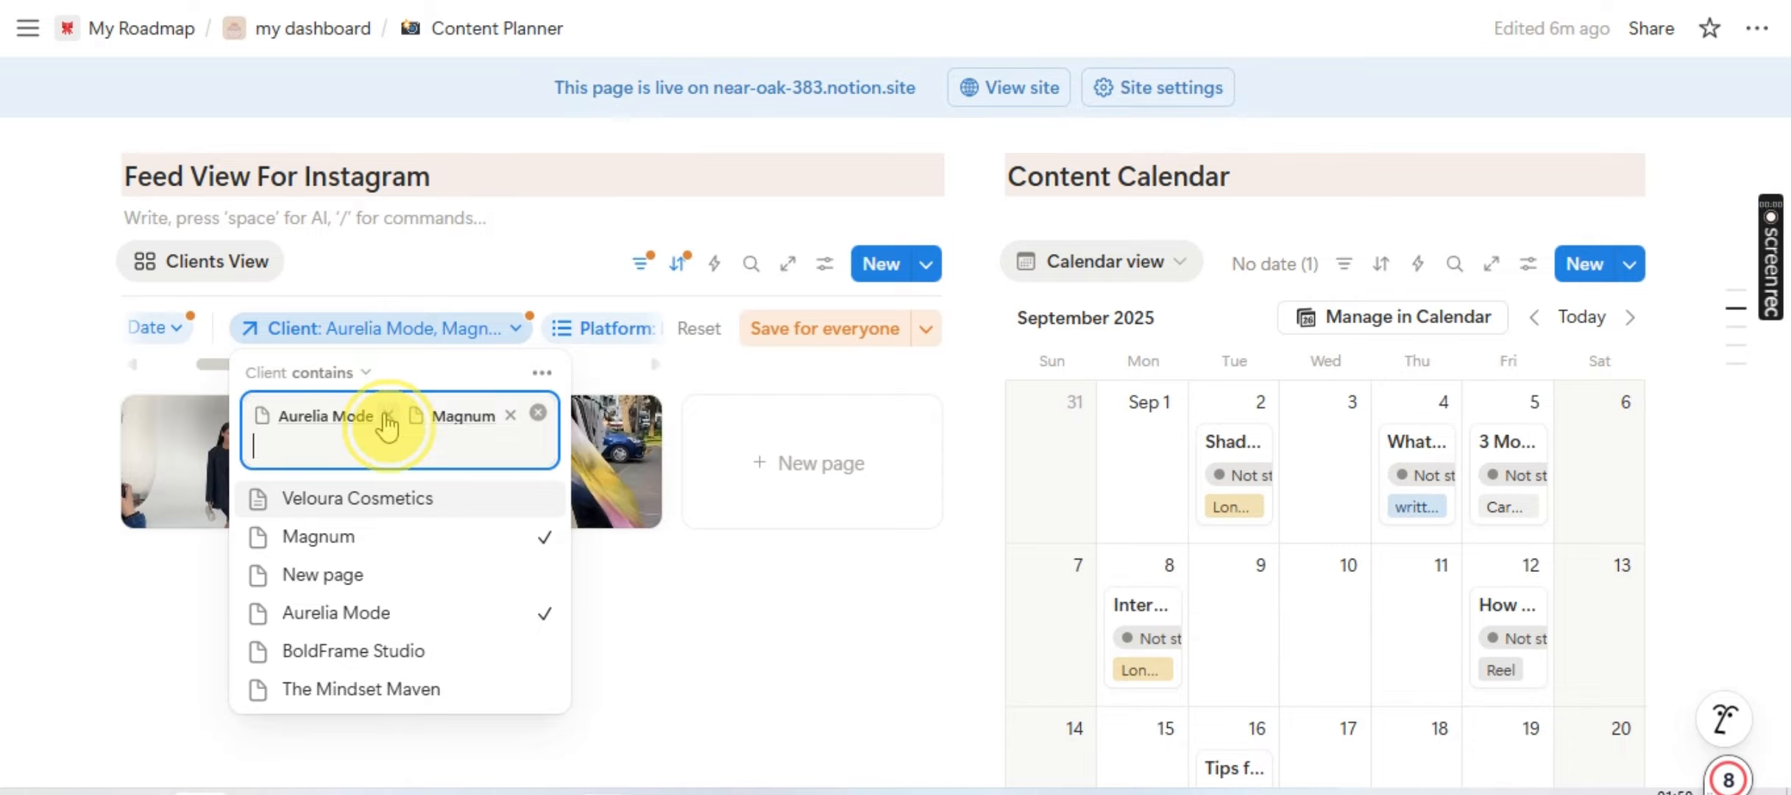
click(388, 415)
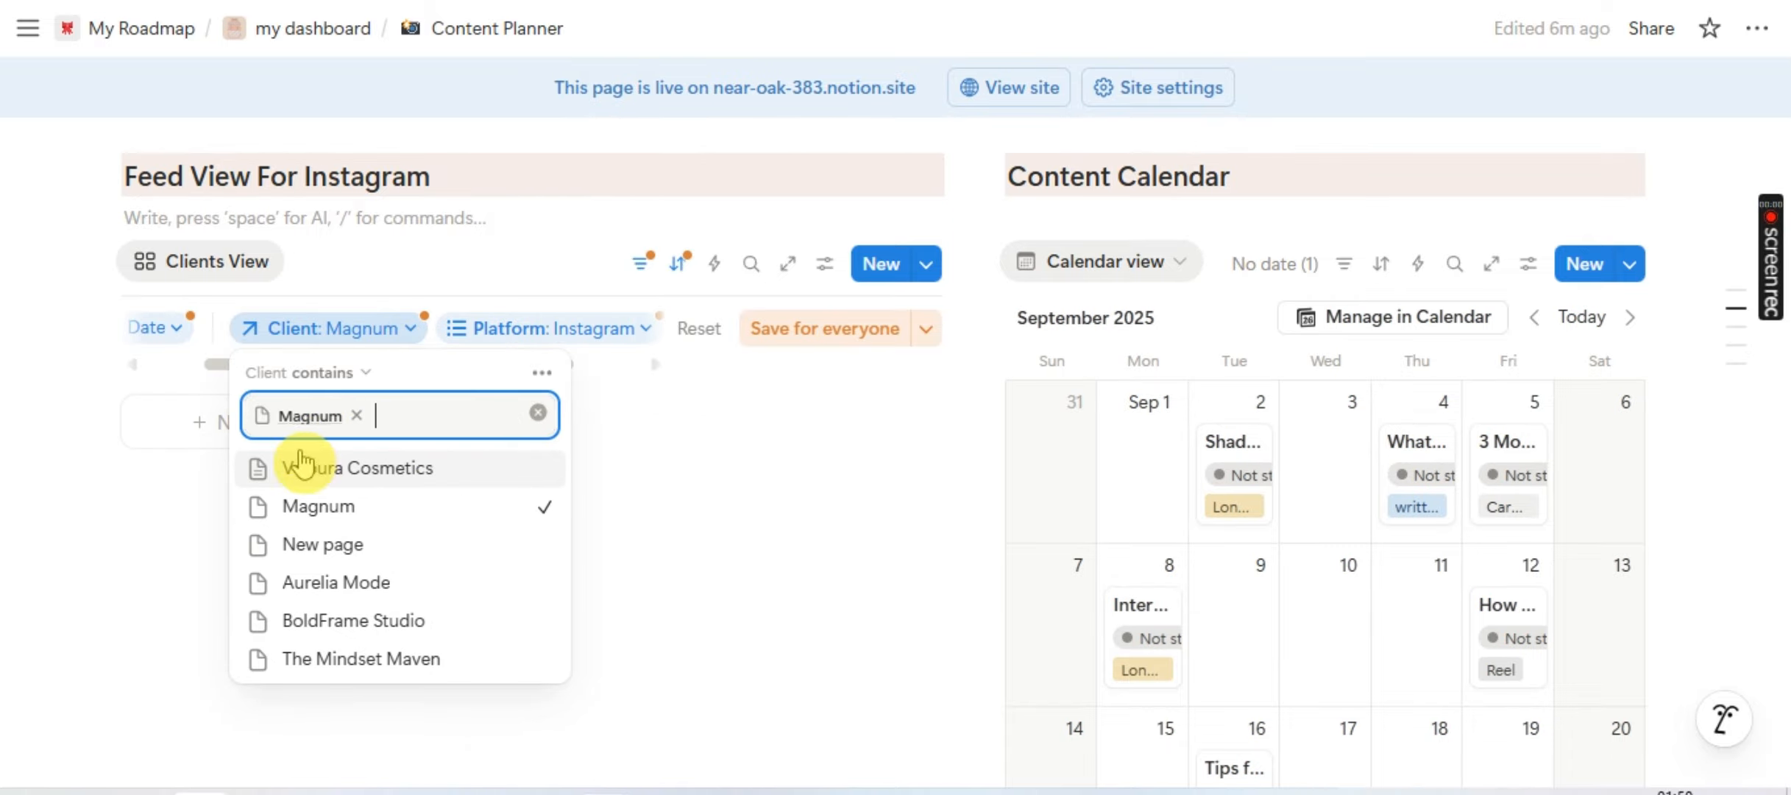
- Add Veloura Cosmetics to the Client filter of the Instagram feed alongside Magnum
click(32, 573)
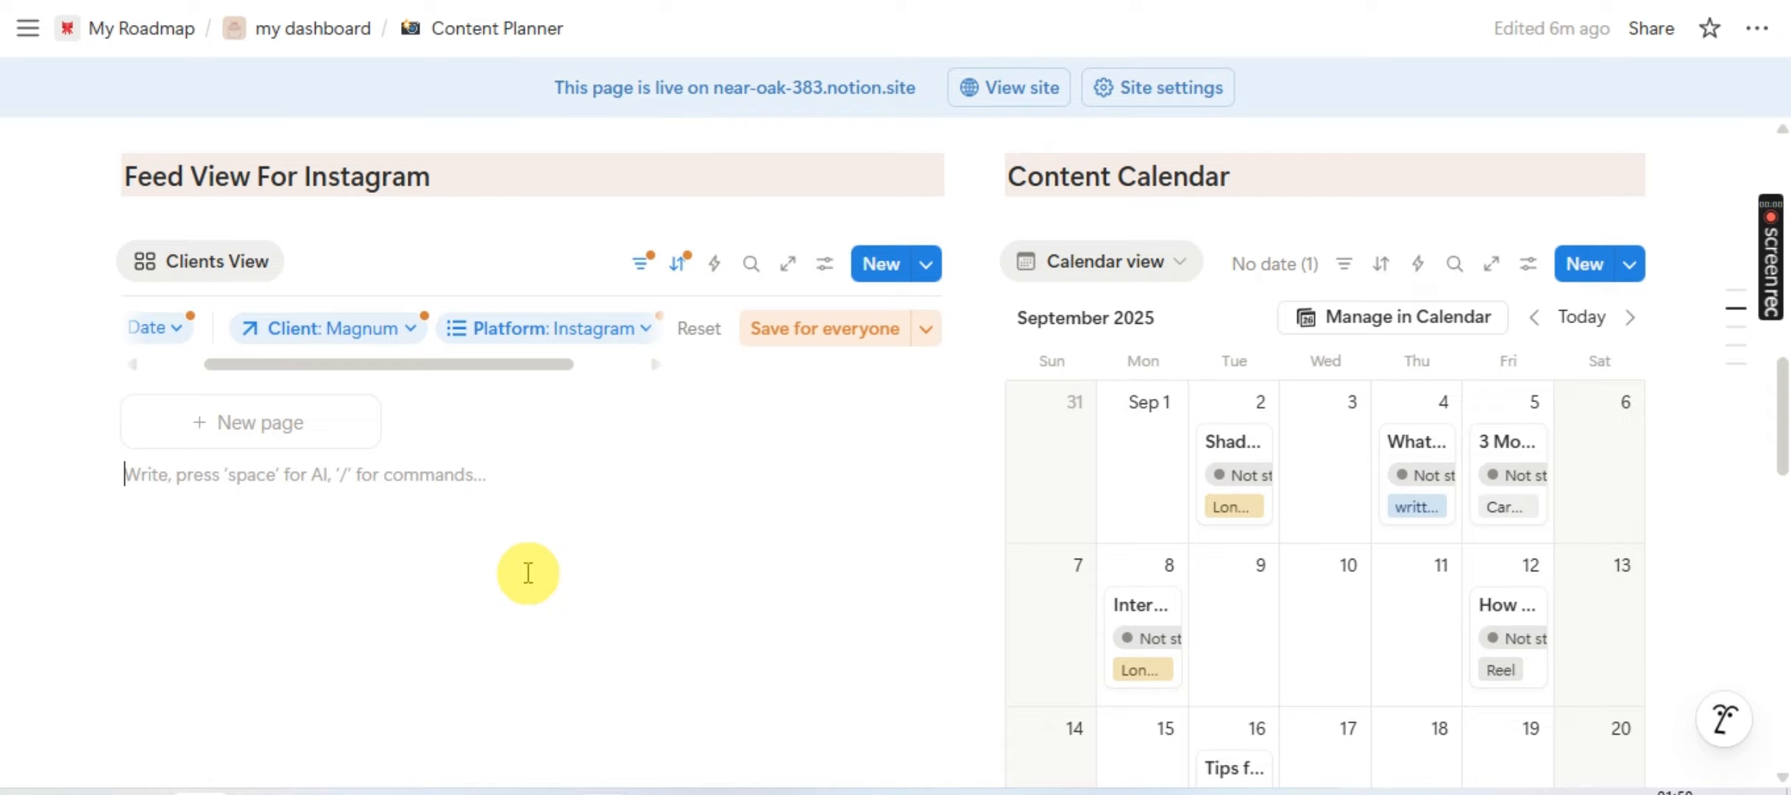
click(353, 339)
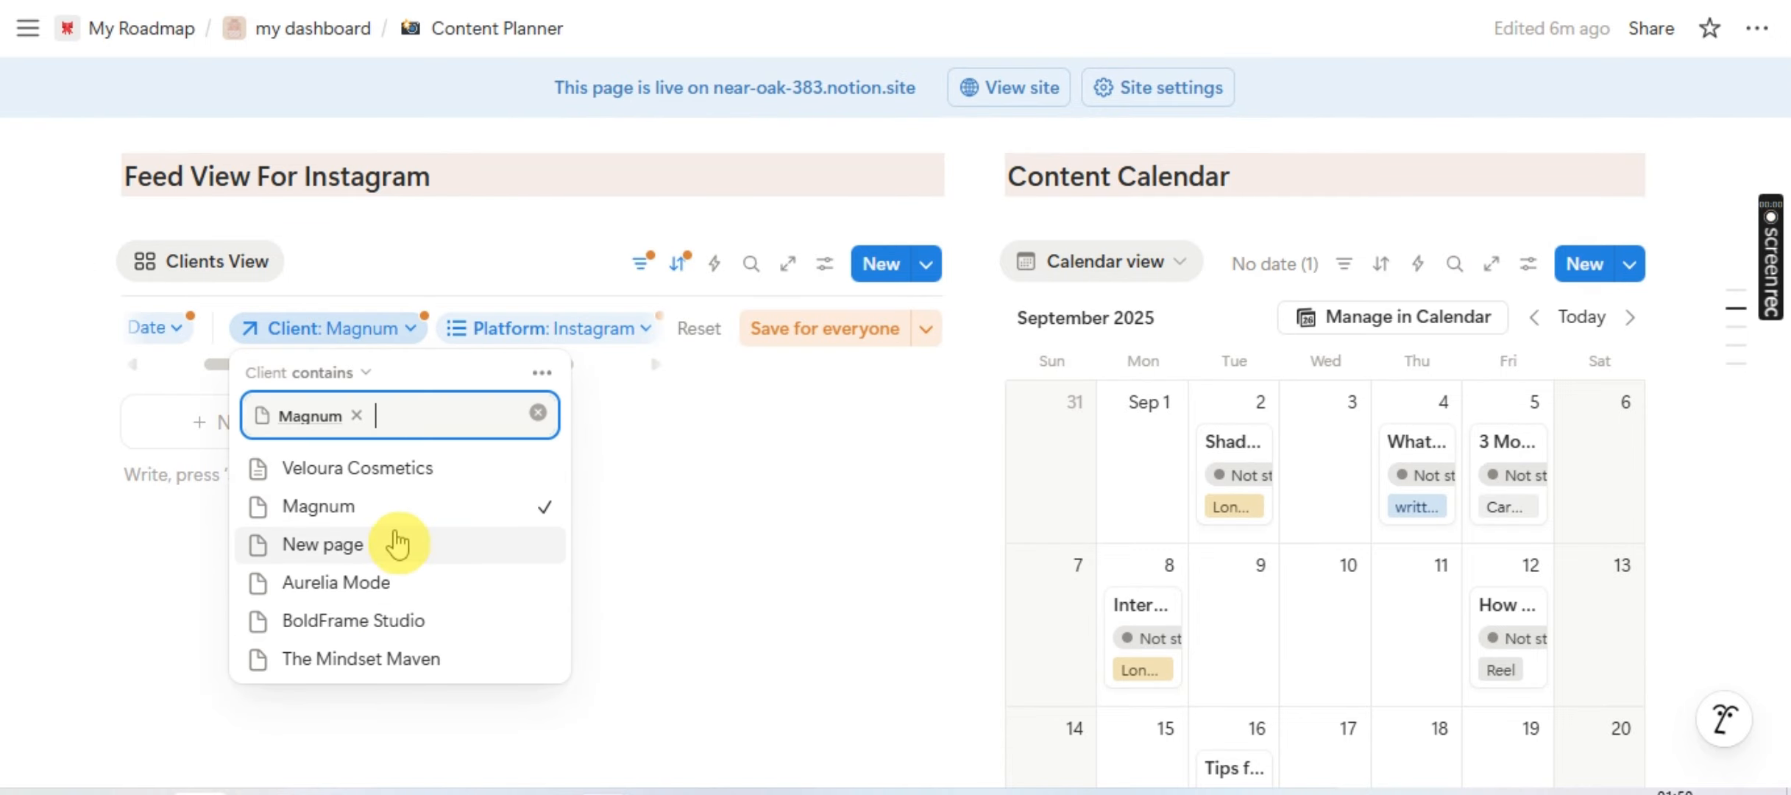
click(358, 469)
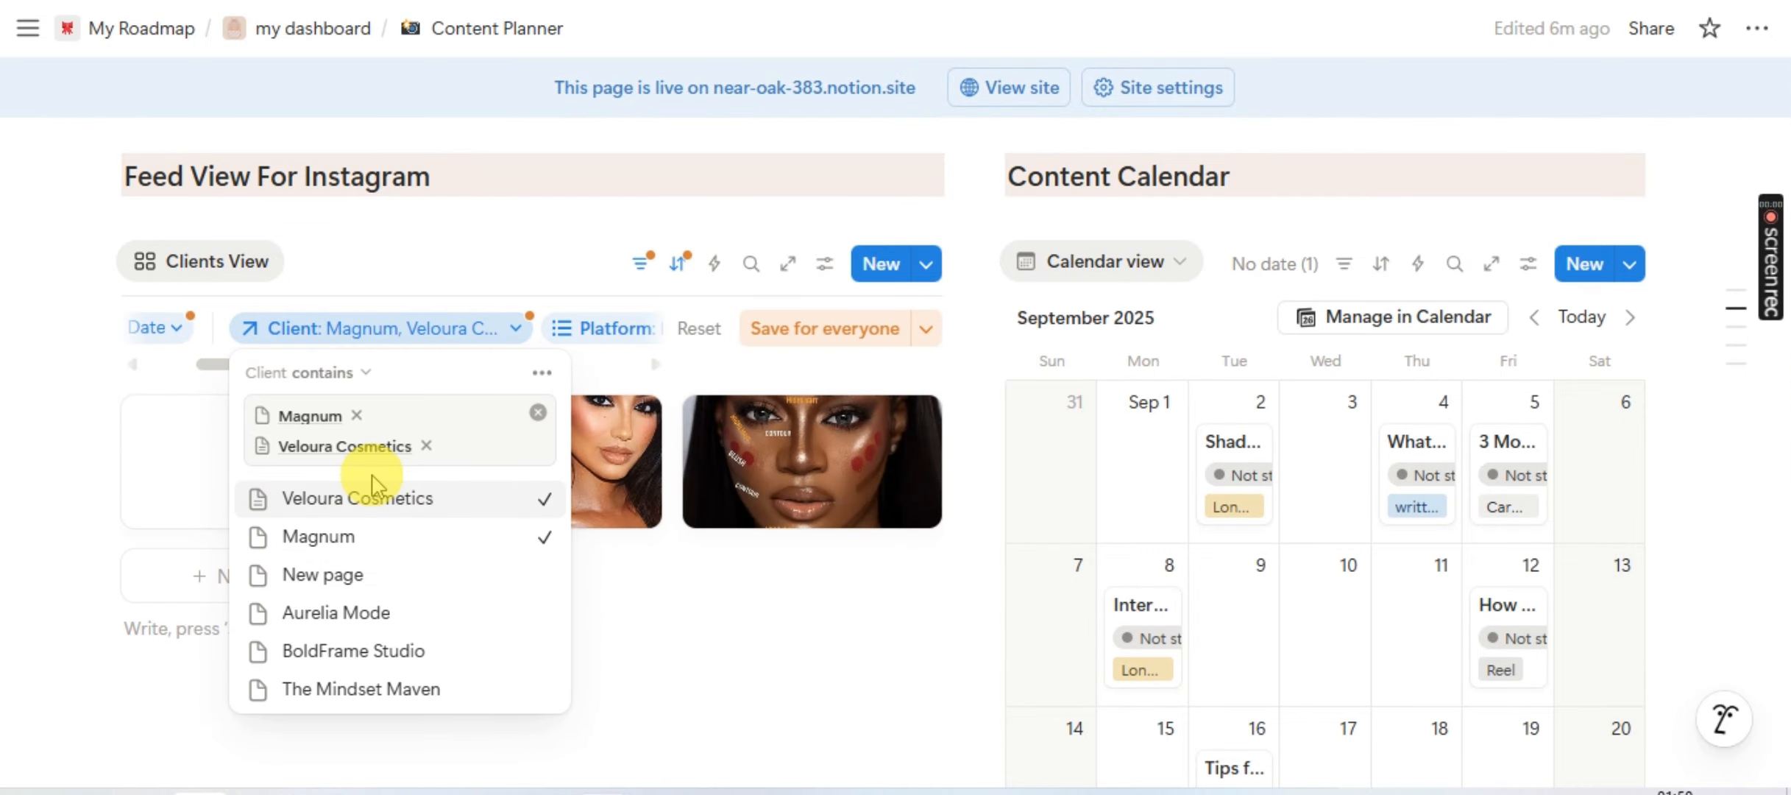
click(112, 548)
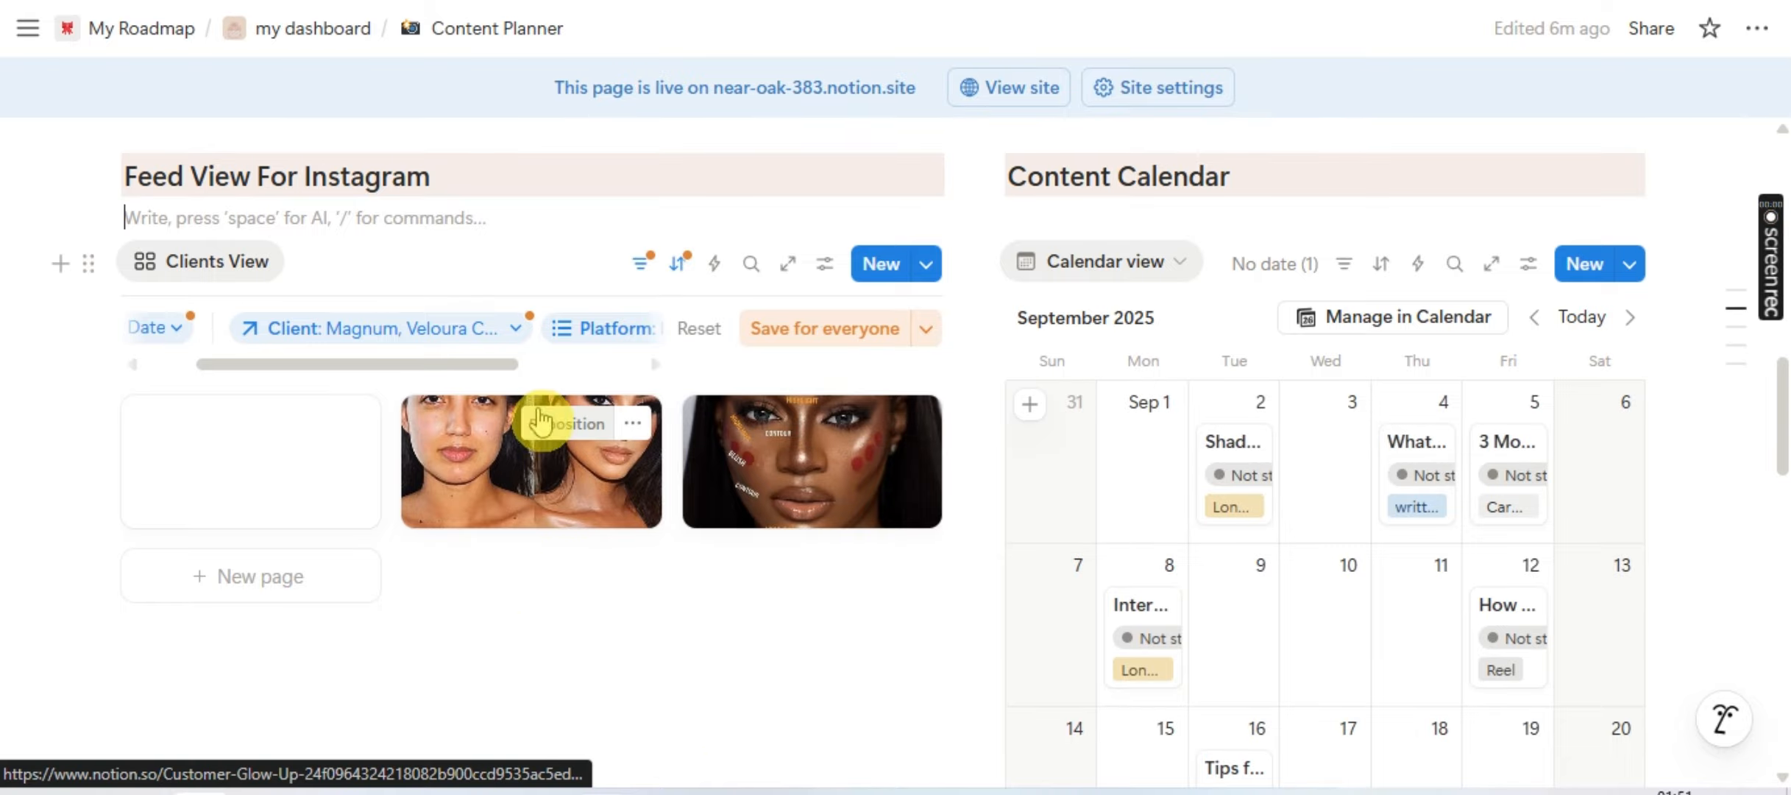
- Inspect the selected clients in the Client filter and the options of the Platform filter on the Instagram feed
click(401, 337)
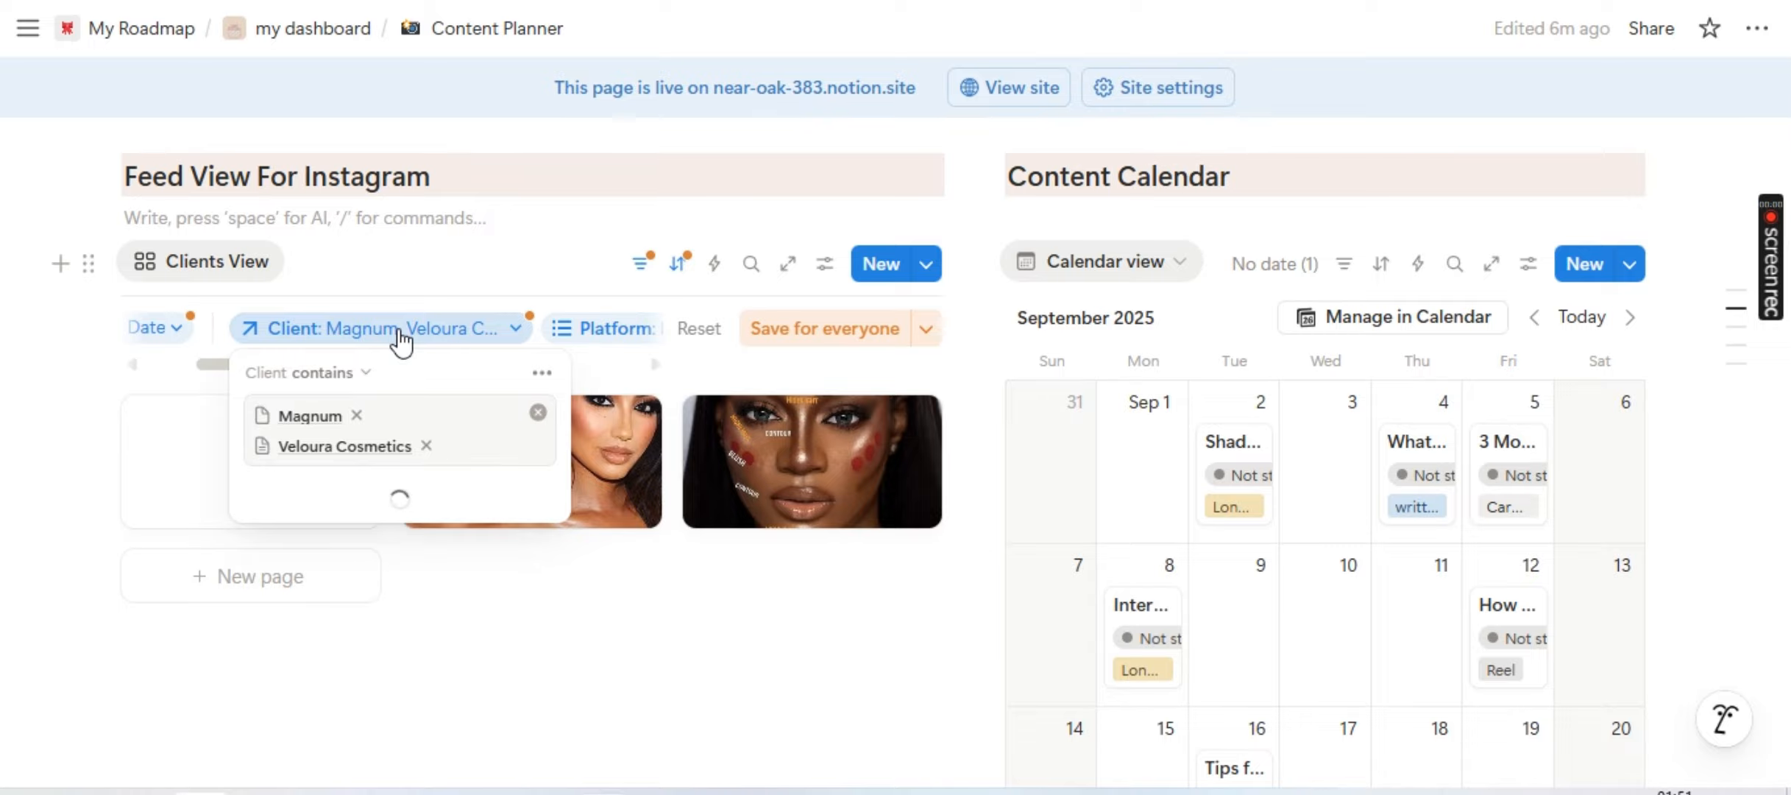
click(400, 338)
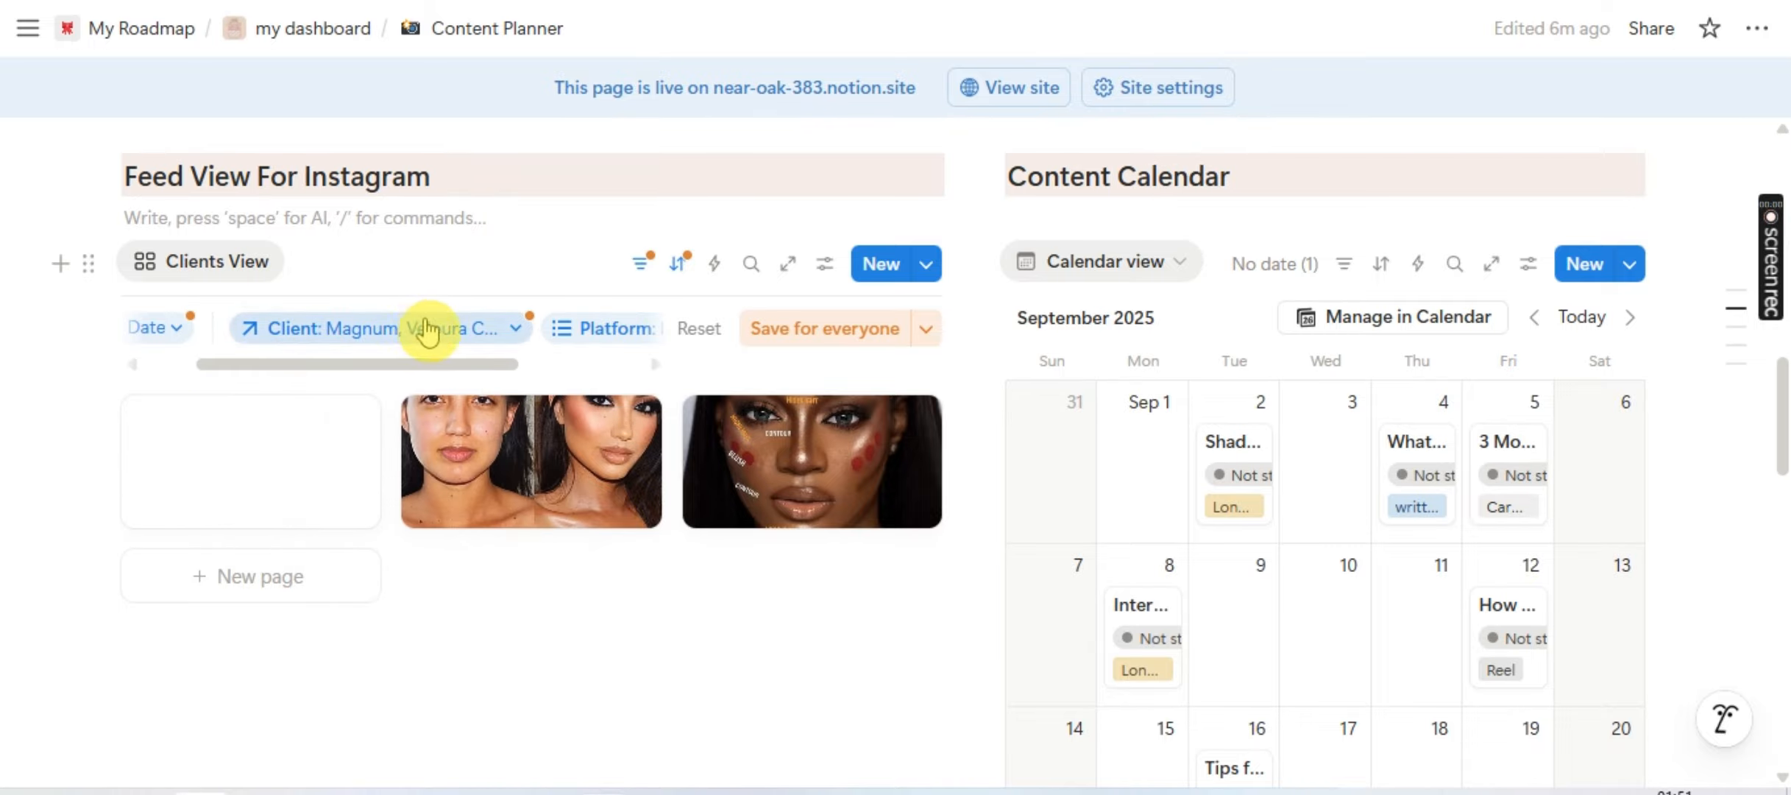
click(427, 330)
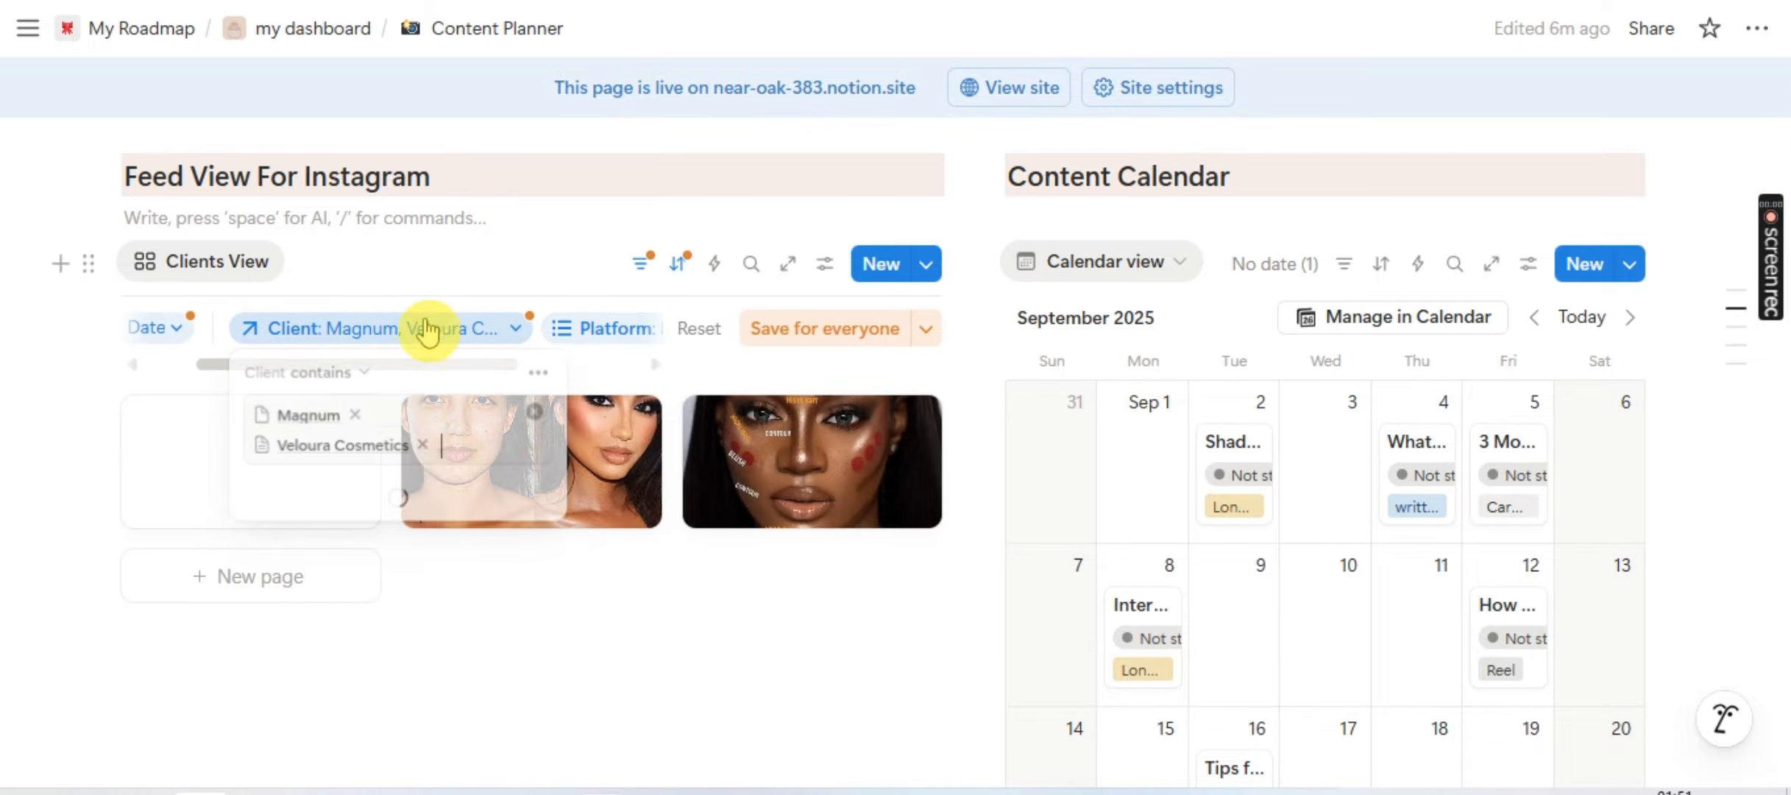
click(467, 323)
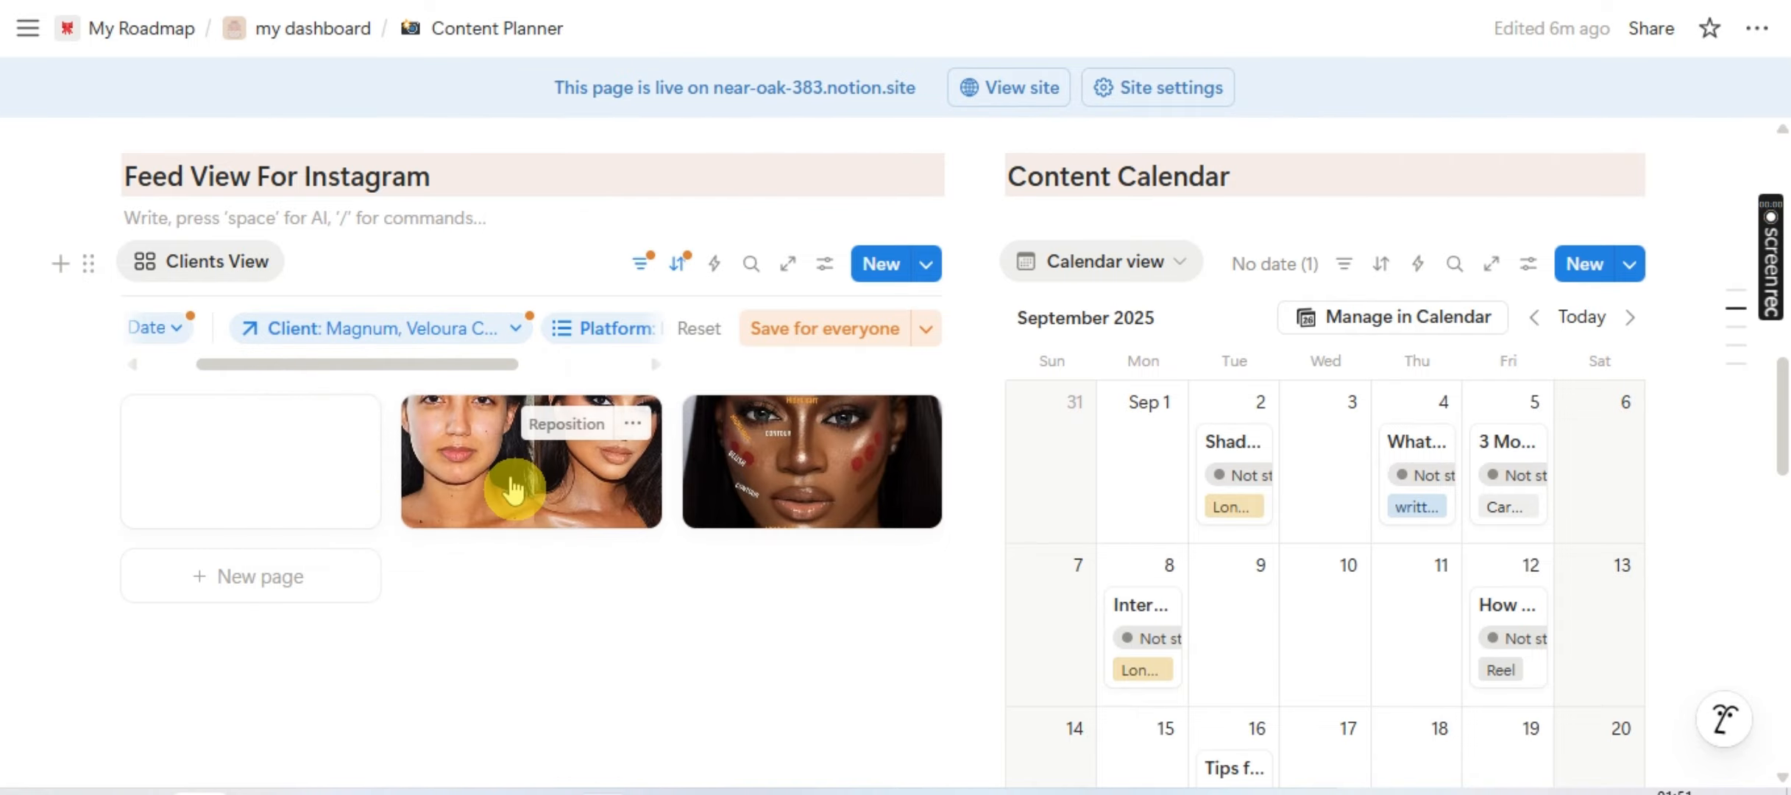
click(409, 339)
click(602, 368)
click(604, 368)
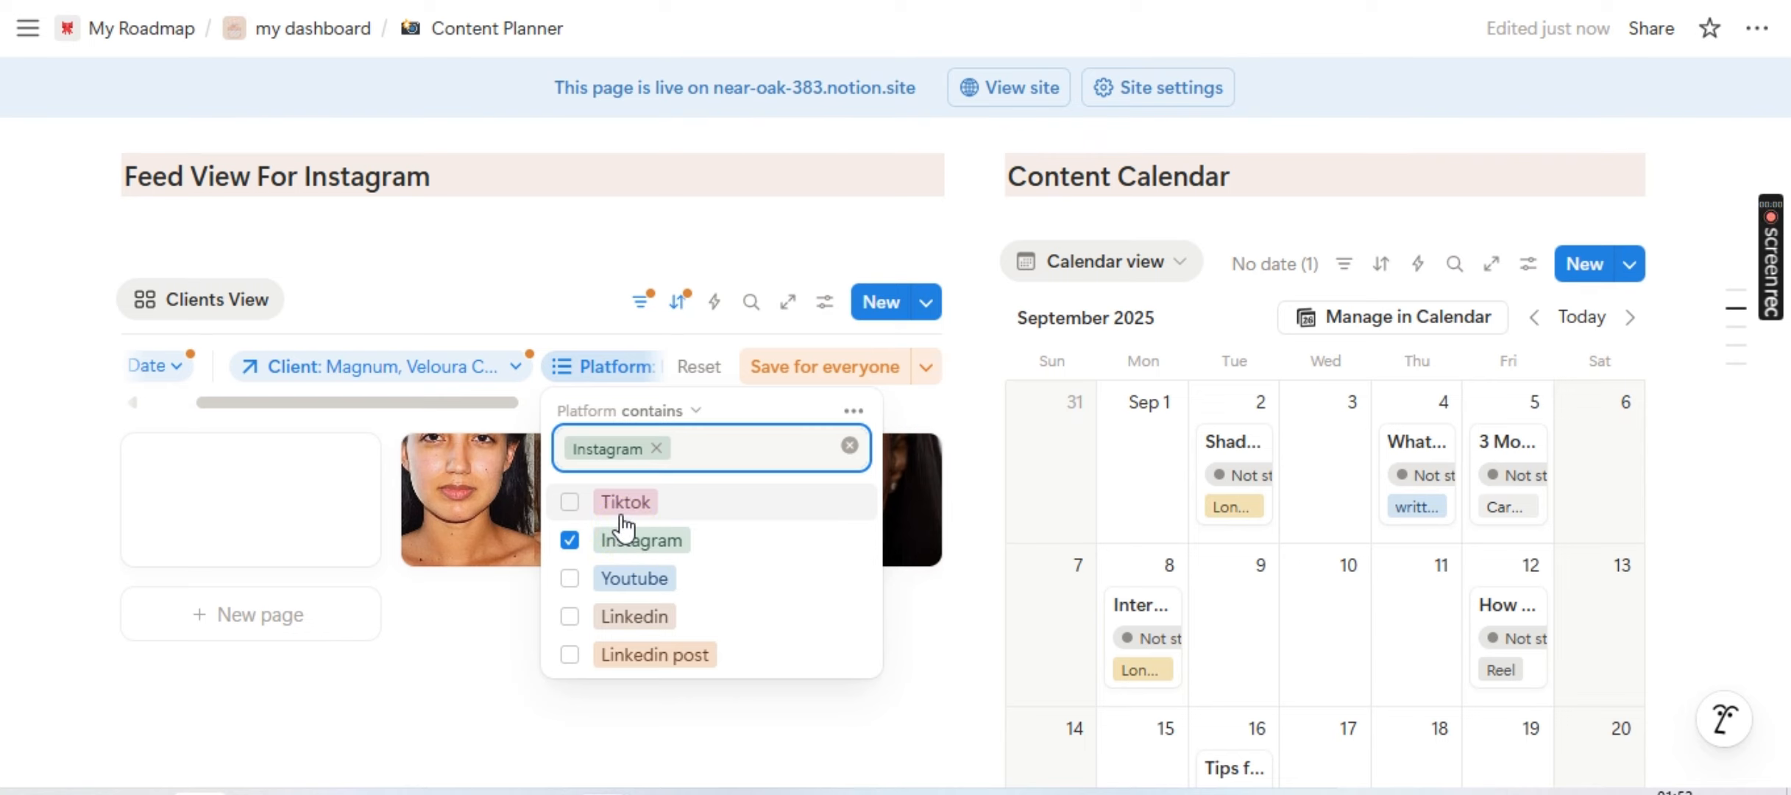
click(378, 377)
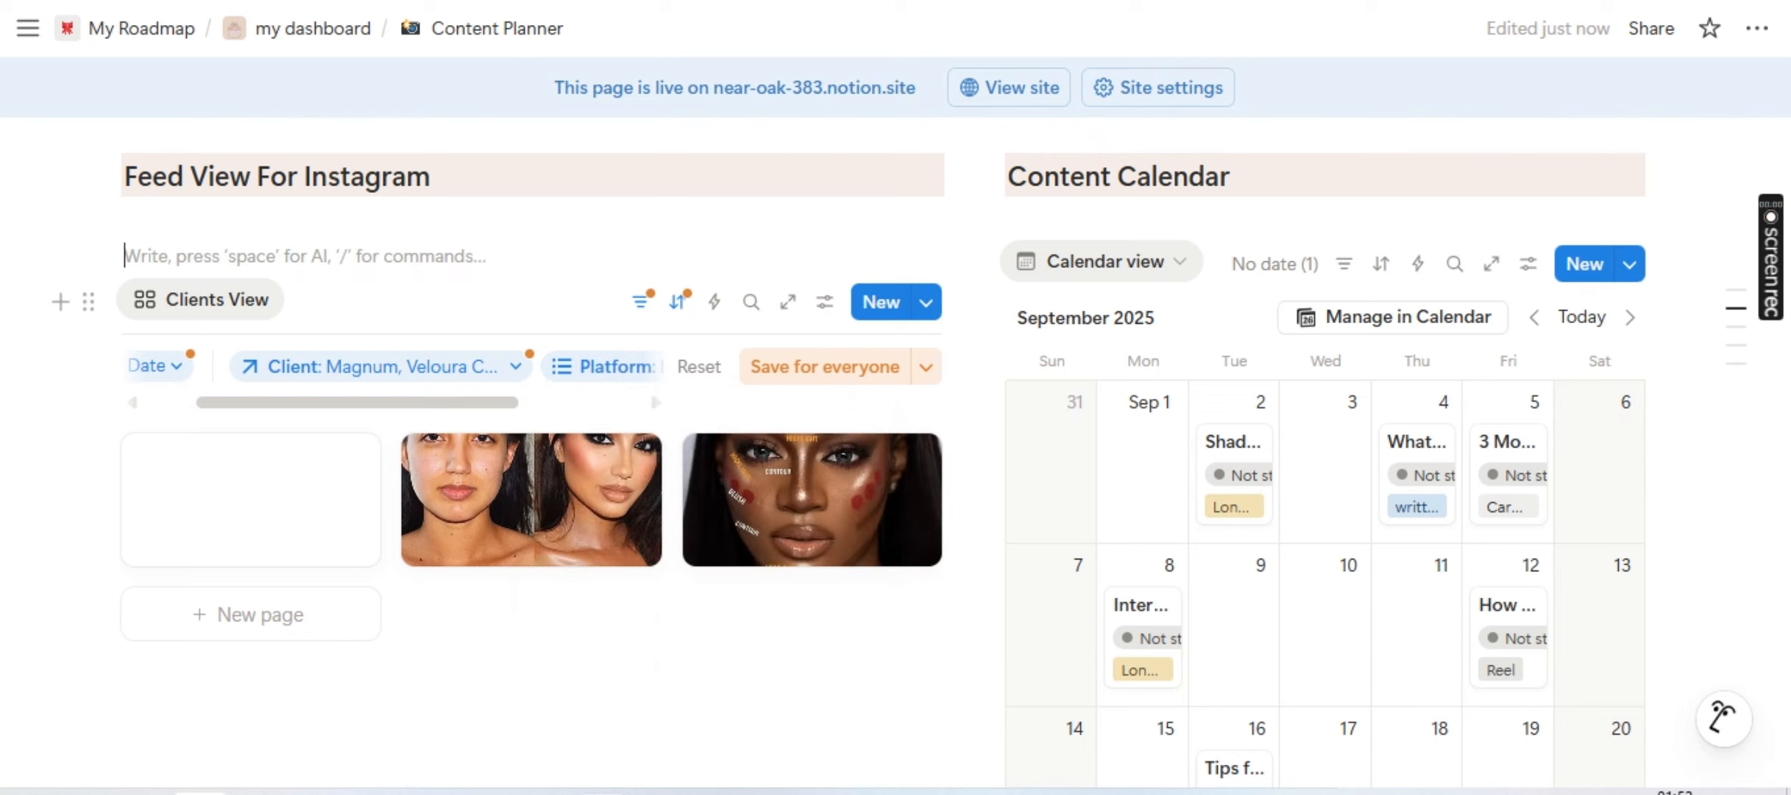
- Remove Magnum from the Instagram feed's Client filter, keeping only Veloura Cosmetics
click(378, 377)
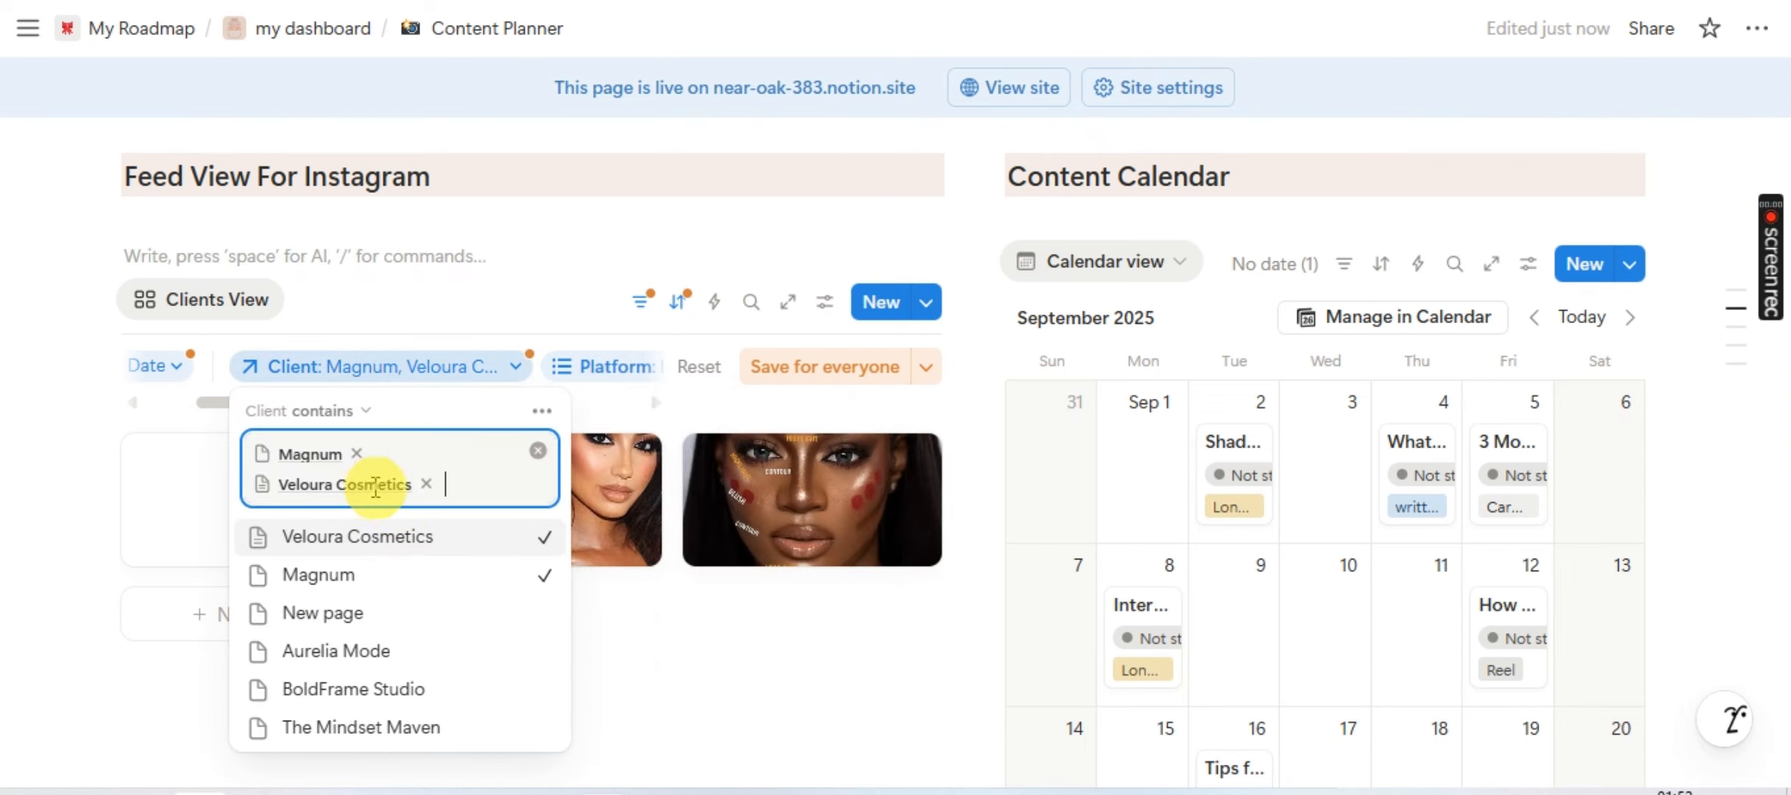
click(358, 453)
click(764, 704)
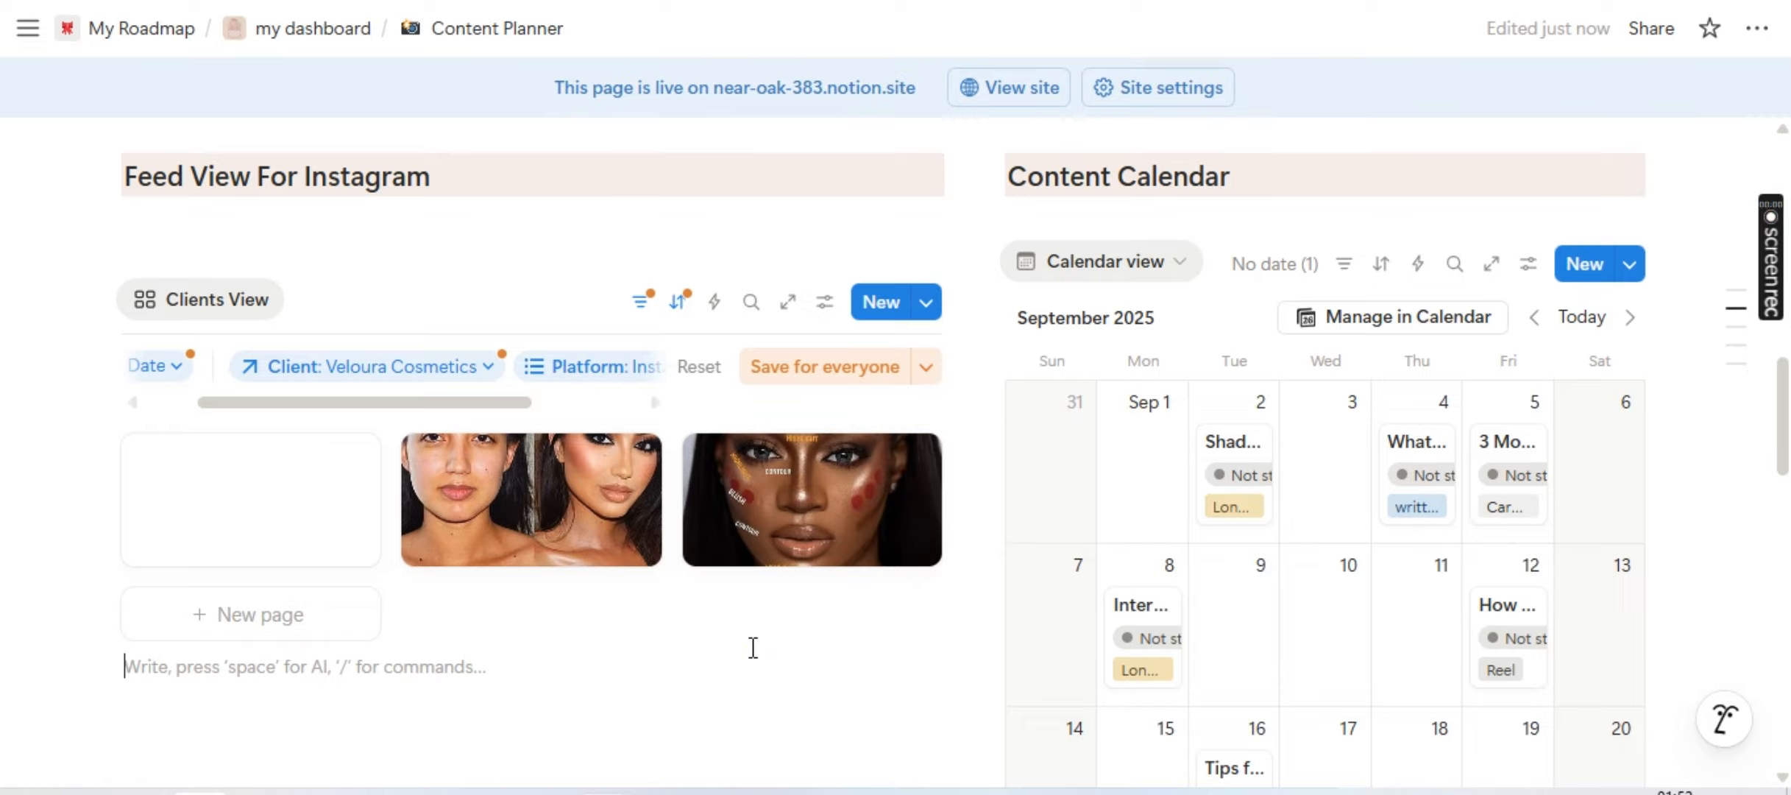
- Change the feed's Platform filter to Tiktok in place of Instagram
click(564, 382)
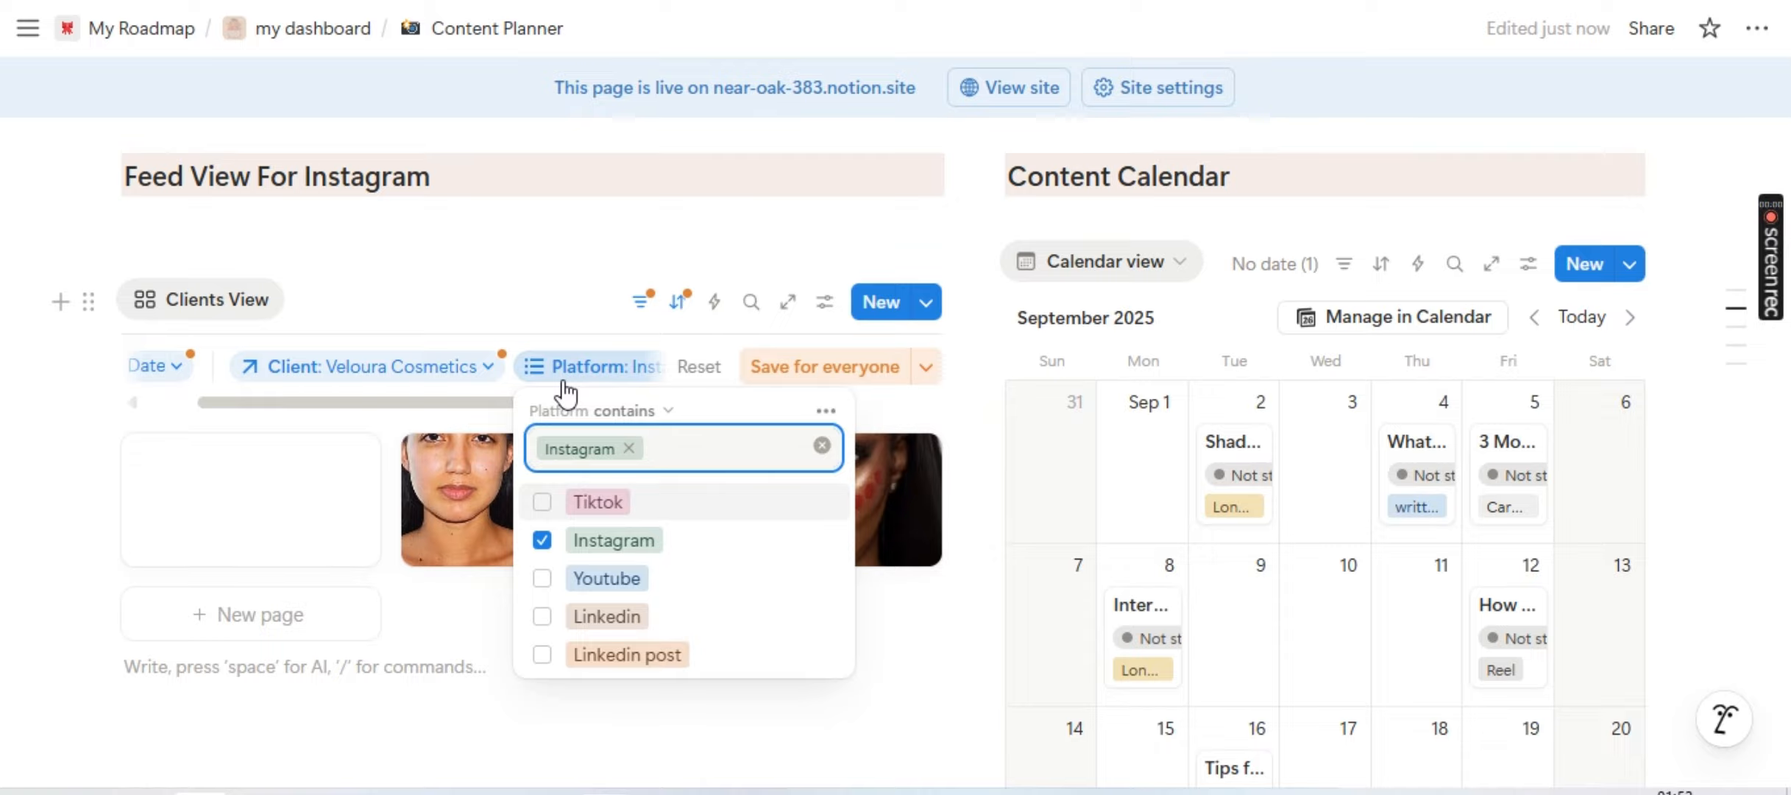
click(541, 535)
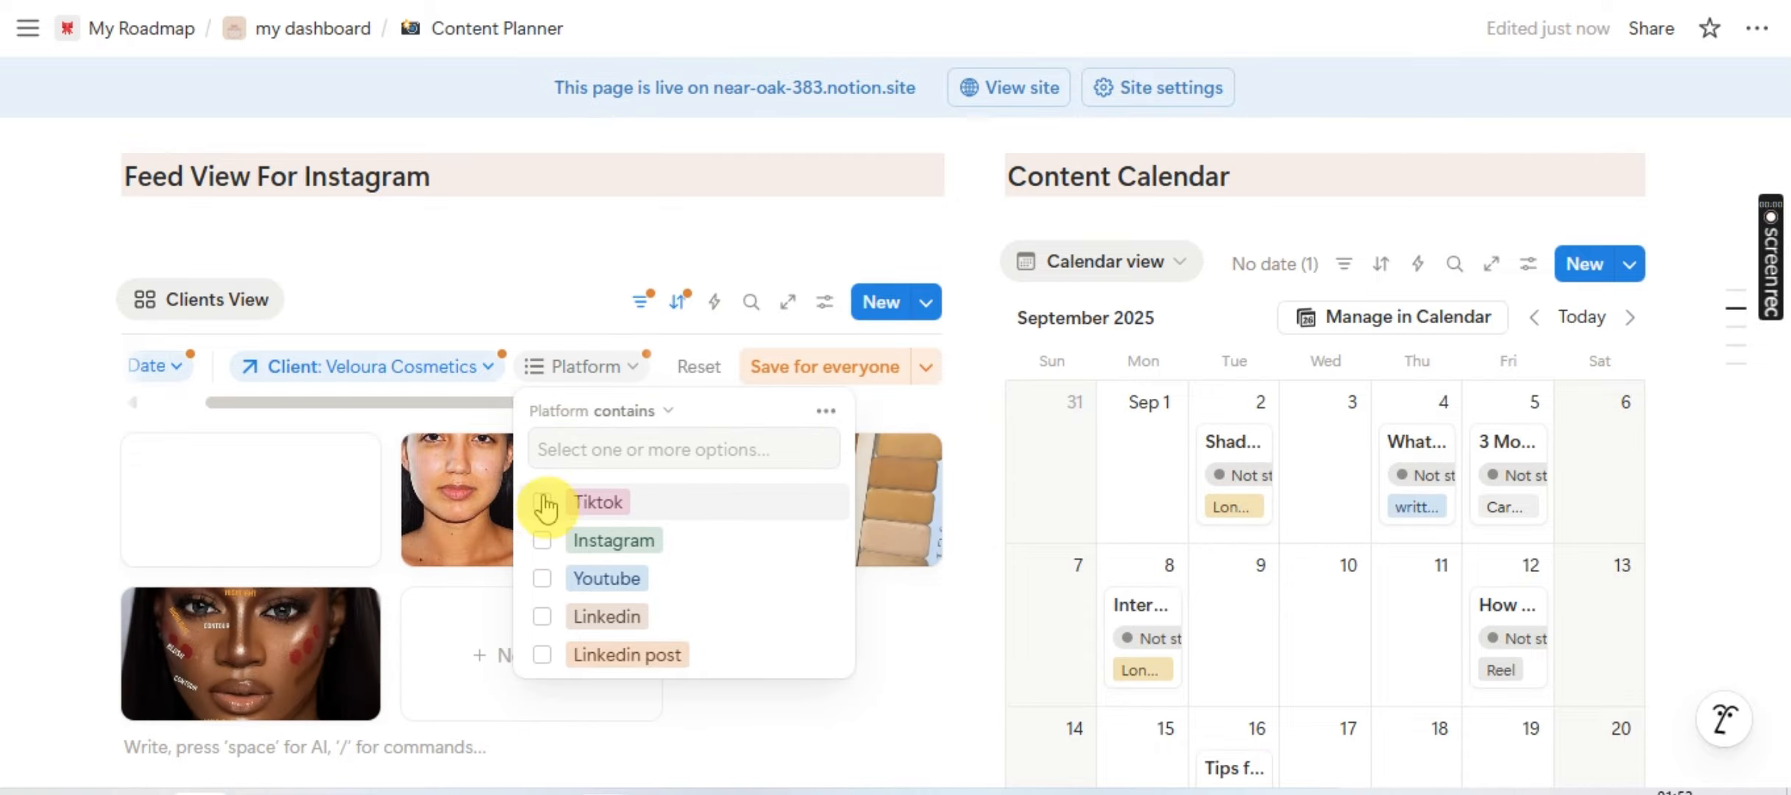
click(543, 503)
click(89, 620)
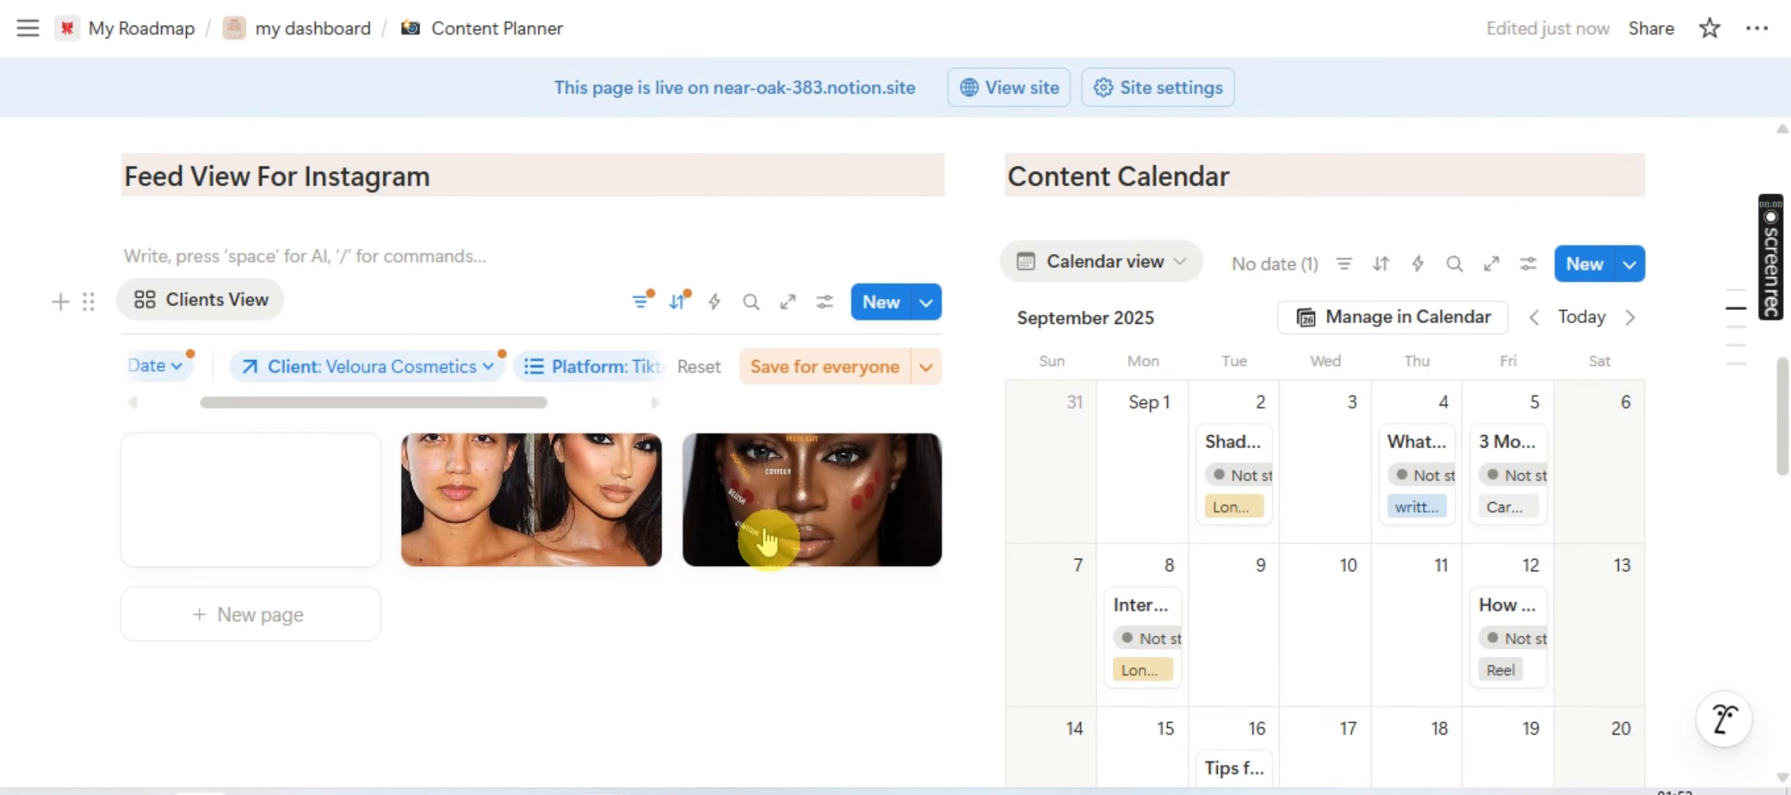
- Restore the feed's Platform filter to Instagram only by selecting Instagram and deselecting Tiktok
click(589, 366)
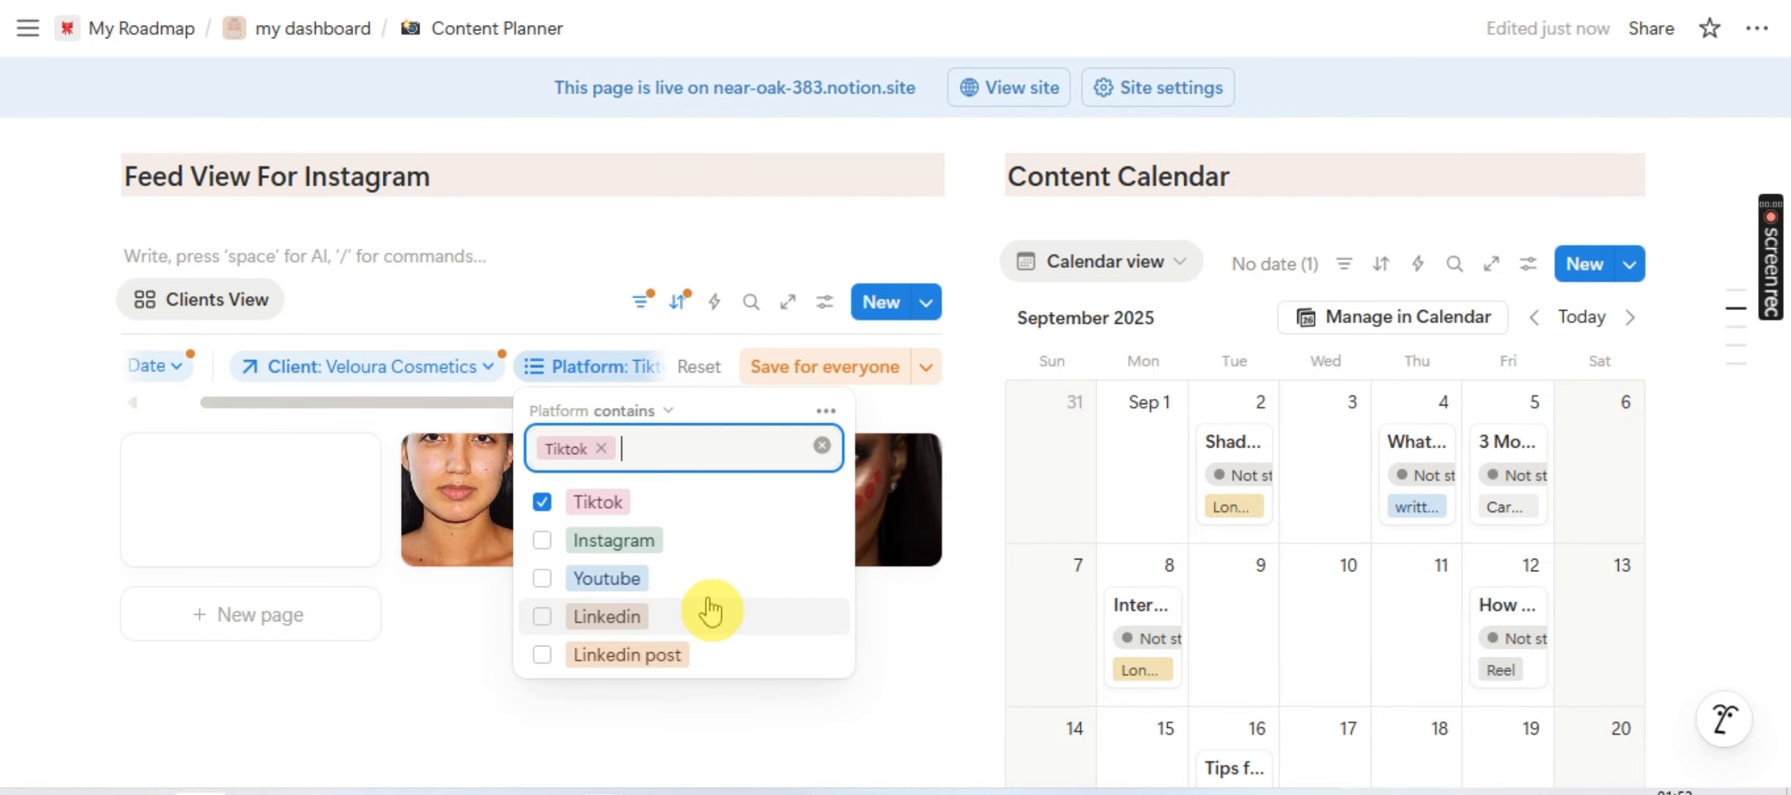
click(541, 542)
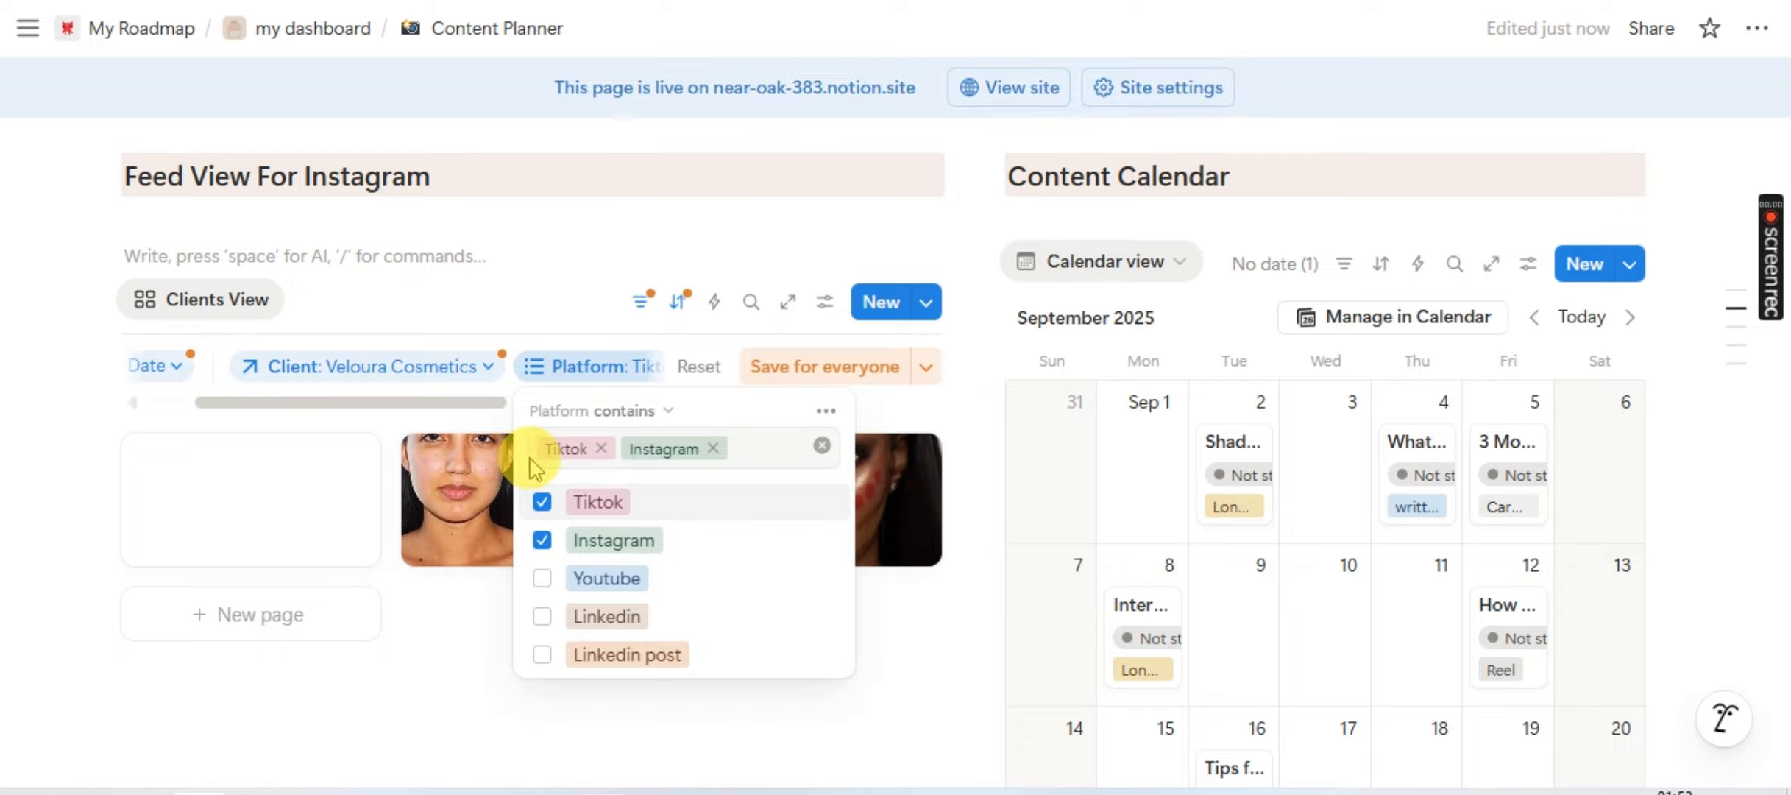
click(543, 502)
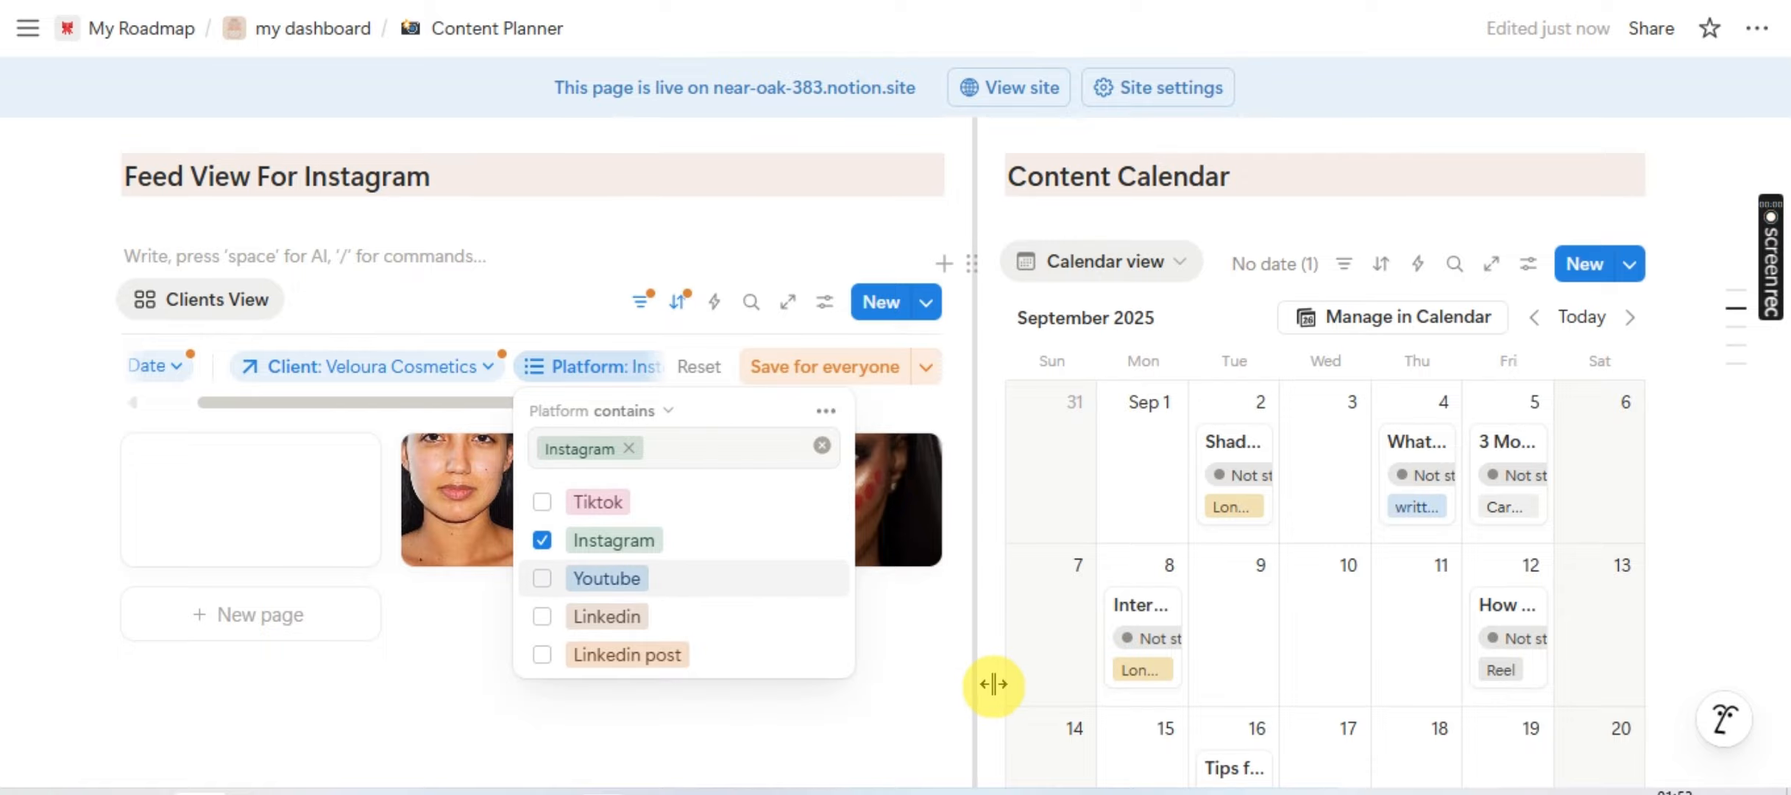
click(944, 706)
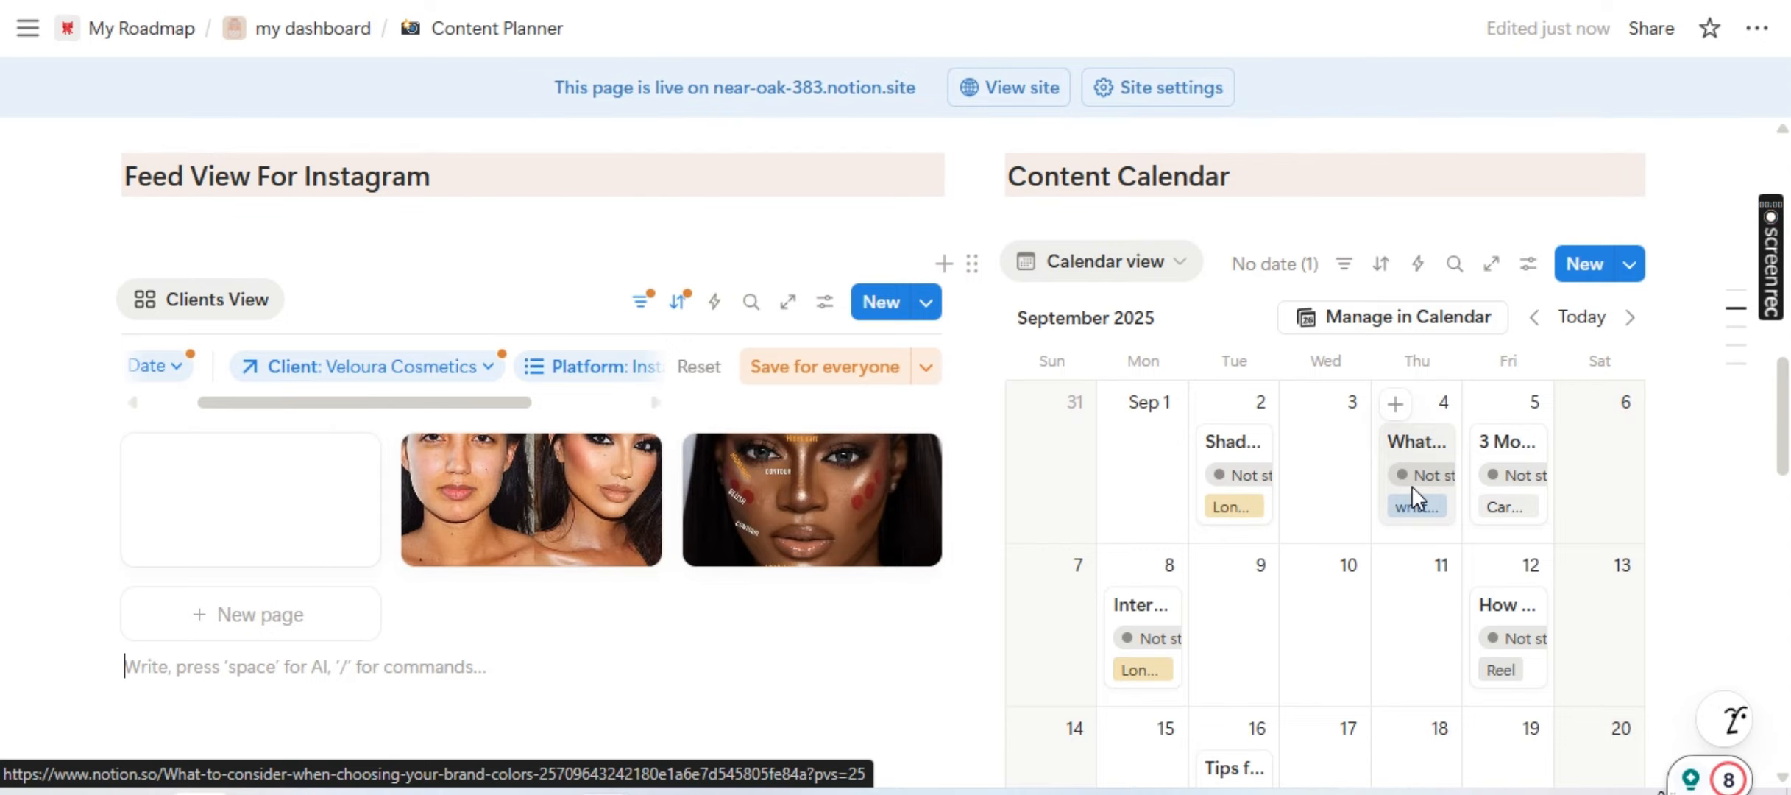
- Reschedule Tips for Improving Brand Aesthetics to September 26, the September 12 reel to September 28, and Interview with a Designer to October 1 in the calendar
scroll(1412, 486, down, 1)
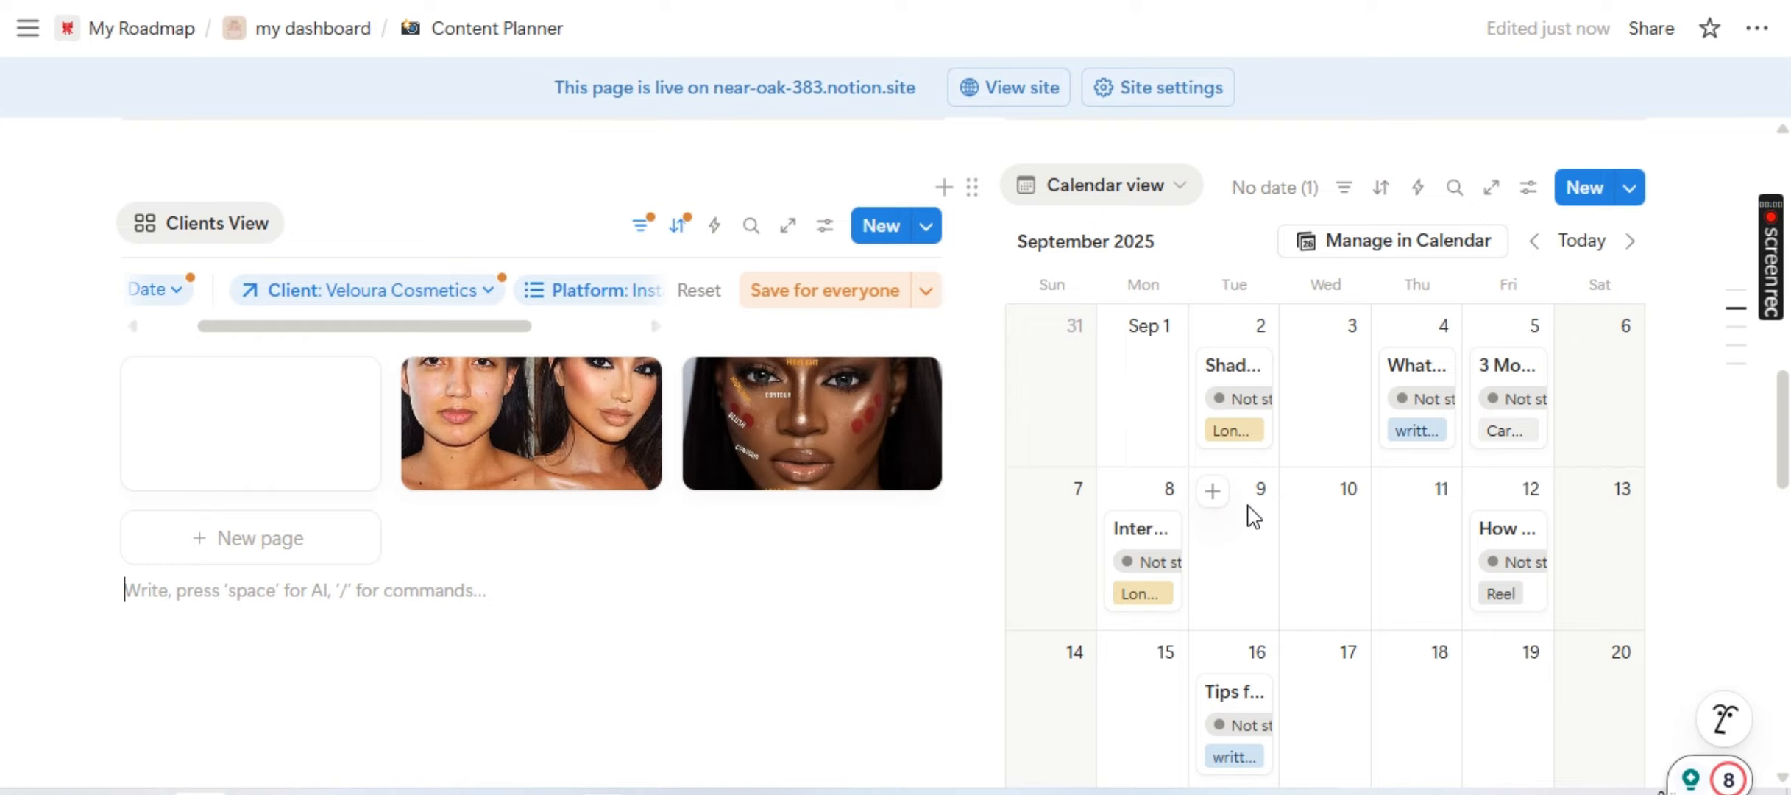
scroll(1207, 559, up, 10)
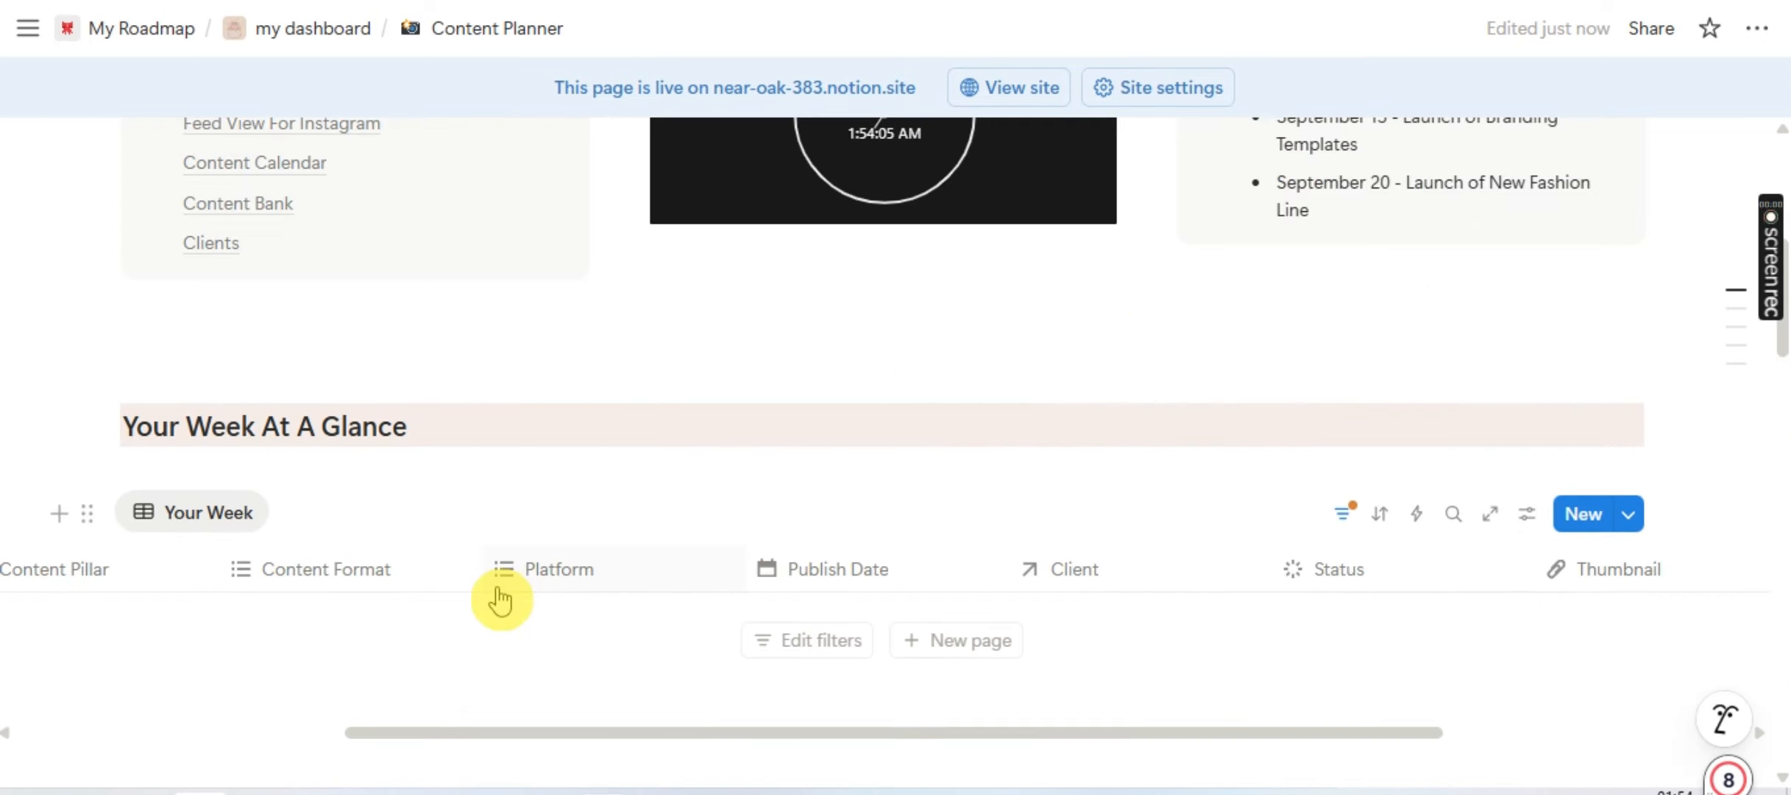
scroll(1315, 511, down, 10)
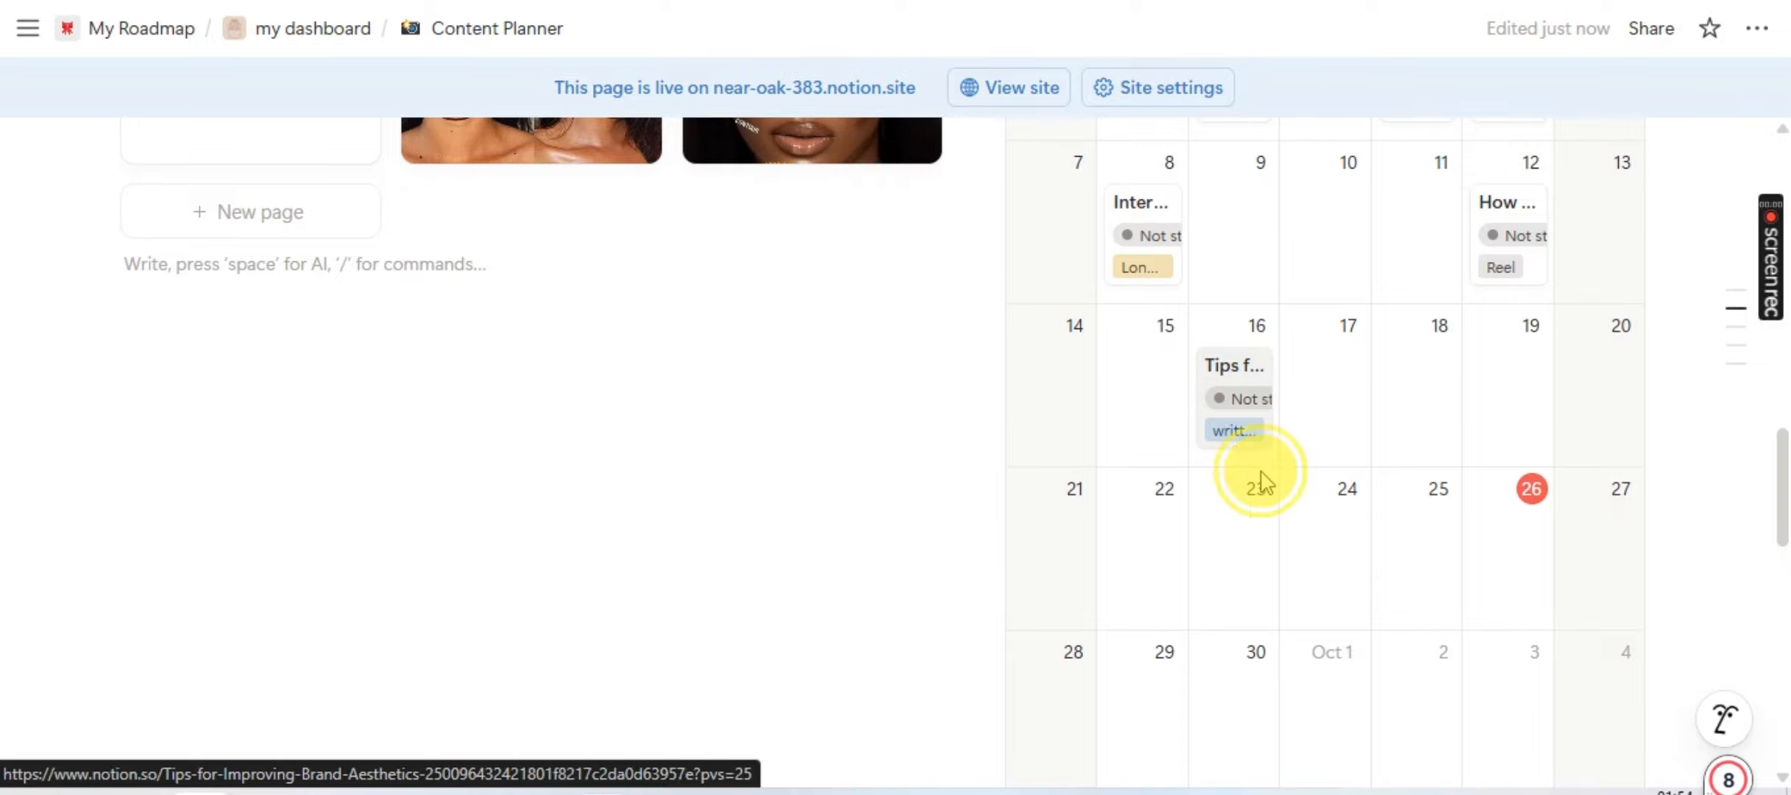
drag(1261, 482, 1487, 560)
drag(1509, 214, 1052, 681)
drag(1141, 221, 1322, 644)
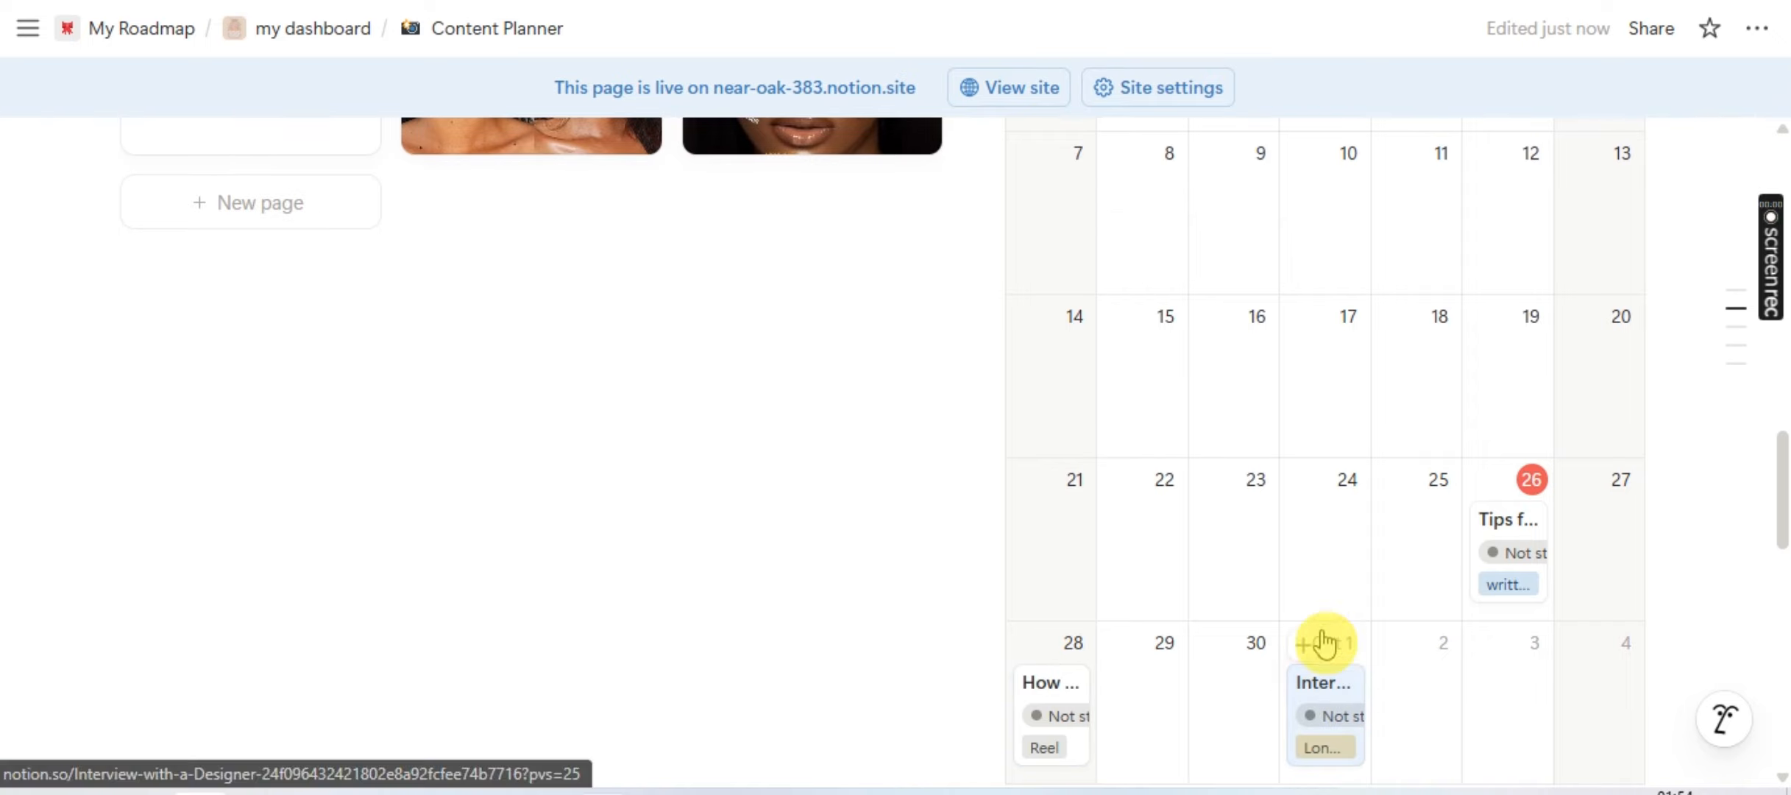
- Reschedule the September 2 Shade Match Challenge post to October 4, and move the September 4 and 5 posts to later weeks
scroll(1307, 479, up, 2)
scroll(1236, 221, down, 1)
drag(1231, 156, 1597, 368)
scroll(1421, 279, up, 5)
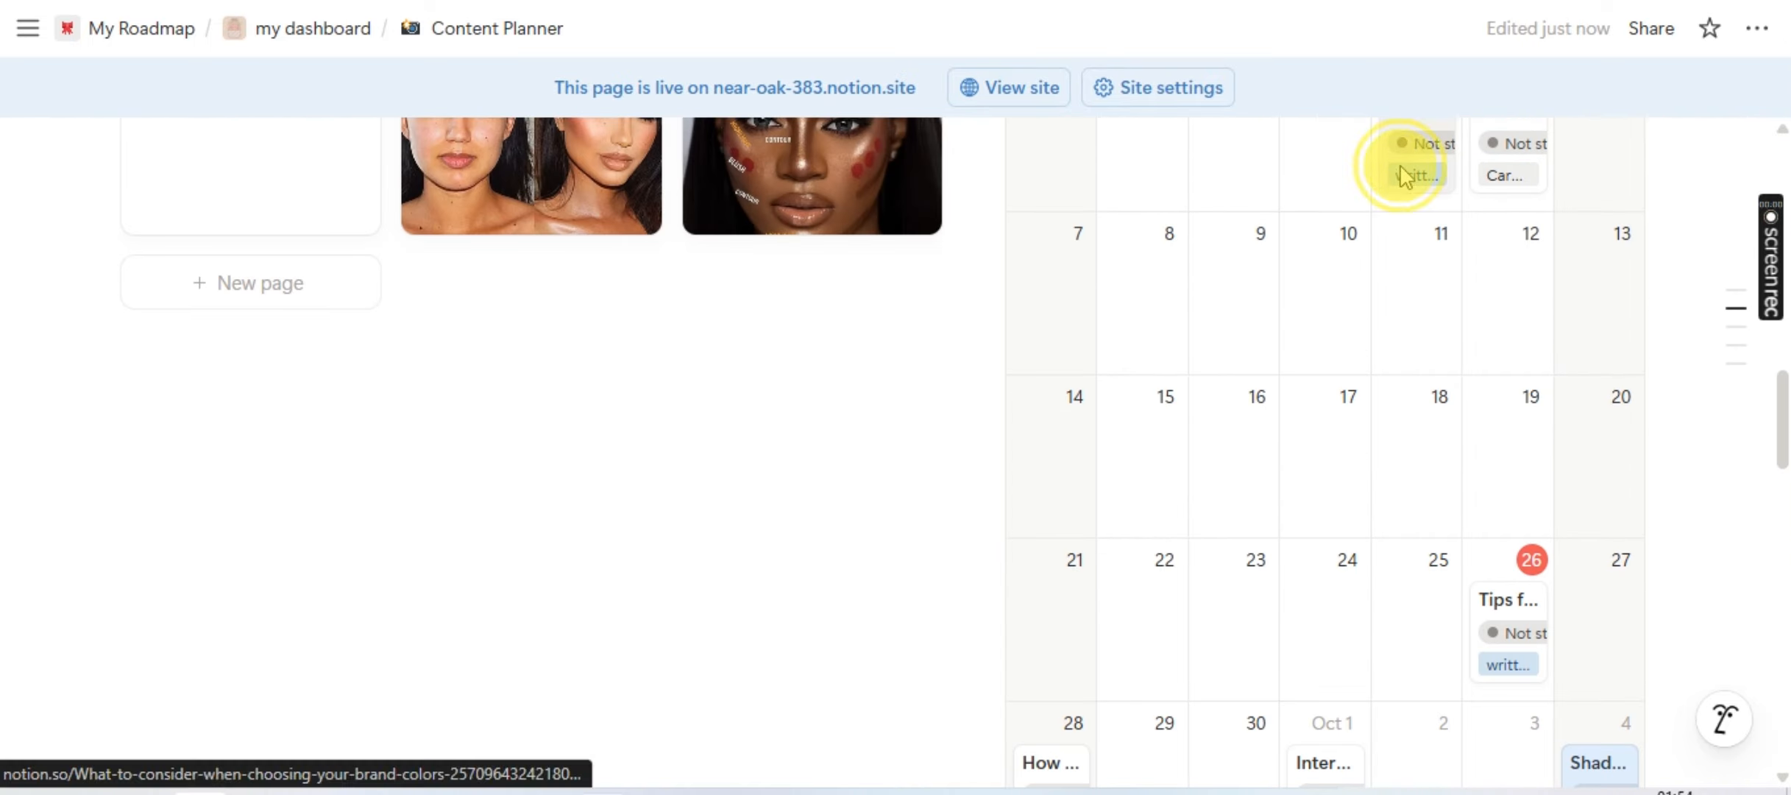
drag(1406, 177, 1324, 618)
drag(1505, 174, 1148, 631)
- Examine the posts listed in Your Week At A Glance and the platforms assigned to each
scroll(1480, 388, up, 5)
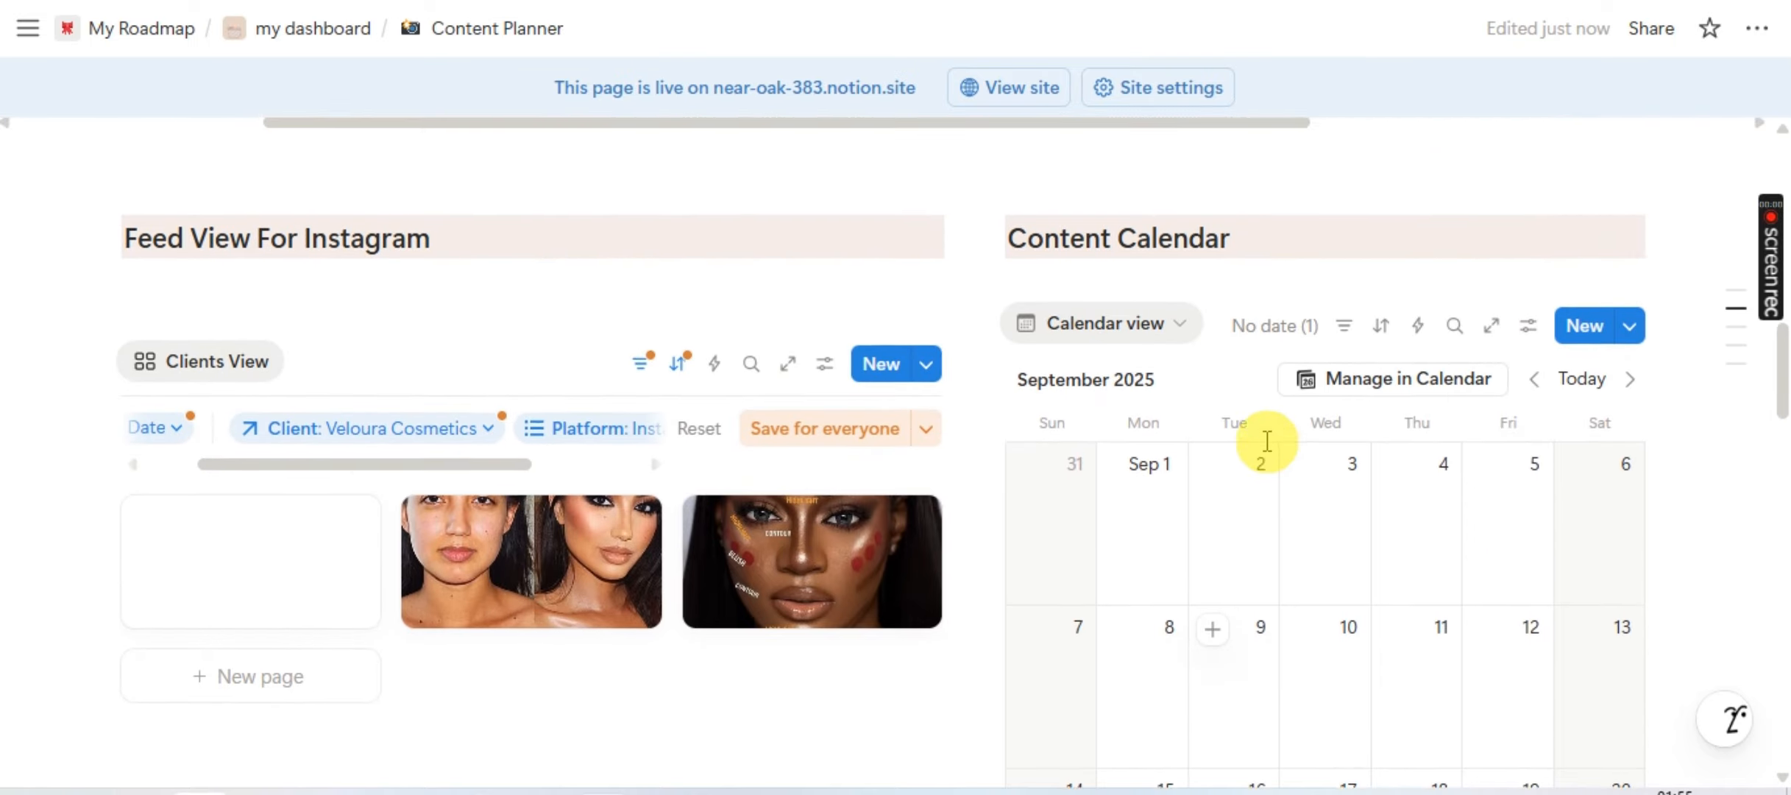
scroll(1268, 440, down, 3)
scroll(1267, 440, up, 8)
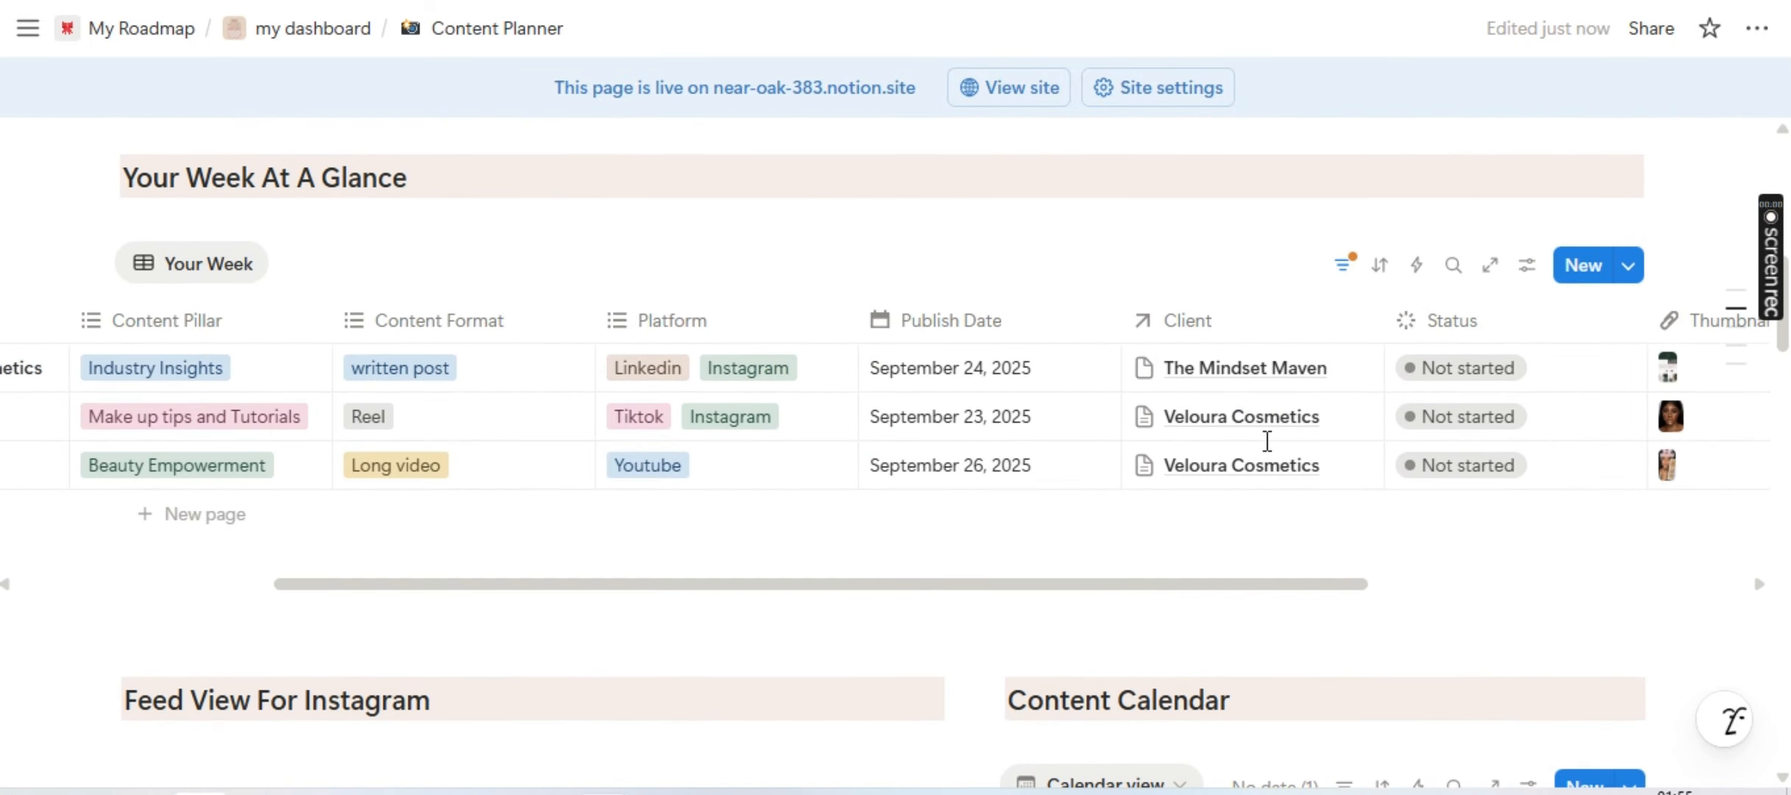
scroll(729, 444, left, 5)
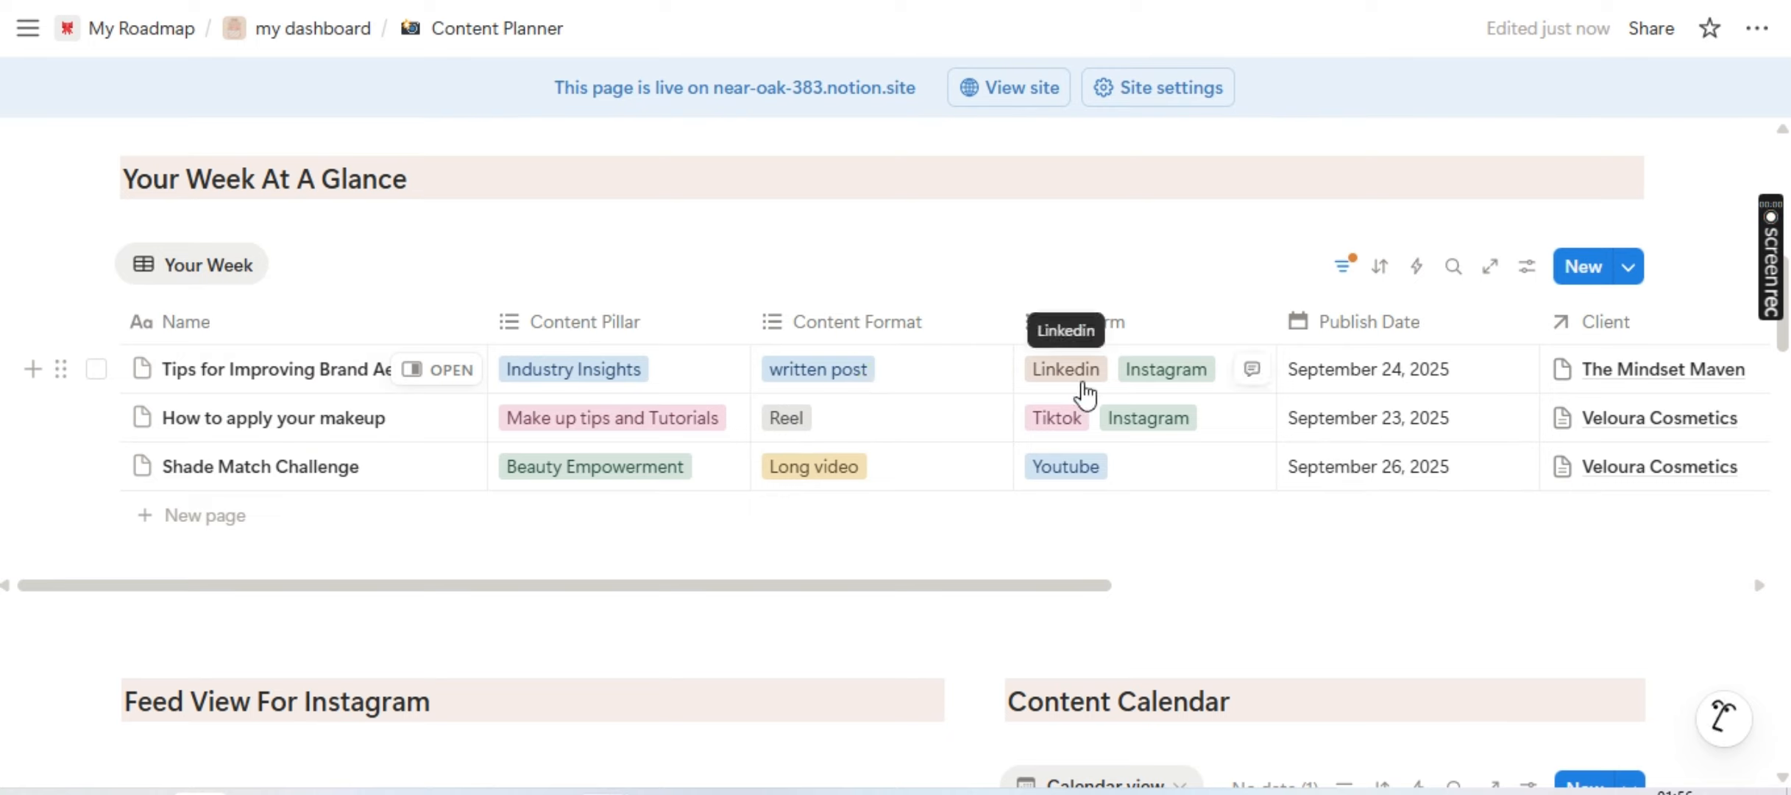
click(1161, 376)
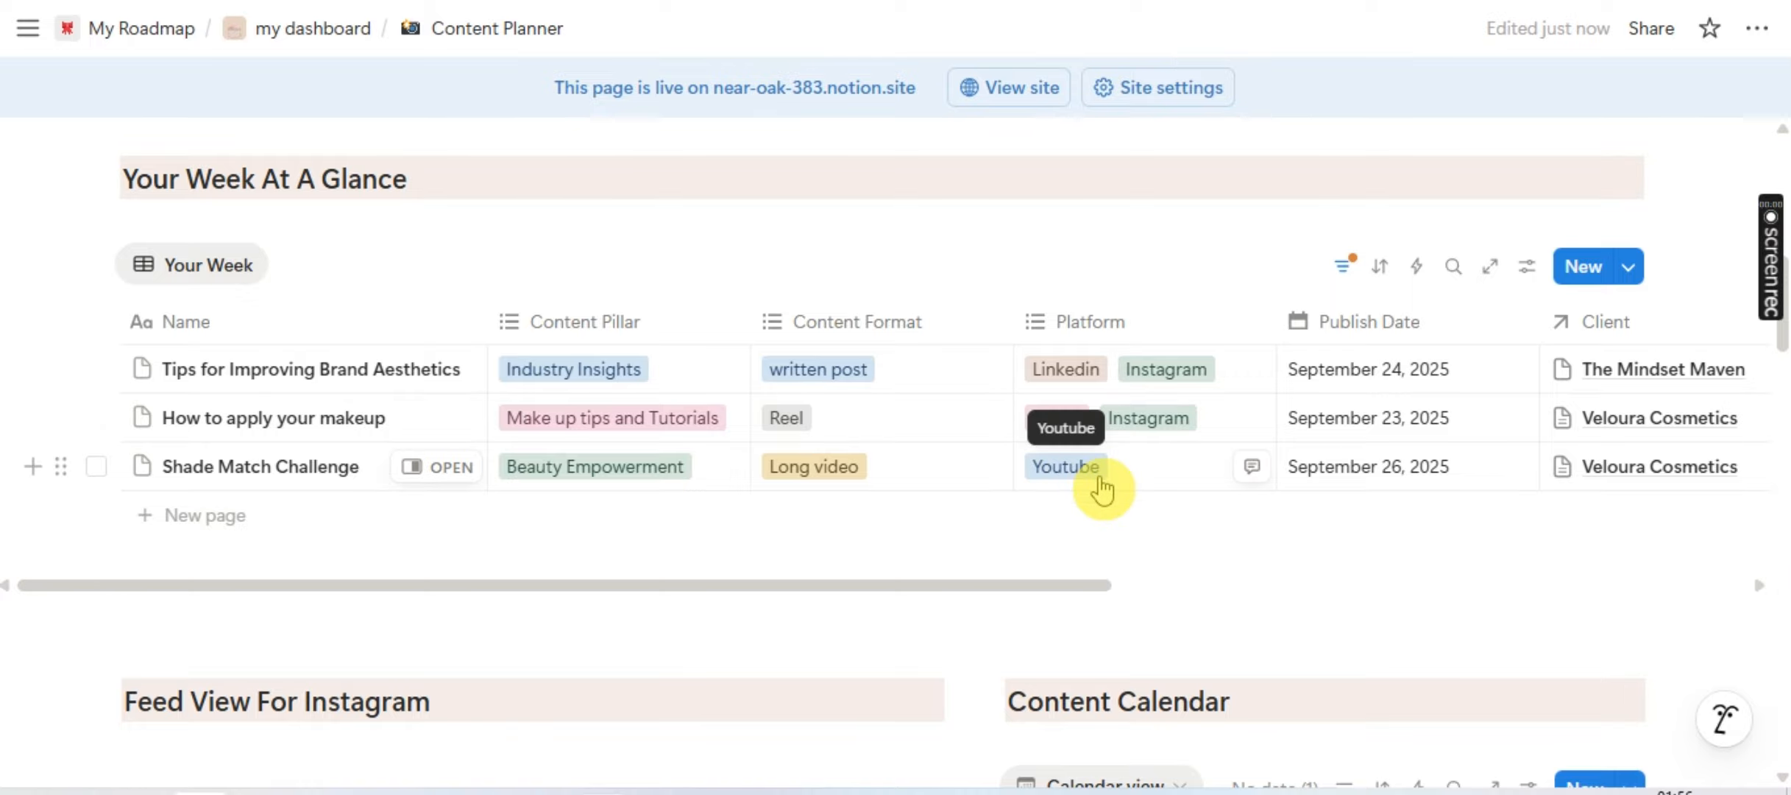
- Review the weekly table's columns from Publish Date through Analytics, and open the thumbnail of Tips for Improving Brand Aesthetics
scroll(1100, 488, right, 5)
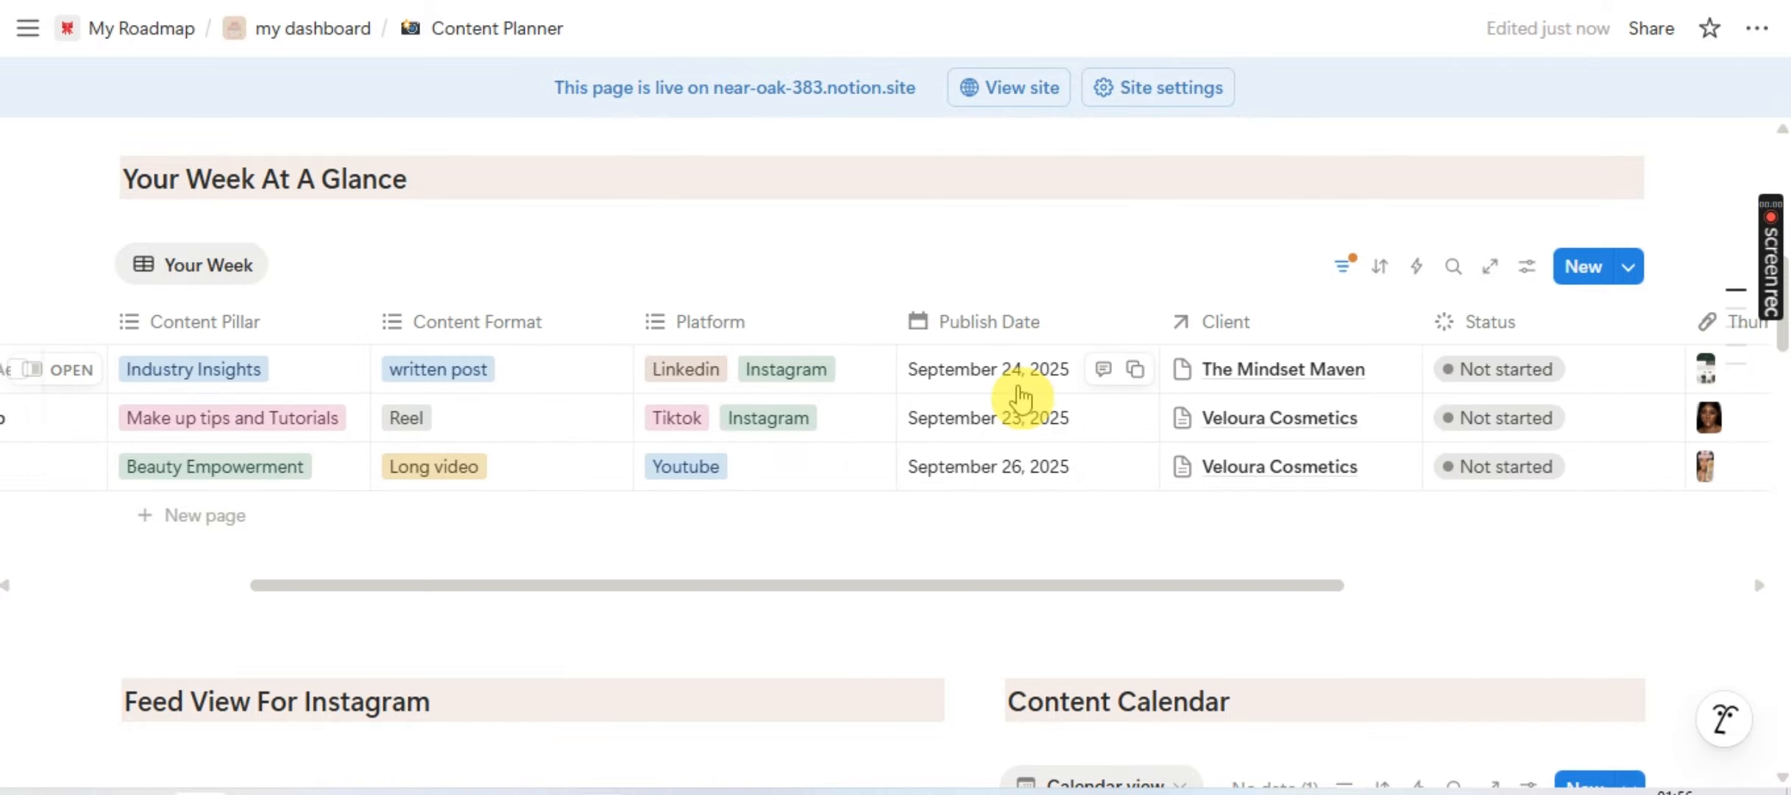
scroll(1022, 390, right, 3)
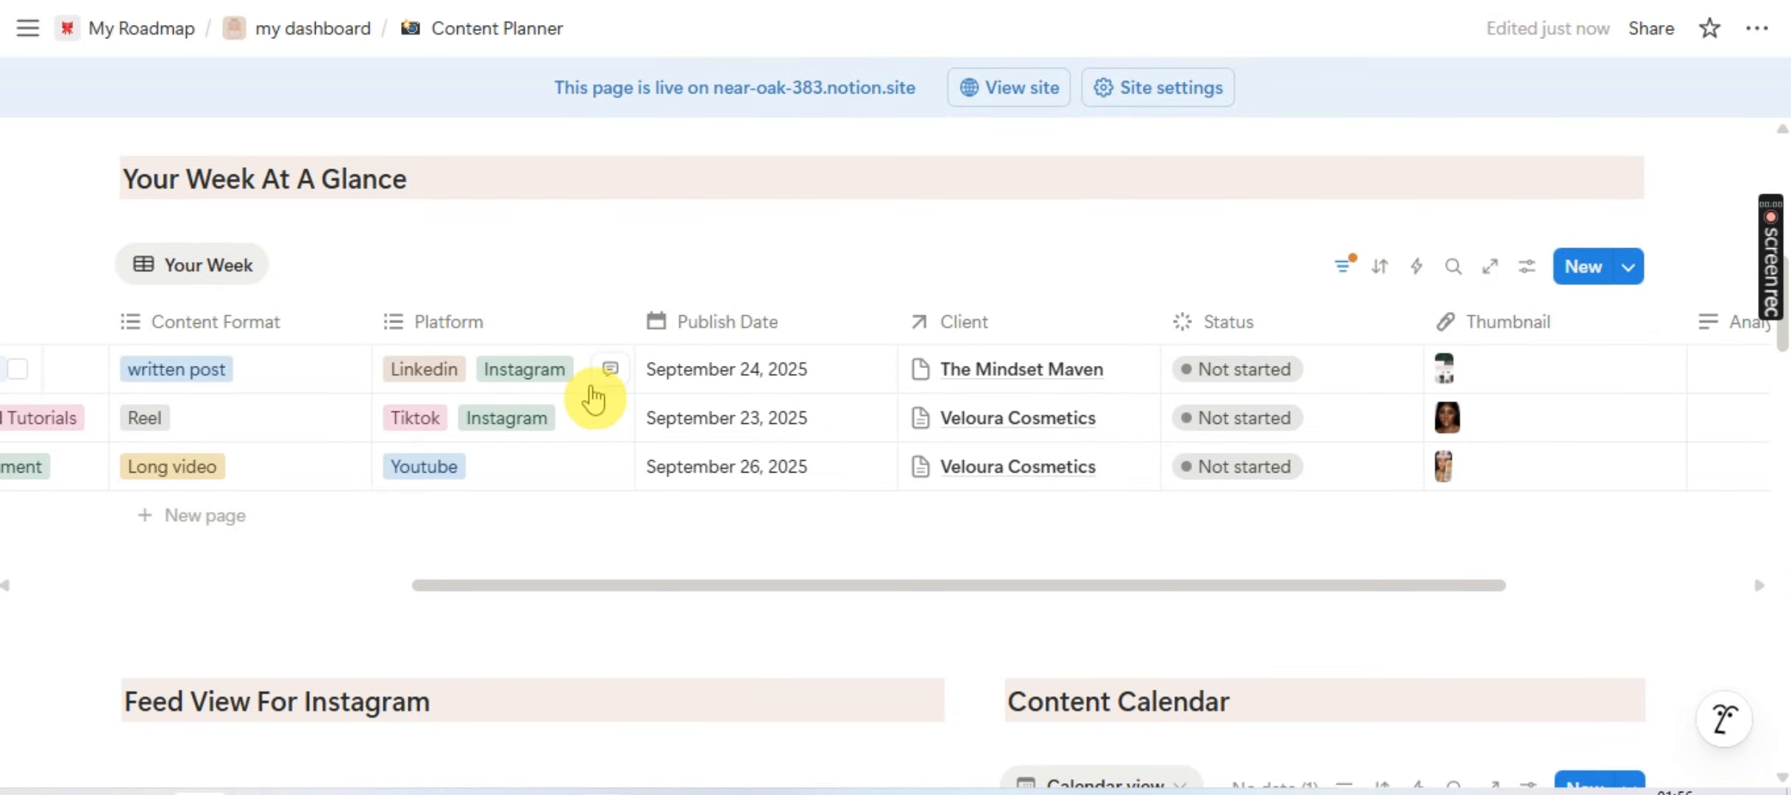
scroll(594, 400, left, 8)
scroll(765, 372, right, 10)
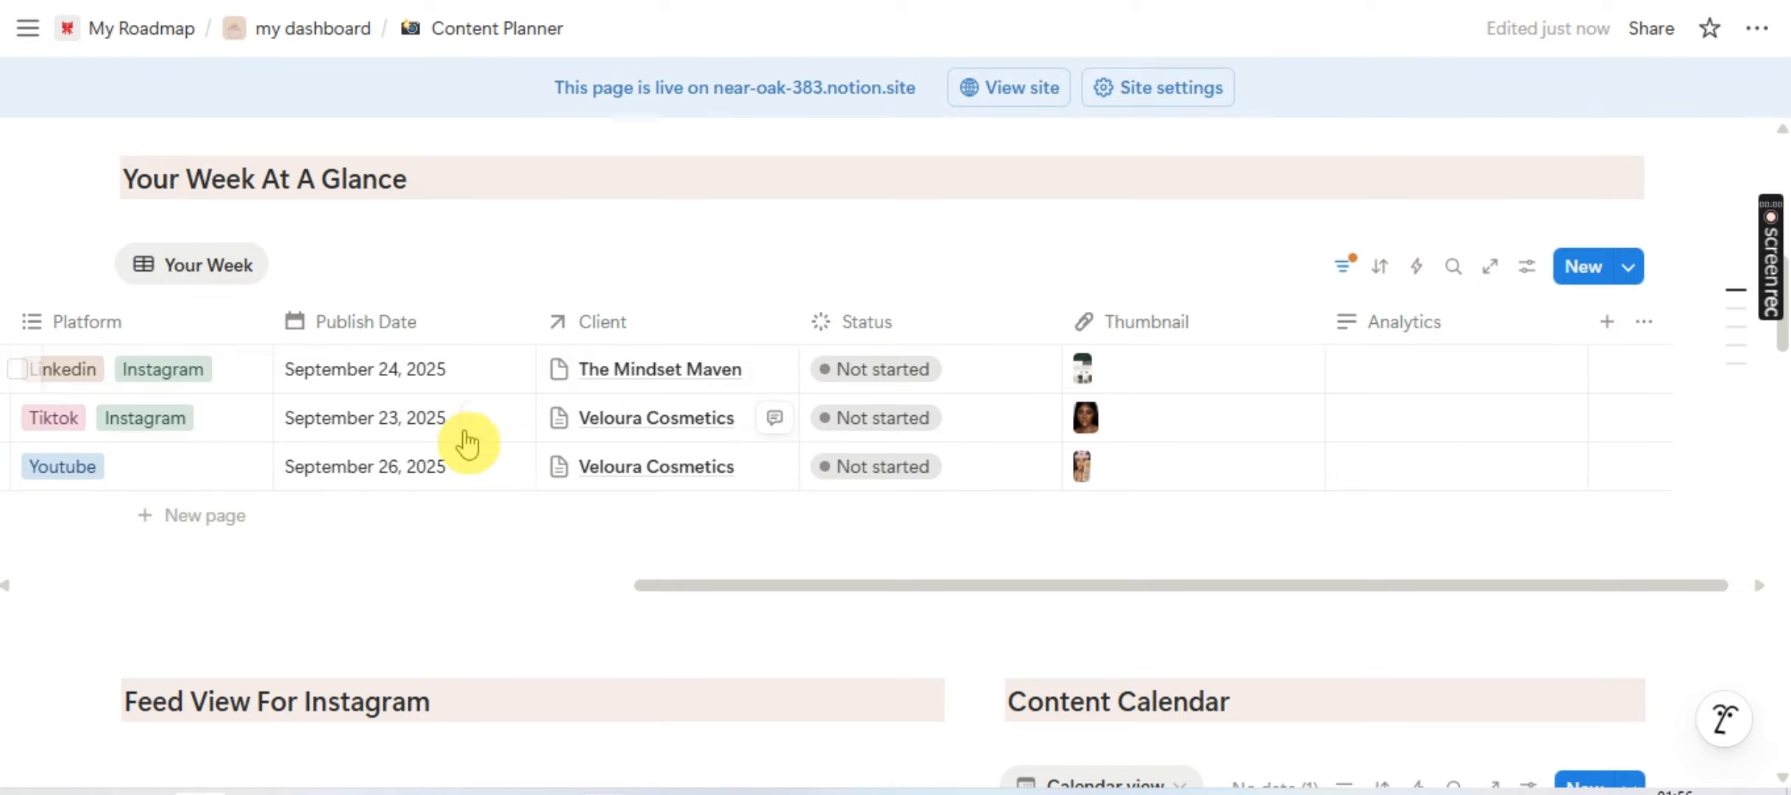
scroll(381, 439, left, 10)
scroll(869, 390, right, 10)
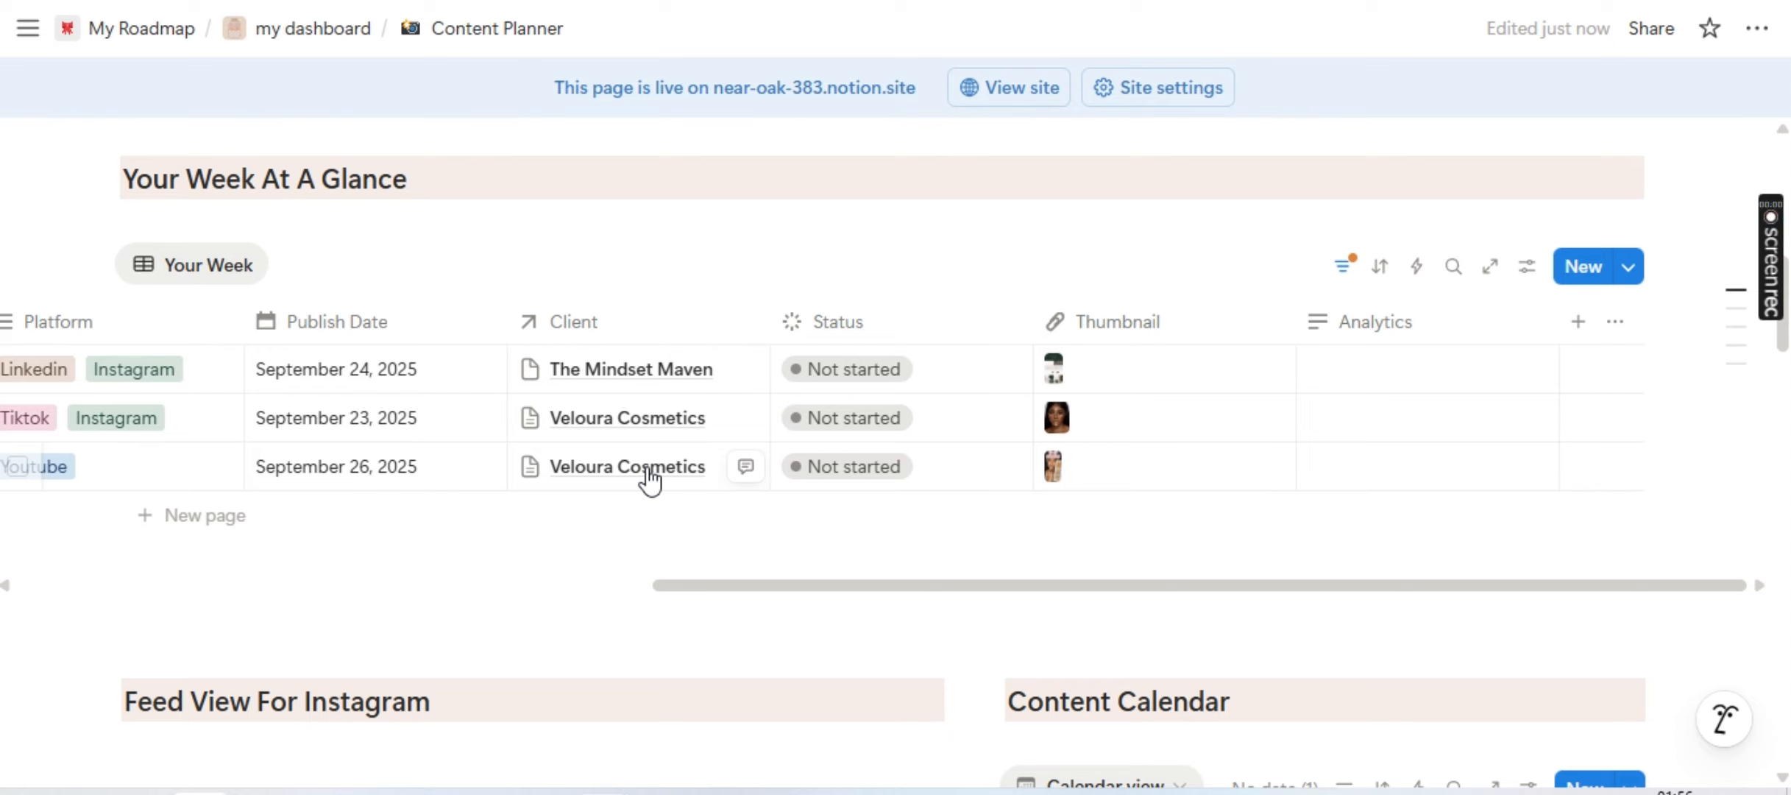
scroll(650, 479, left, 6)
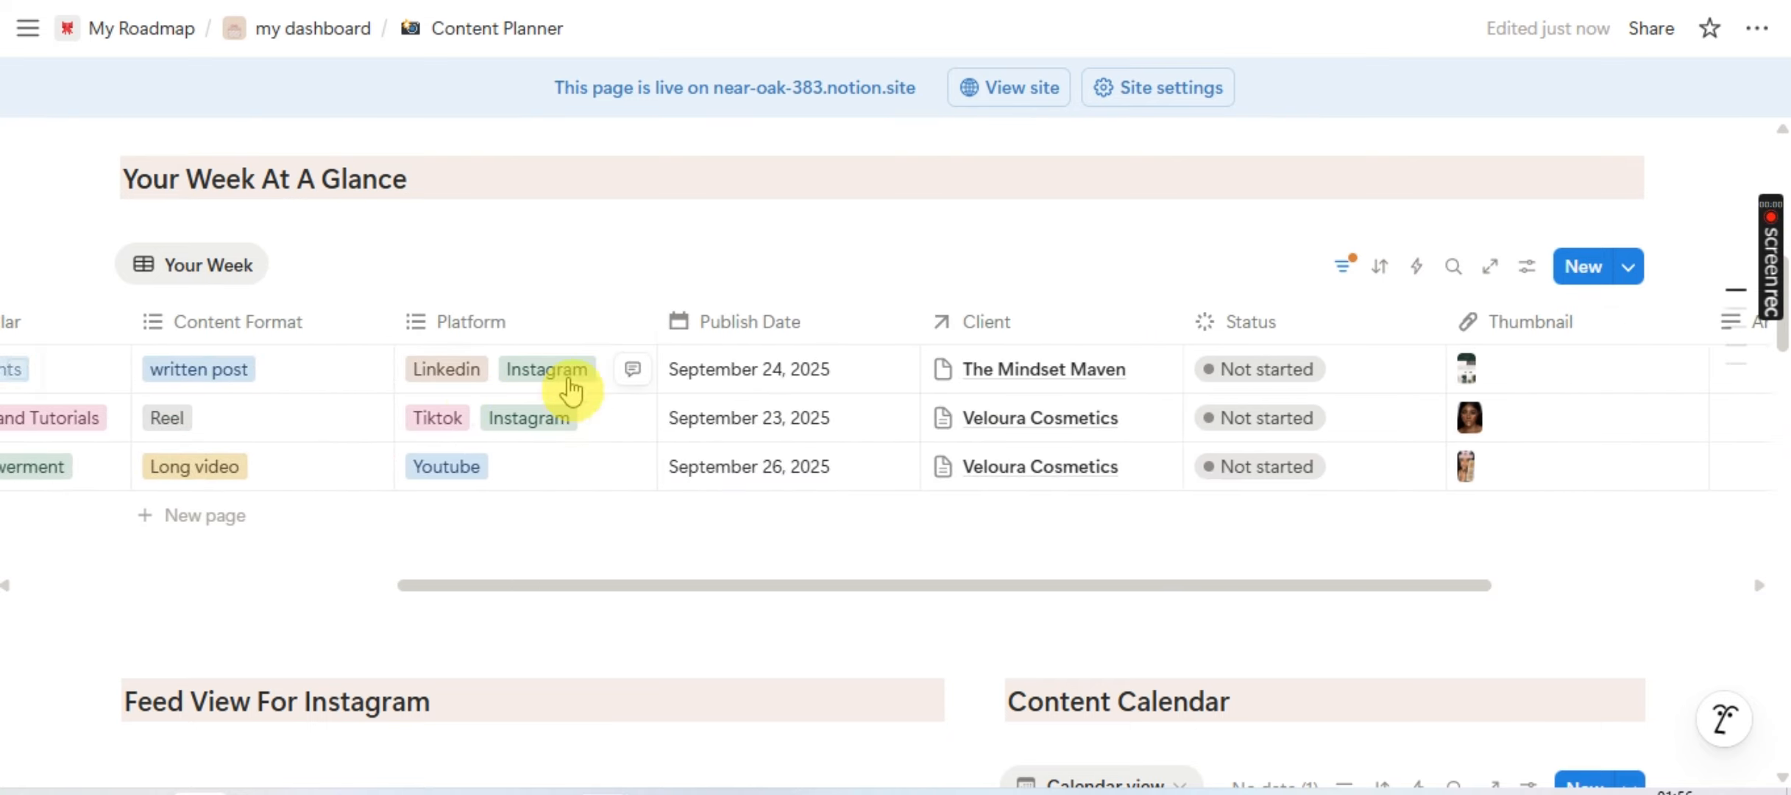
scroll(589, 412, right, 6)
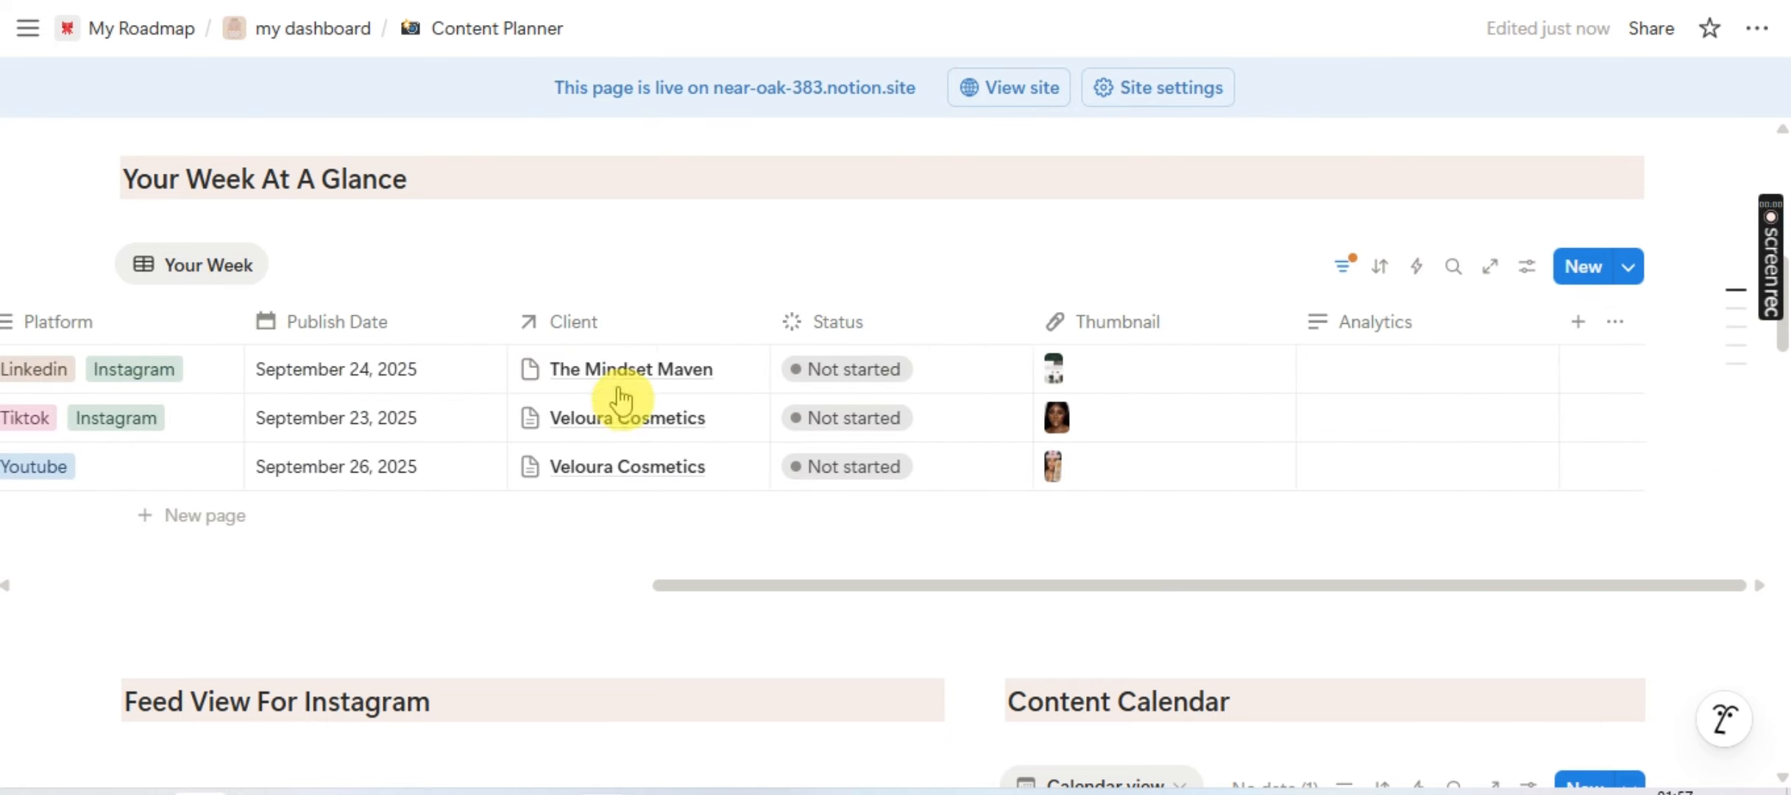
click(1055, 368)
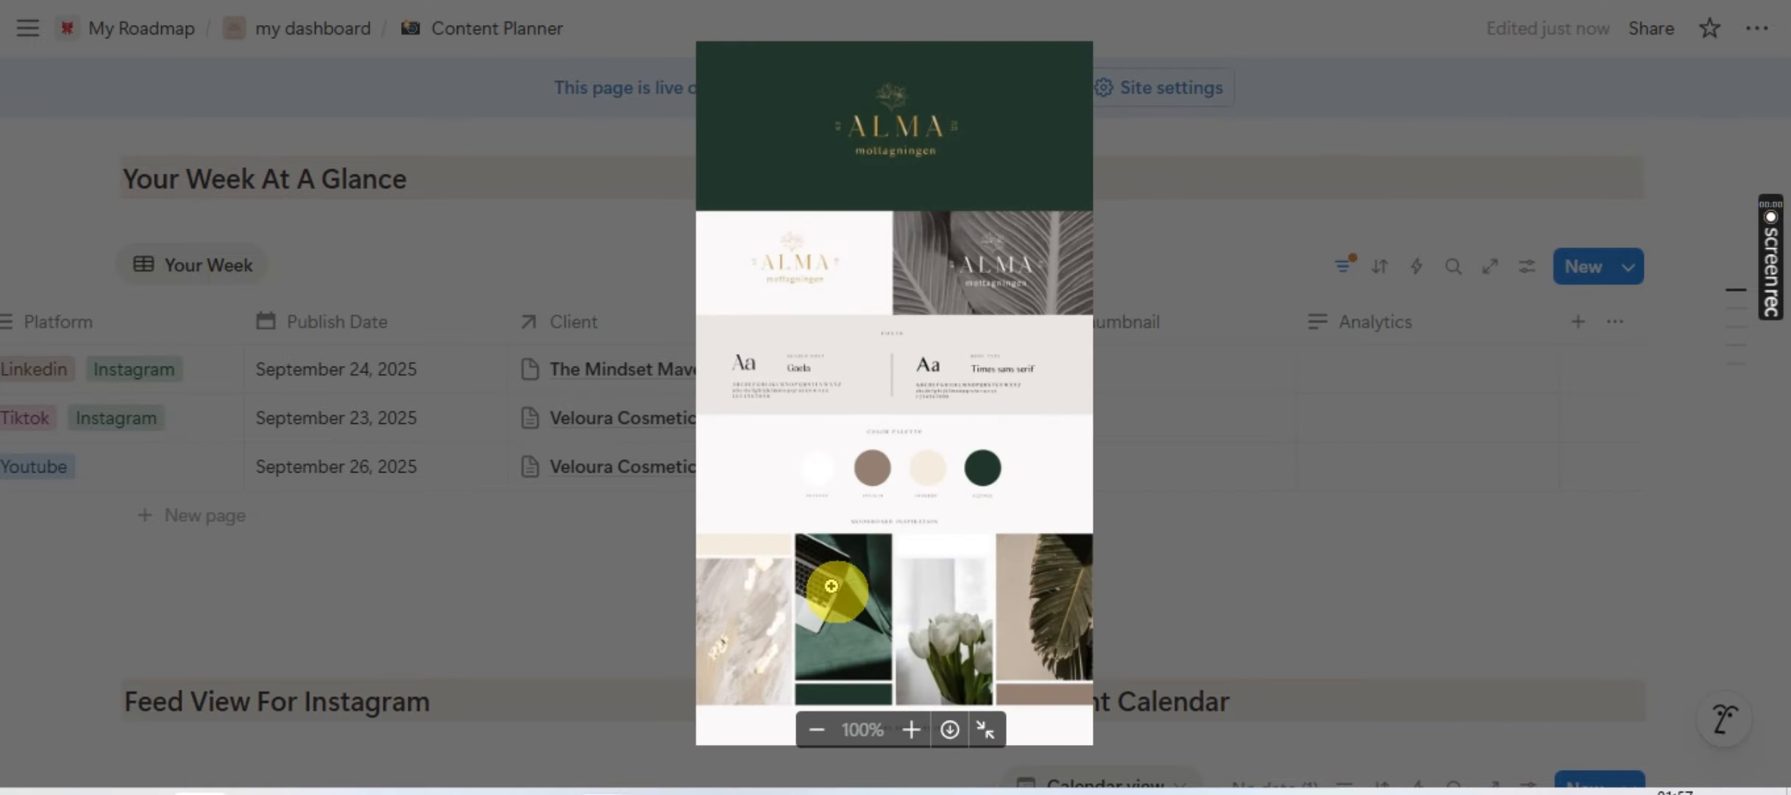
- Close the thumbnail preview and inspect the Analytics field of Tips for Improving Brand Aesthetics in the weekly table
click(1259, 401)
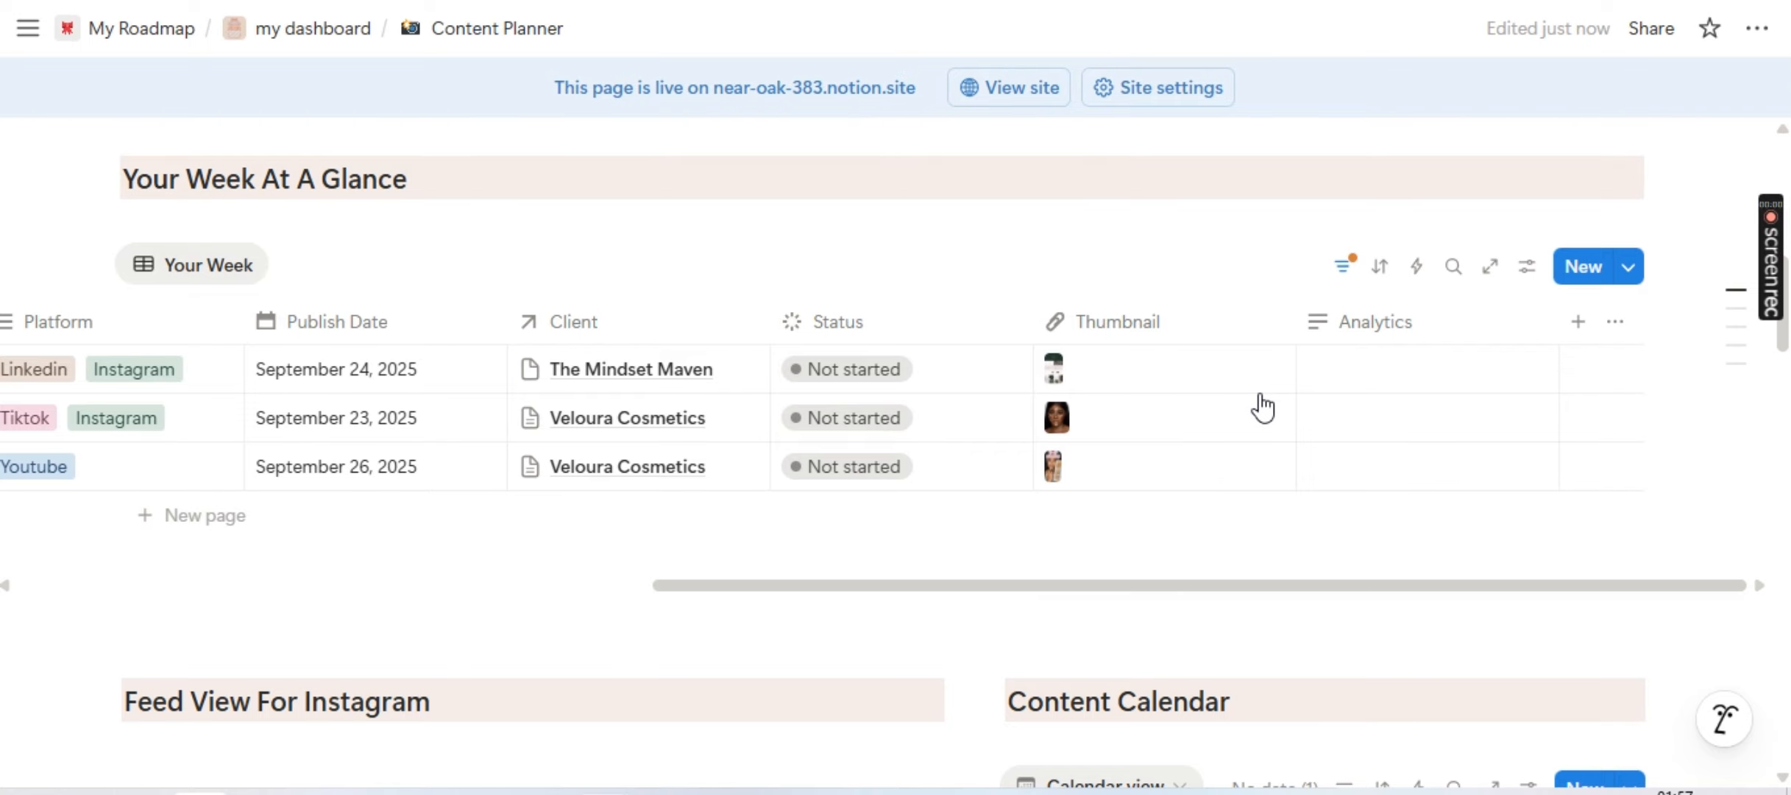
scroll(1260, 401, left, 4)
scroll(1259, 401, right, 4)
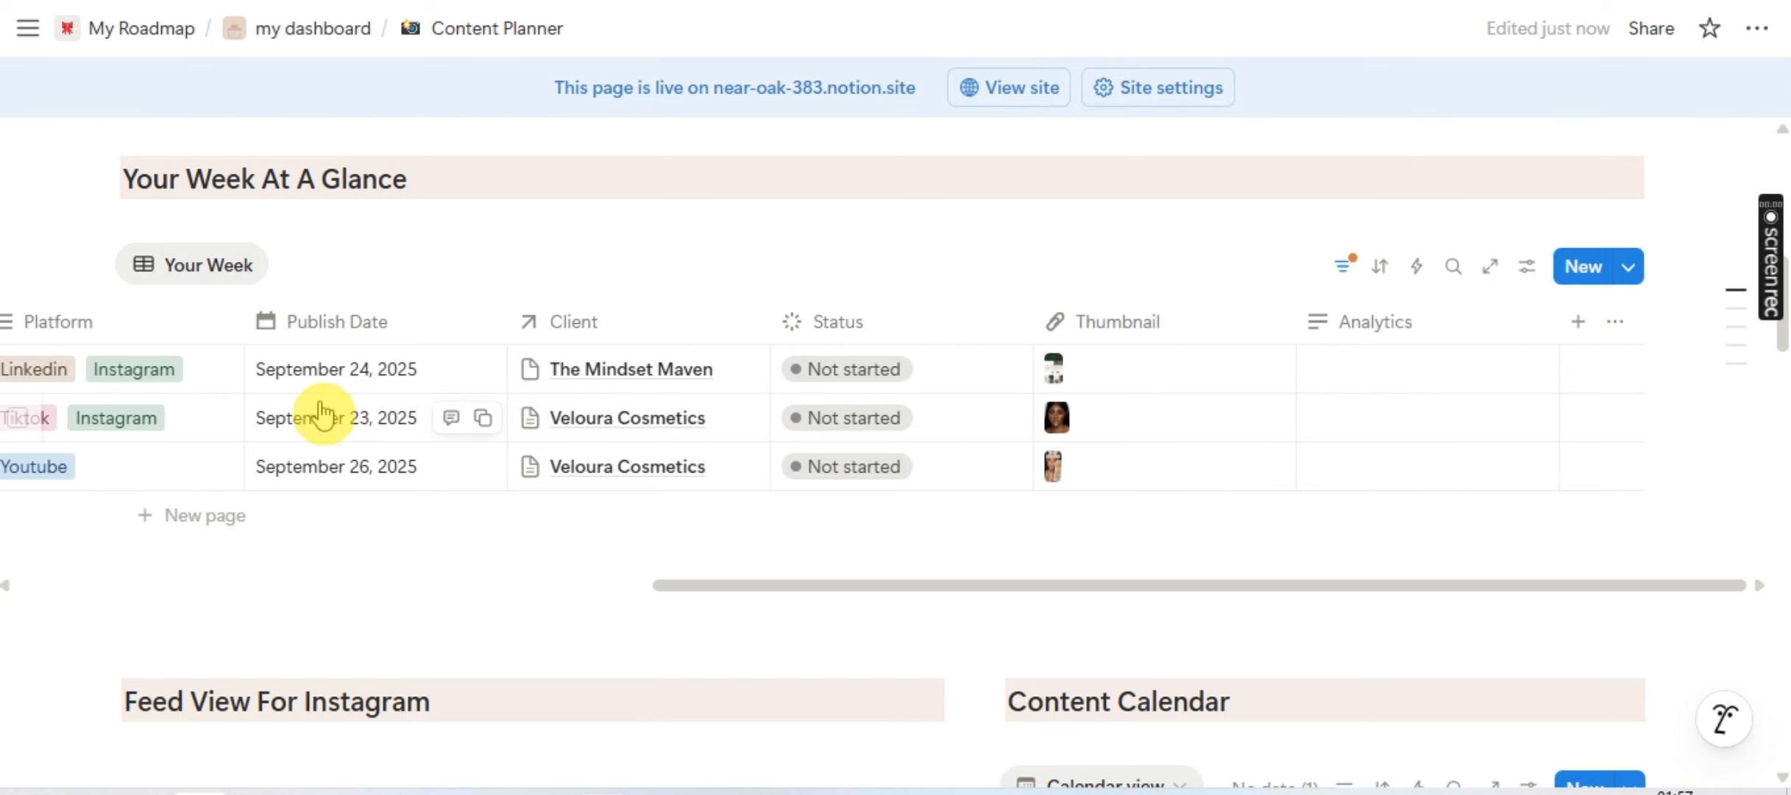
click(1418, 381)
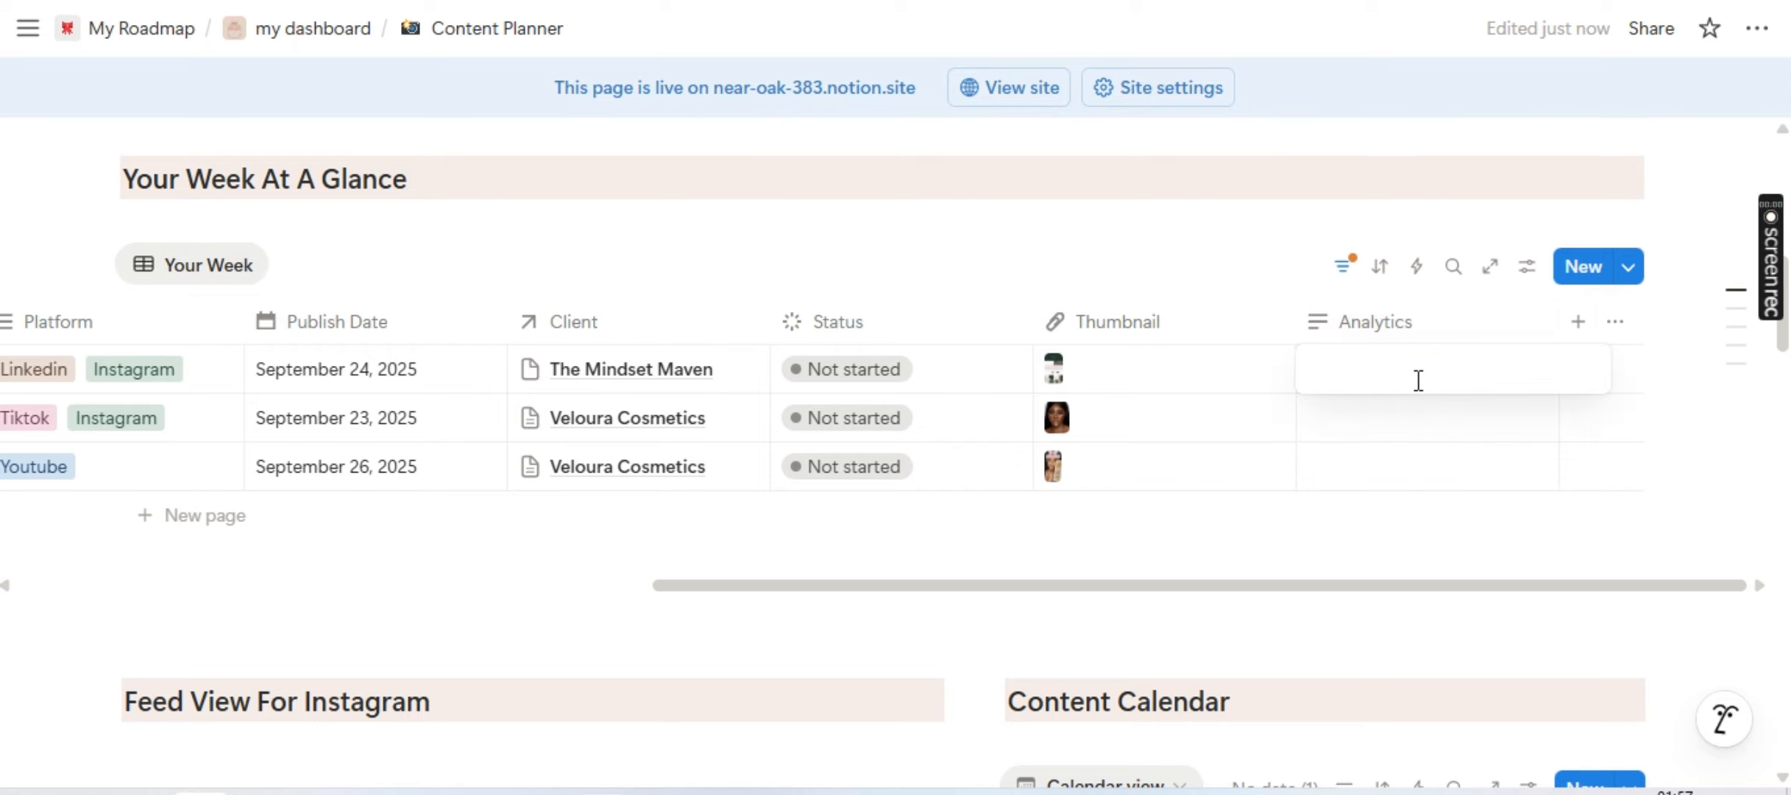
click(1435, 451)
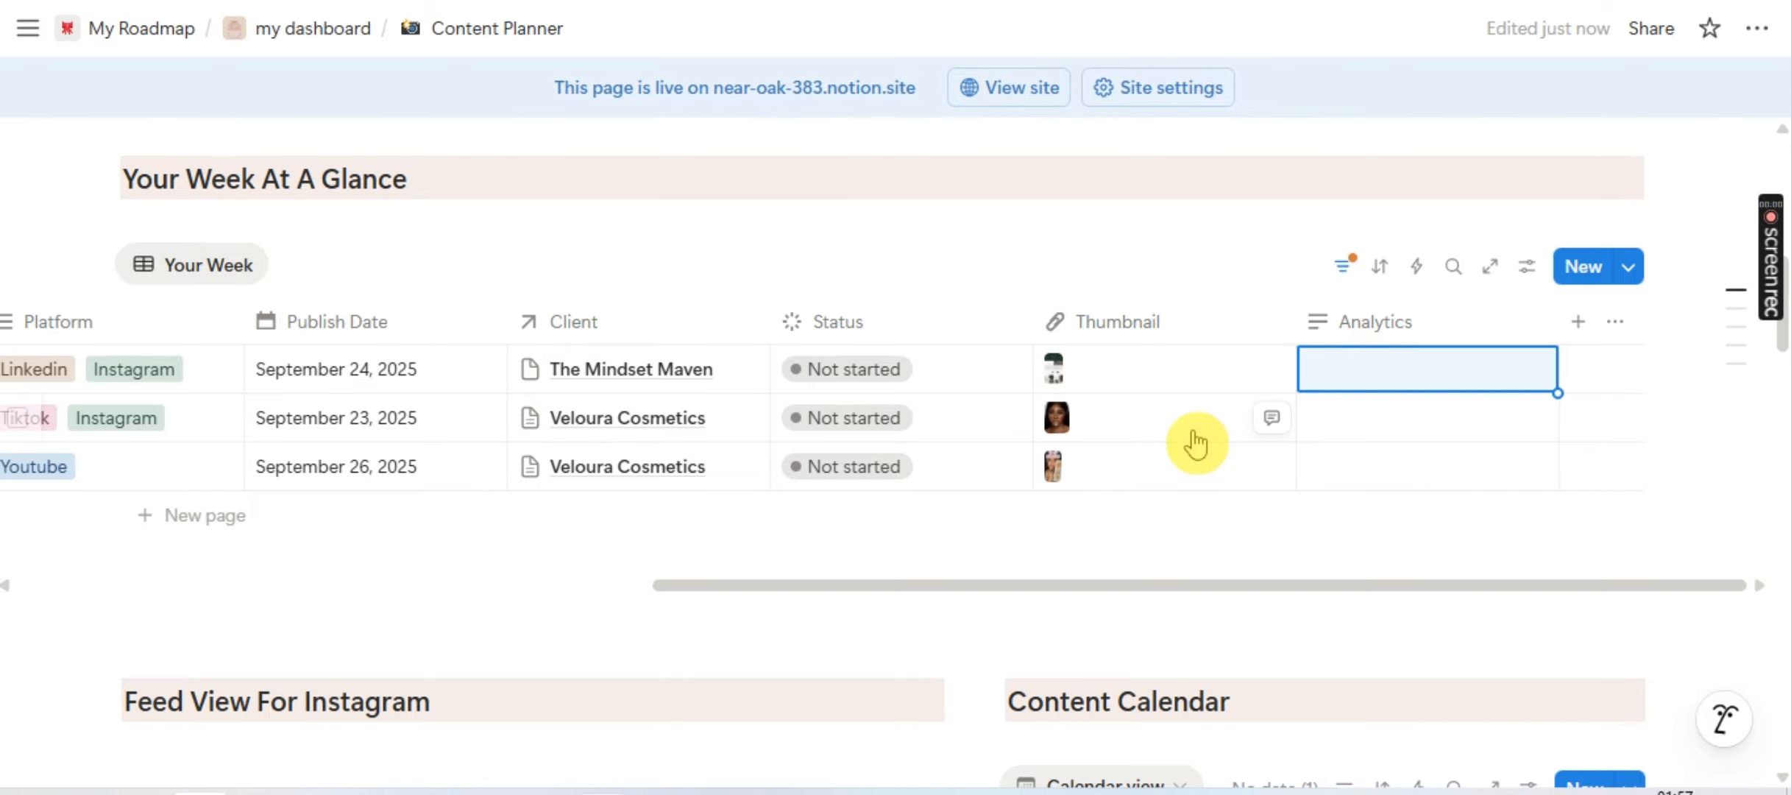
scroll(1196, 444, left, 10)
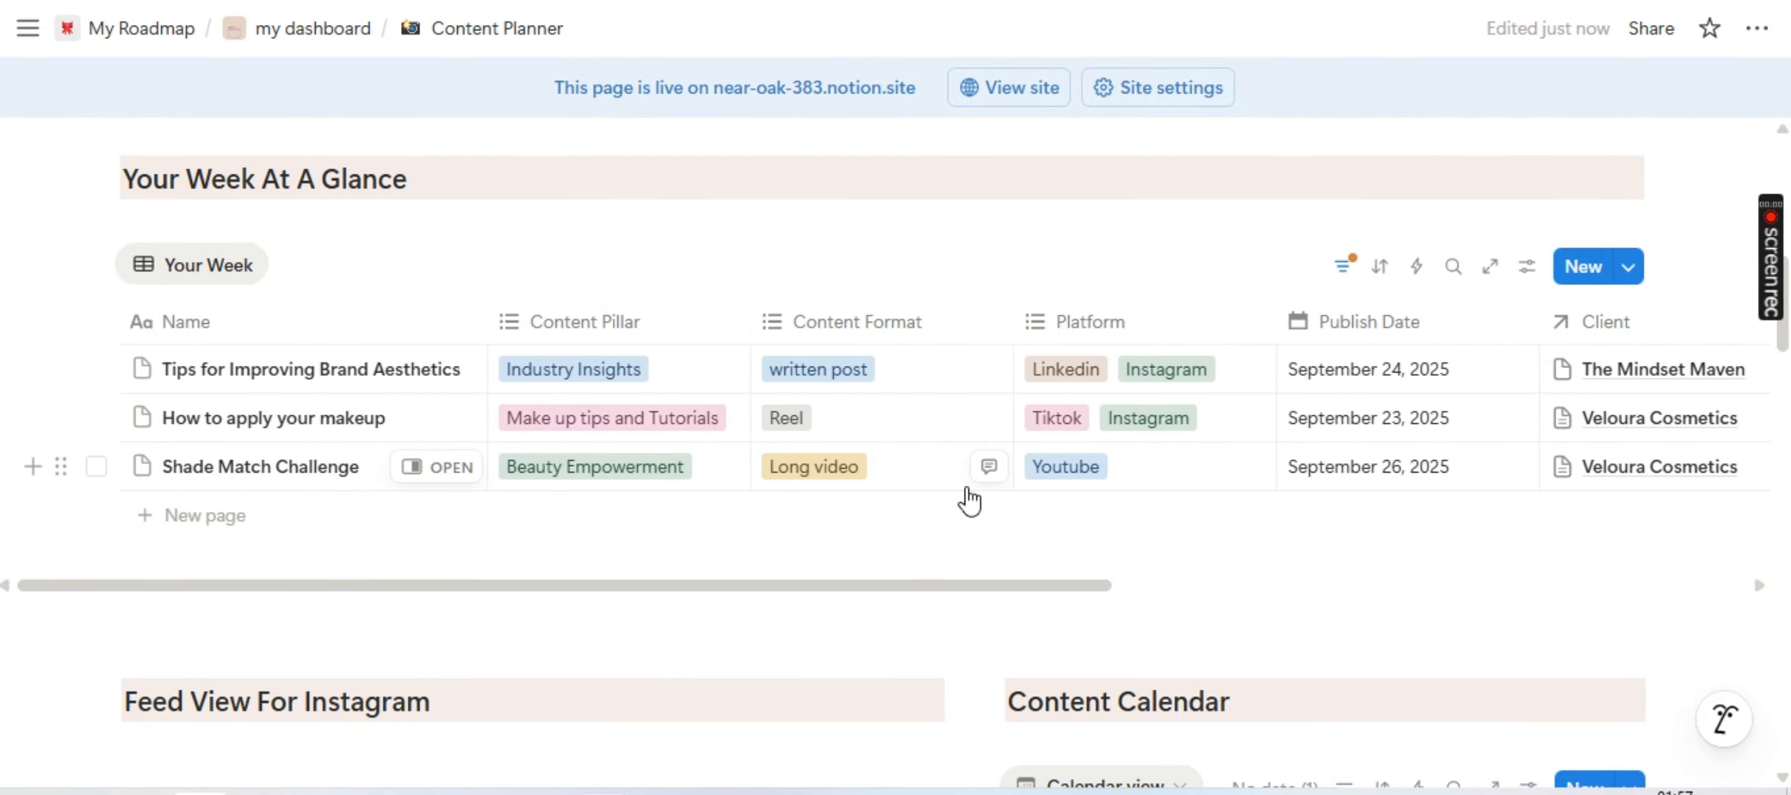
- Look over the Instagram feed and Content Calendar sections, and examine the posts listed in the Content Bank
scroll(970, 500, down, 1)
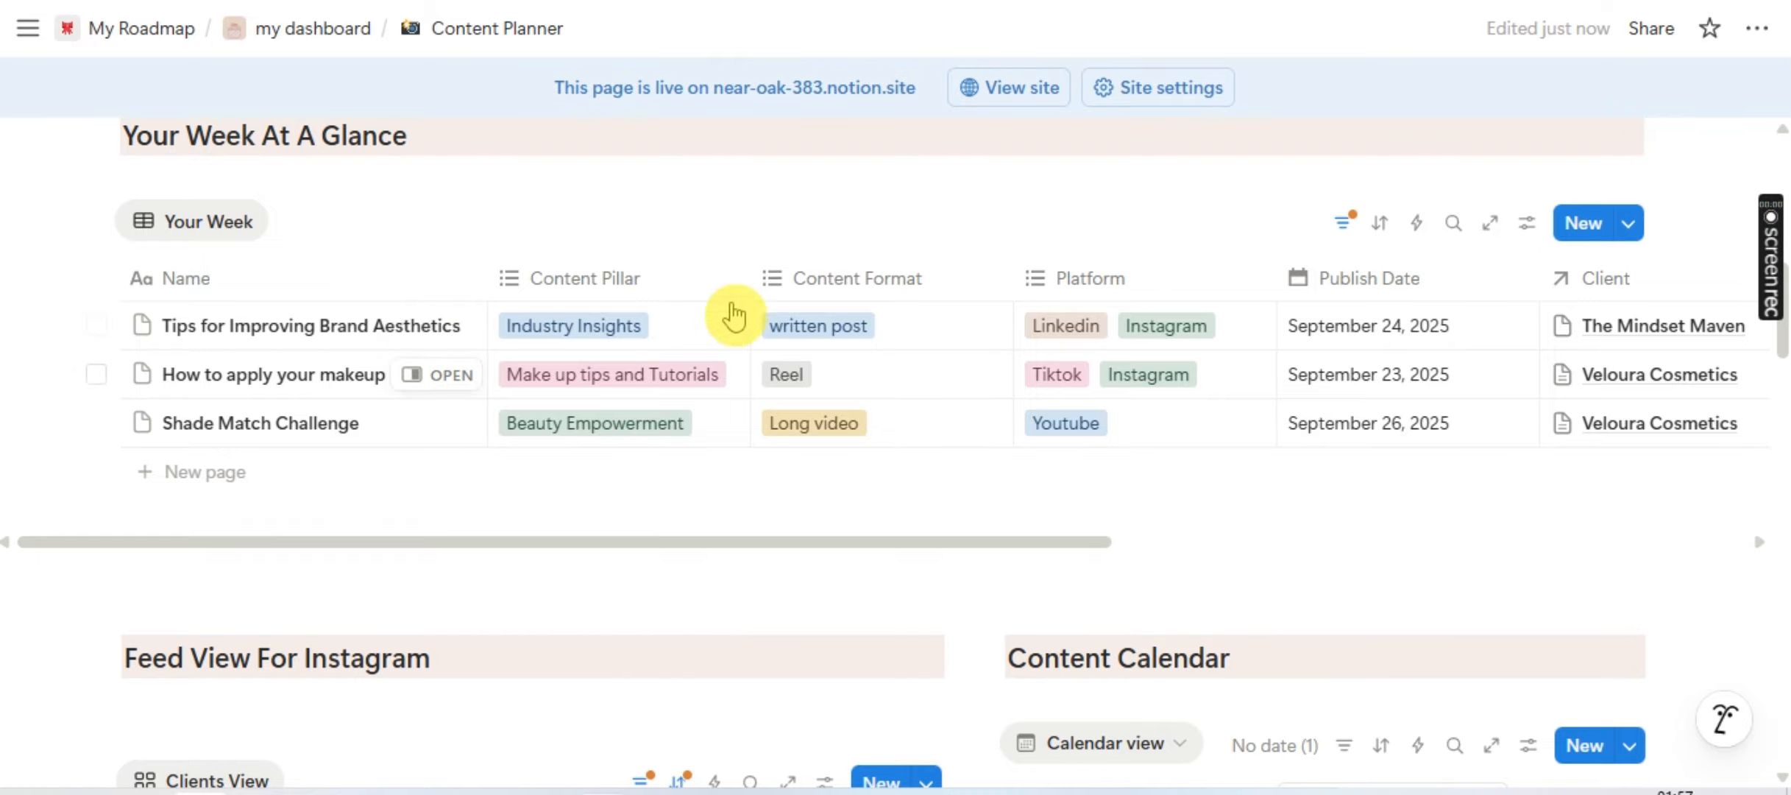
scroll(889, 374, down, 3)
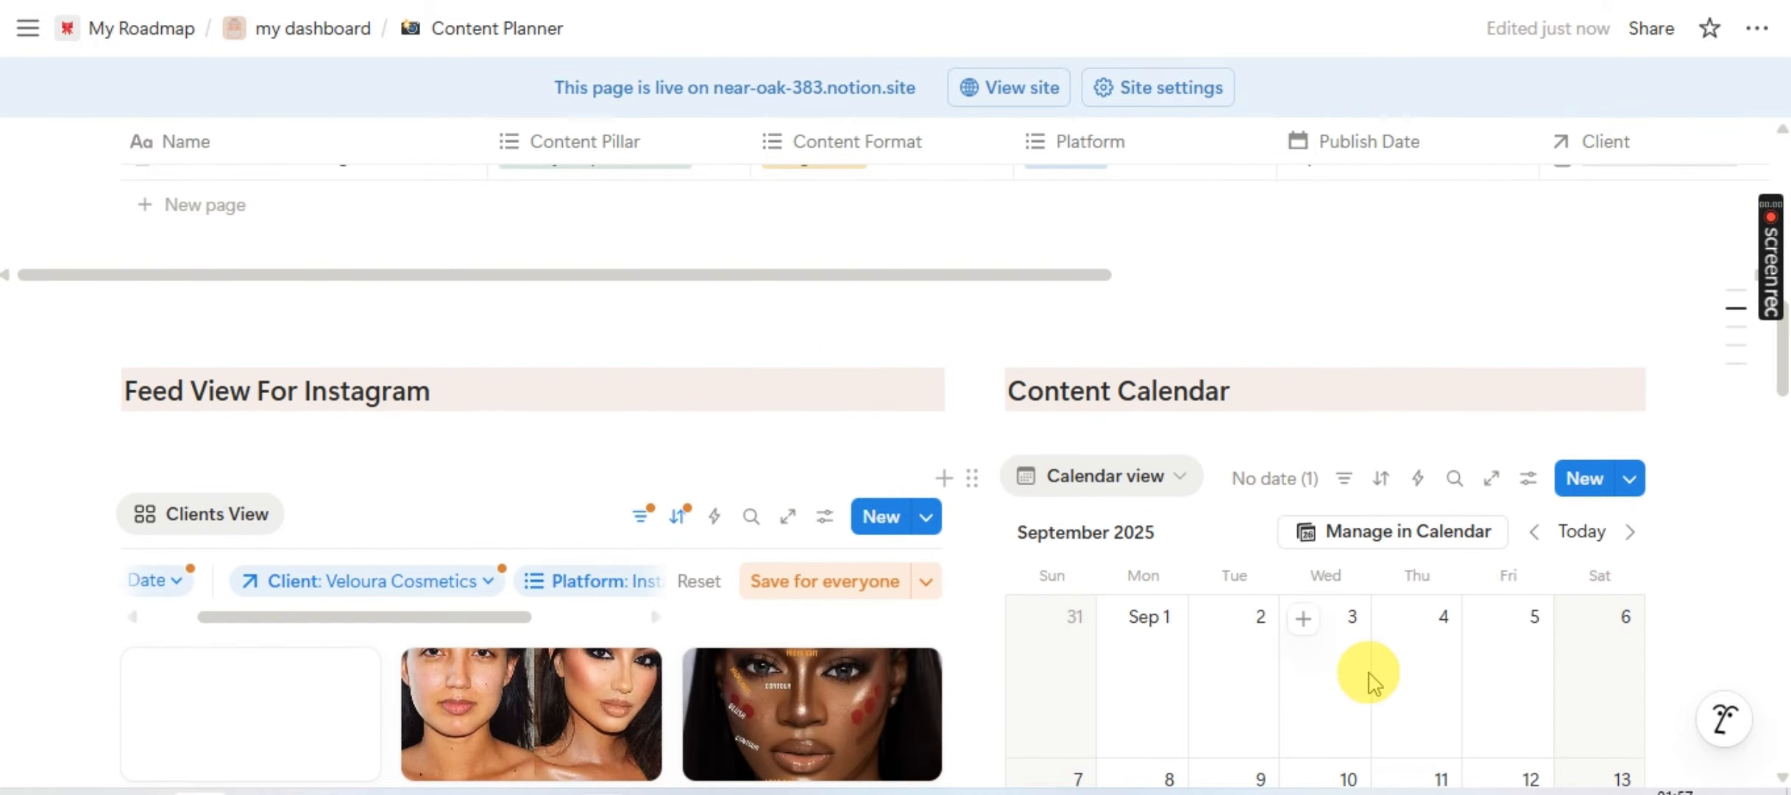
scroll(1369, 684, down, 6)
scroll(1372, 719, up, 8)
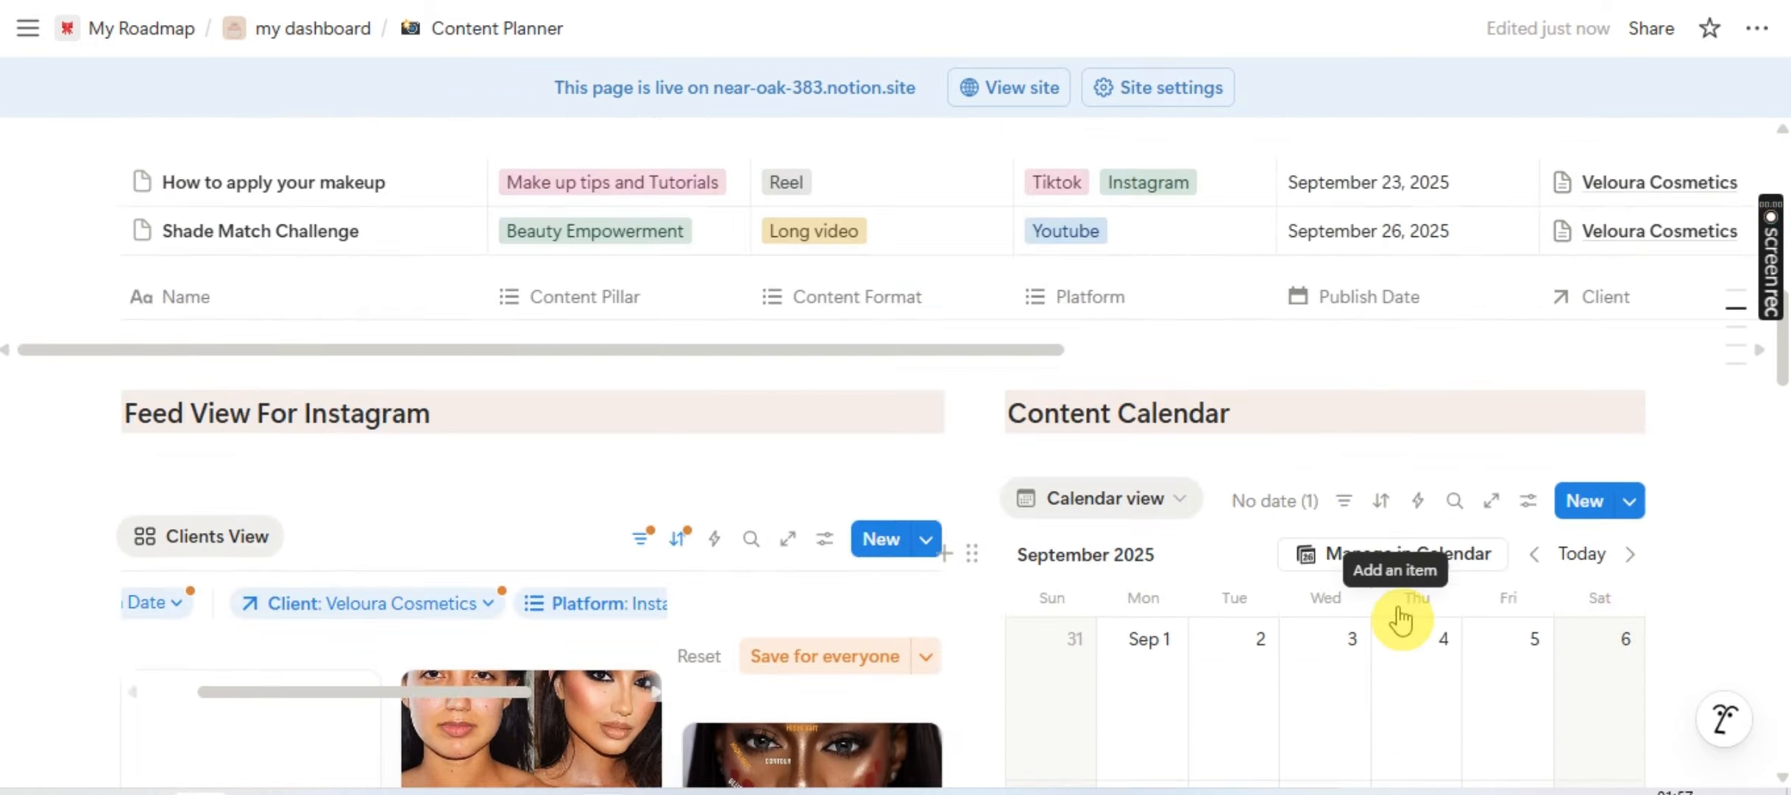
scroll(1041, 588, down, 5)
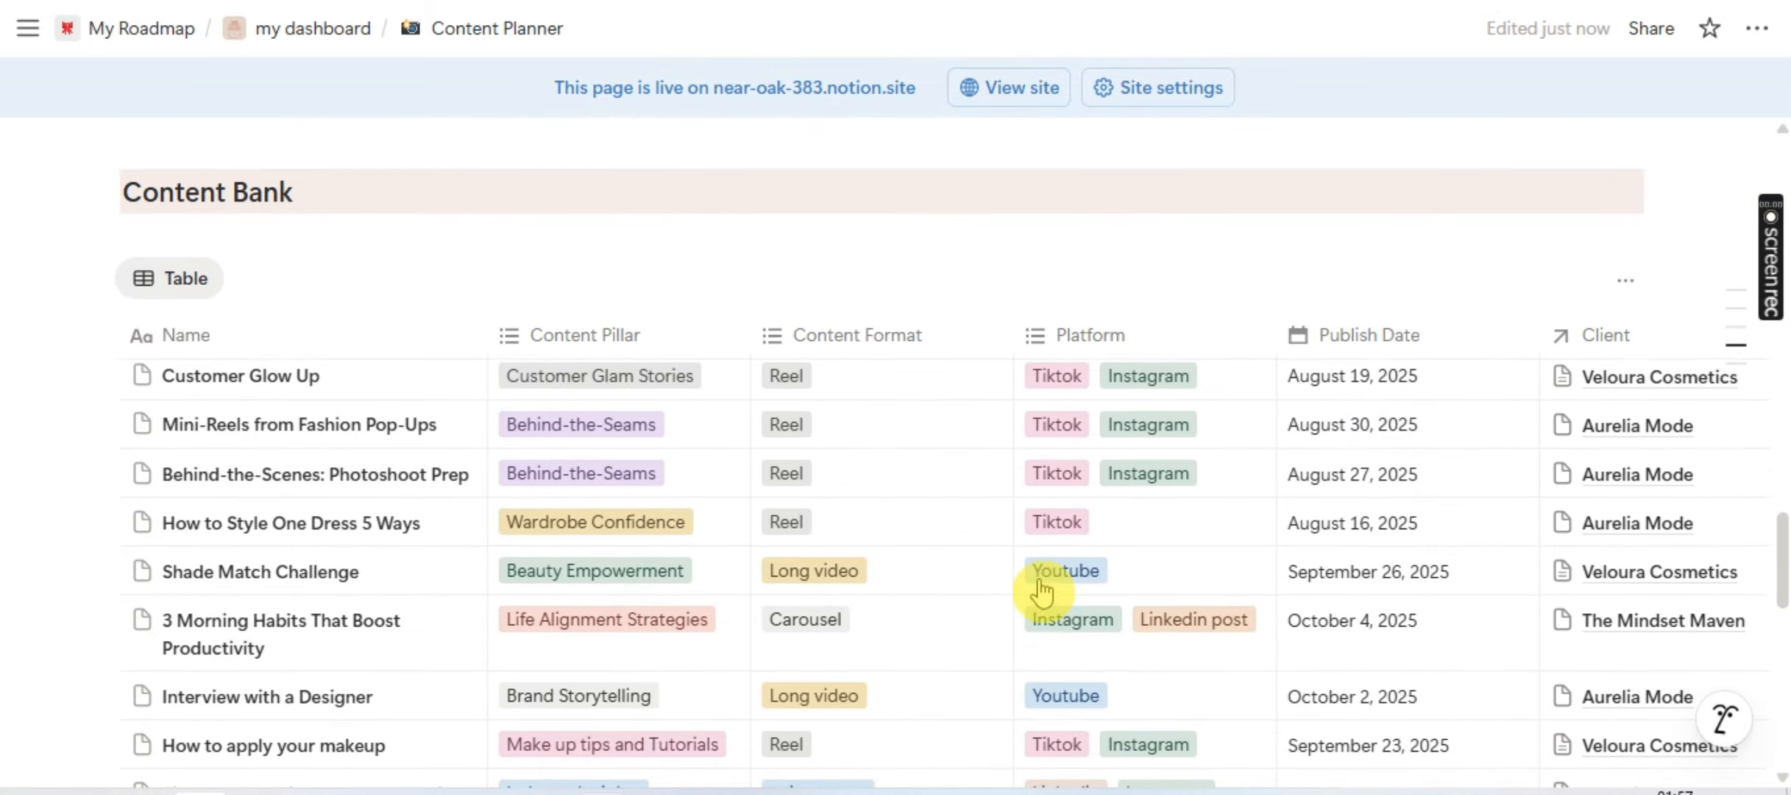
scroll(1041, 589, up, 1)
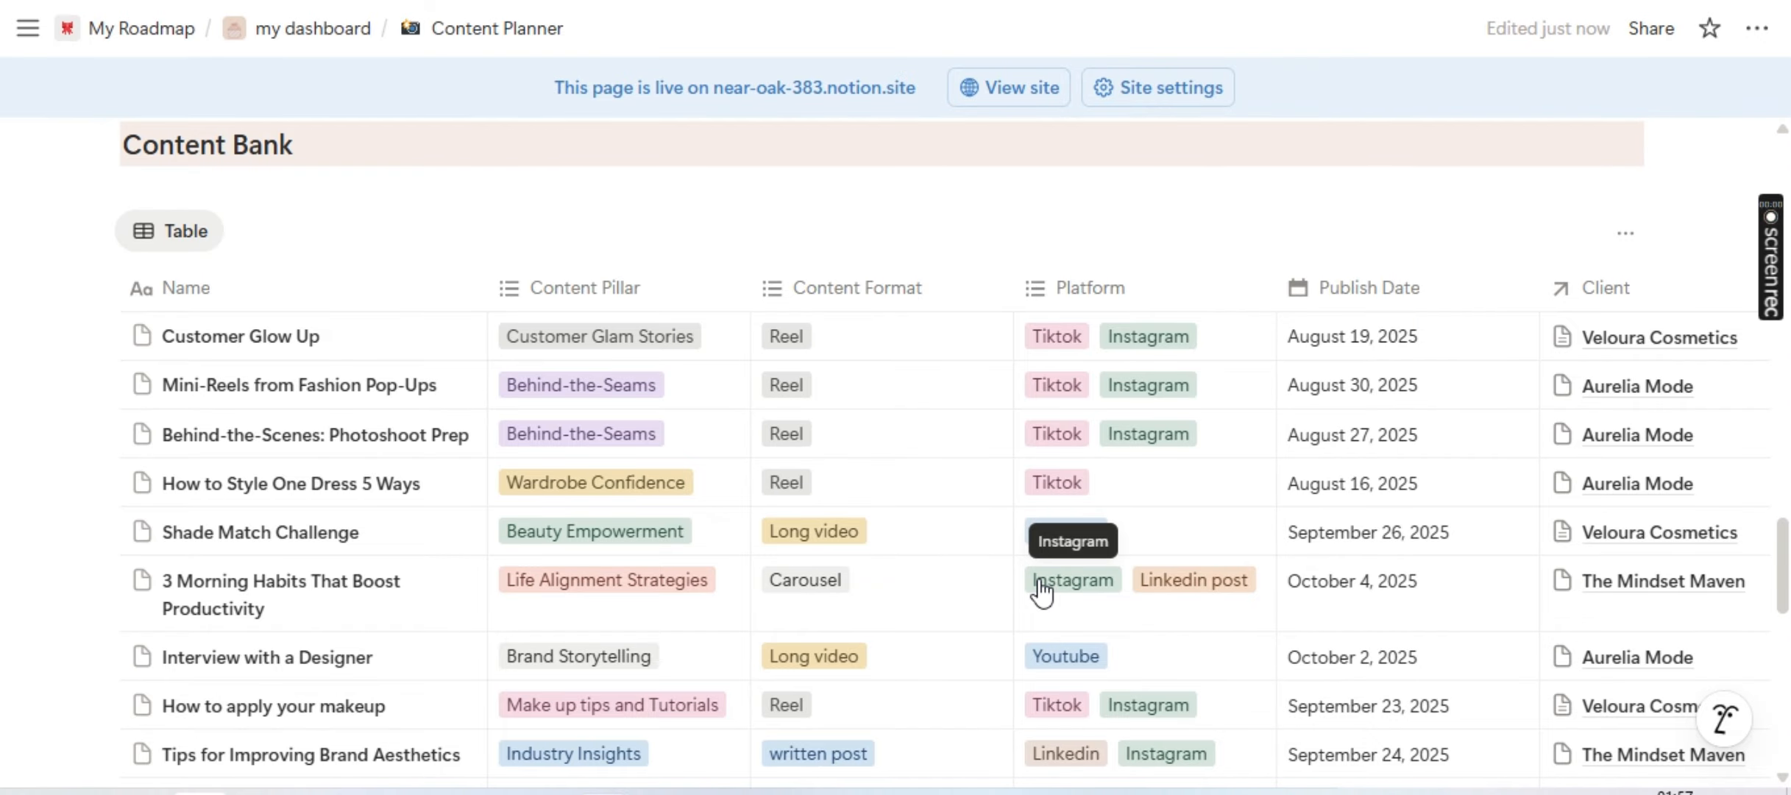
scroll(1041, 585, up, 15)
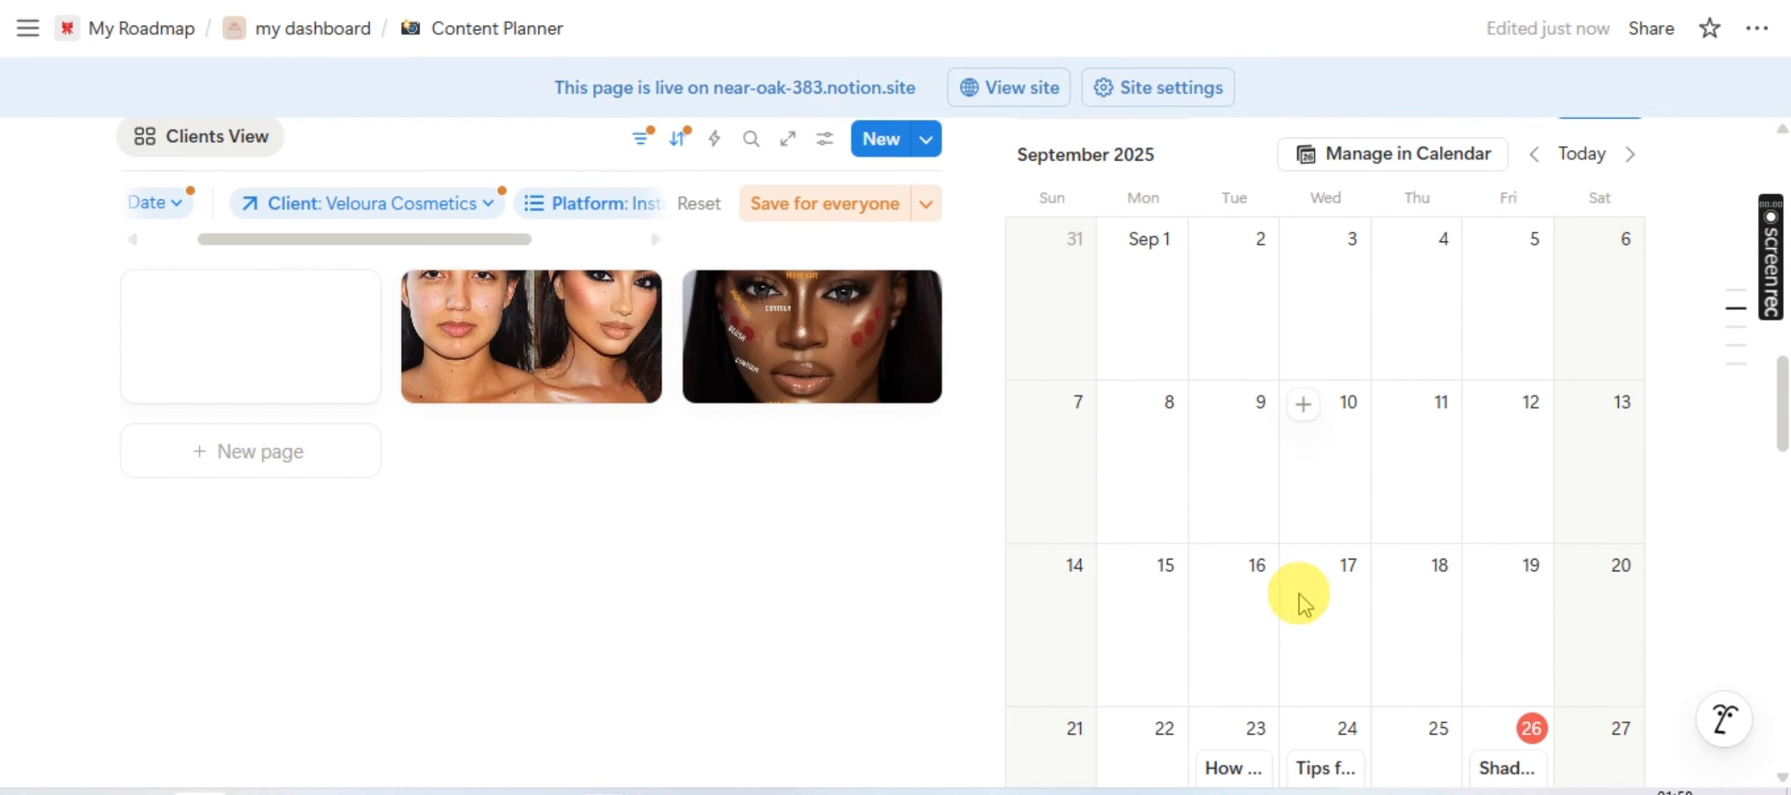
scroll(1325, 470, down, 12)
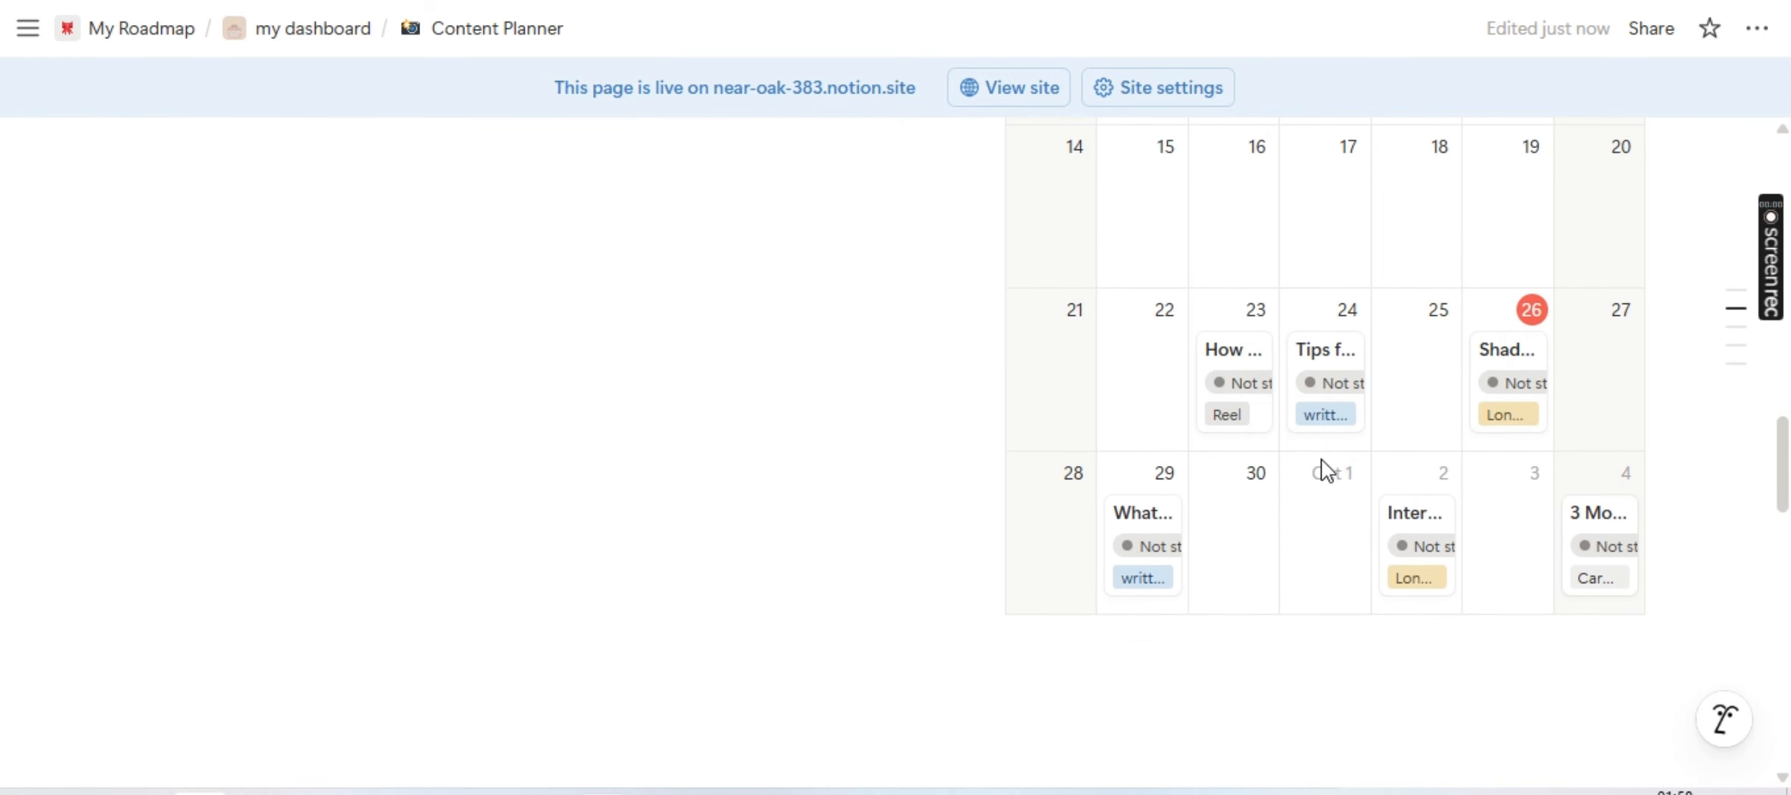
scroll(1324, 471, up, 3)
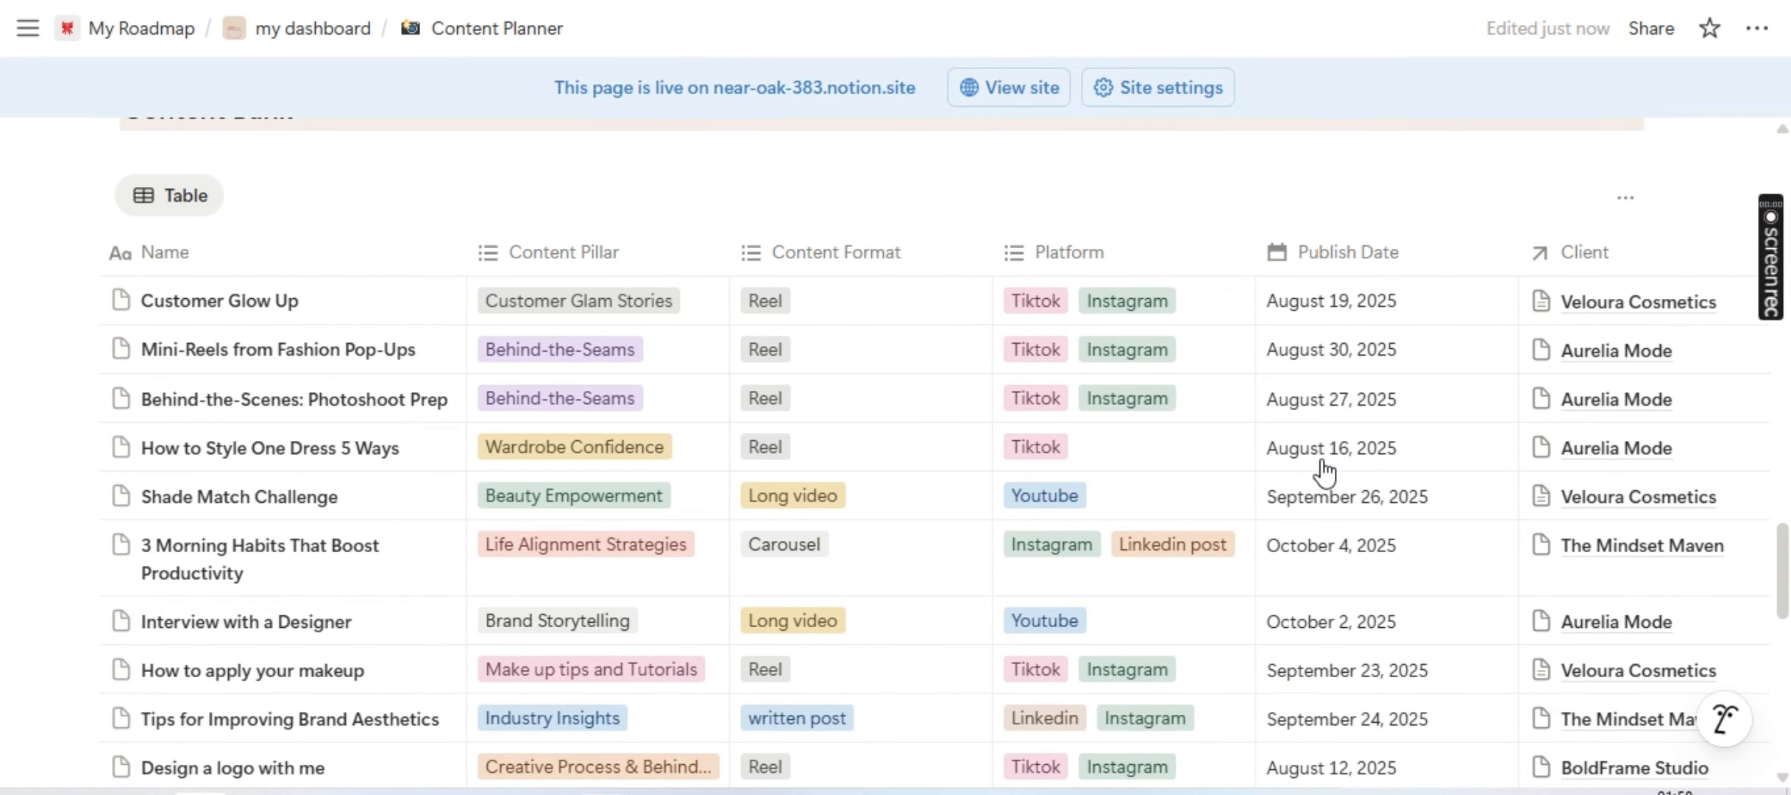
- Review the Content Bank's columns from Content Pillar through Client, Status, Thumbnail and Analytics
scroll(1325, 471, right, 2)
scroll(1325, 471, right, 10)
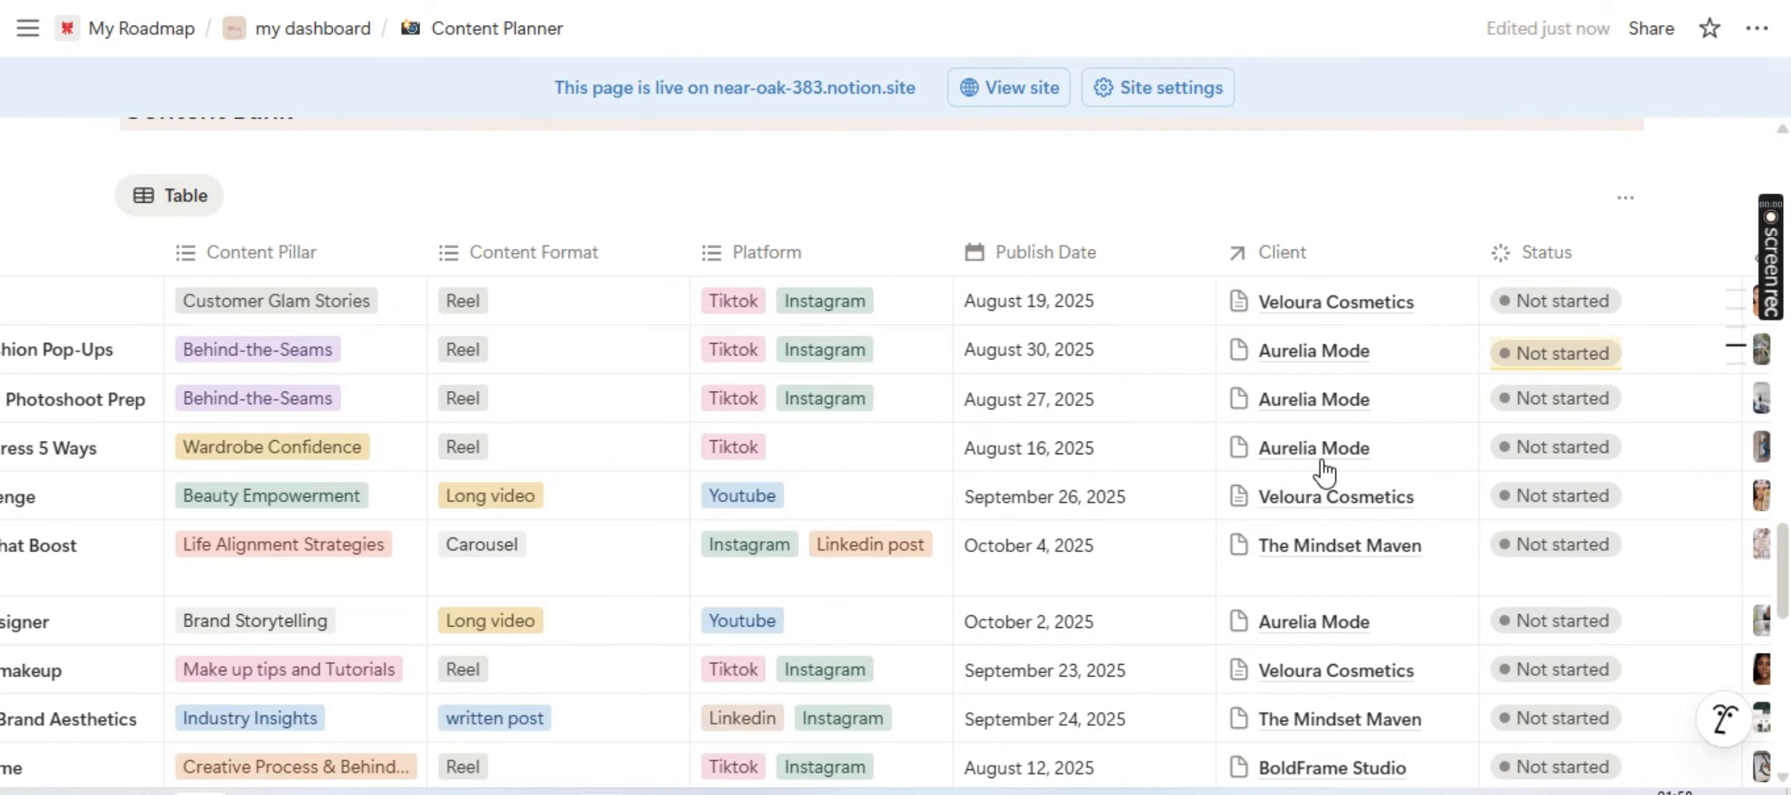
scroll(1324, 471, right, 12)
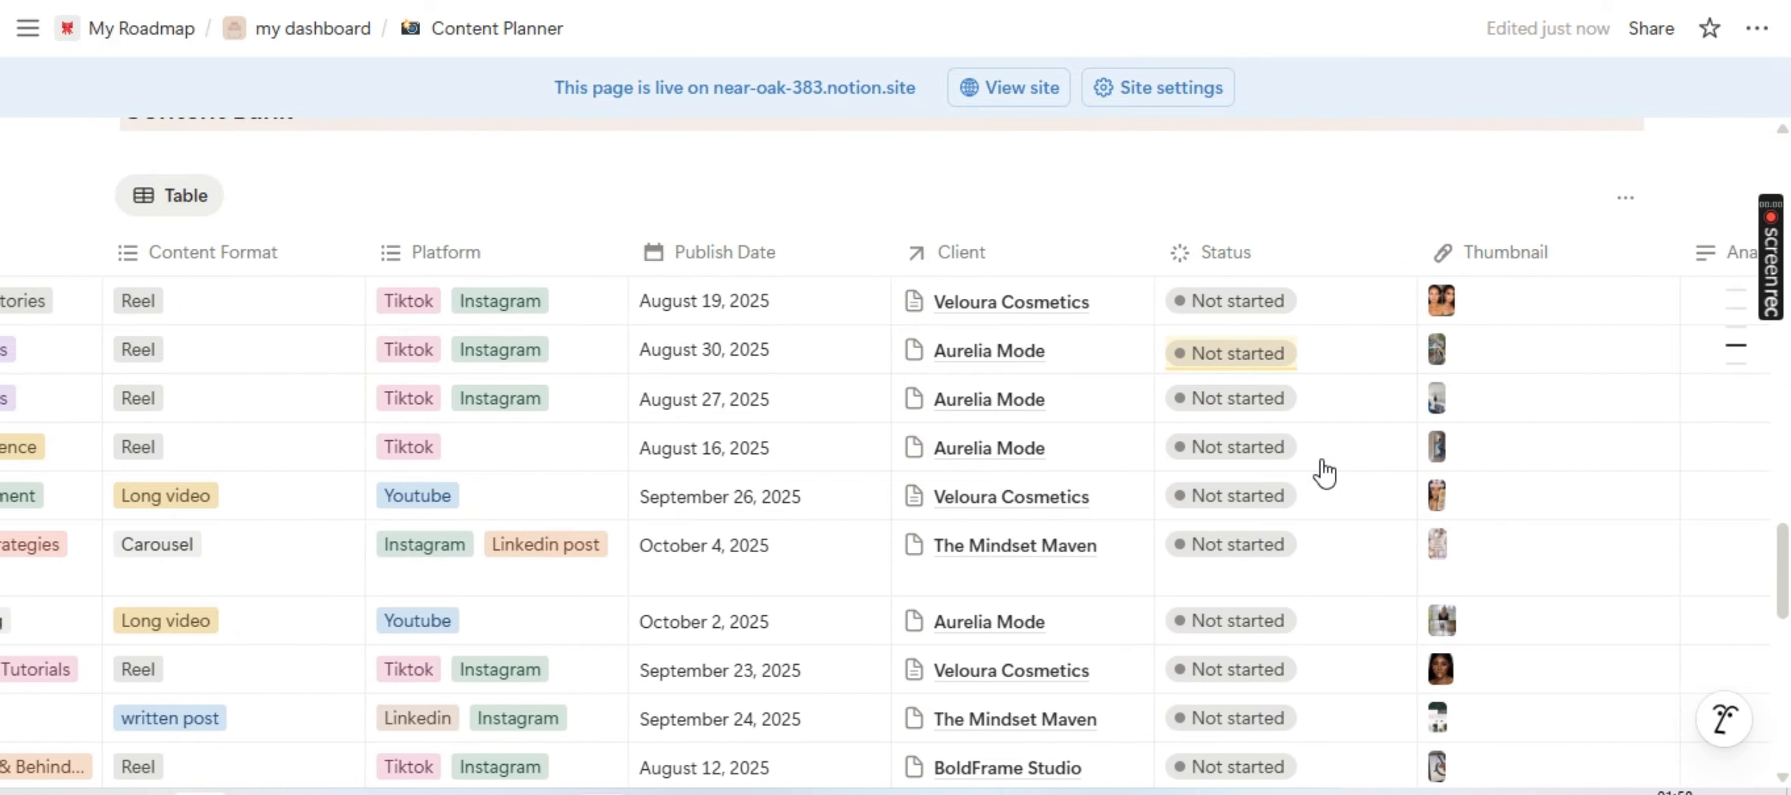
scroll(1324, 471, right, 3)
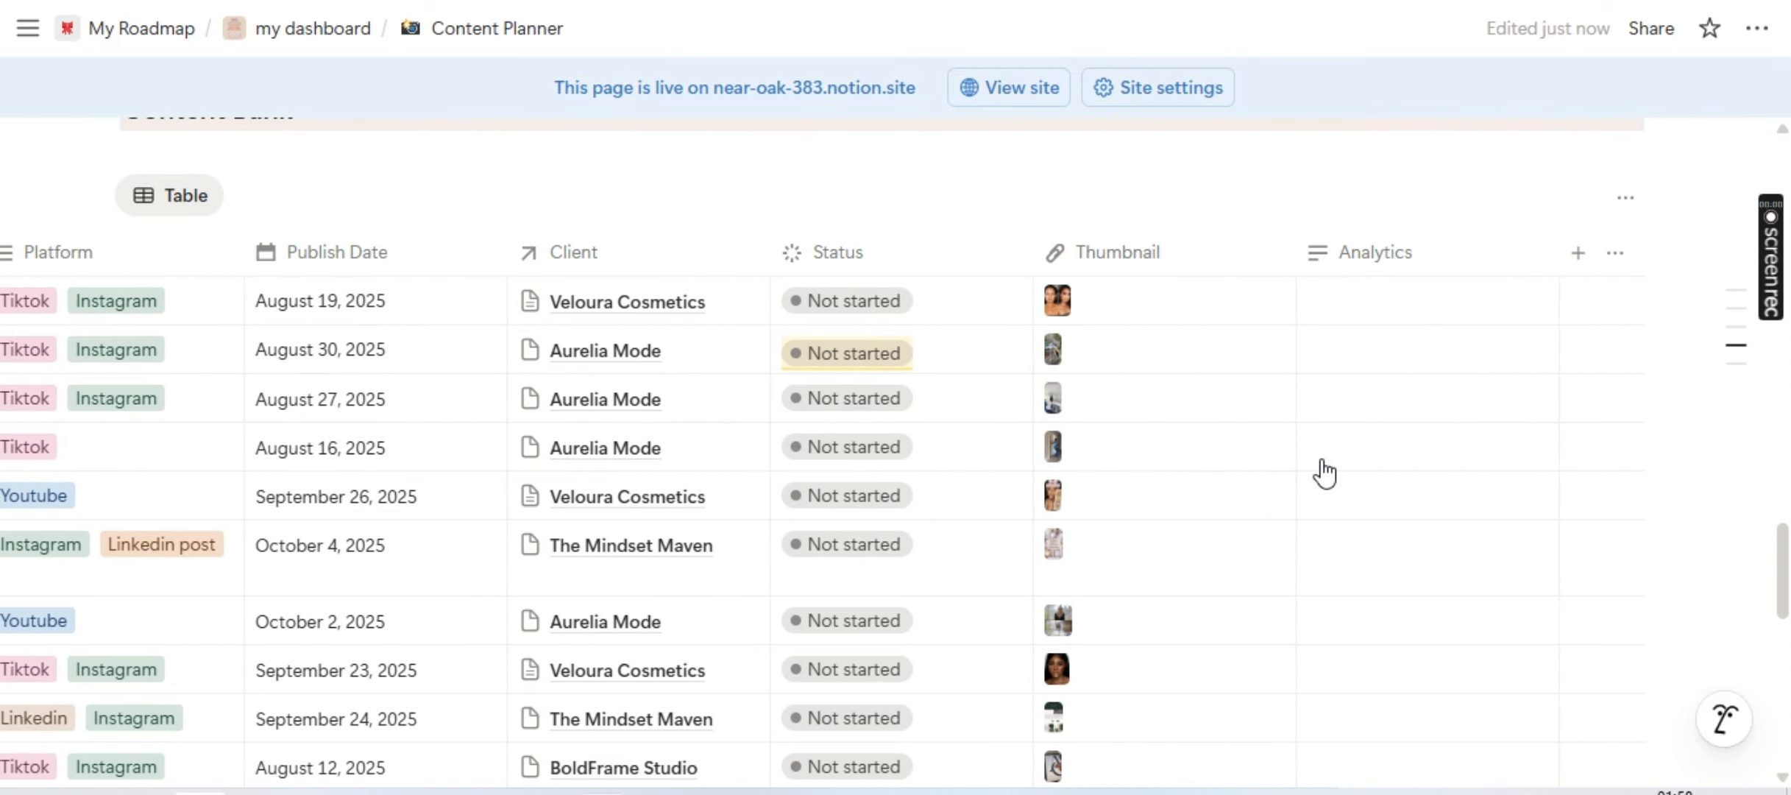
scroll(1322, 461, up, 2)
scroll(1323, 461, left, 11)
- Check the calendar's late-September and early-October posts, and read the names, pillars, formats and platforms in the Content Bank
scroll(1322, 461, up, 13)
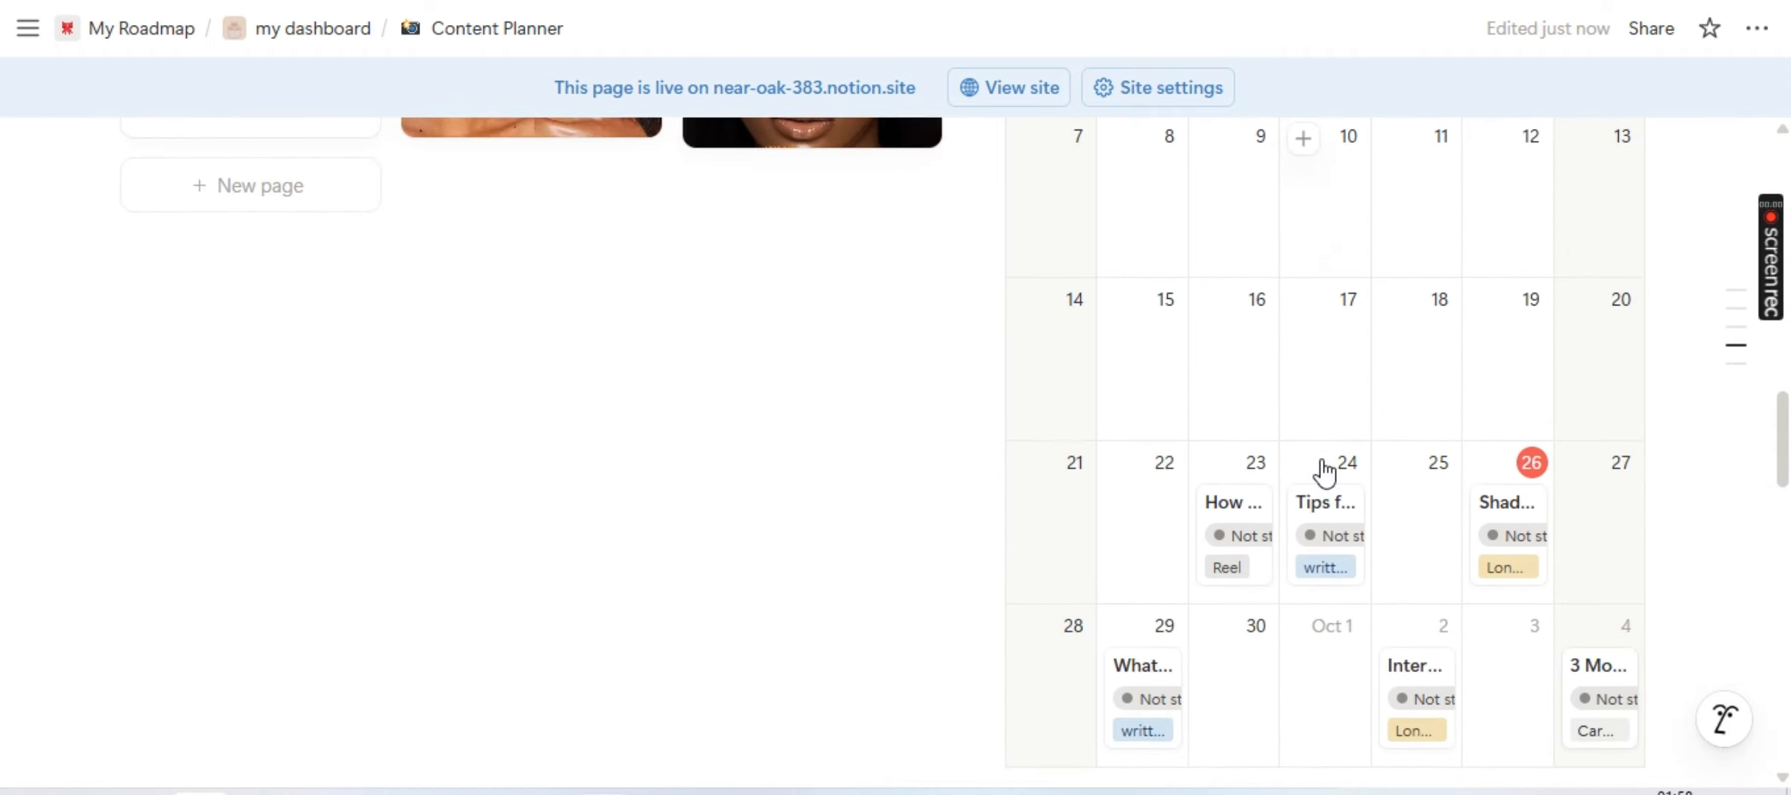
click(1323, 461)
scroll(1322, 463, up, 2)
scroll(1317, 460, down, 14)
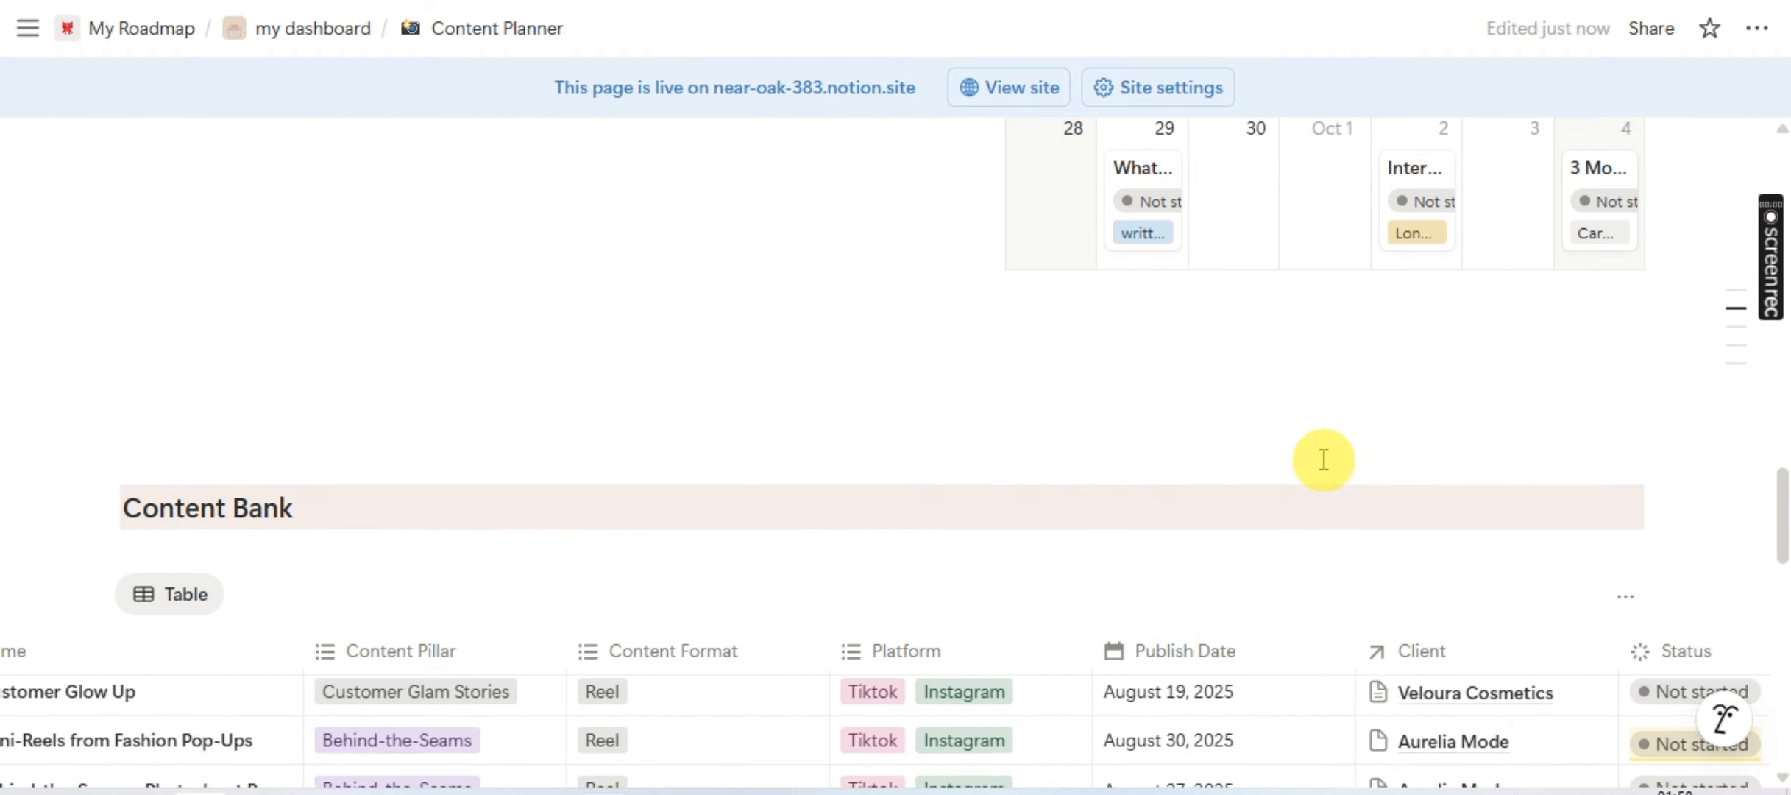
scroll(1308, 452, down, 4)
scroll(1031, 531, left, 3)
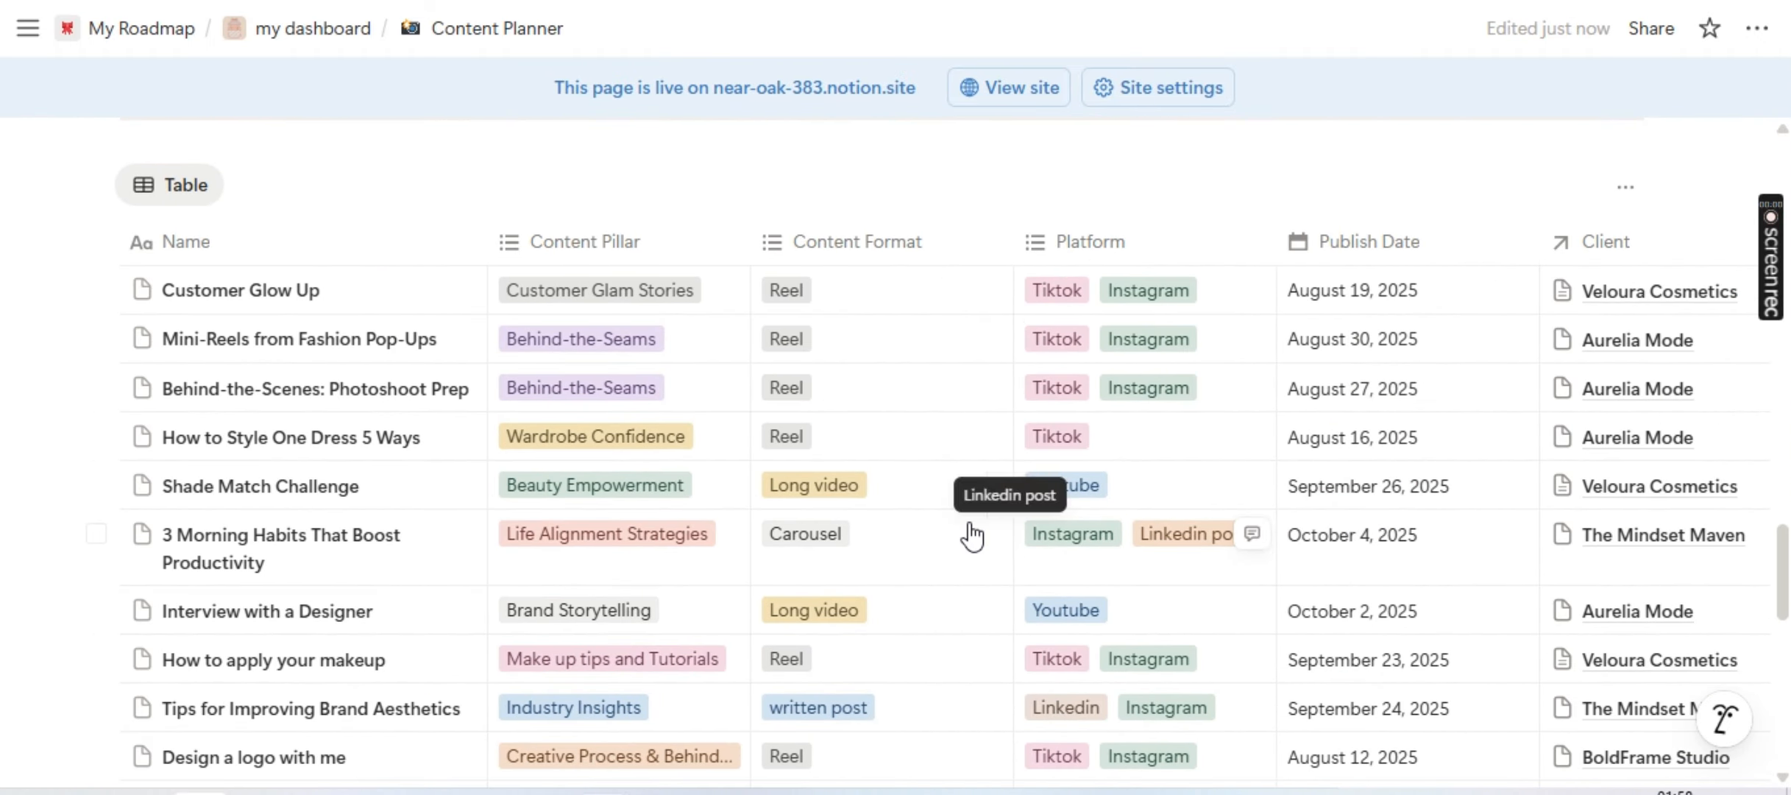
scroll(972, 537, up, 3)
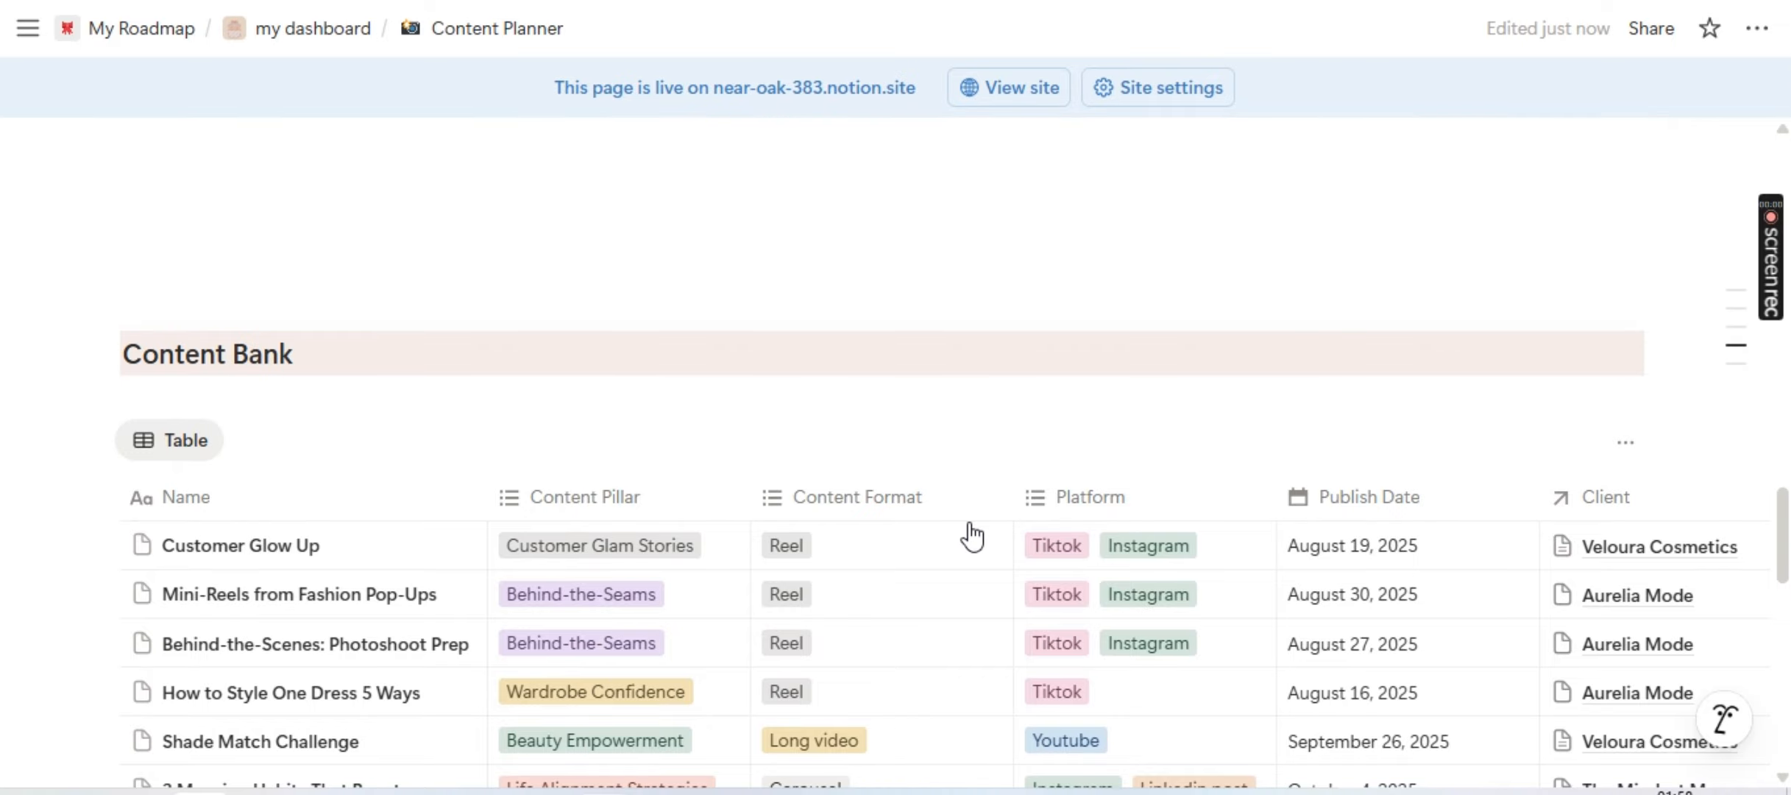
scroll(957, 515, right, 2)
scroll(946, 508, left, 2)
scroll(943, 515, down, 3)
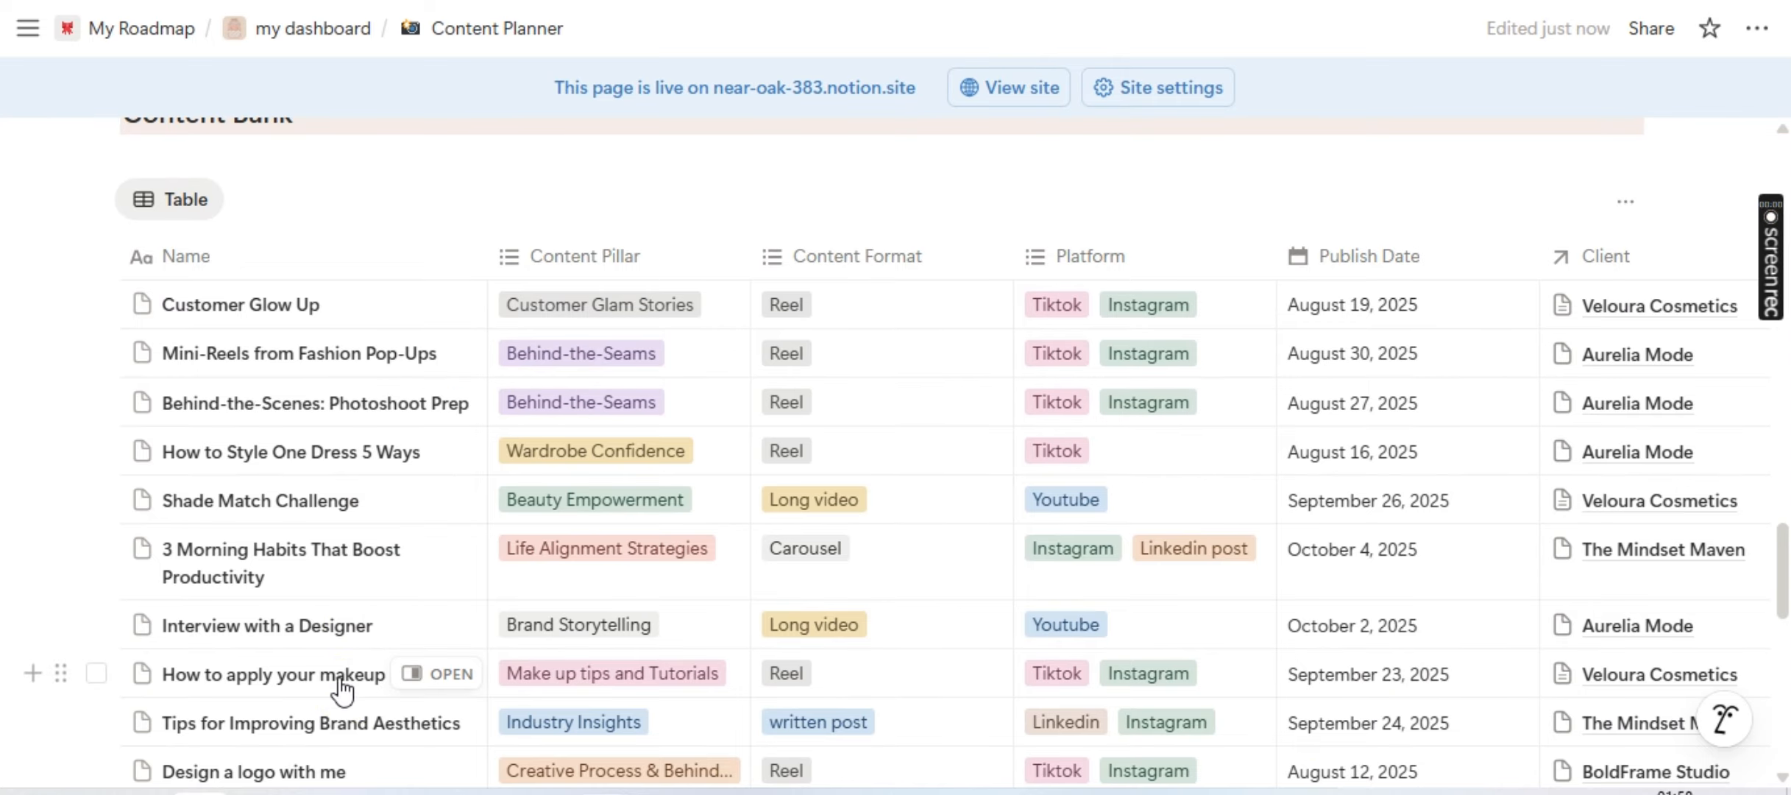
scroll(341, 689, down, 2)
scroll(732, 309, up, 2)
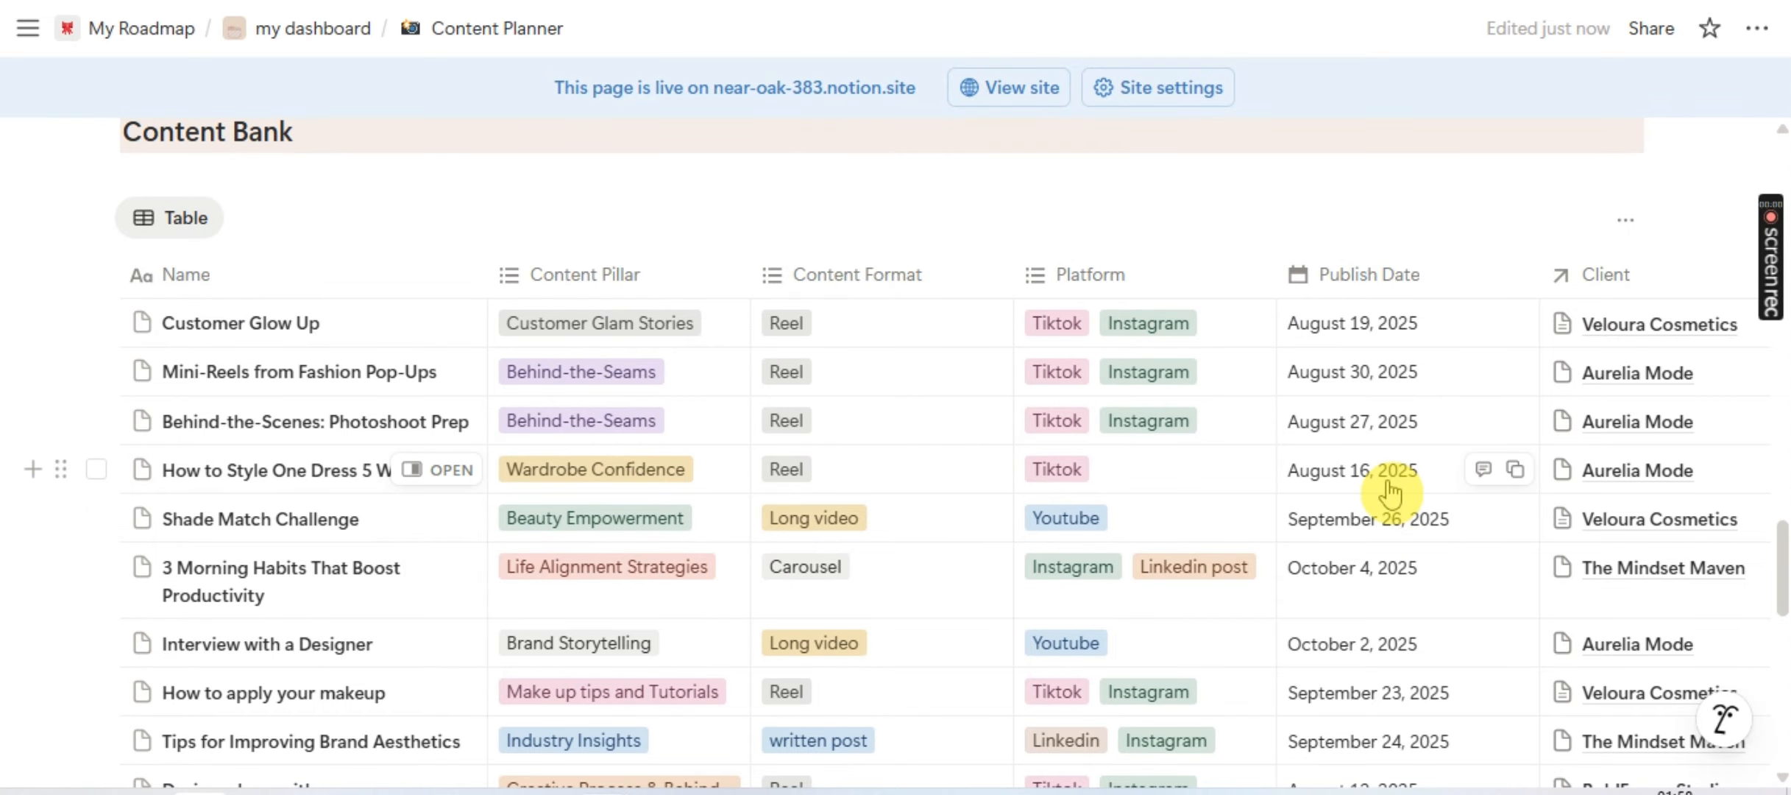
- Compare the publish dates in the Content Bank with the days the posts occupy in the Content Calendar
scroll(1378, 492, right, 3)
scroll(1099, 560, down, 1)
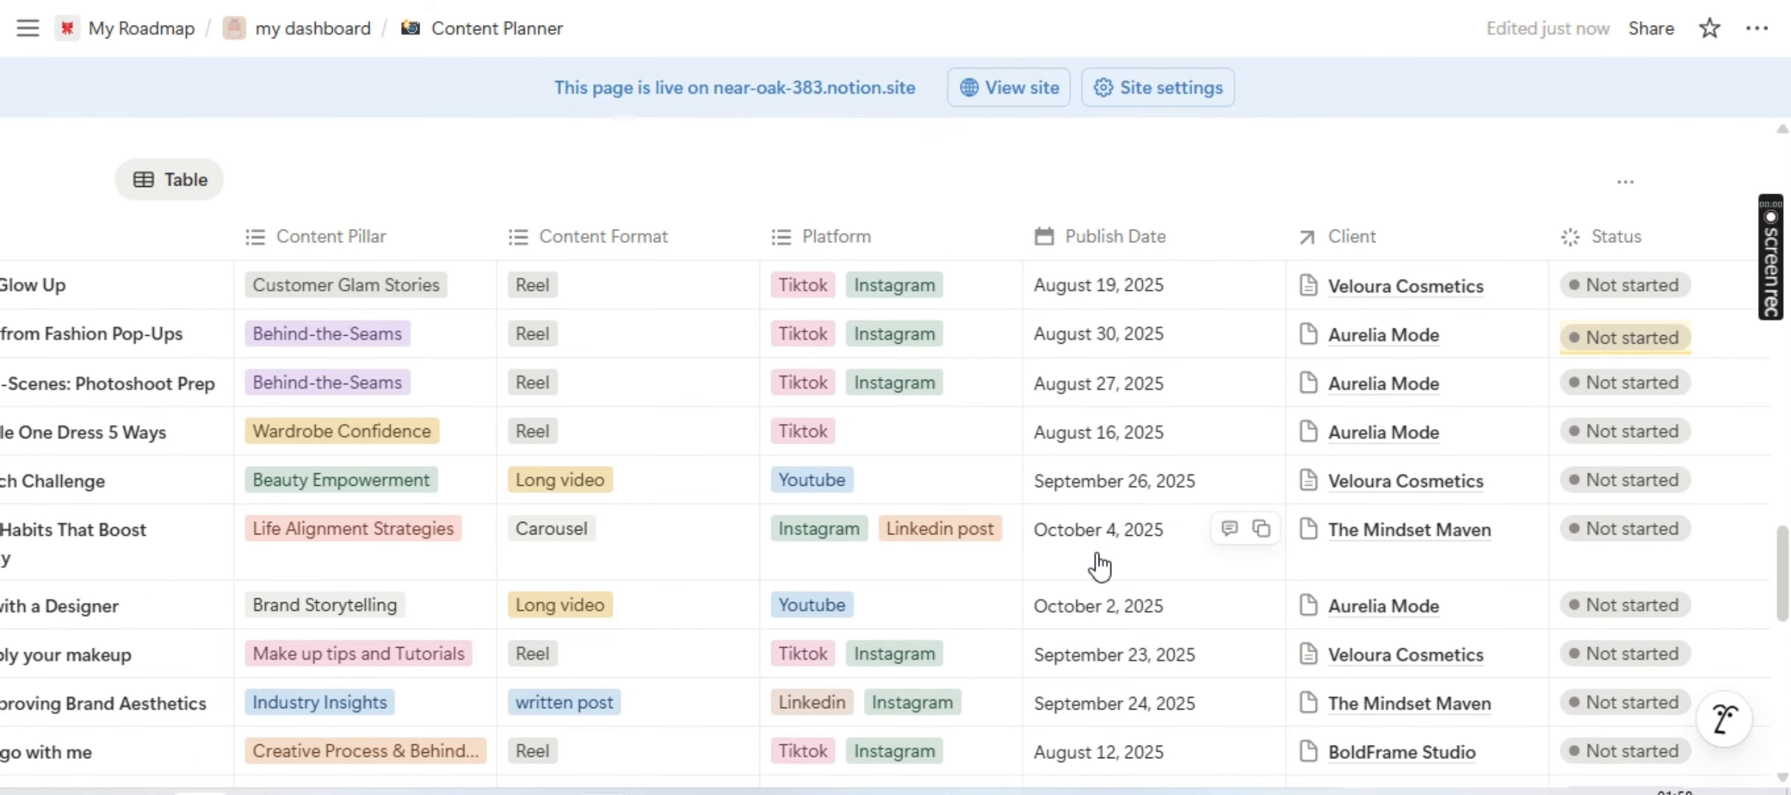
scroll(1098, 554, up, 8)
scroll(1099, 554, down, 3)
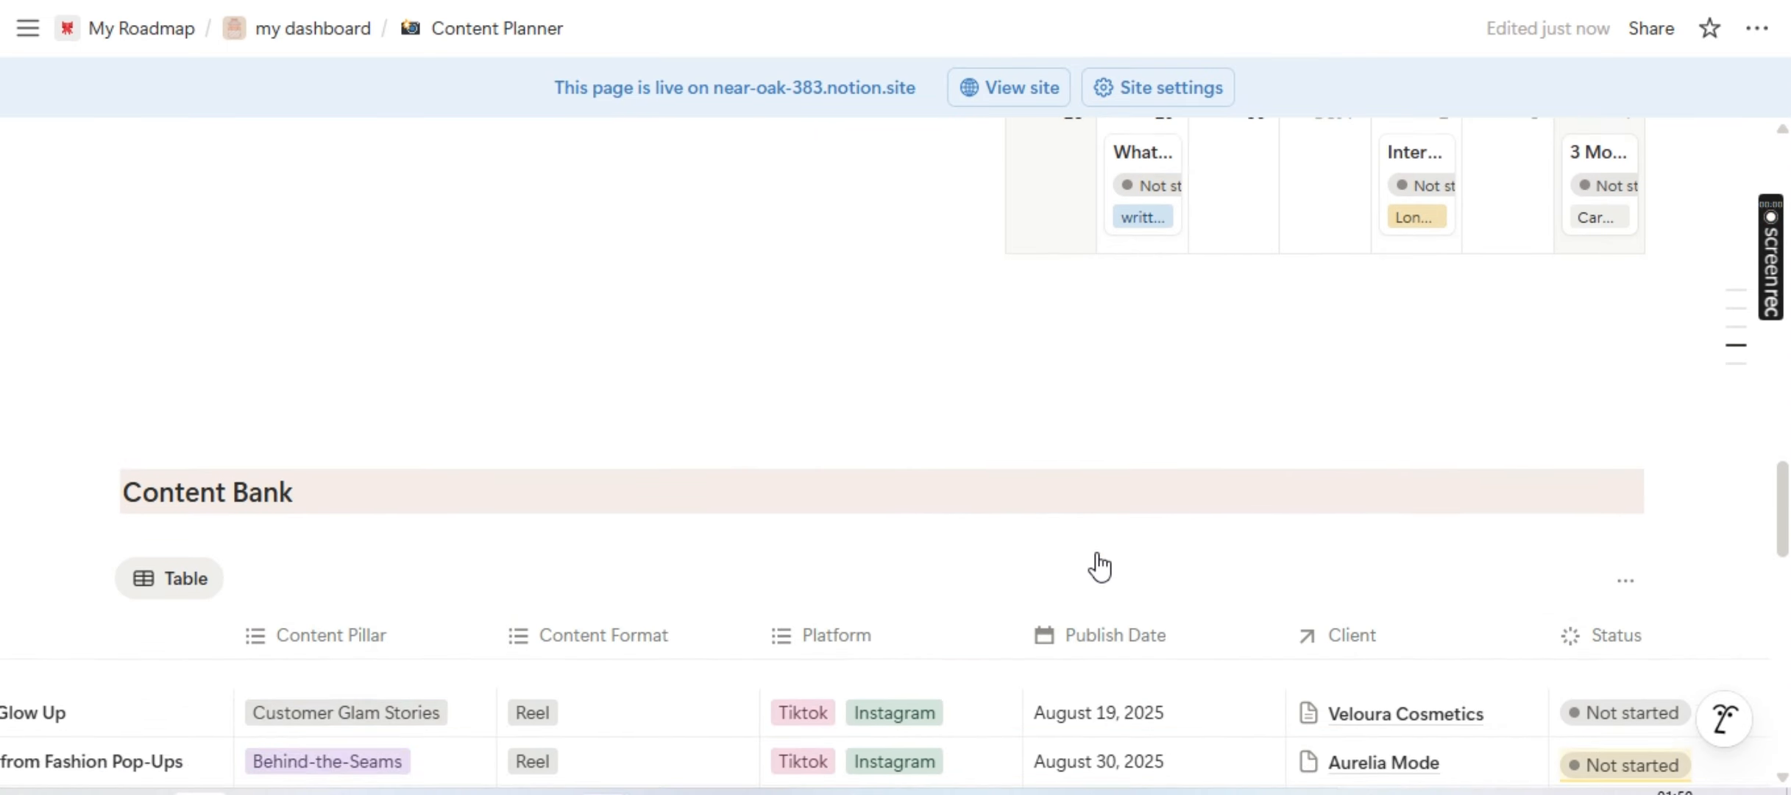
scroll(1099, 554, up, 4)
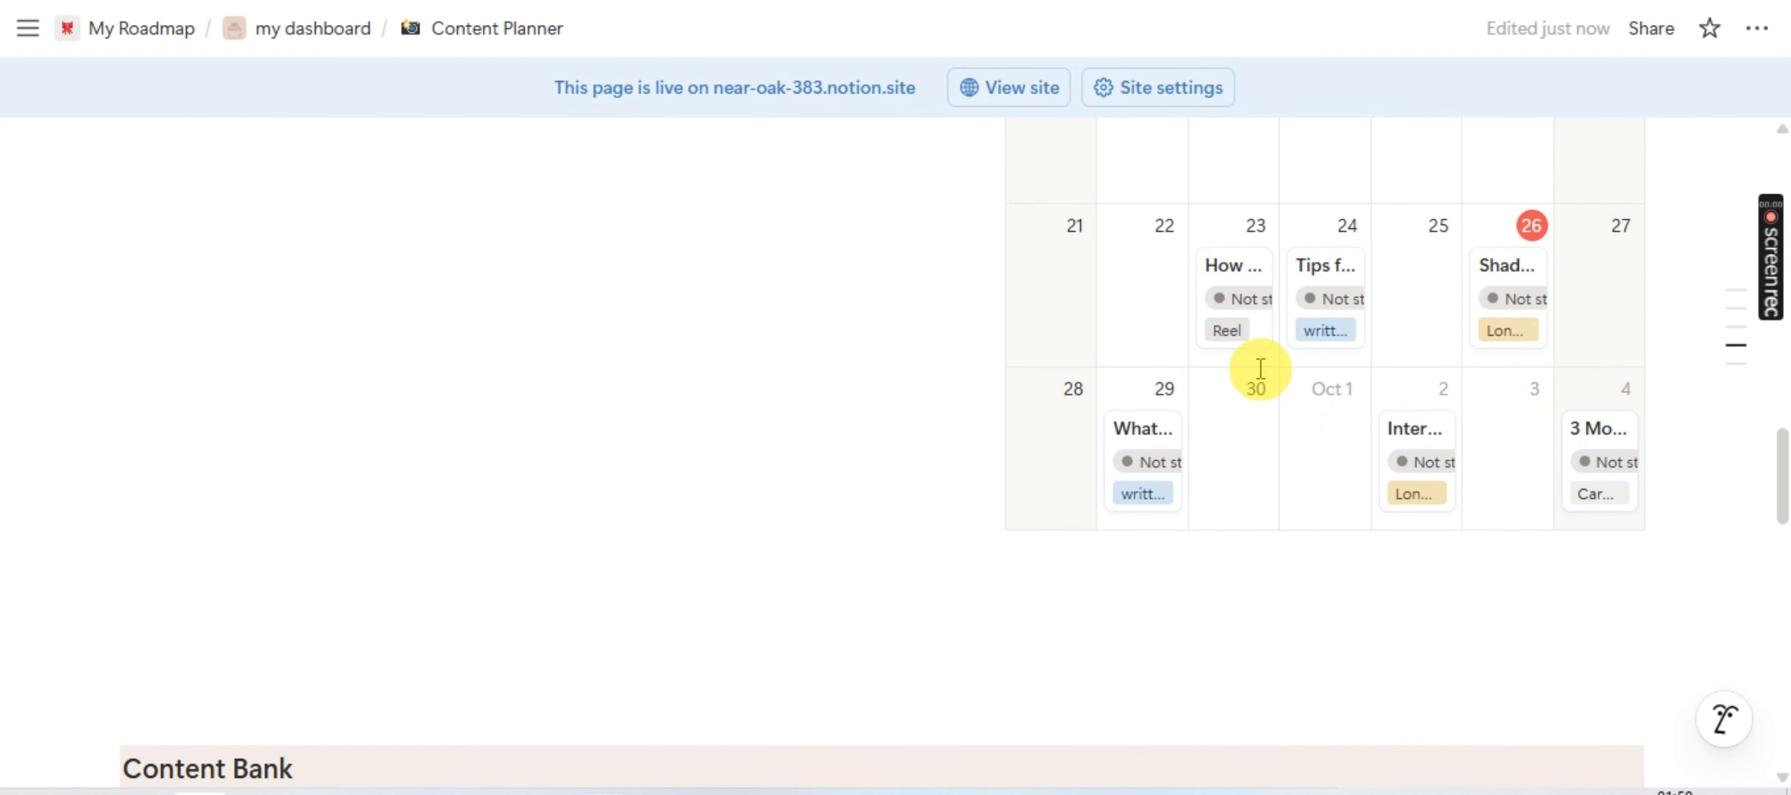
scroll(1102, 705, down, 7)
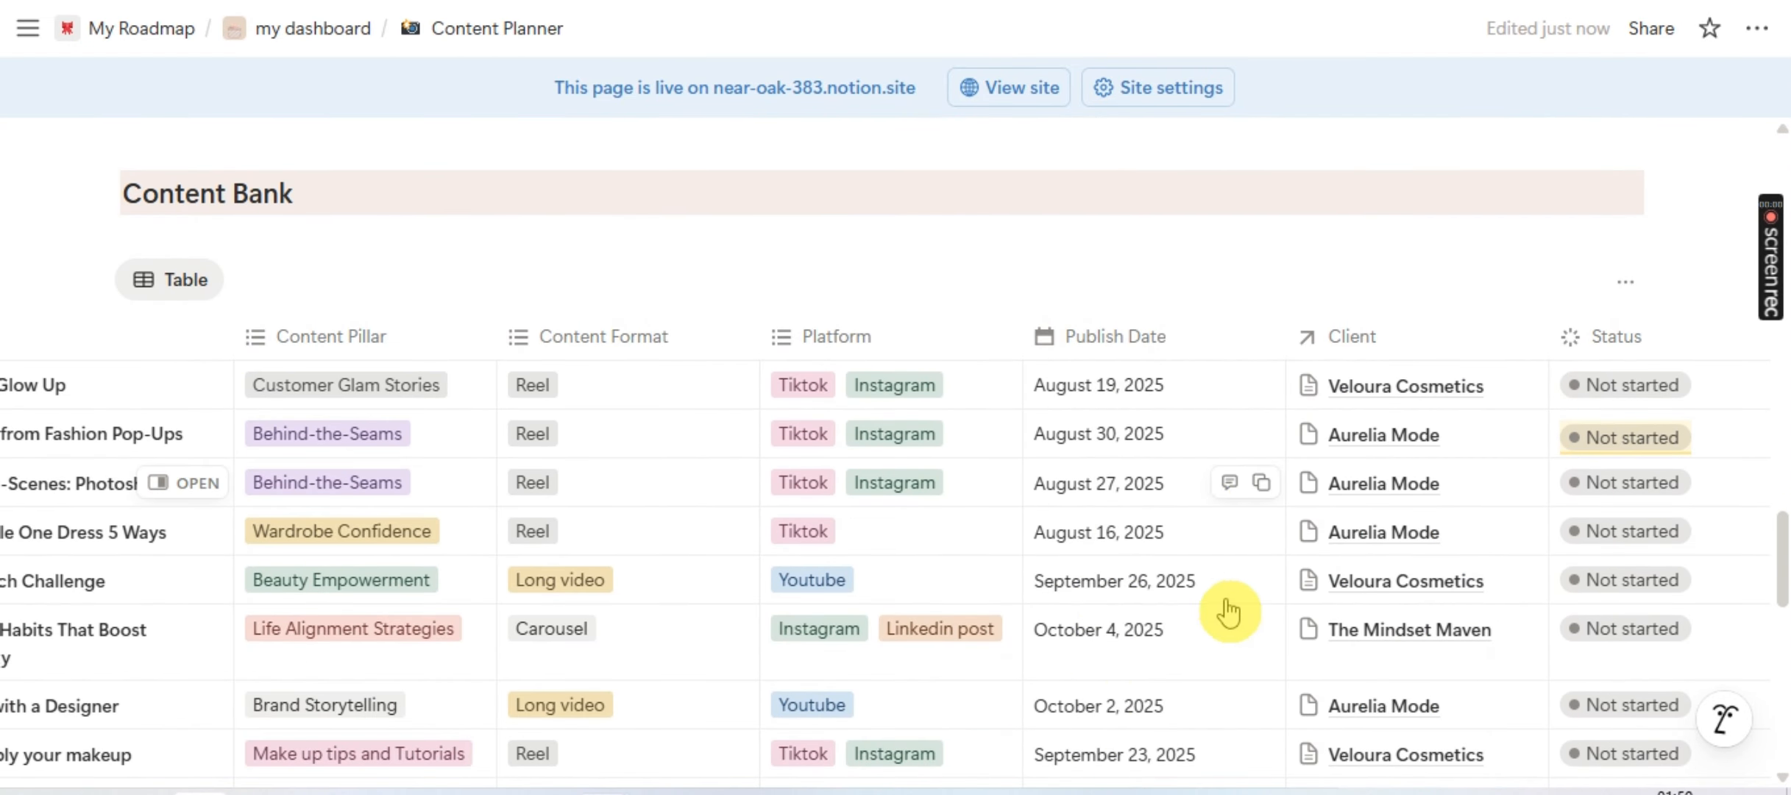
scroll(1120, 648, up, 7)
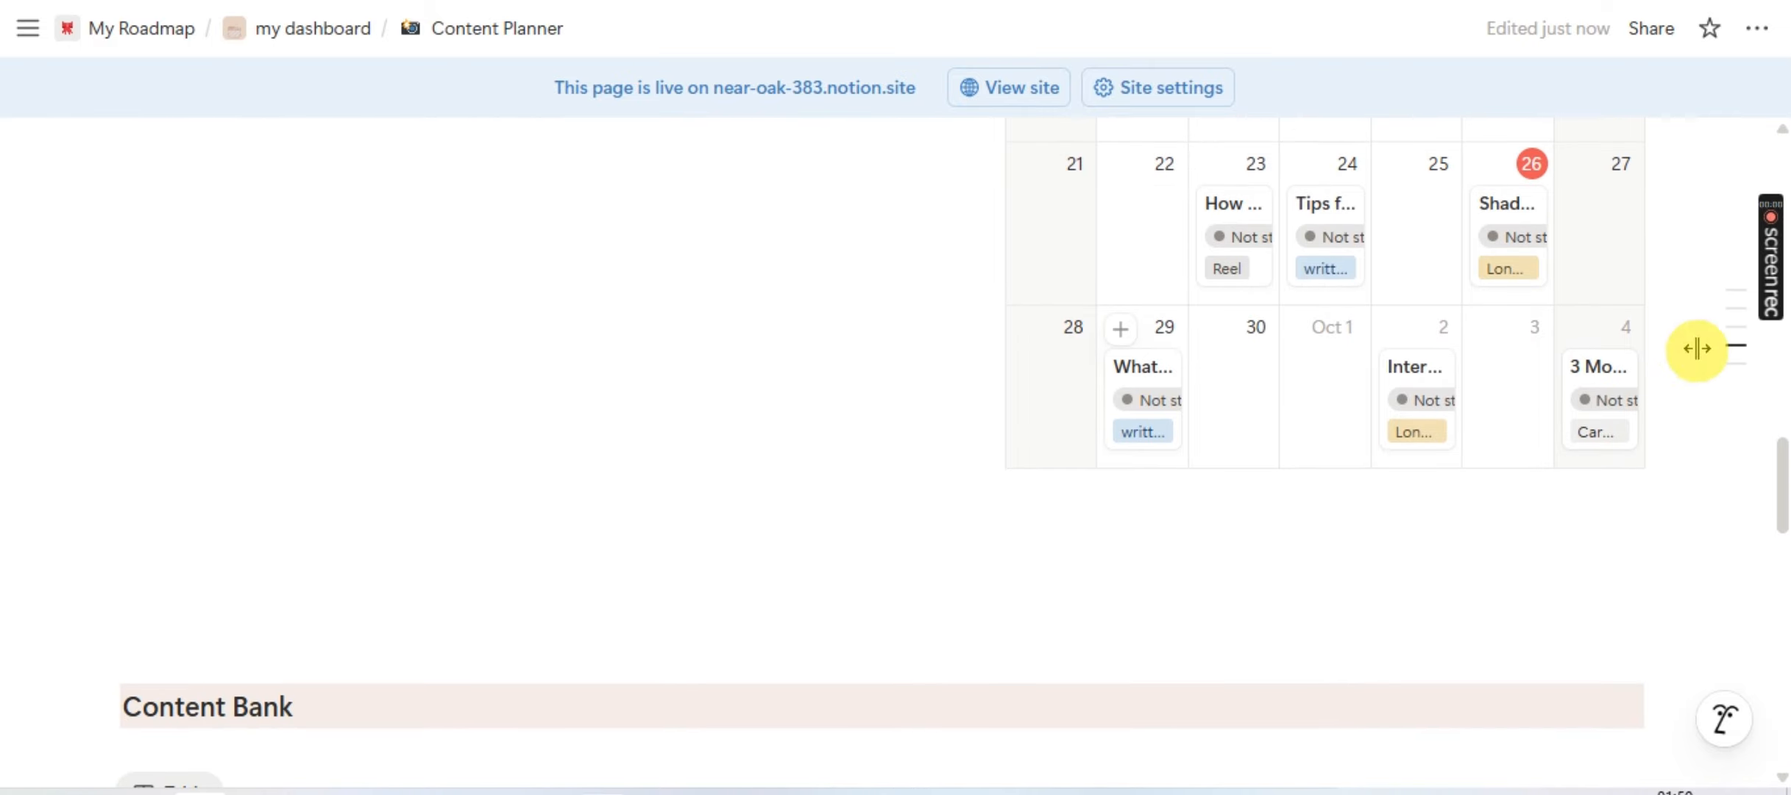
scroll(1277, 482, down, 8)
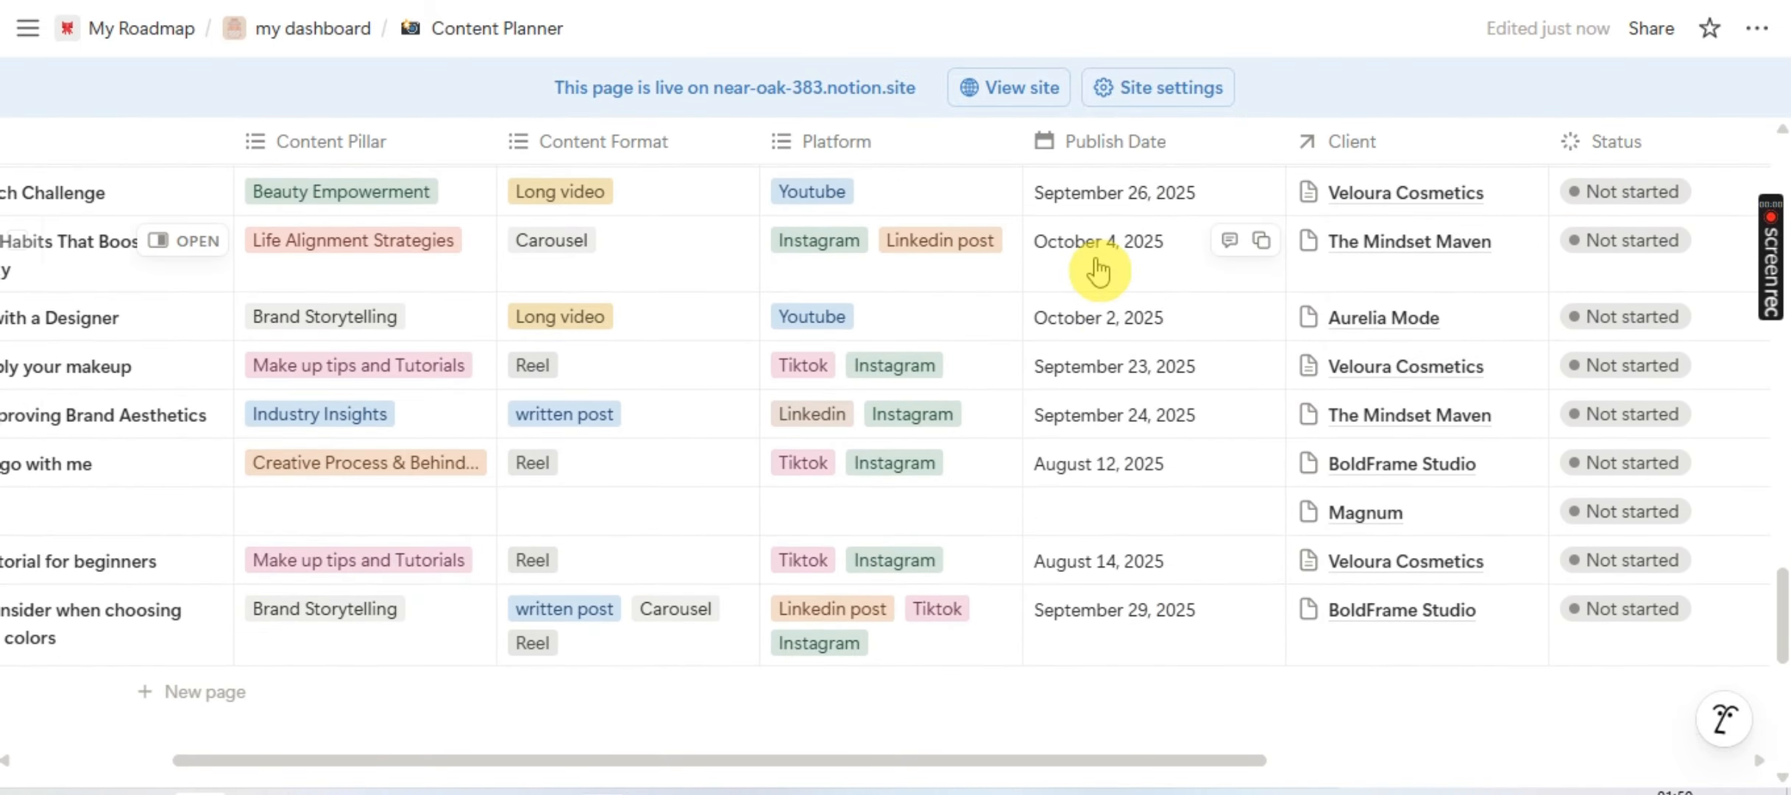
scroll(1098, 271, up, 3)
scroll(1099, 271, left, 1)
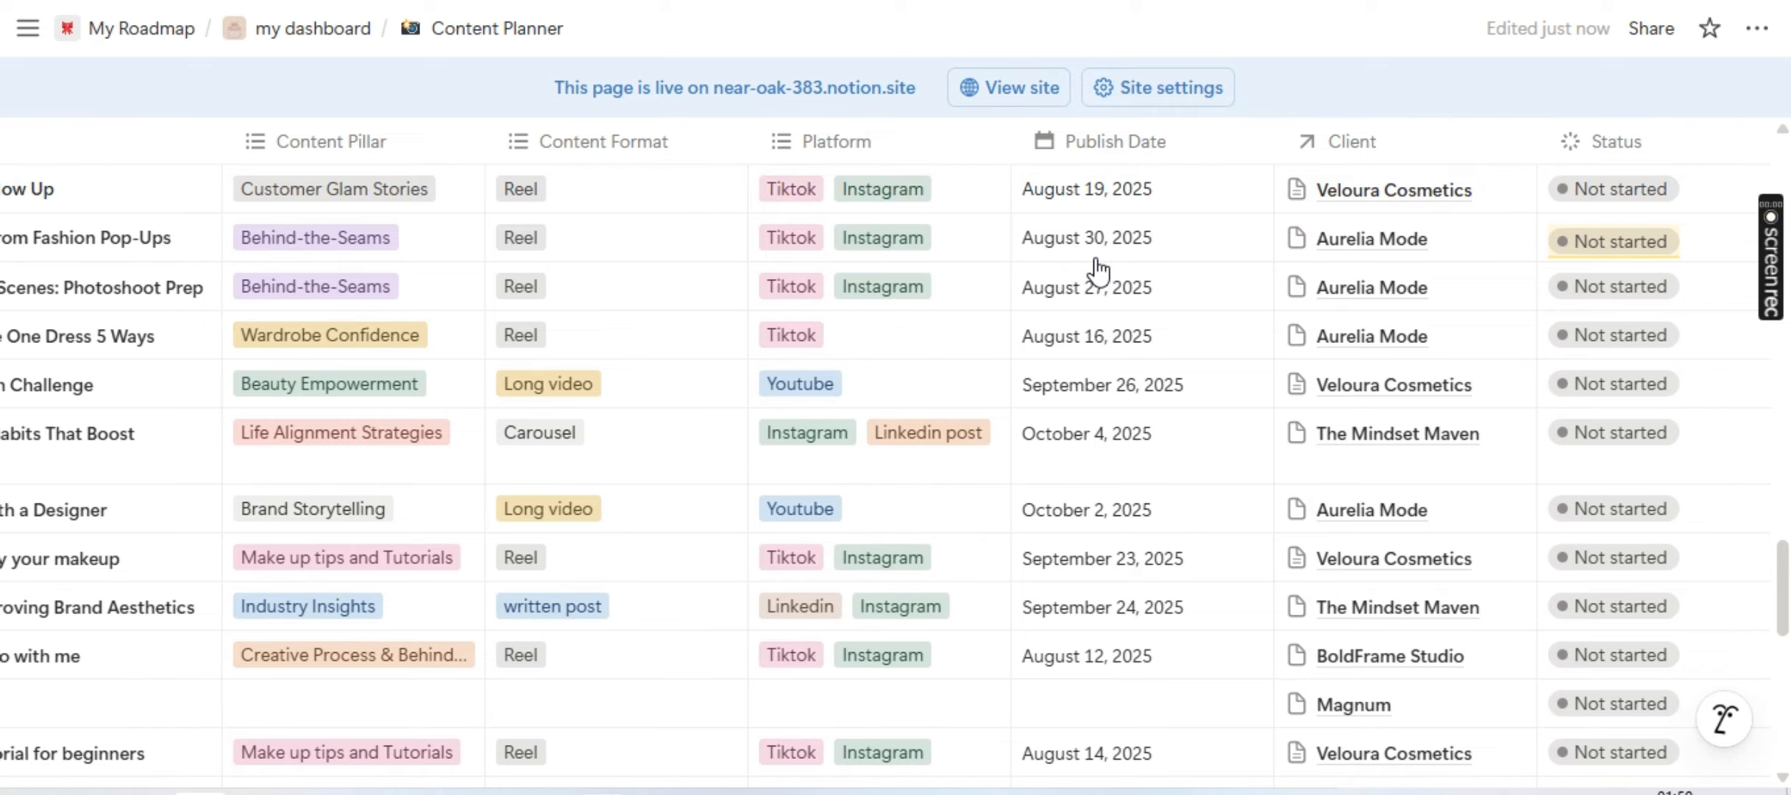
scroll(1096, 271, up, 1)
scroll(983, 304, right, 1)
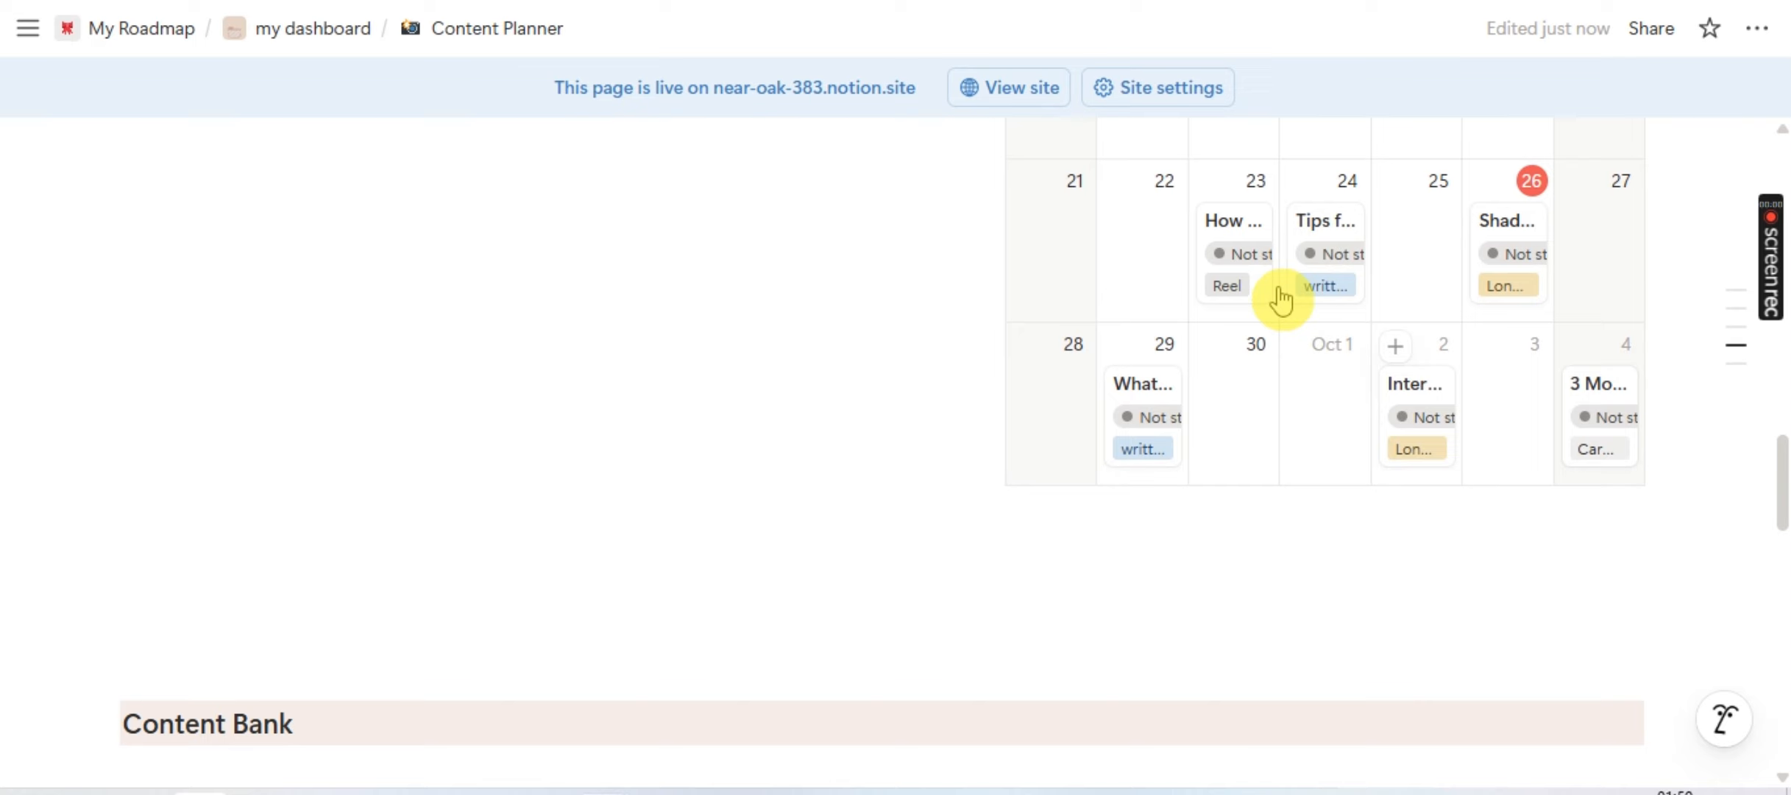
- Add a new entry named "Branding tips to know in 2025" at the end of the Content Bank table
drag(1280, 300, 964, 368)
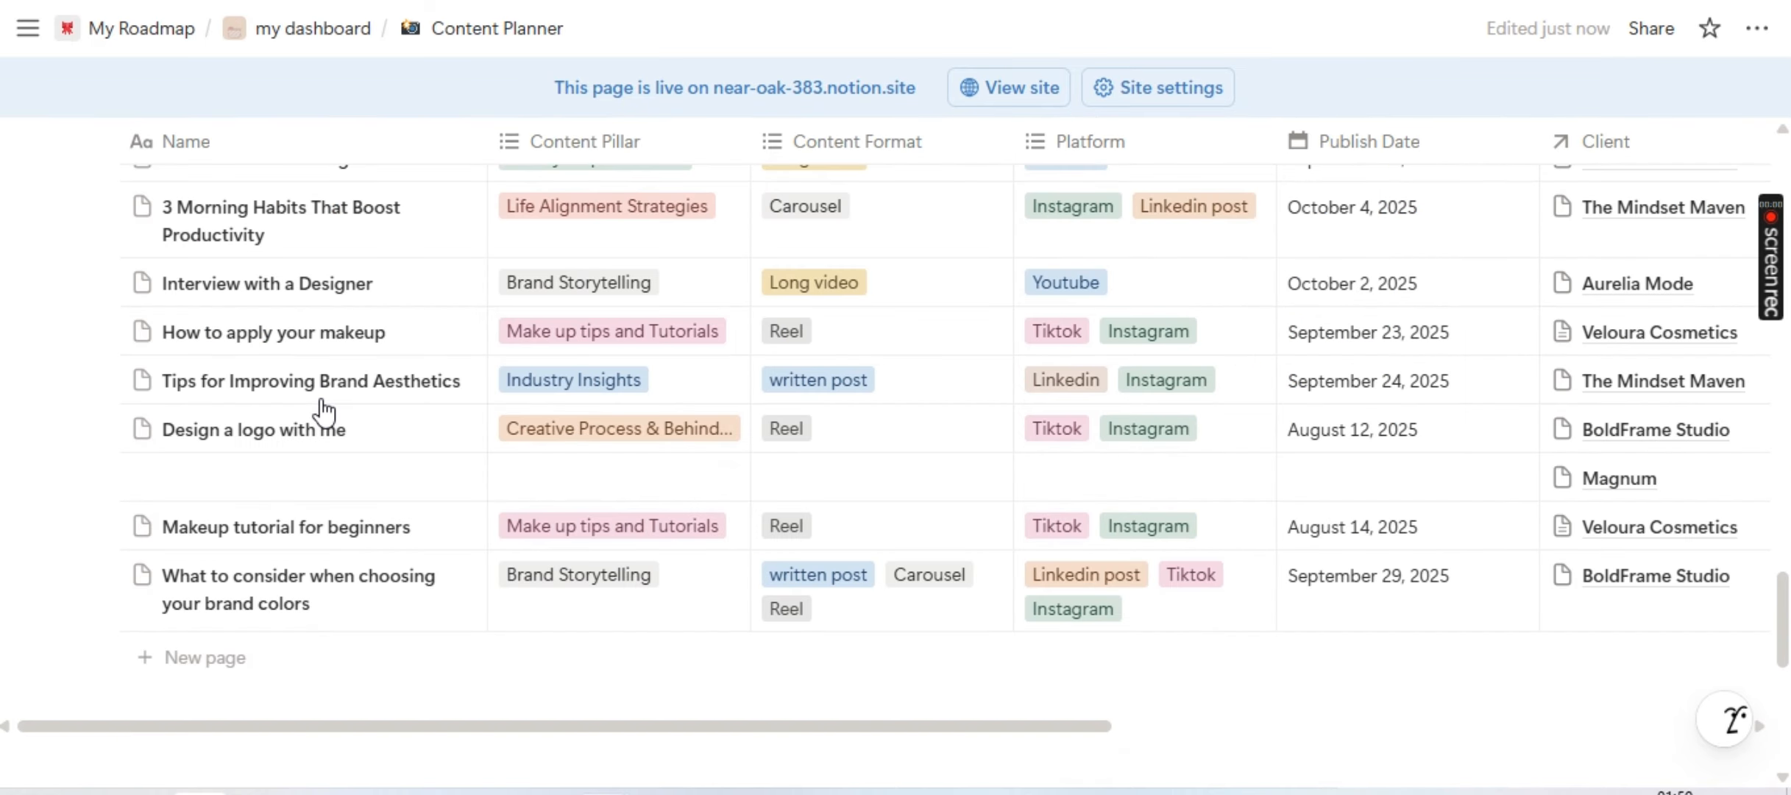
click(184, 656)
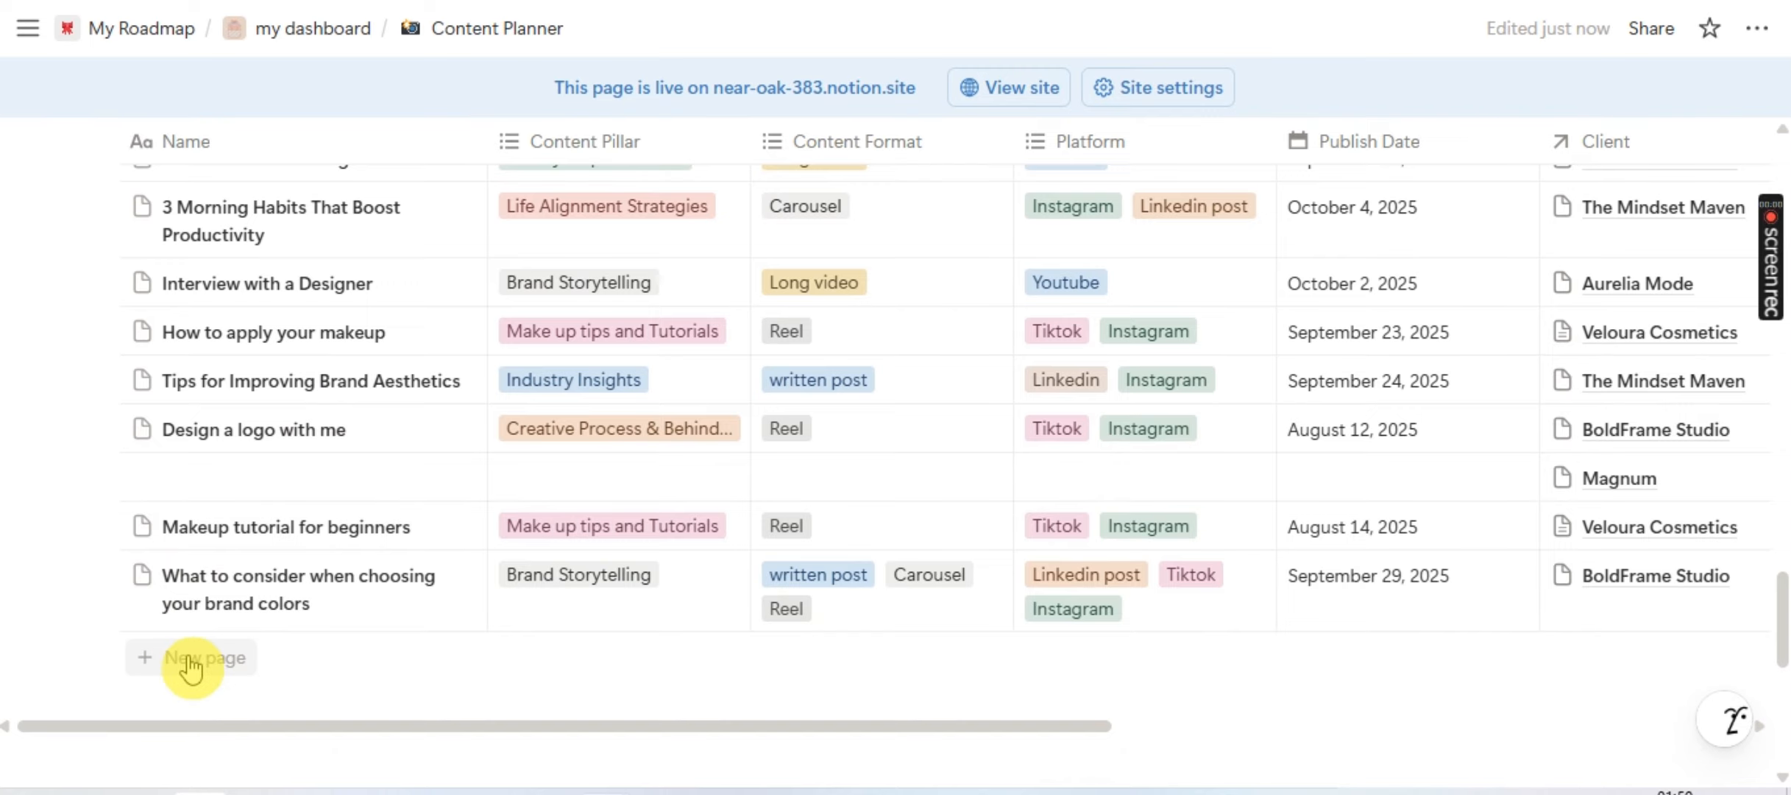
text(Branding tips to know in 2025)
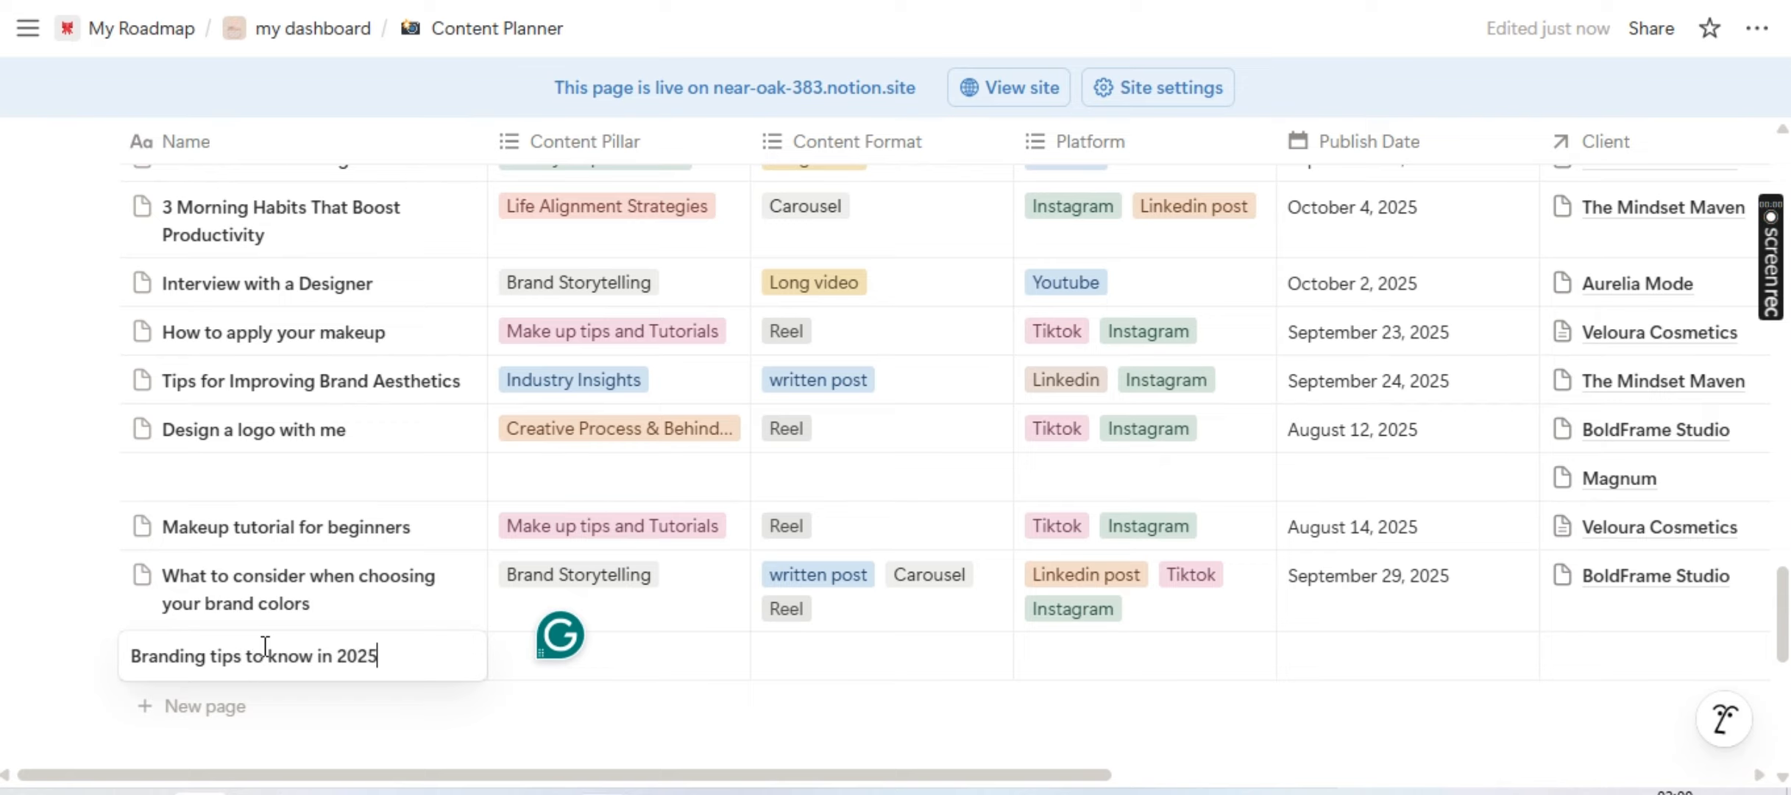
- Set the "Branding tips to know in 2025" entry's Content Pillar to Brand Storytelling and its Content Format to Long video
click(619, 472)
click(579, 654)
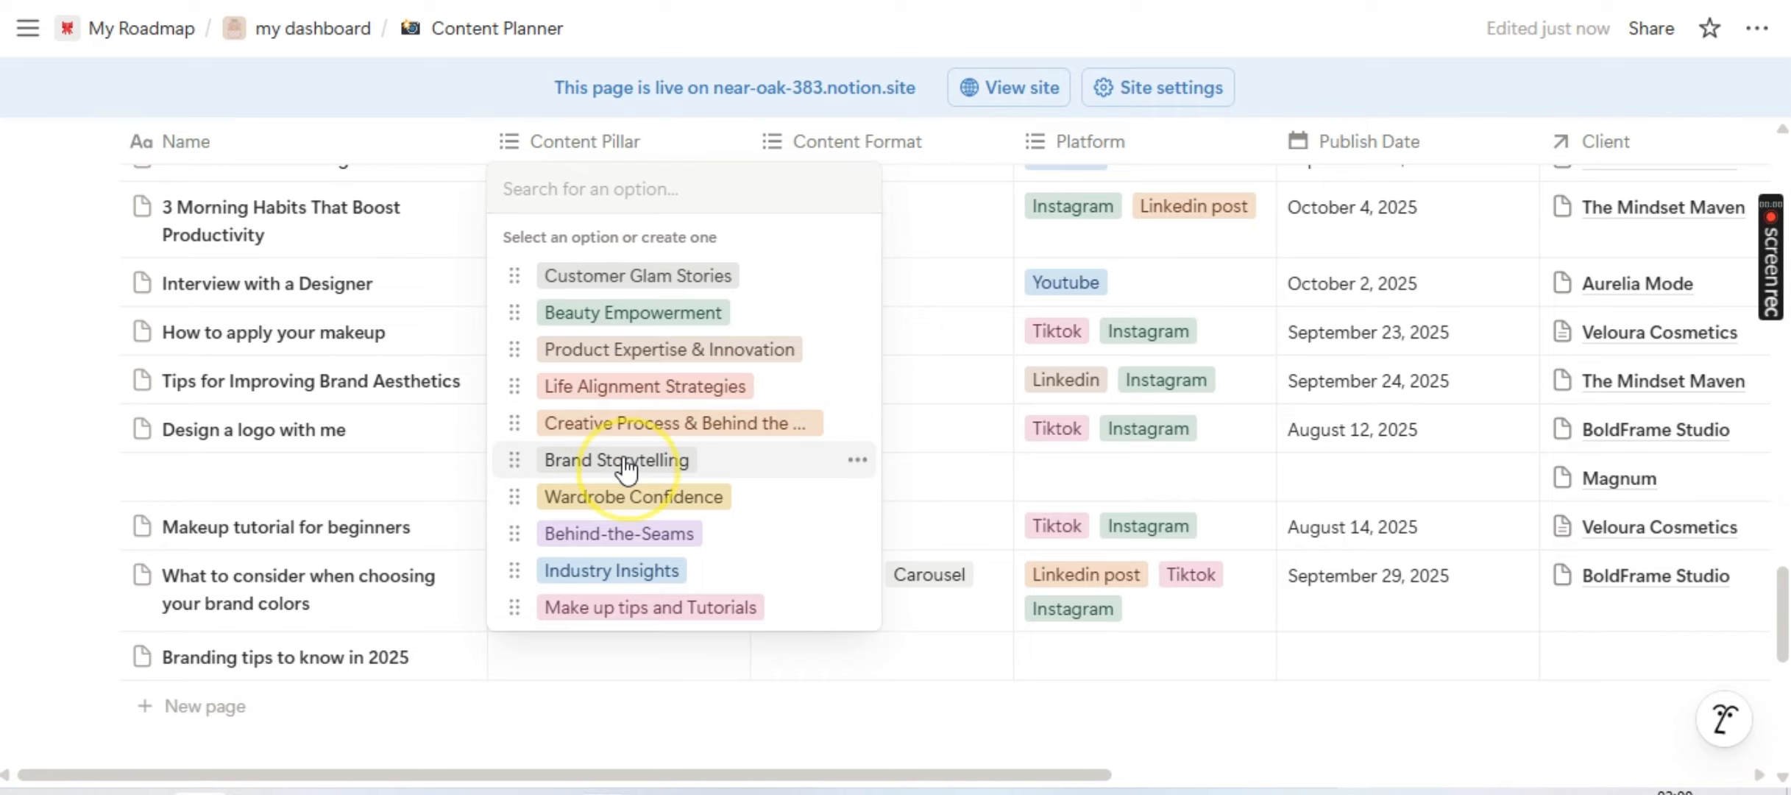
click(627, 468)
click(870, 671)
click(871, 672)
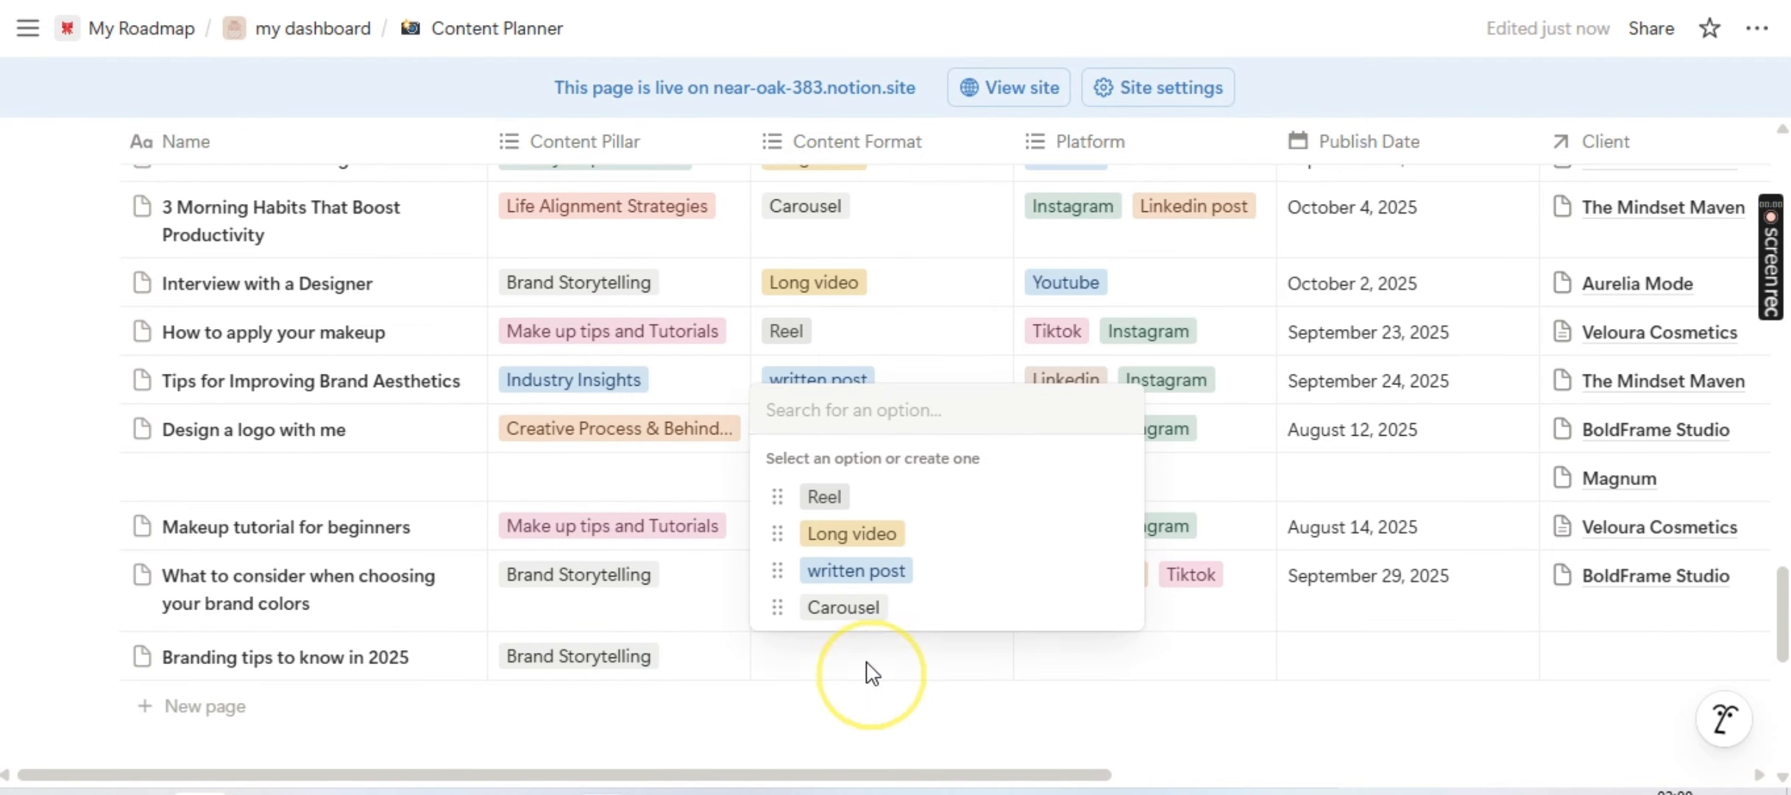
click(893, 533)
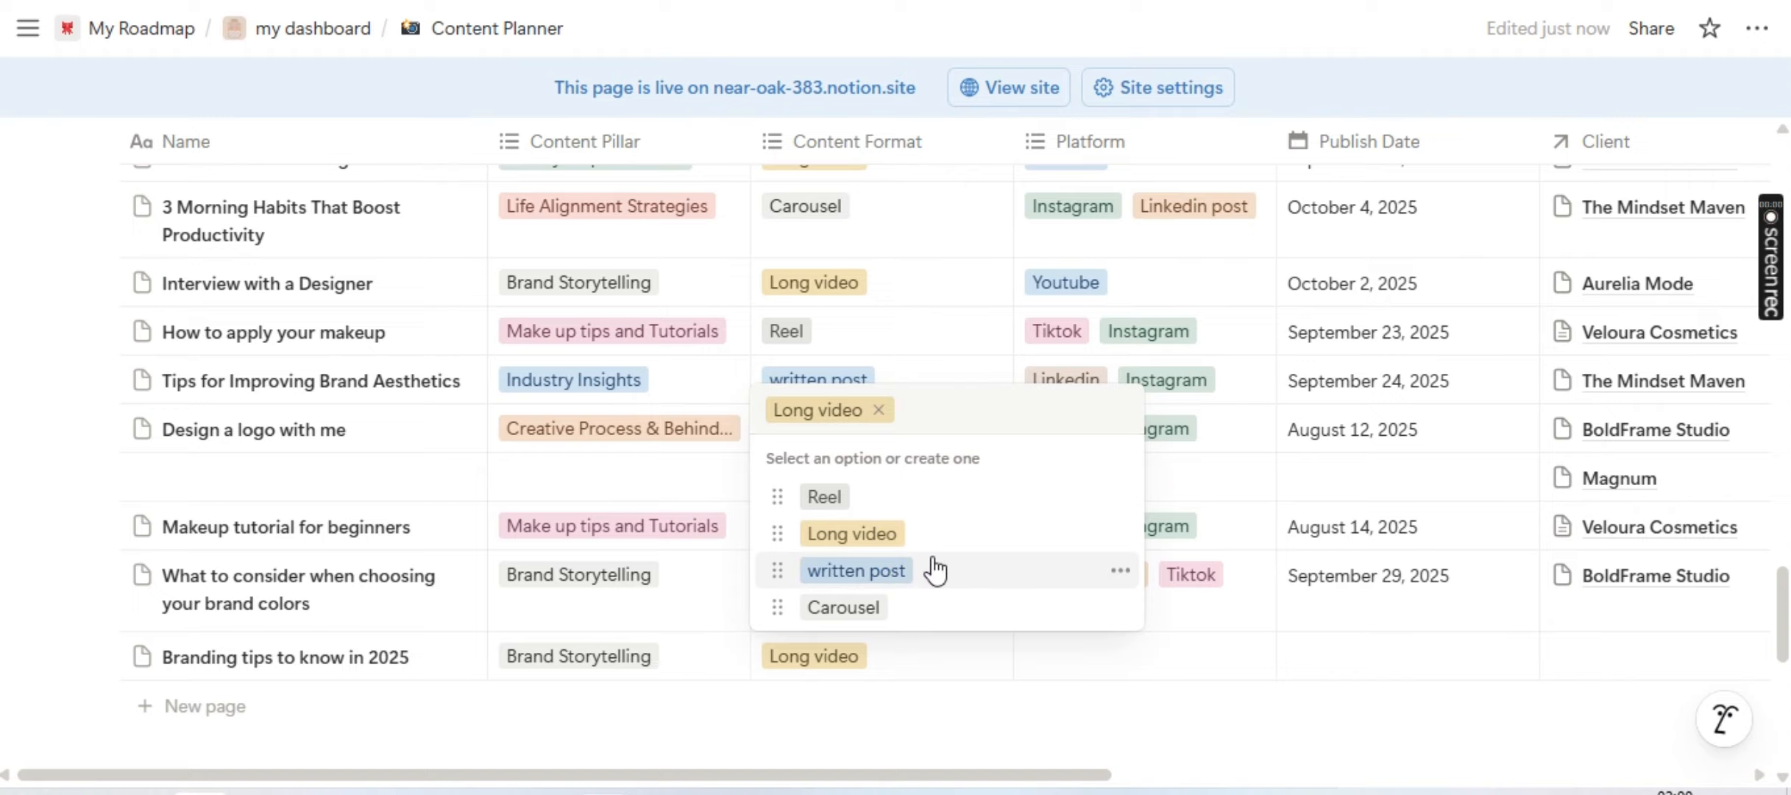
- Set the Platform of the "Branding tips to know in 2025" entry to Youtube
click(1185, 652)
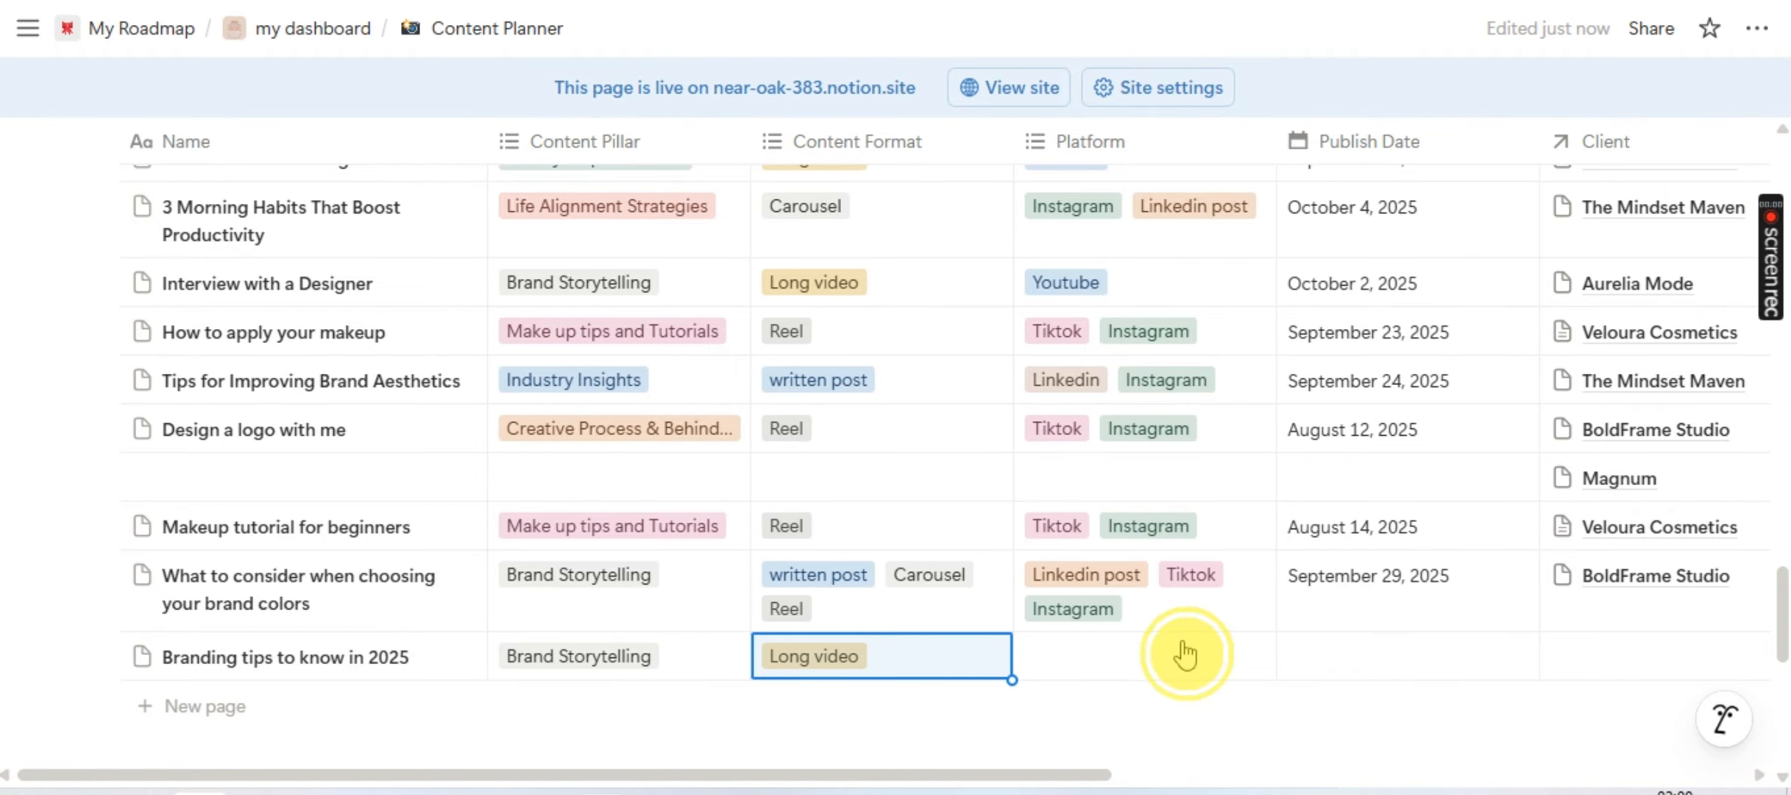
click(1179, 649)
click(1138, 550)
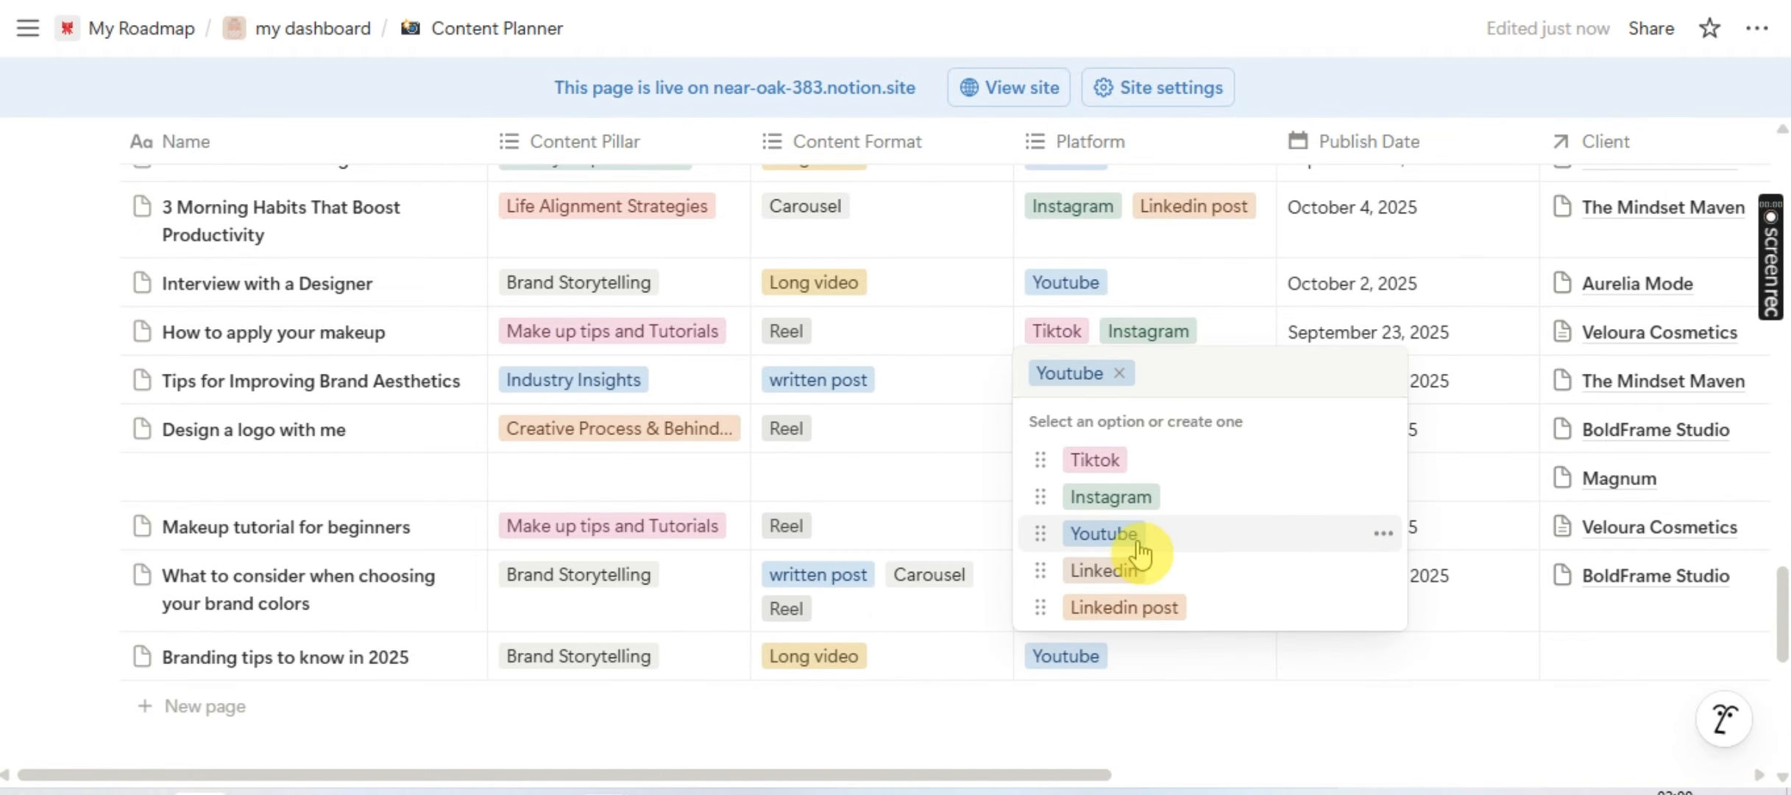
- Add Reel as a second Content Format for the "Branding tips to know in 2025" entry
click(945, 654)
click(944, 652)
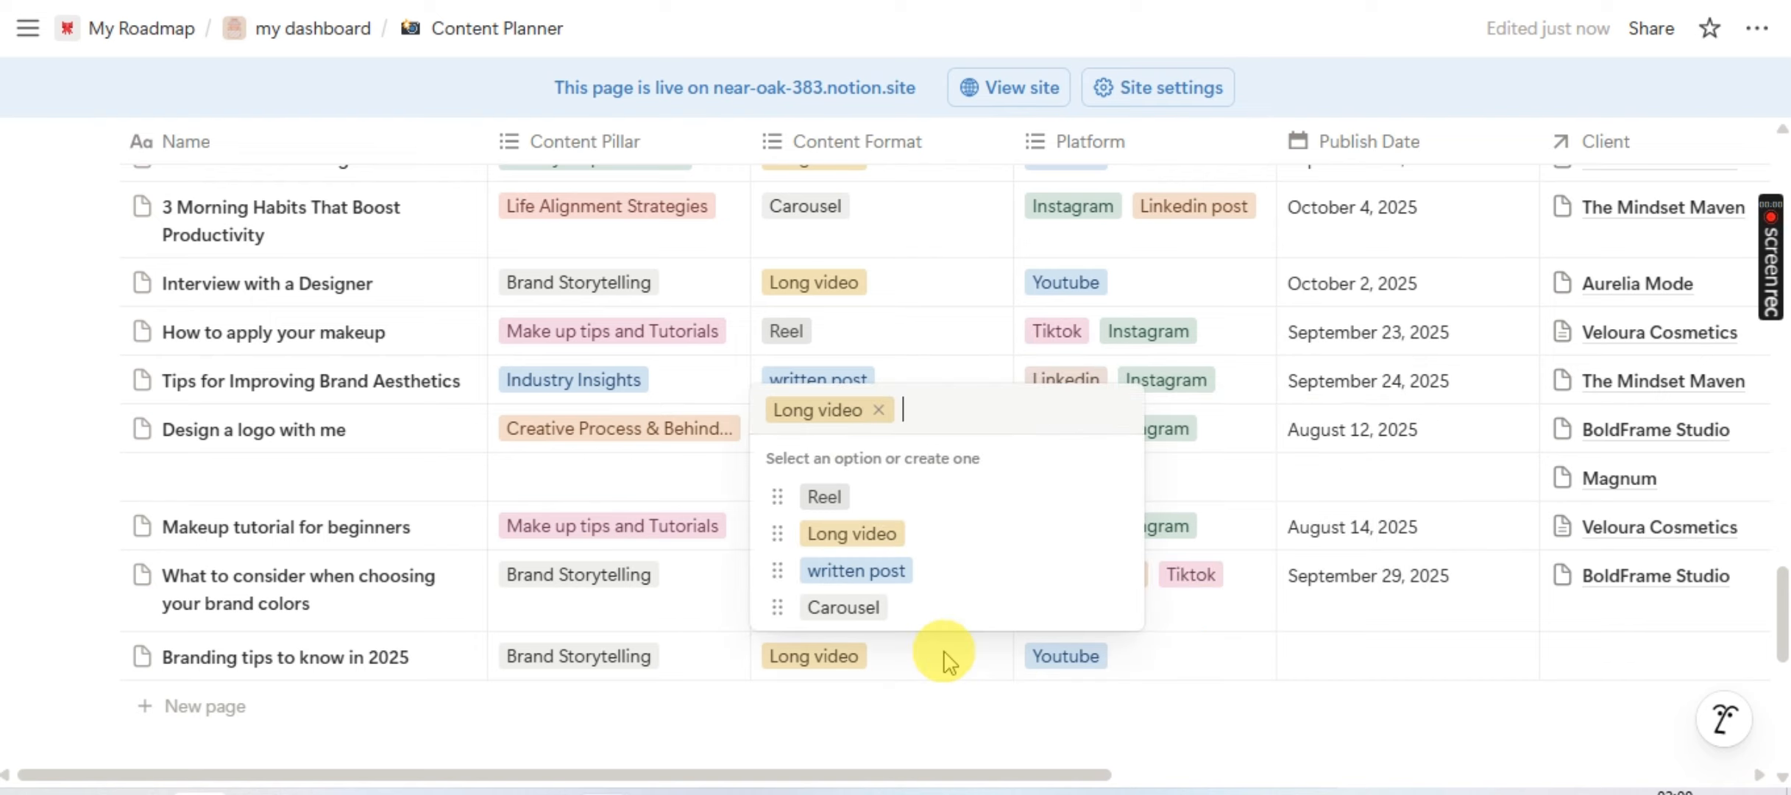
click(885, 515)
click(1193, 661)
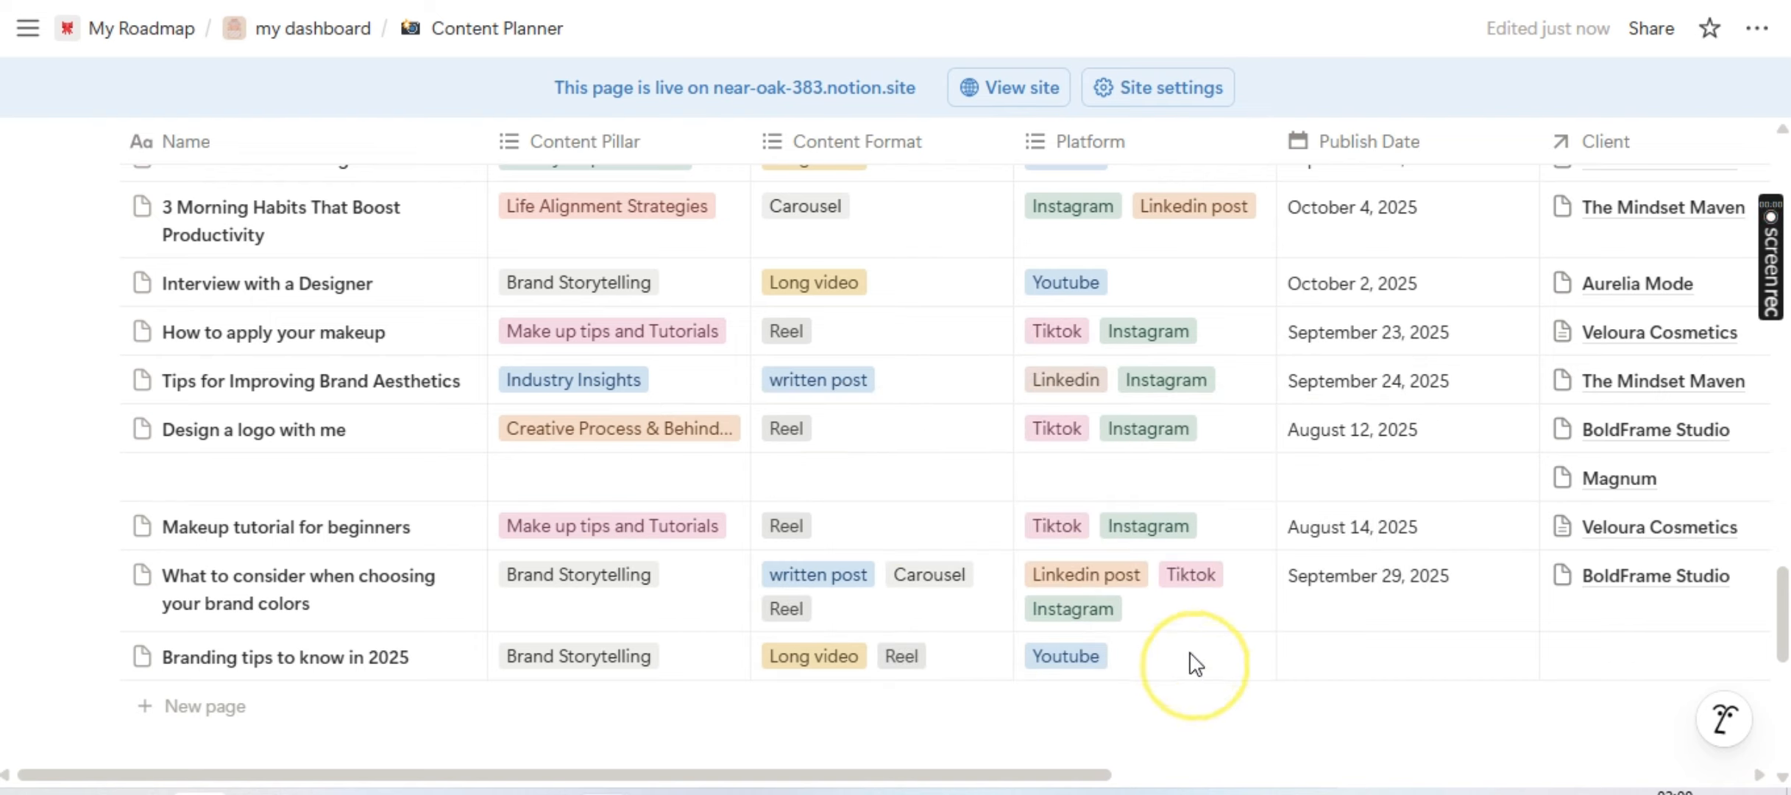
- Add Tiktok and Instagram to the platforms of the "Branding tips to know in 2025" entry
click(1196, 663)
click(1156, 461)
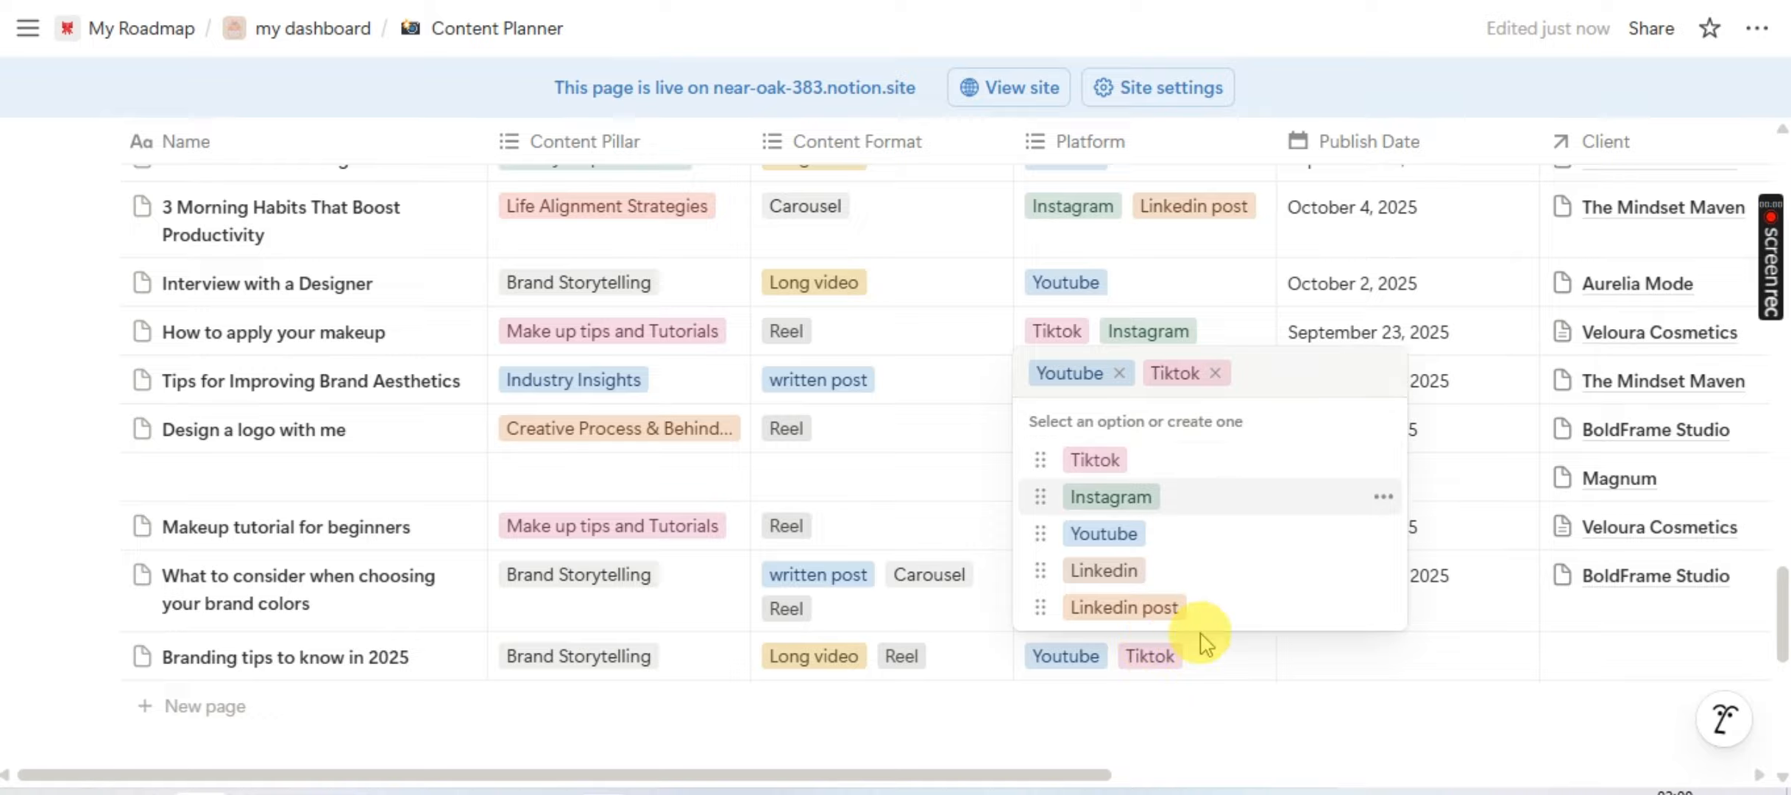
click(1152, 508)
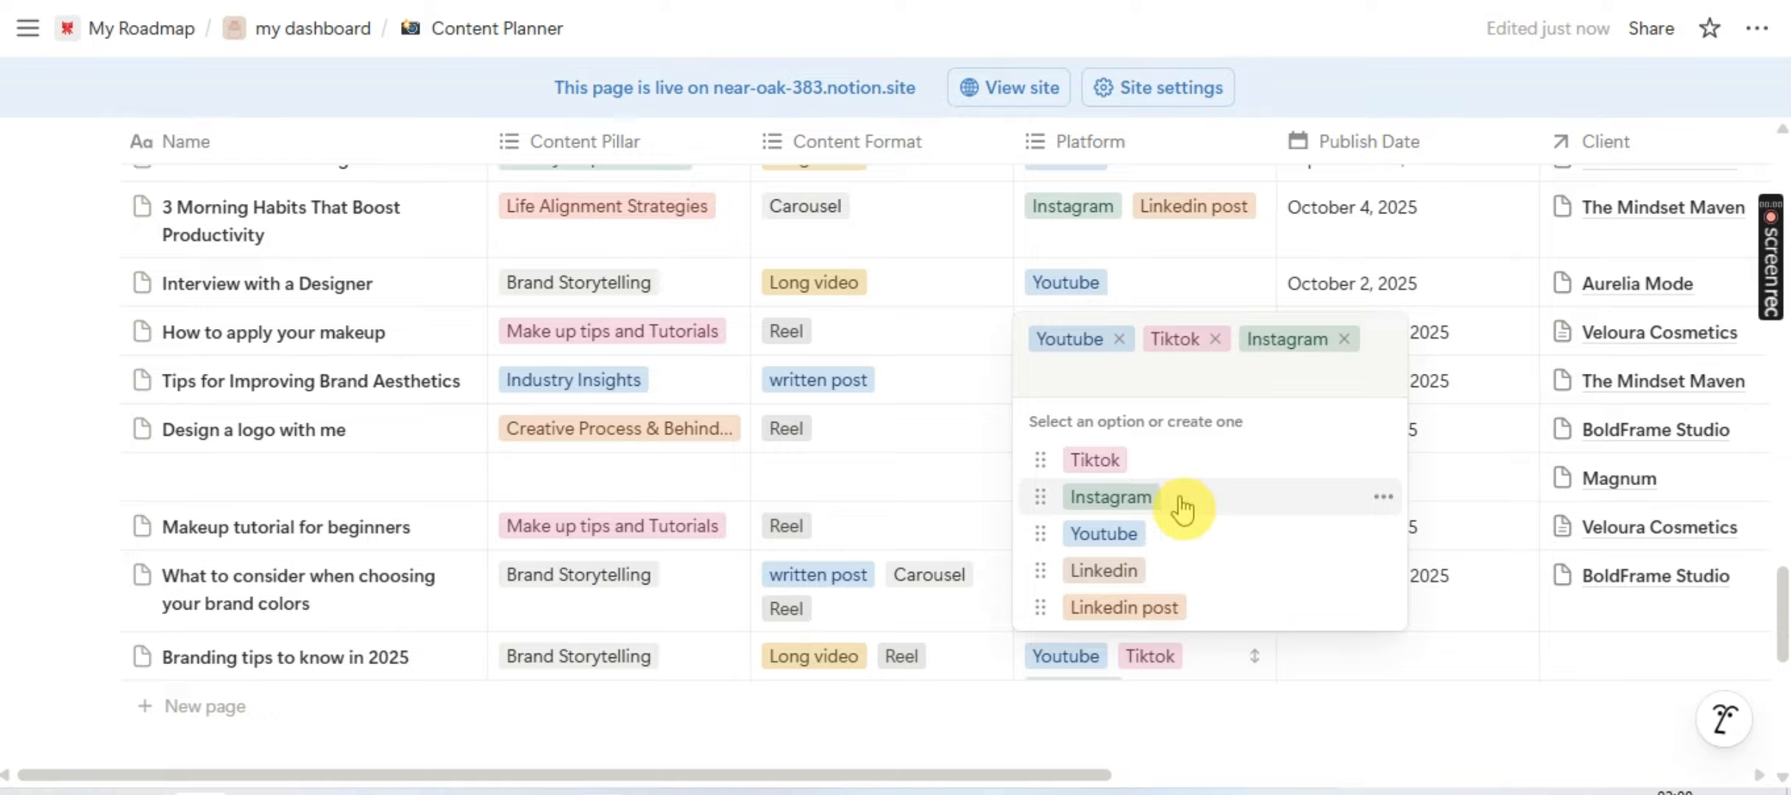
click(1240, 650)
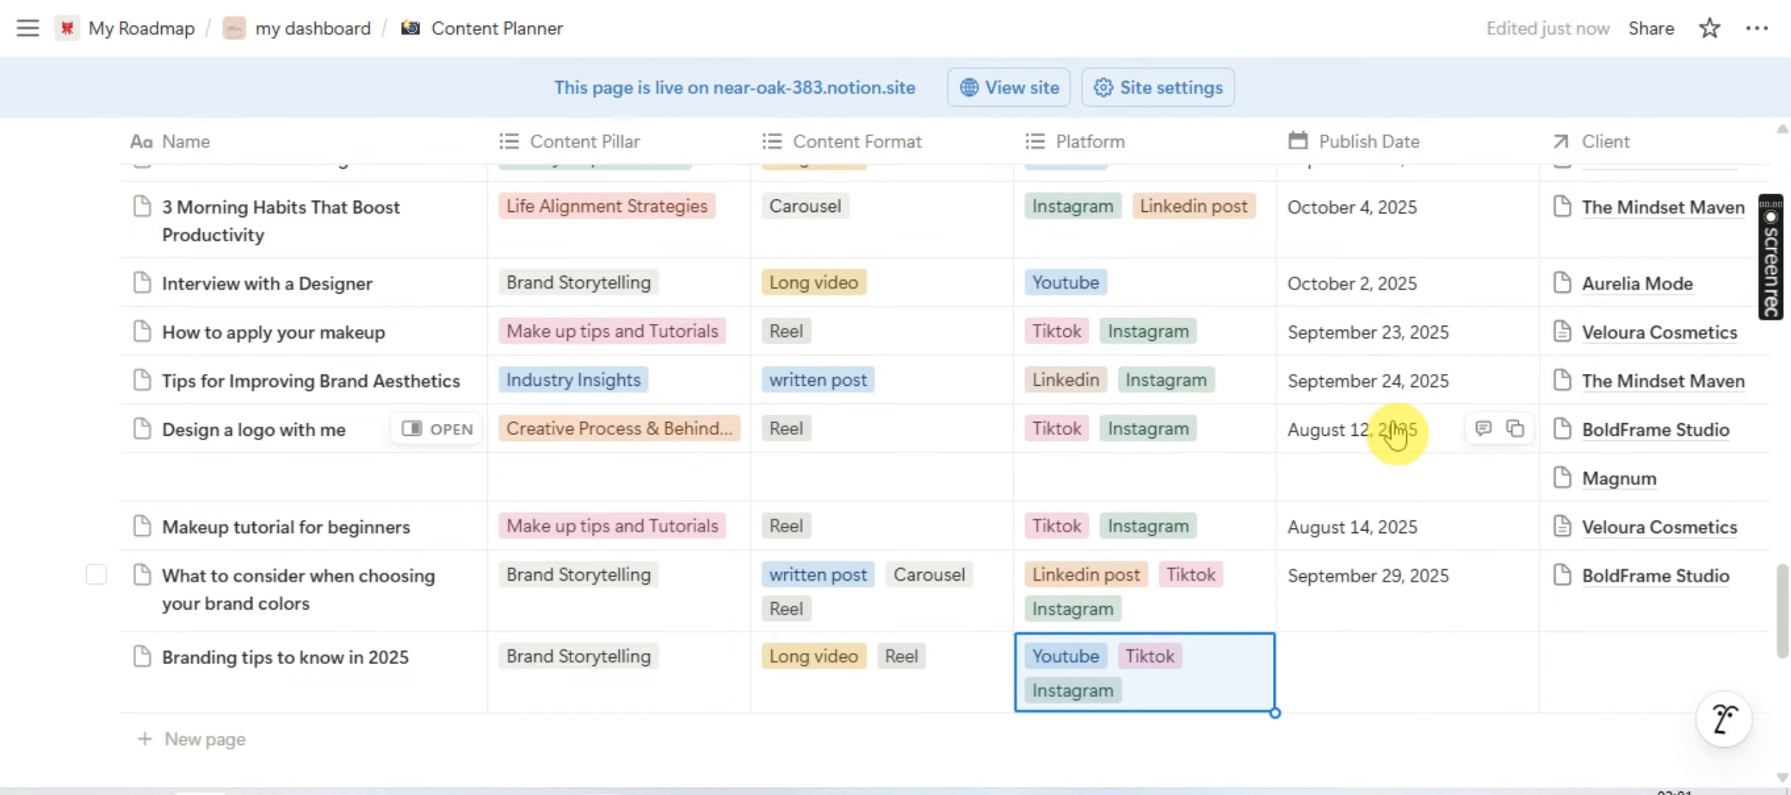
- Link BoldFrame Studio from the Clients' Database as the client of the "Branding tips to know in 2025" entry
scroll(1398, 699, right, 5)
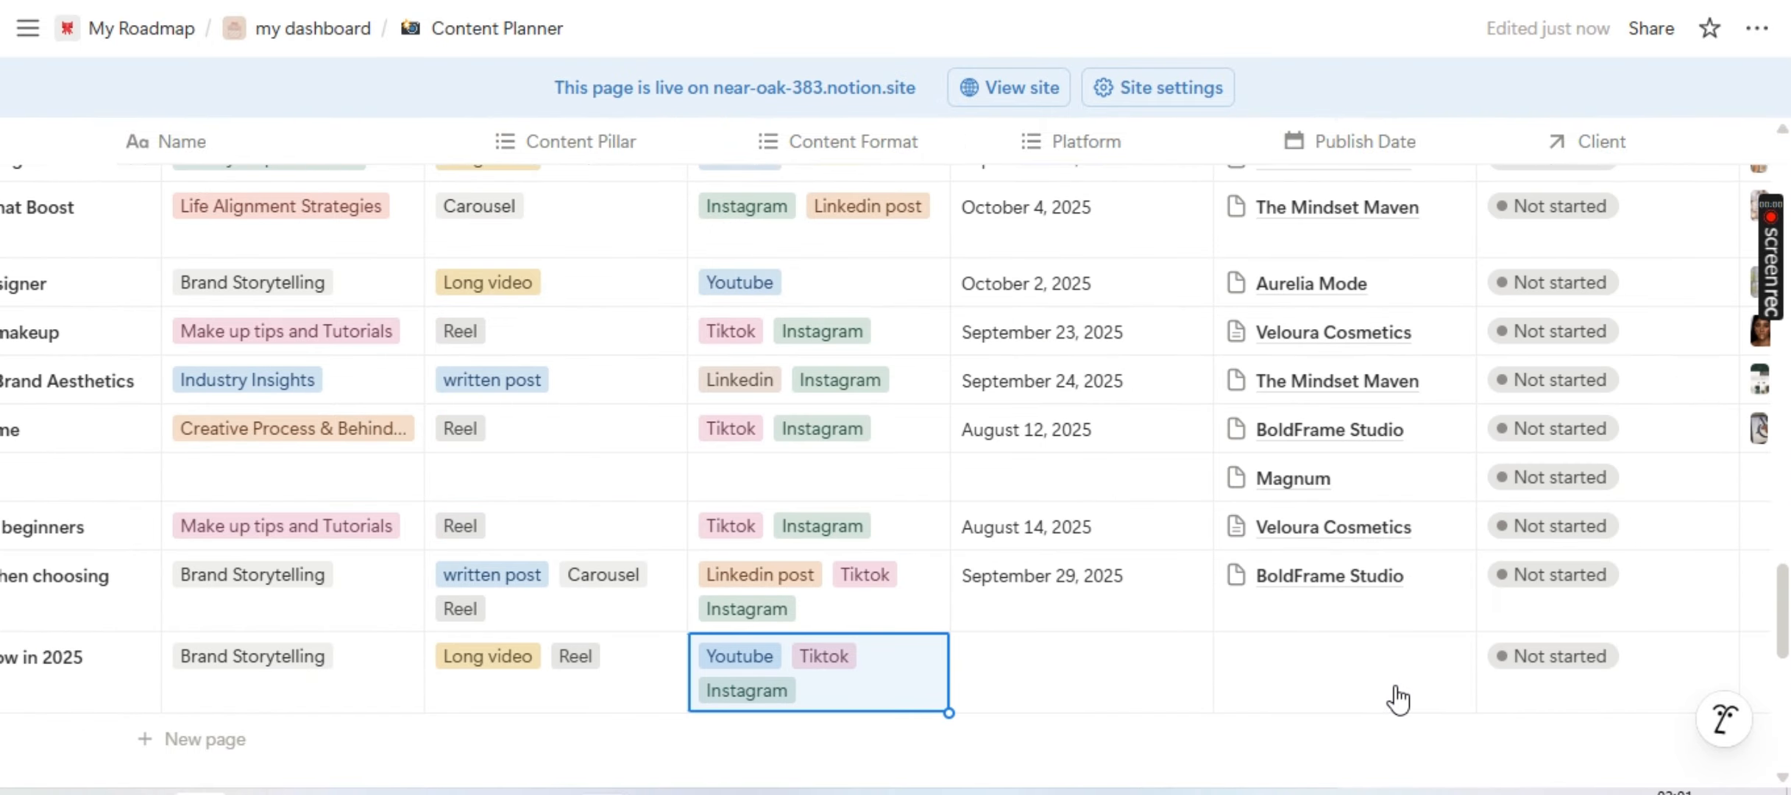
click(1317, 688)
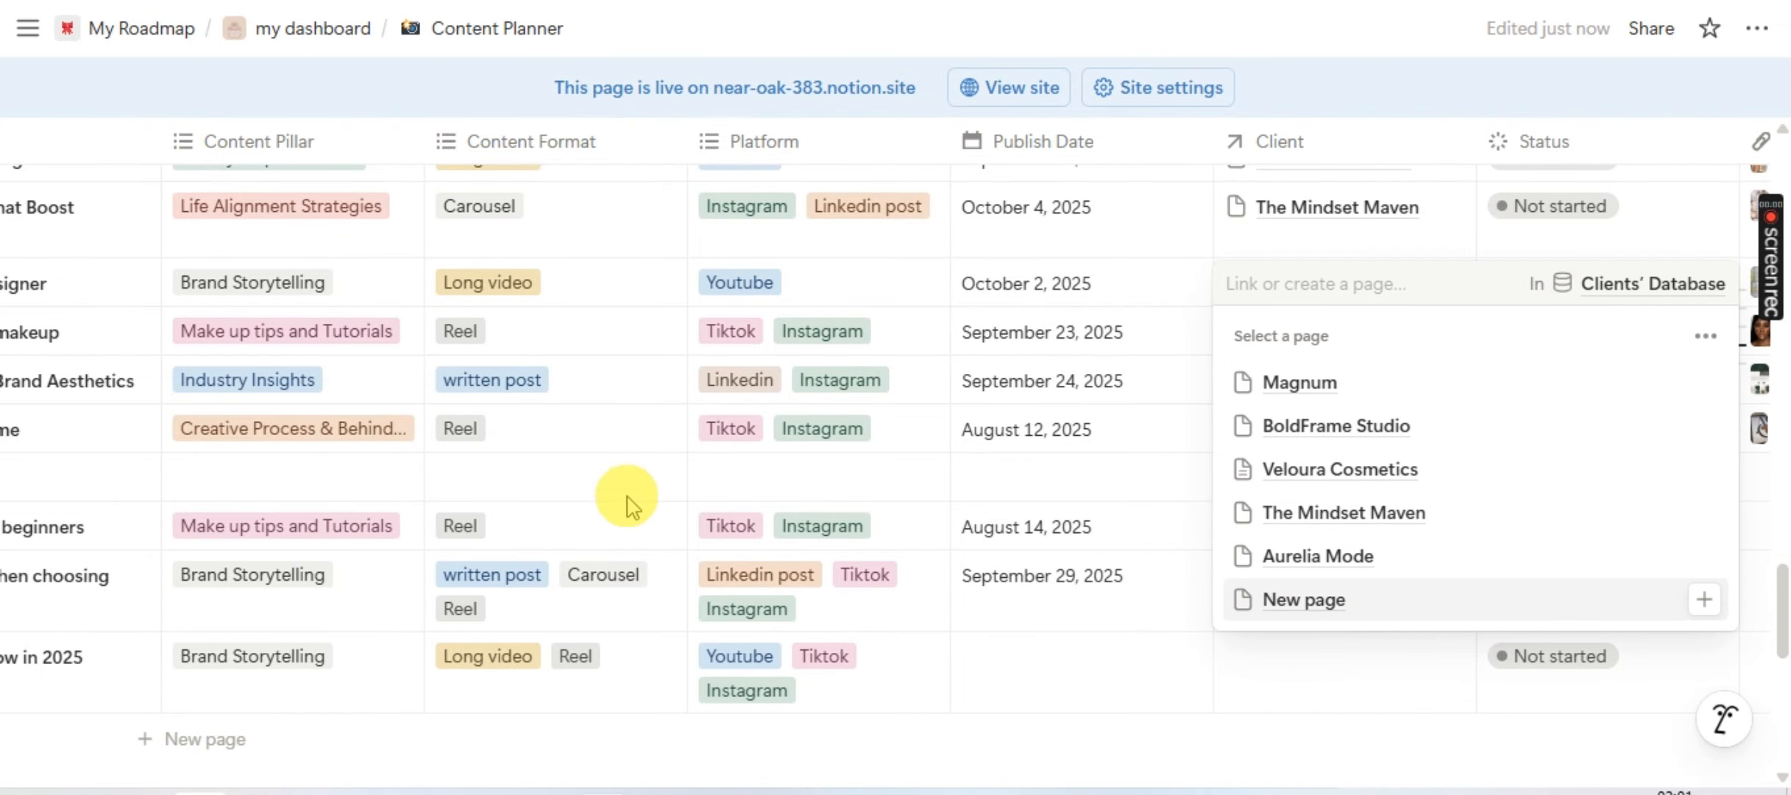
click(1320, 423)
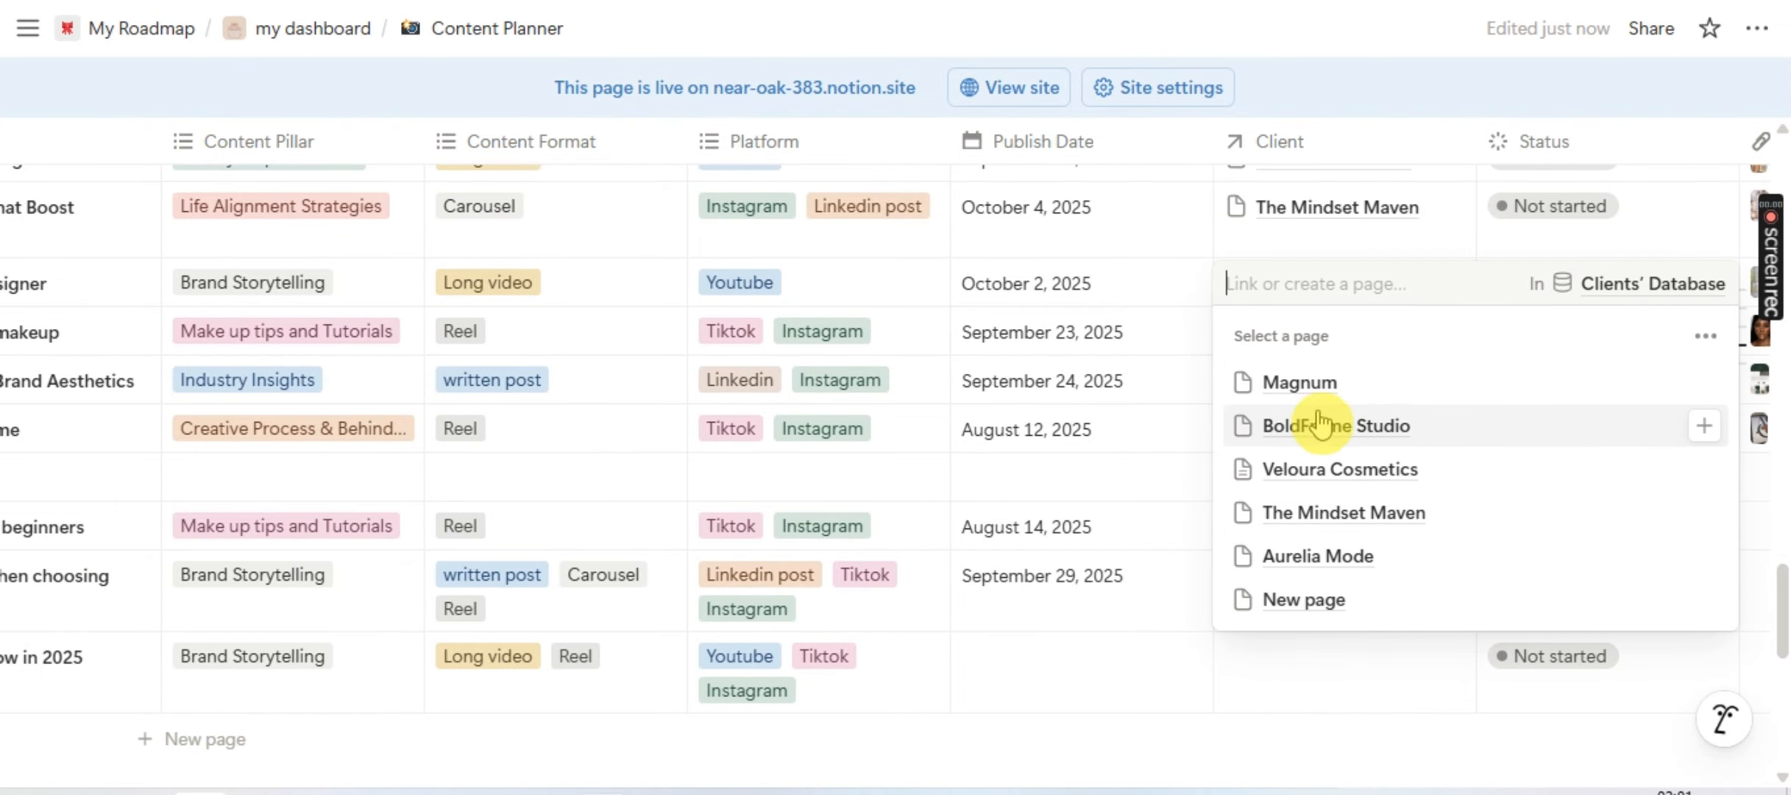
click(1363, 434)
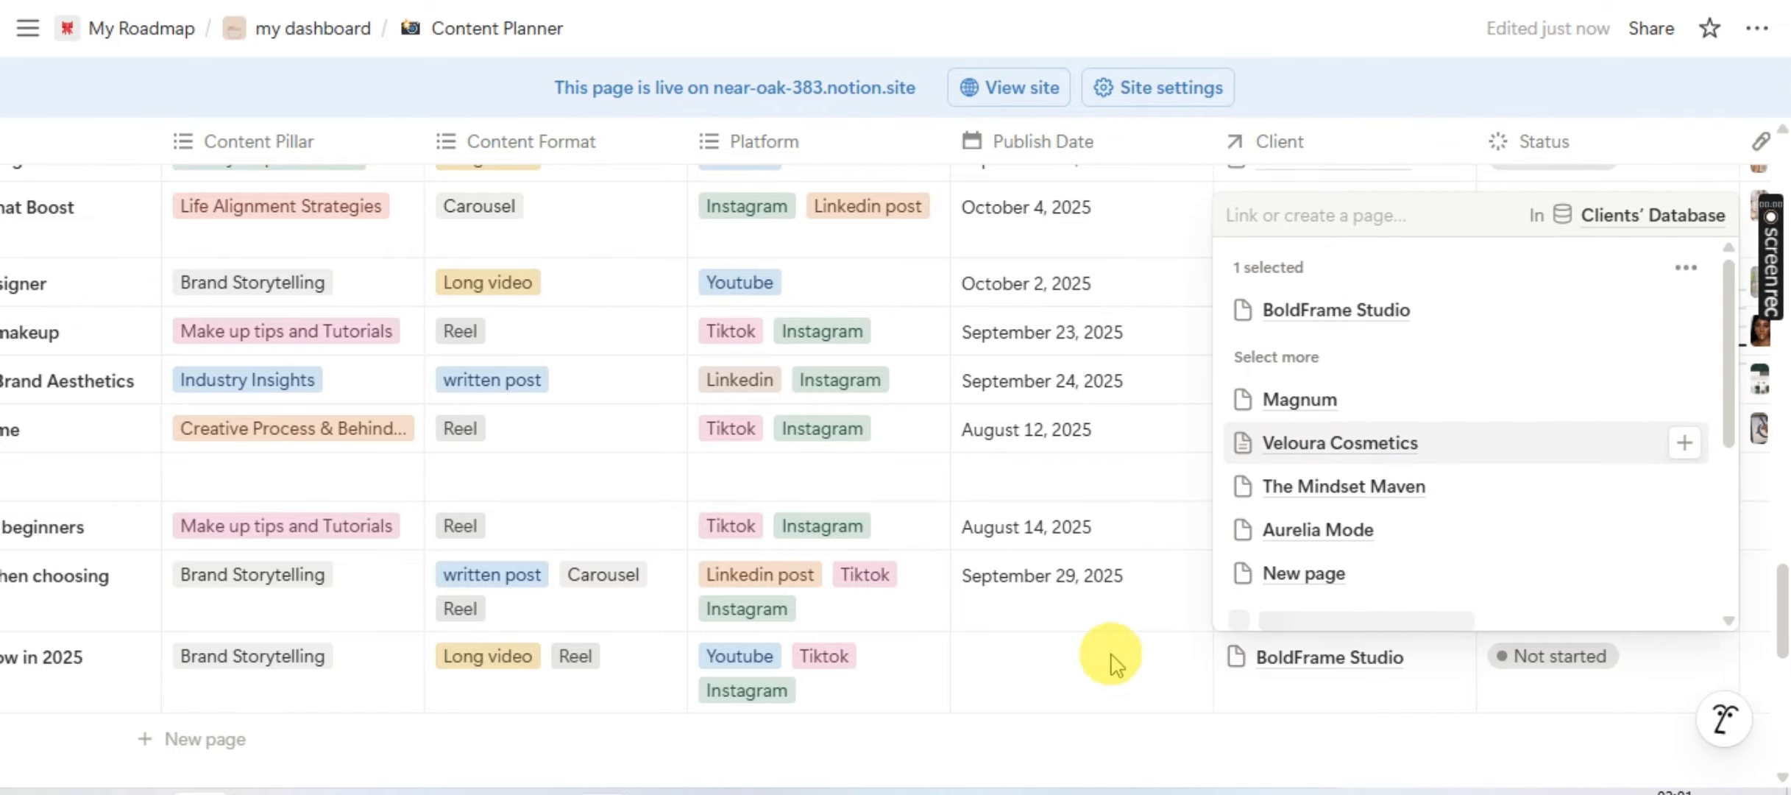
click(1284, 710)
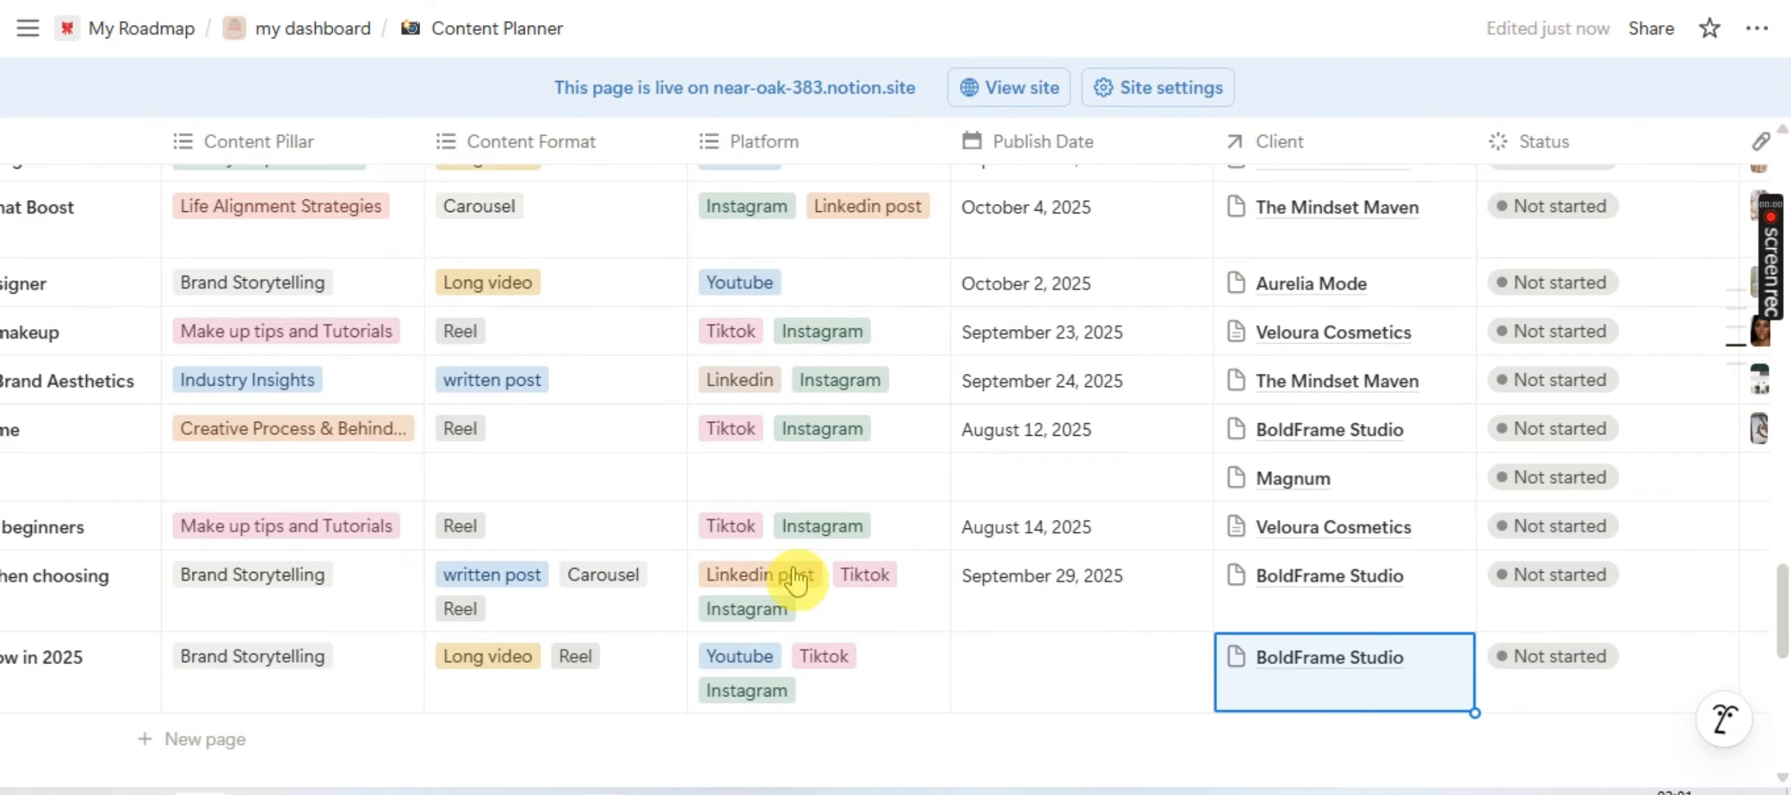
- Check the new entry's columns across the Content Bank, and examine the Clients table's names, industries, contact columns and contract details
scroll(435, 707, left, 5)
scroll(679, 684, right, 10)
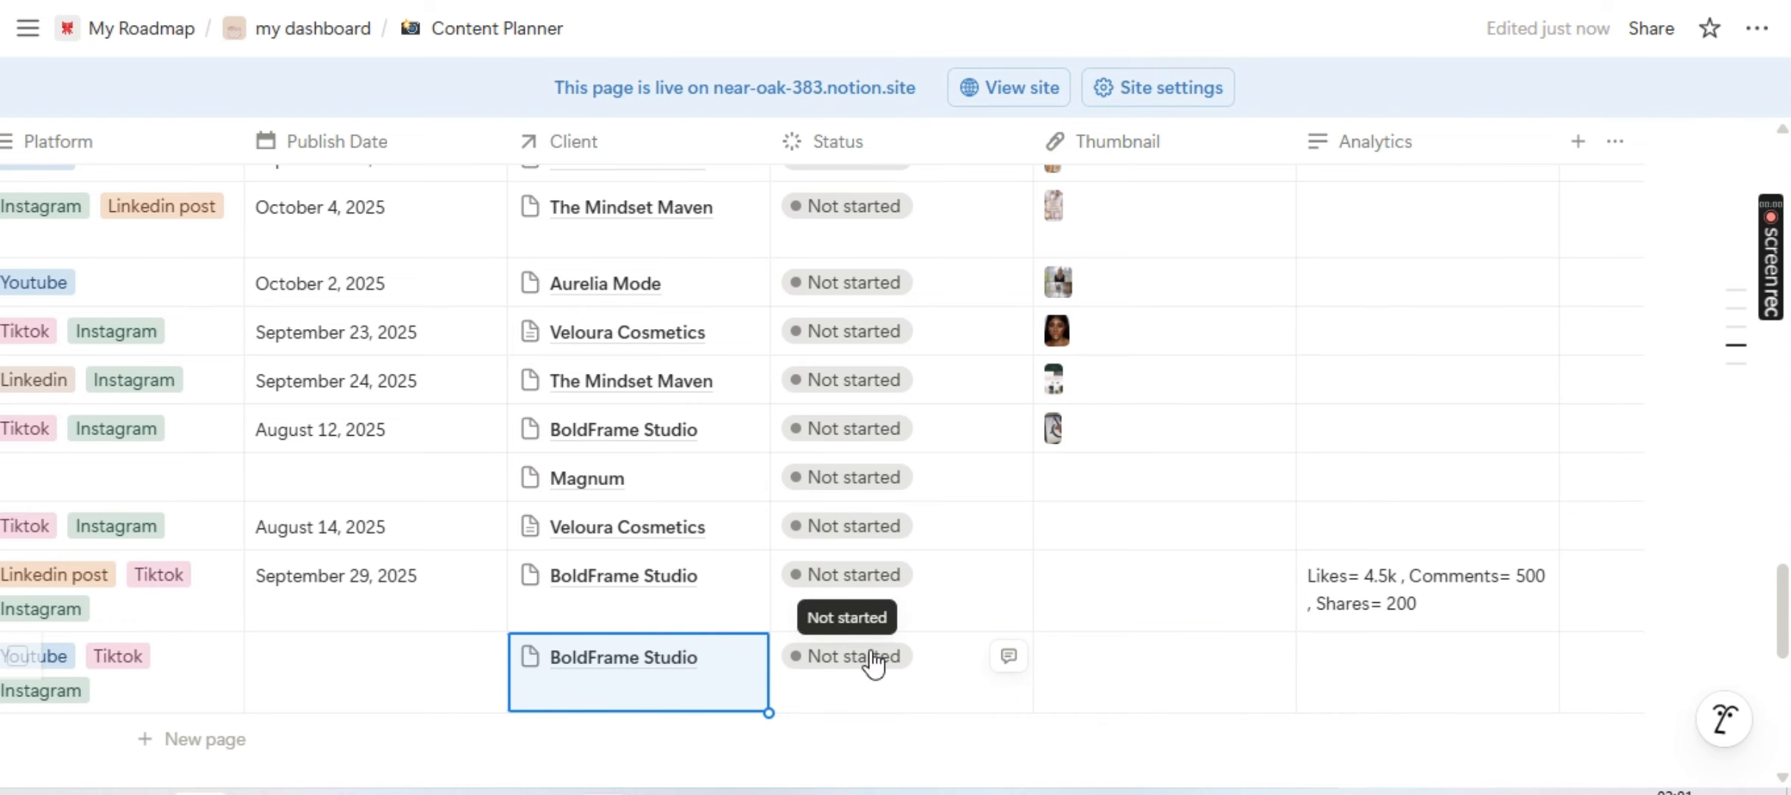
scroll(633, 702, left, 10)
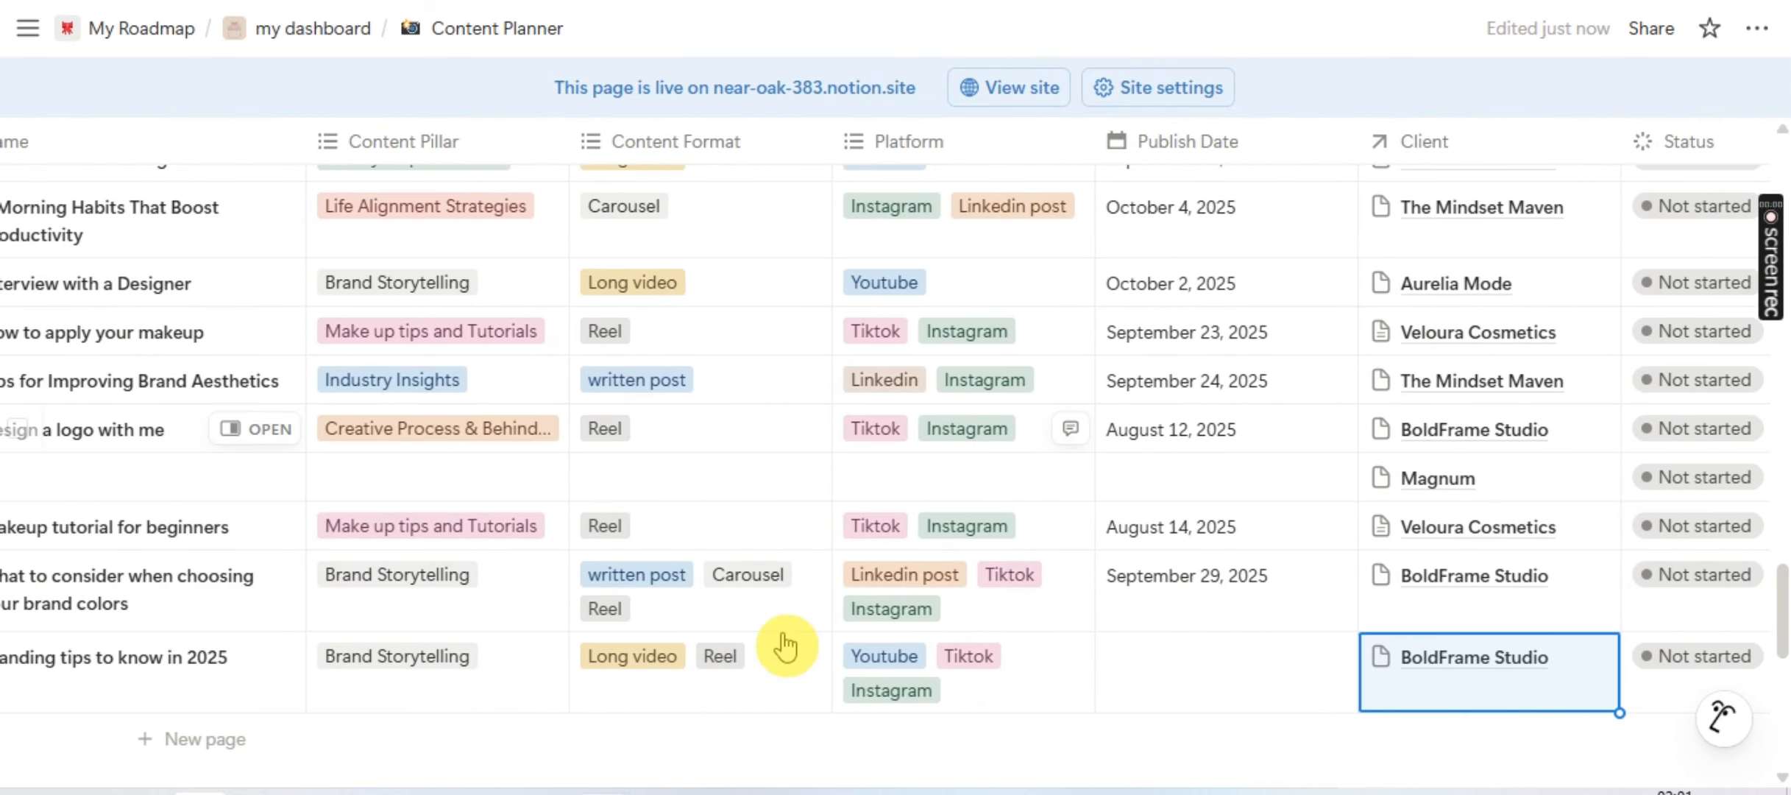
scroll(786, 647, left, 3)
scroll(786, 647, down, 6)
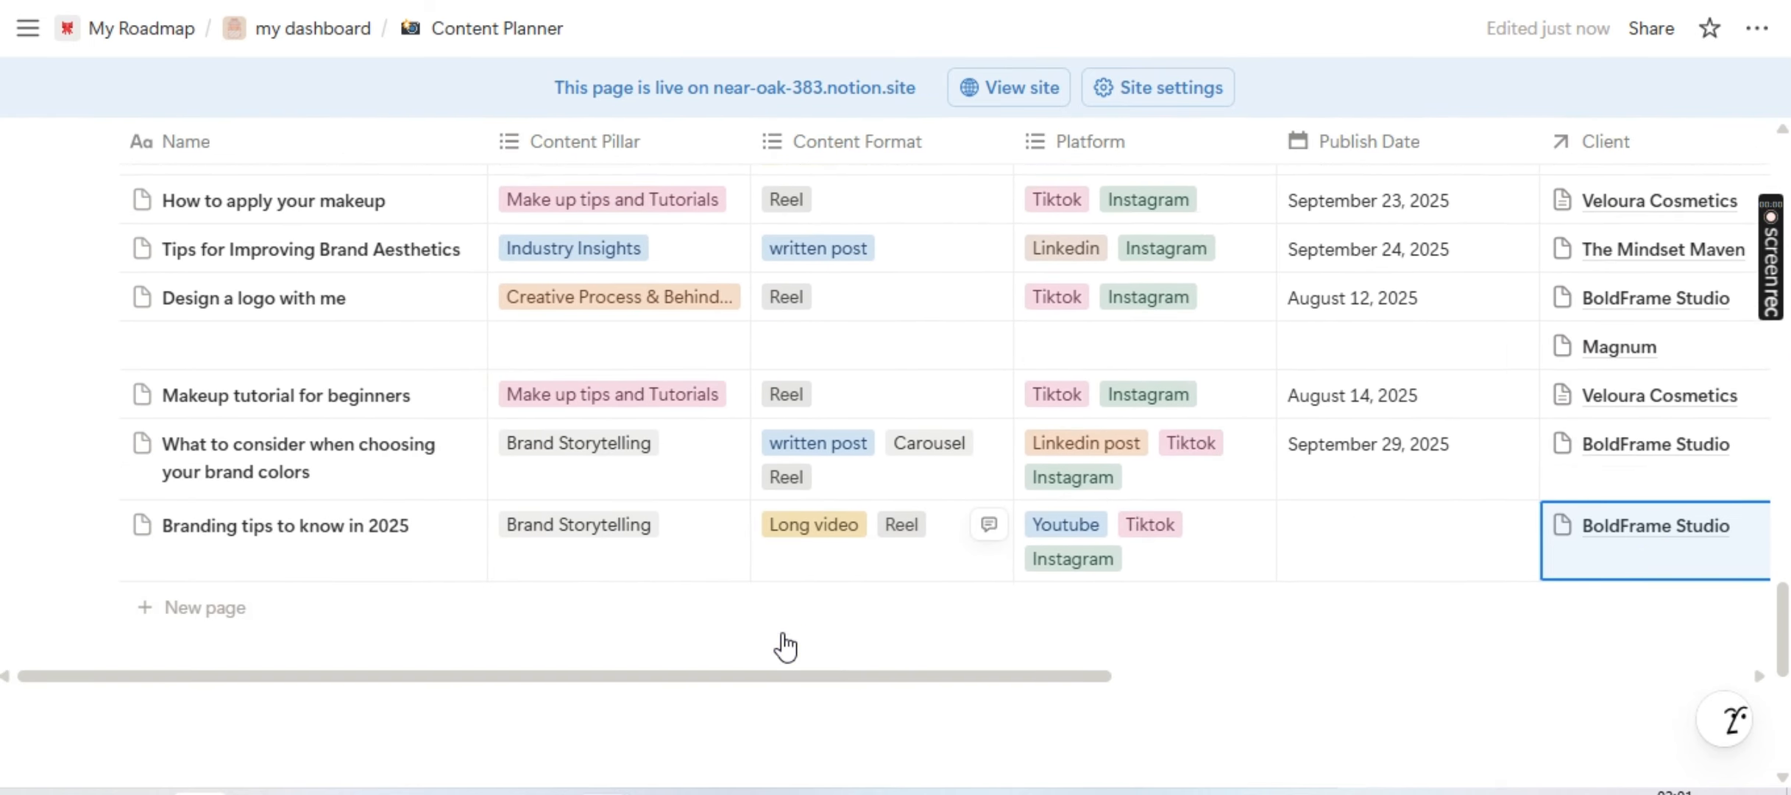
scroll(784, 640, down, 4)
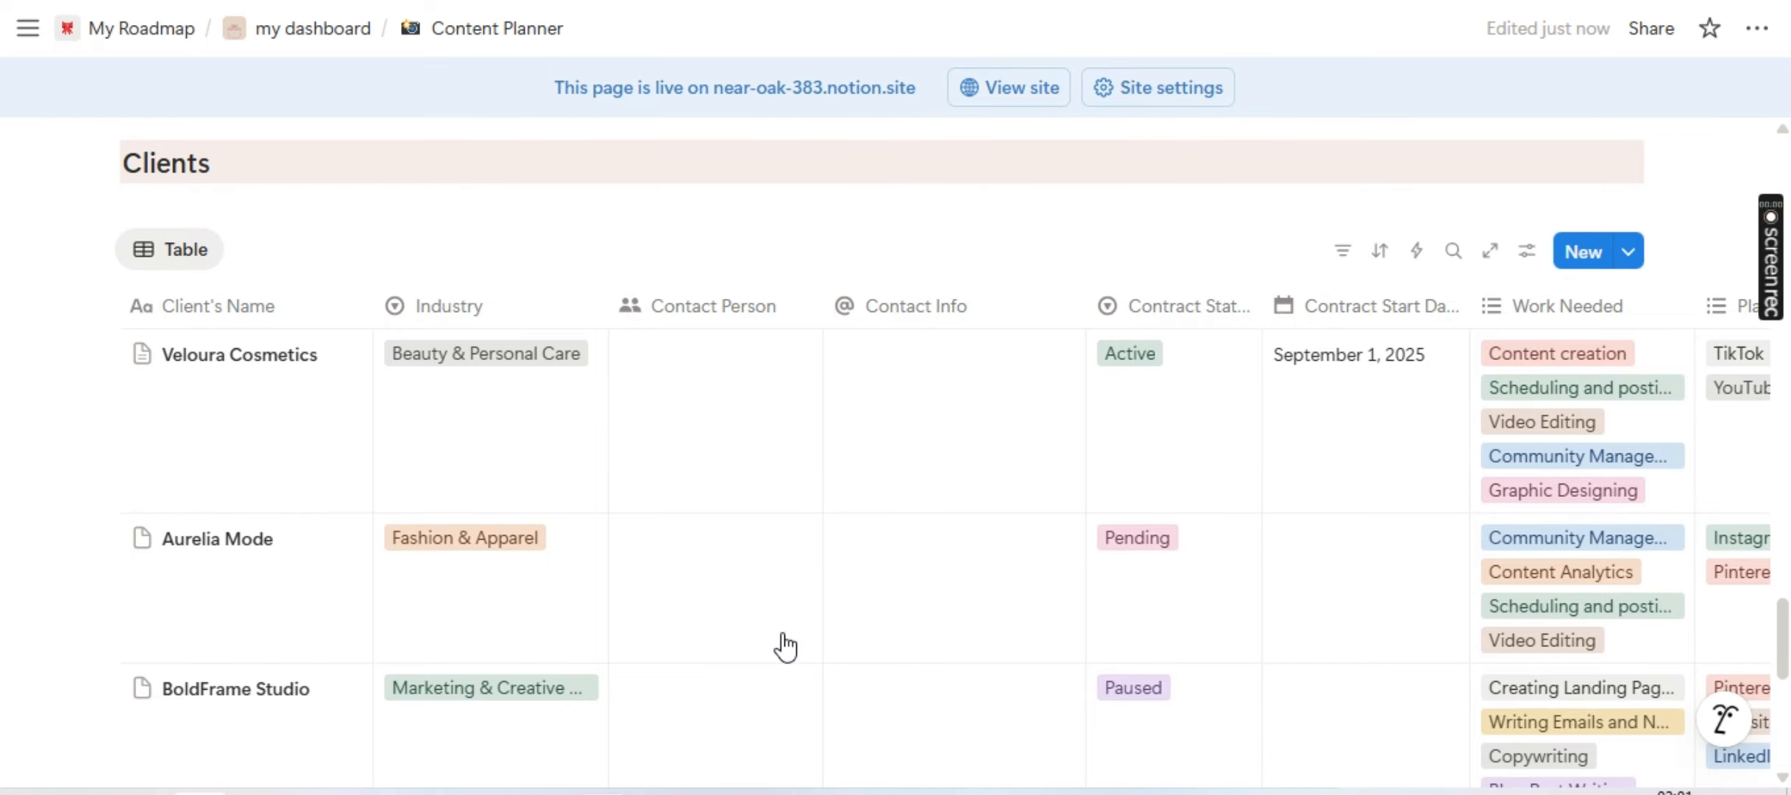
scroll(786, 648, down, 3)
scroll(786, 648, up, 2)
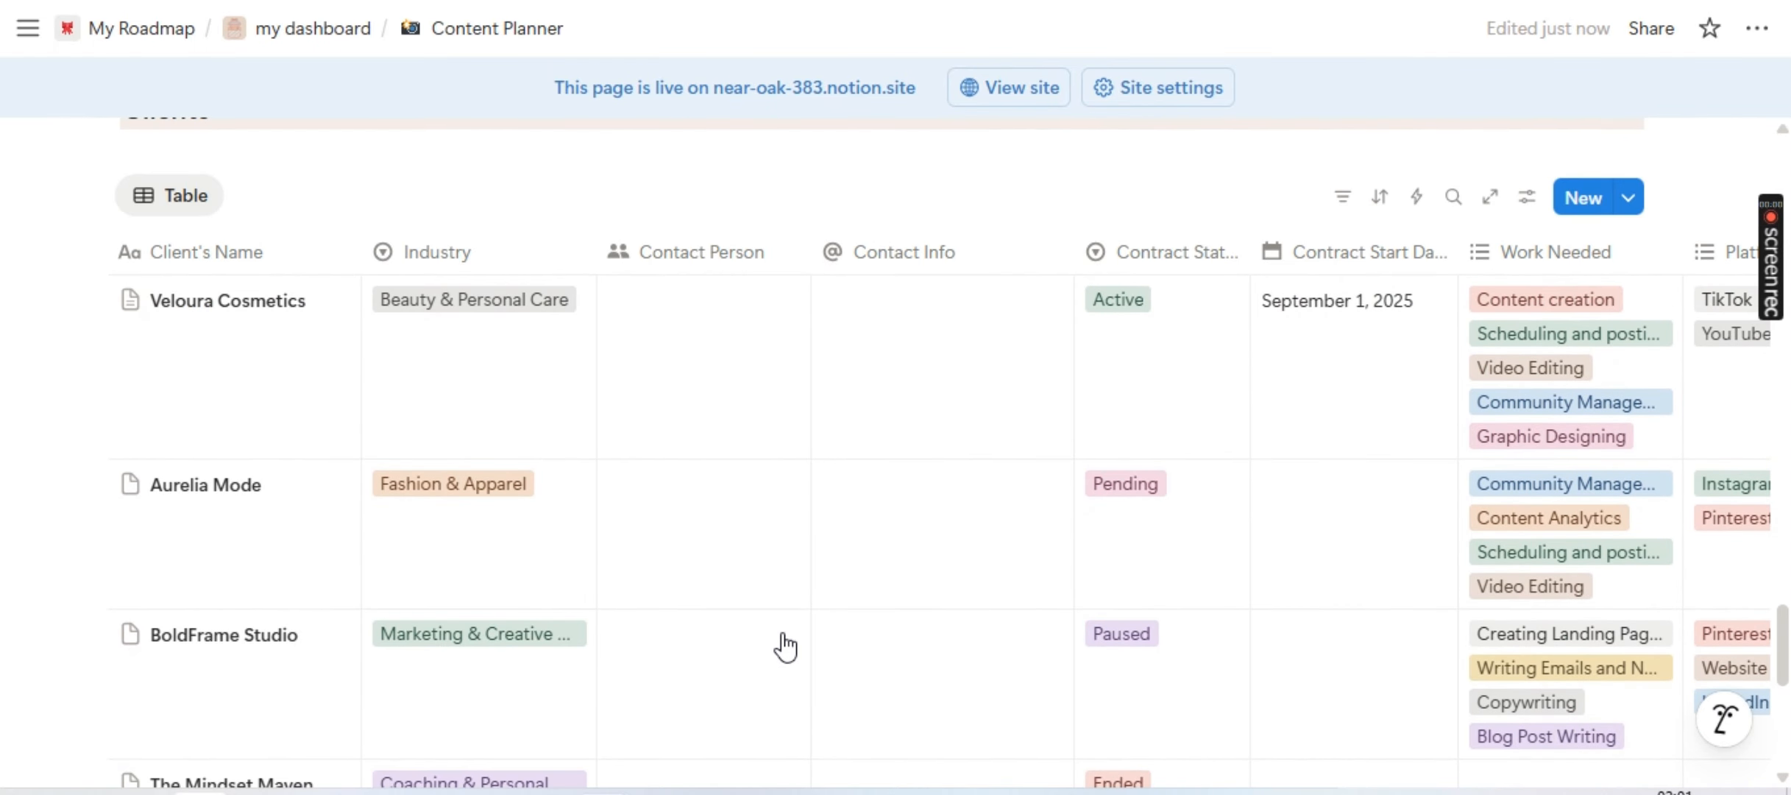
scroll(786, 647, down, 1)
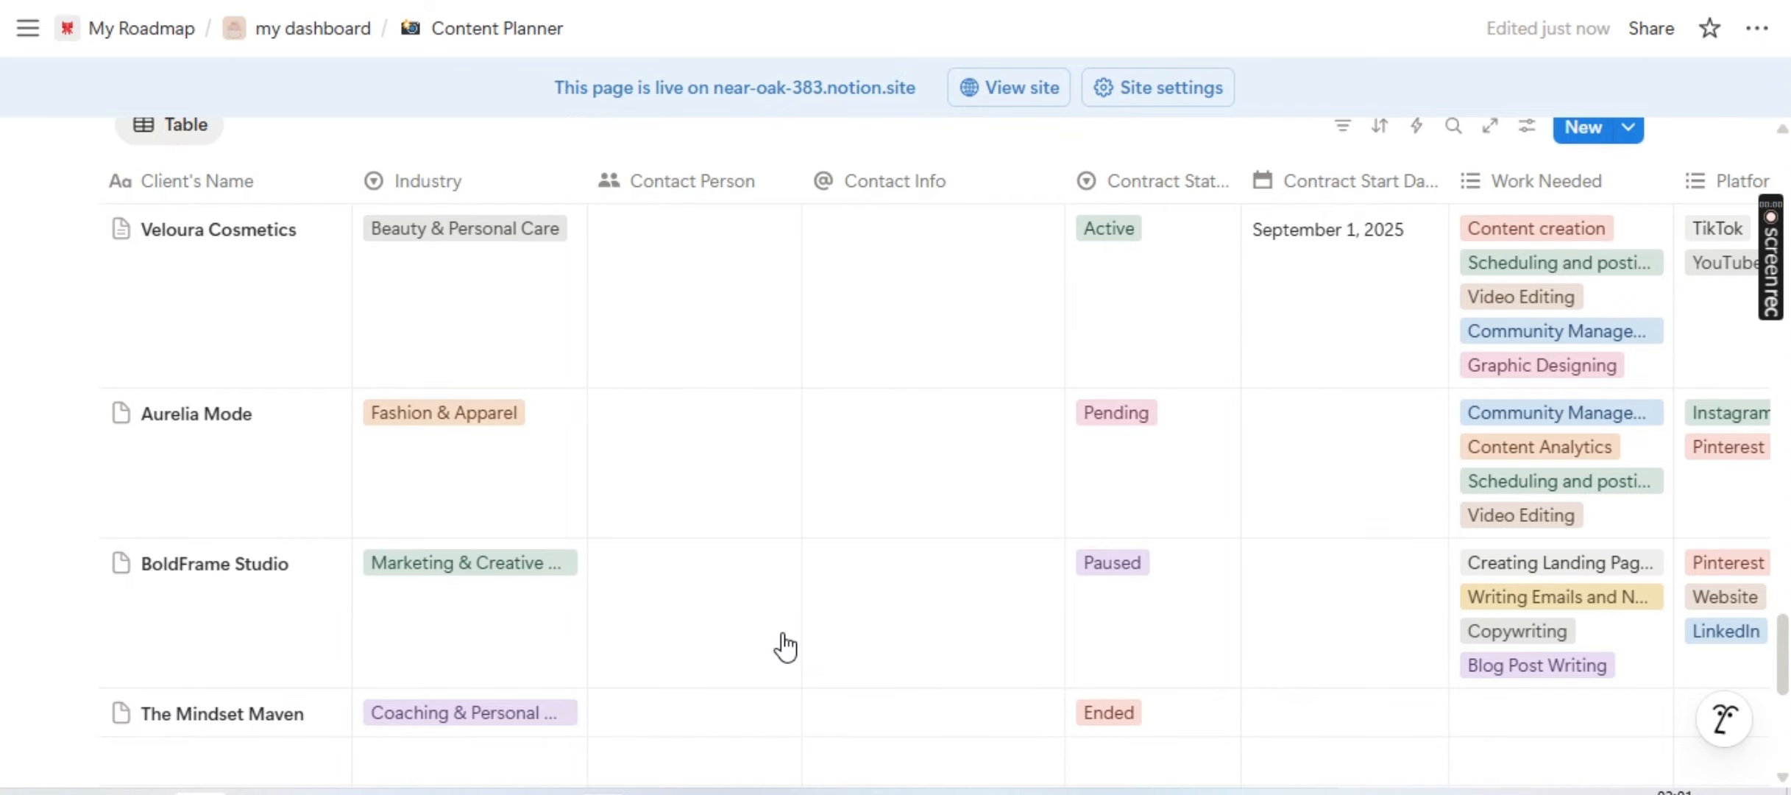
scroll(786, 644, down, 1)
scroll(786, 645, up, 2)
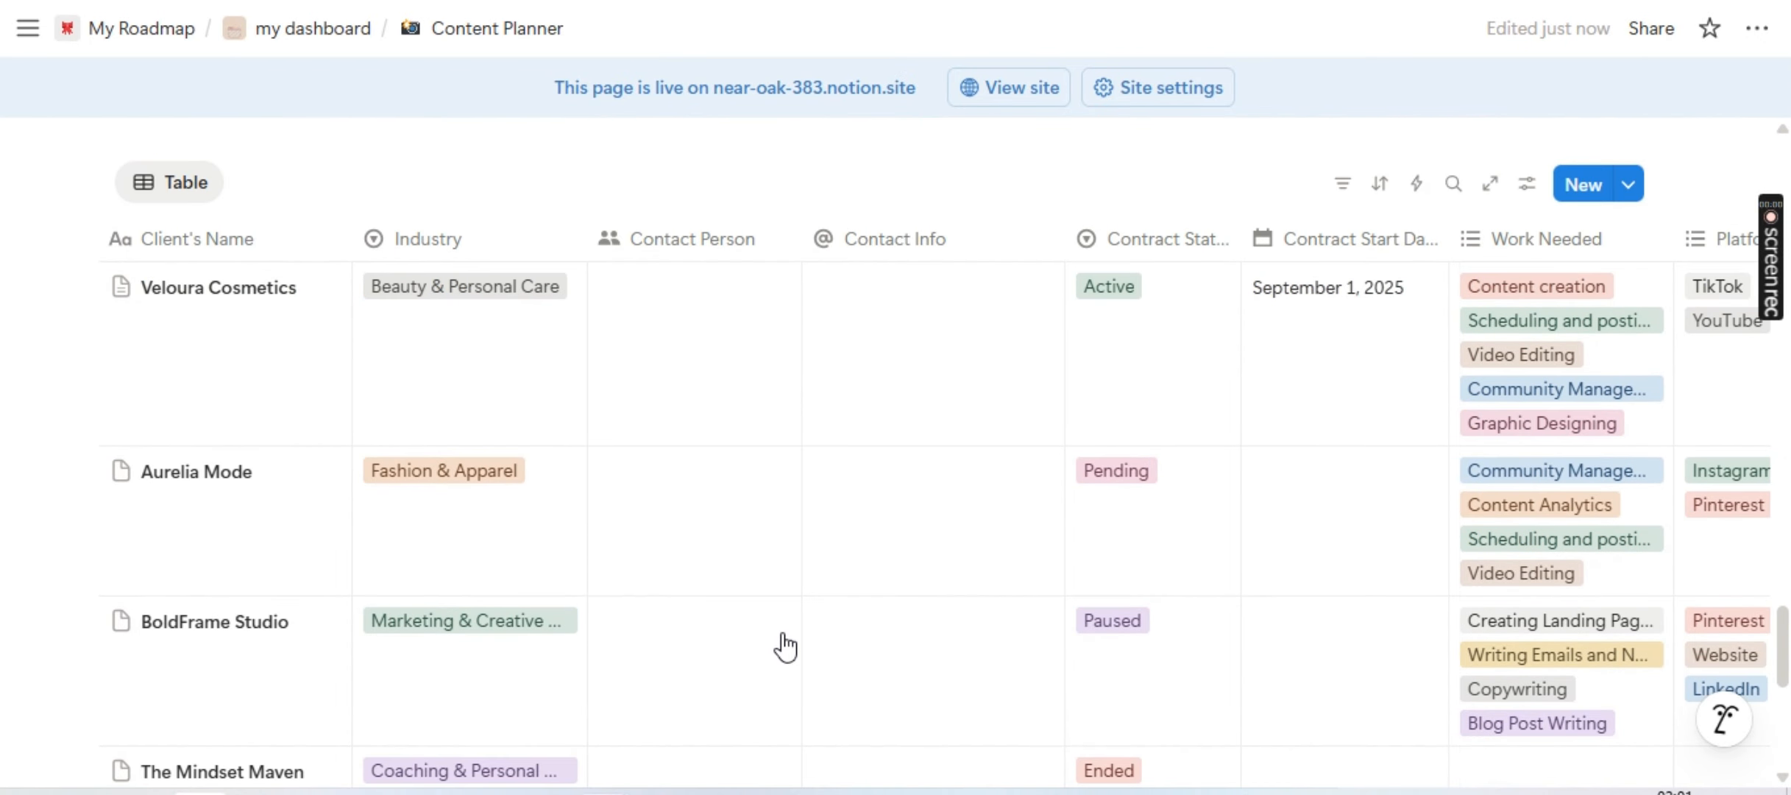
scroll(786, 644, up, 1)
click(383, 488)
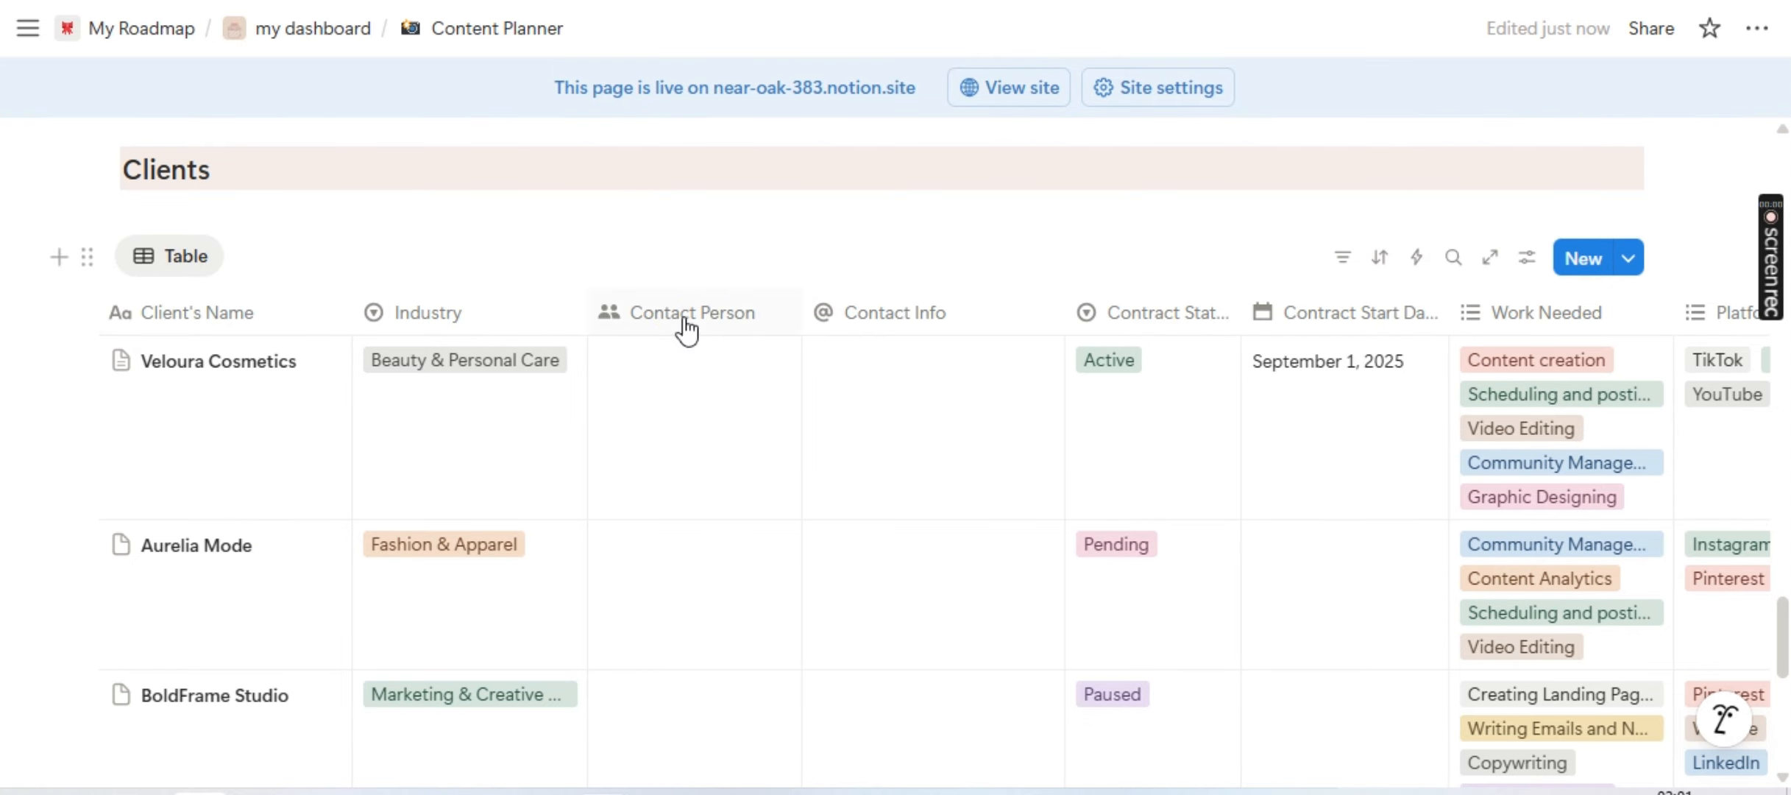
click(688, 400)
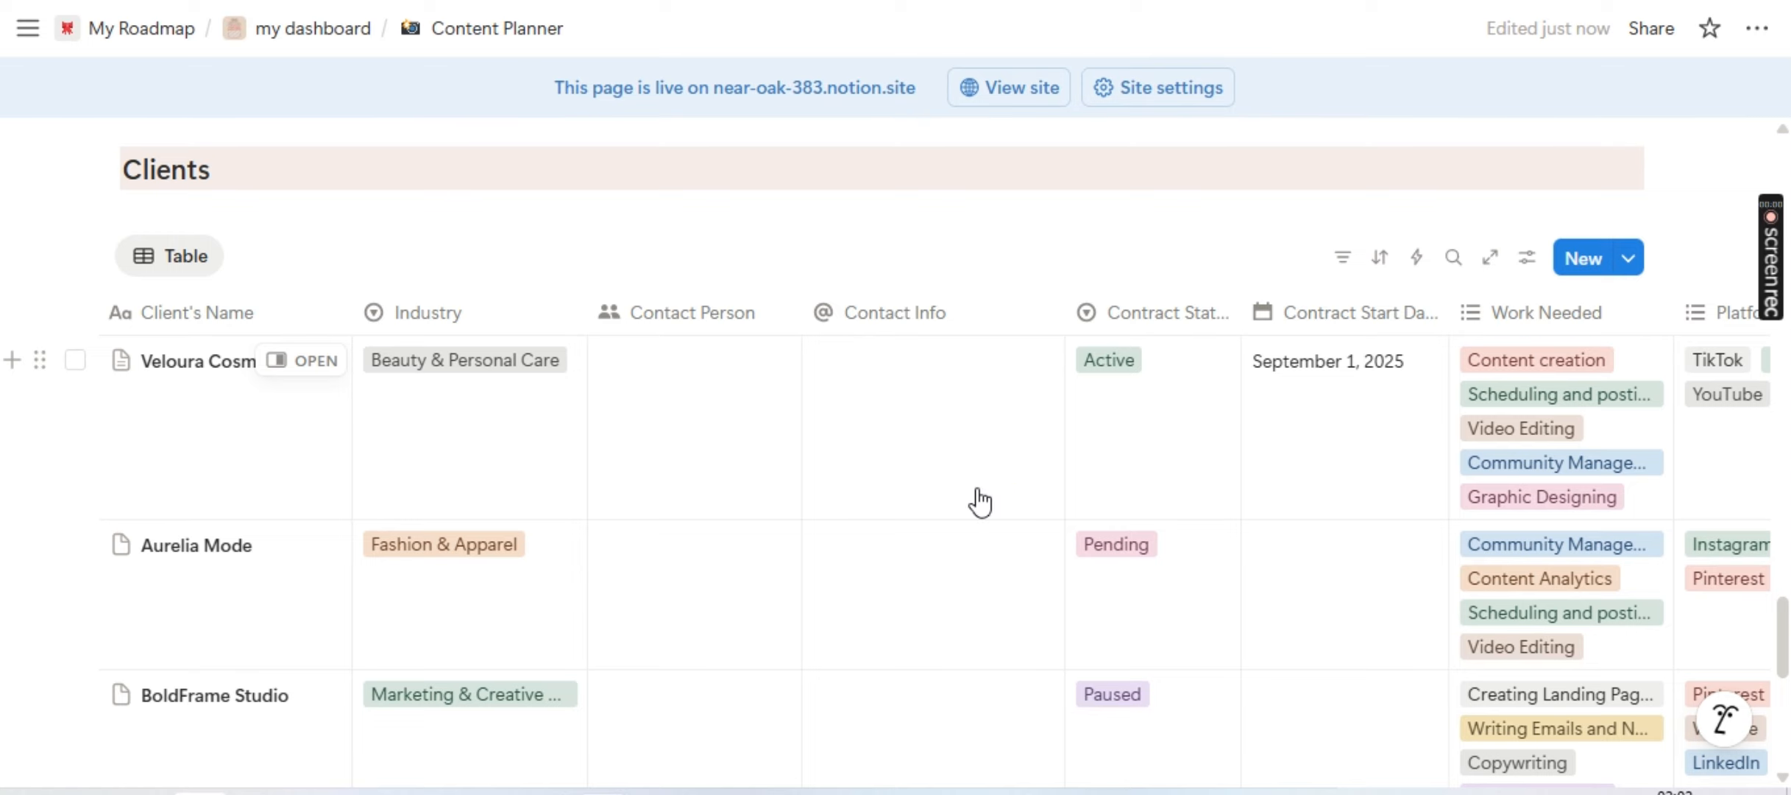
- Create a contract status option named "Discussion" and assign it to Veloura Cosmetics in the Clients table
scroll(904, 351, right, 3)
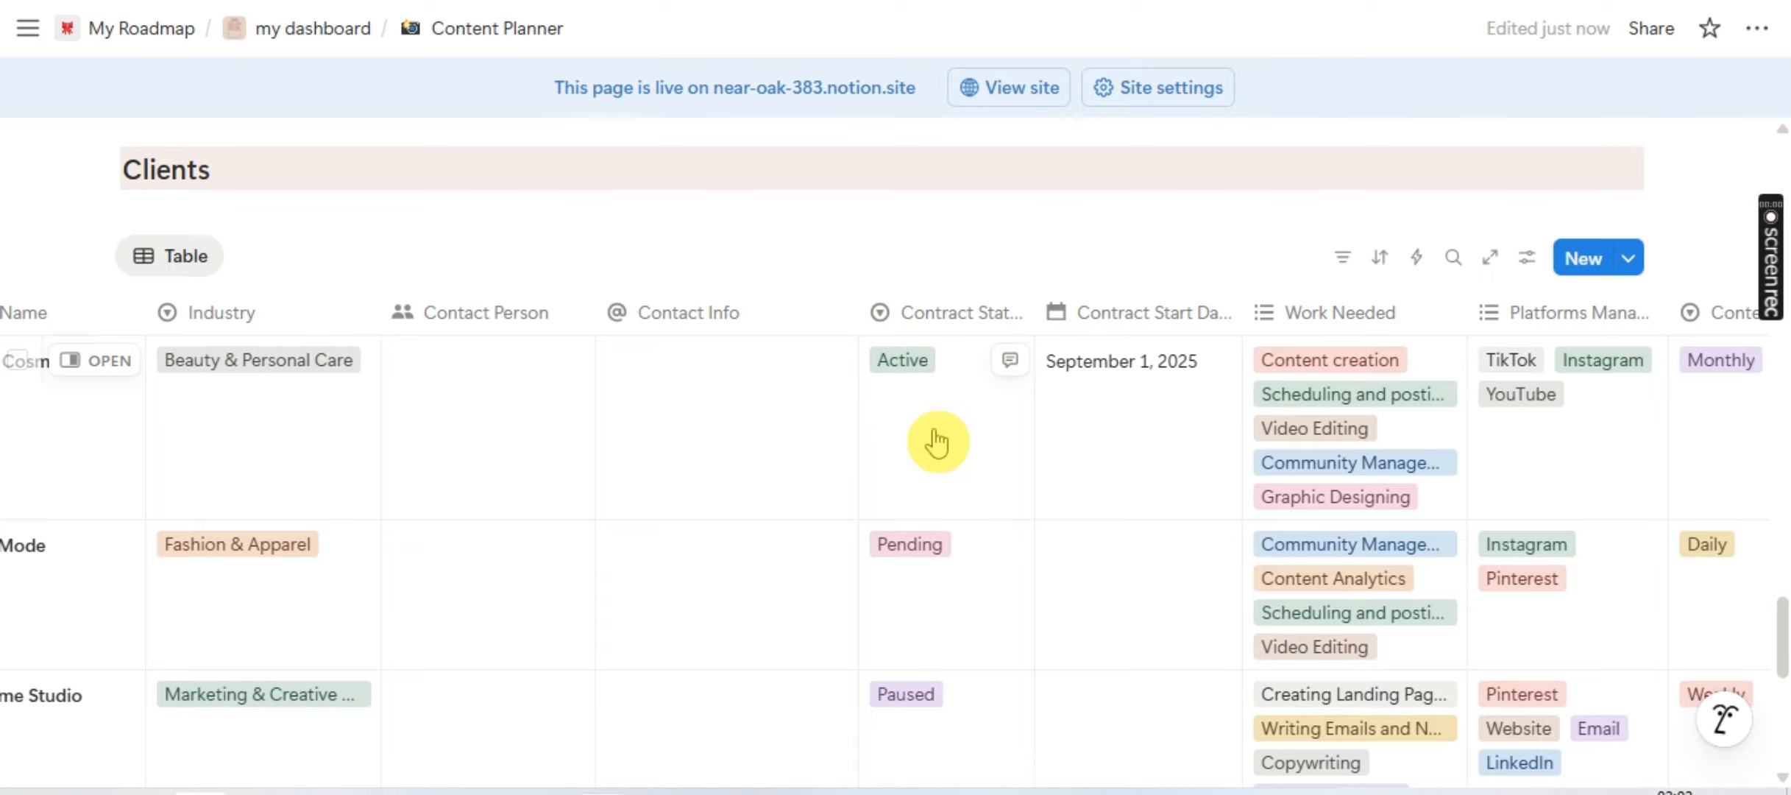
scroll(931, 440, down, 2)
scroll(931, 660, down, 2)
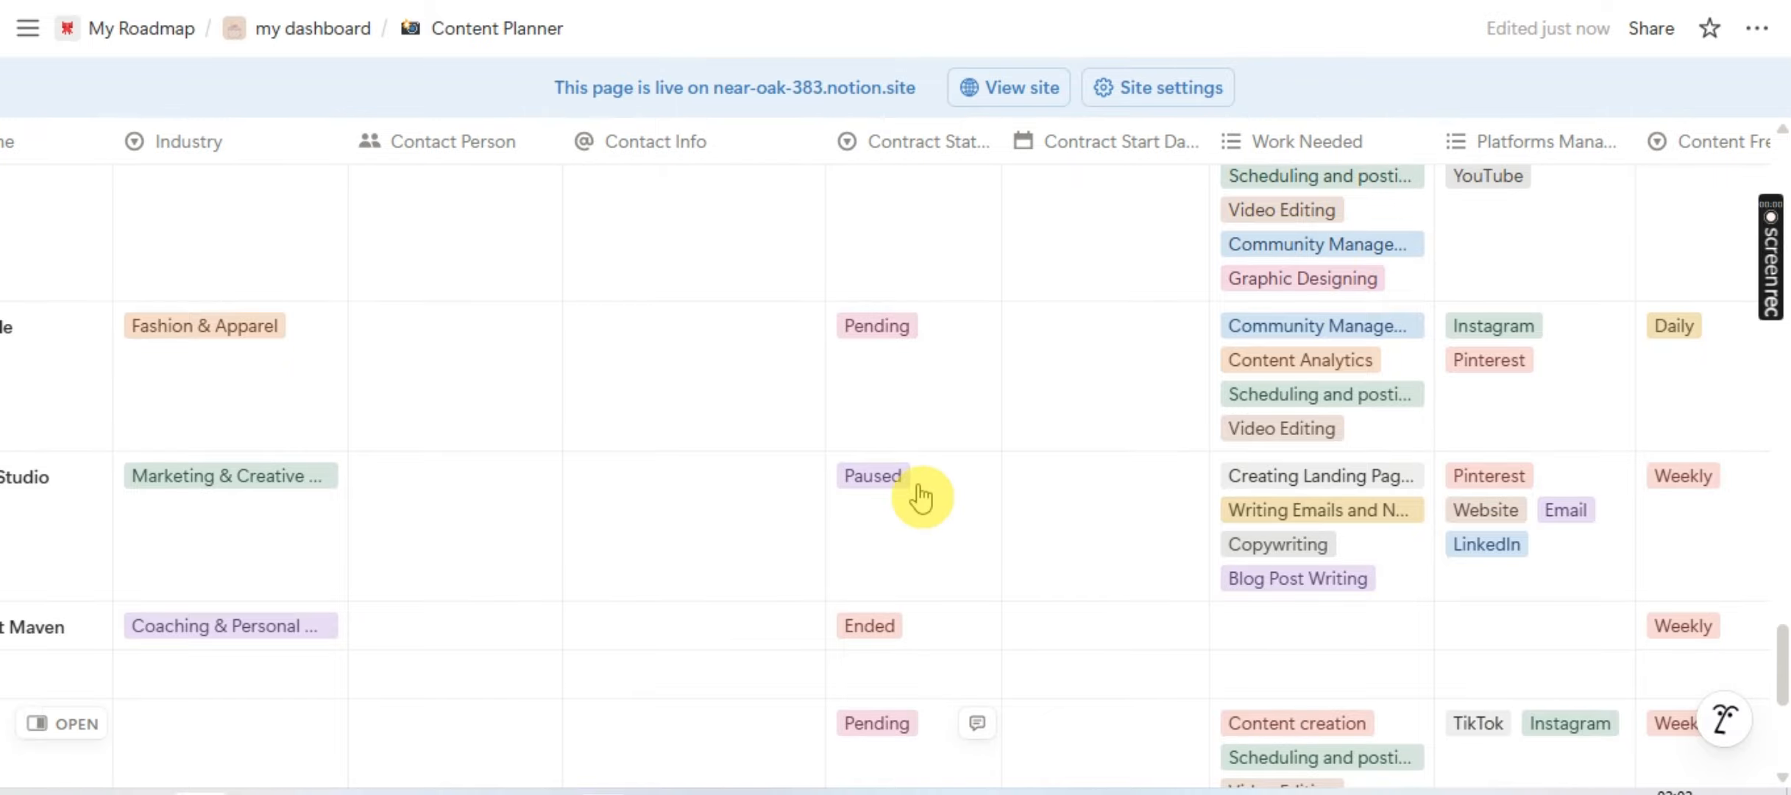
scroll(915, 490, up, 5)
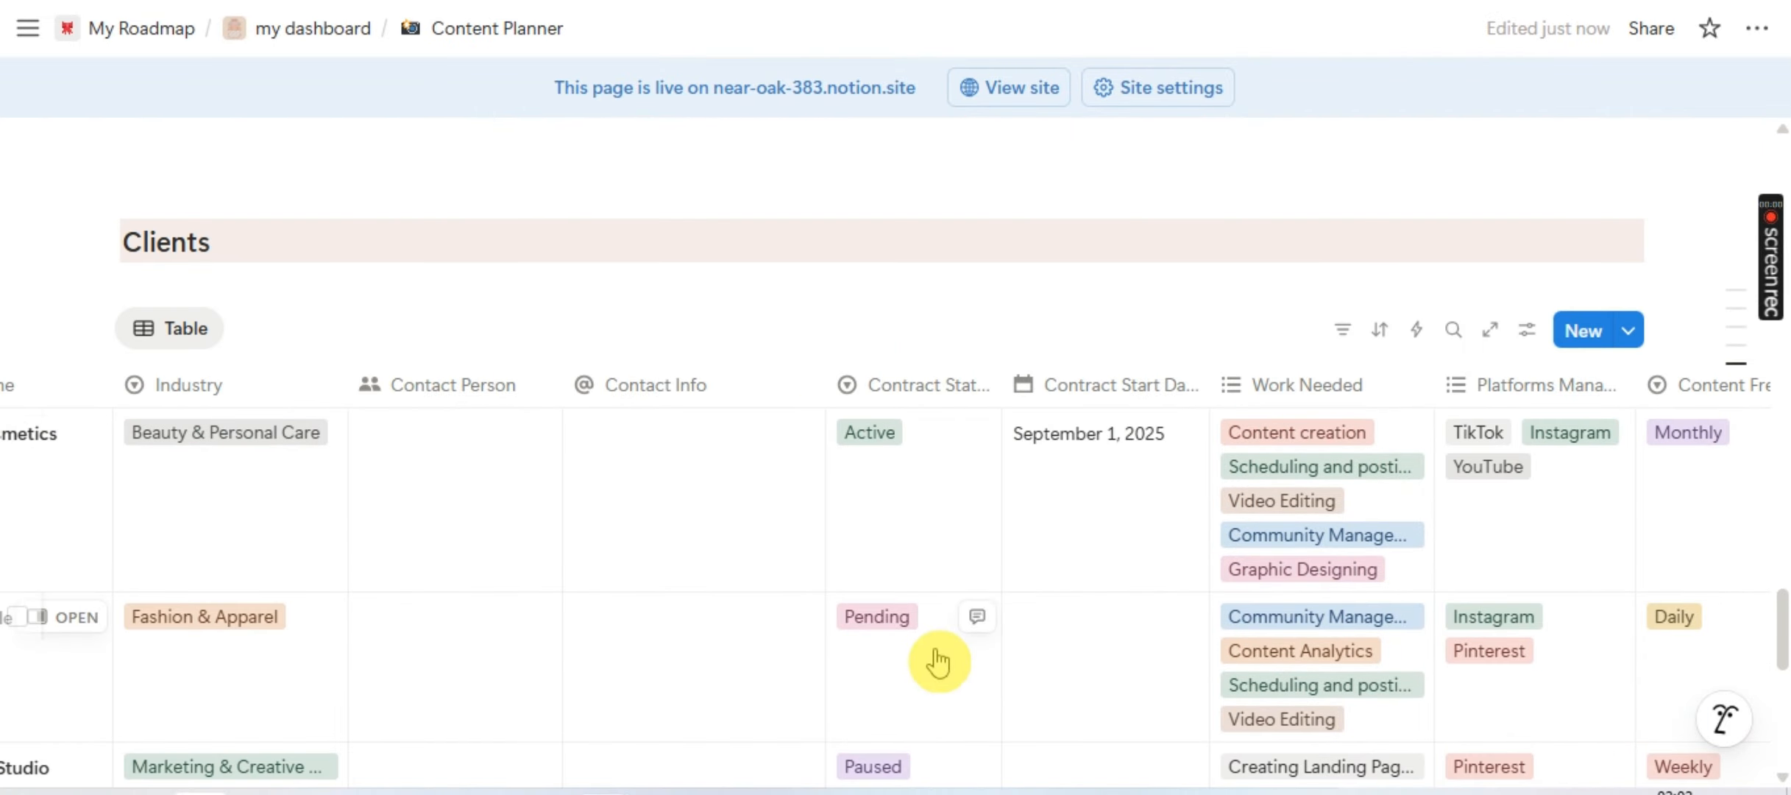
click(919, 598)
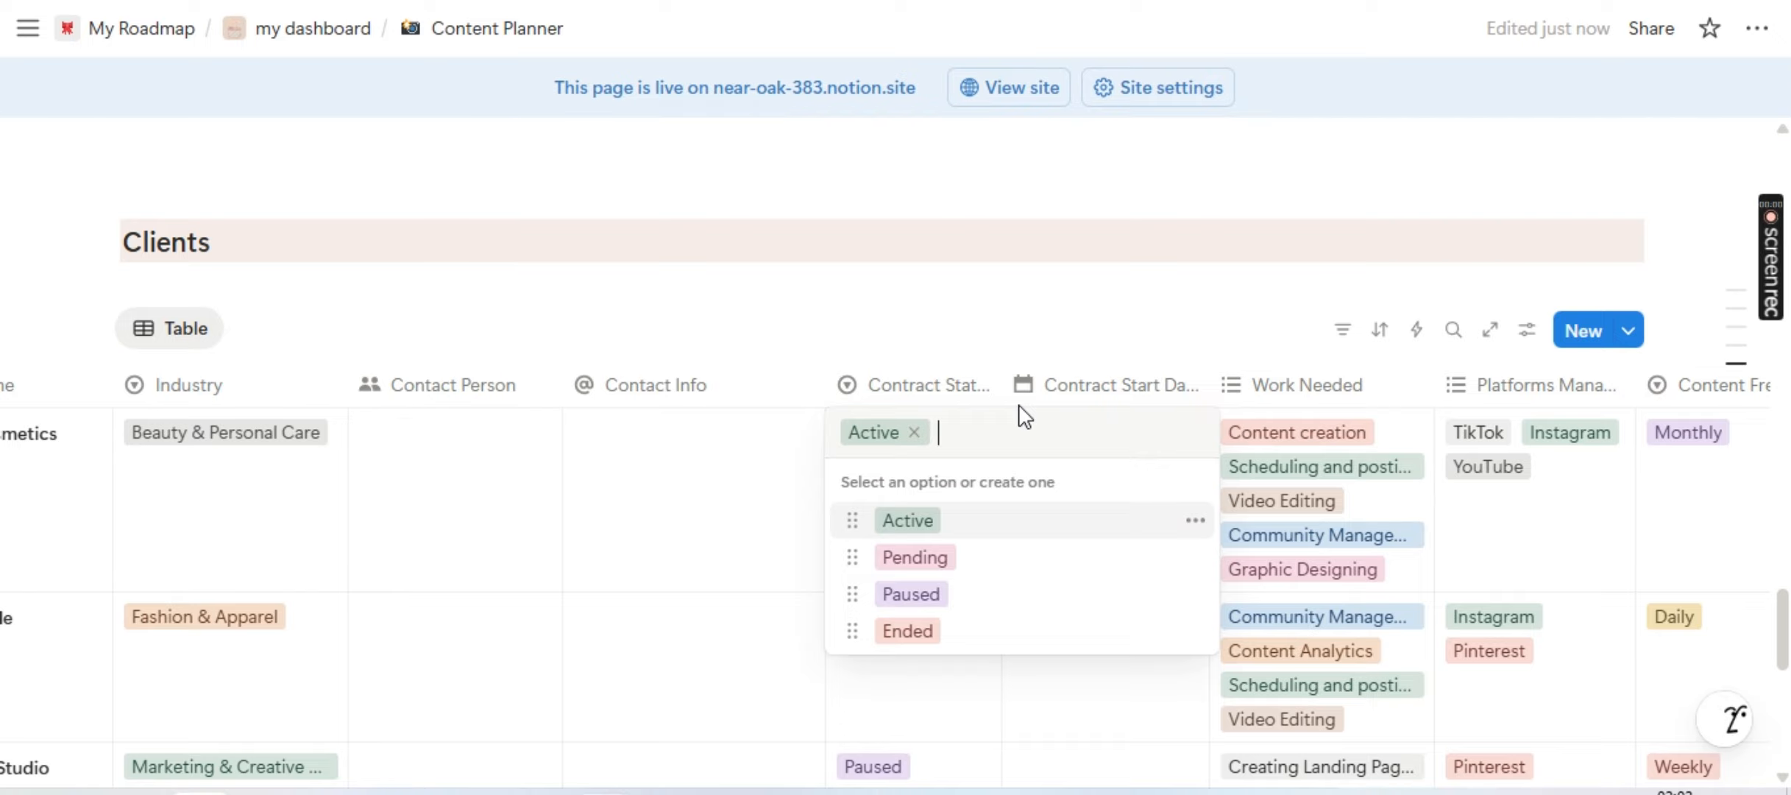
text(Discuss)
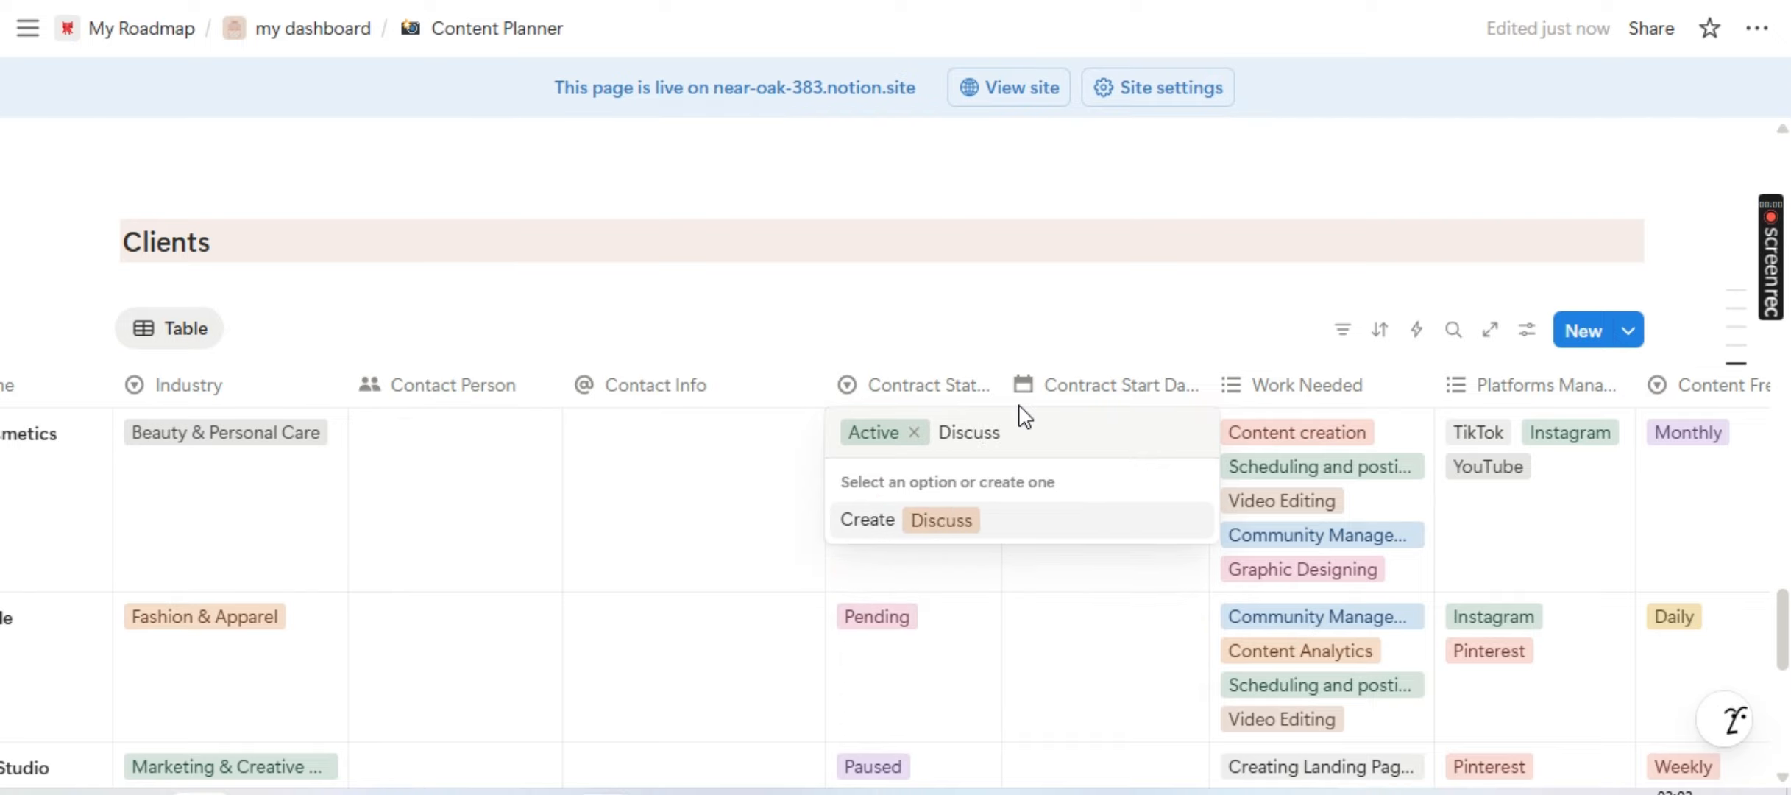
text(ion)
key(Return)
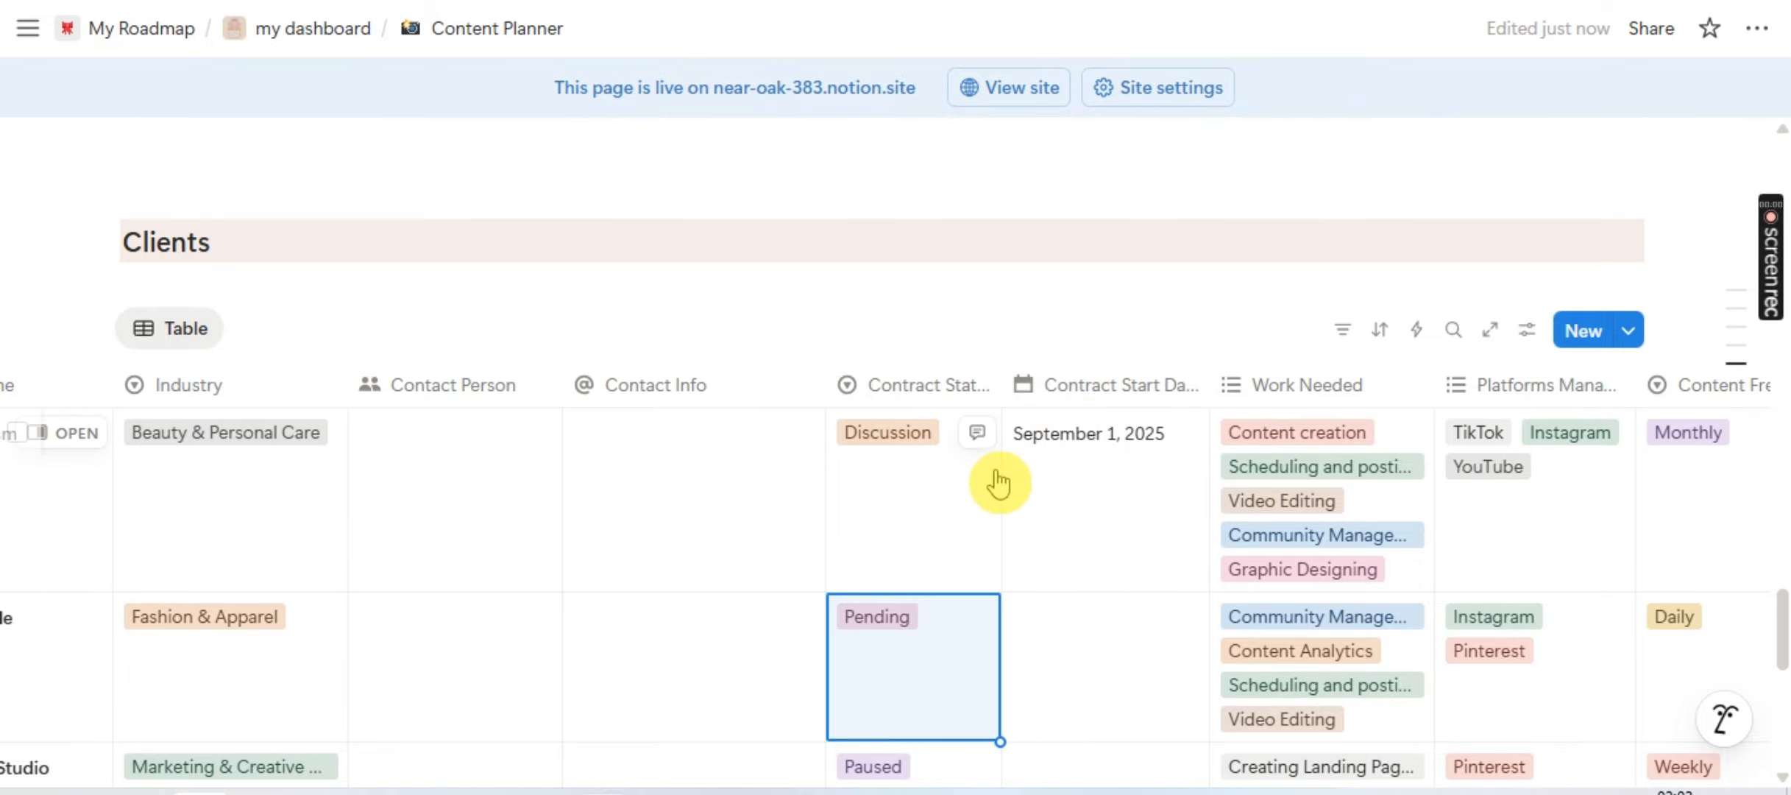
- Create a Work Needed option named "Automations" and assign it to The Mindset Maven in the Clients table
scroll(997, 471, right, 4)
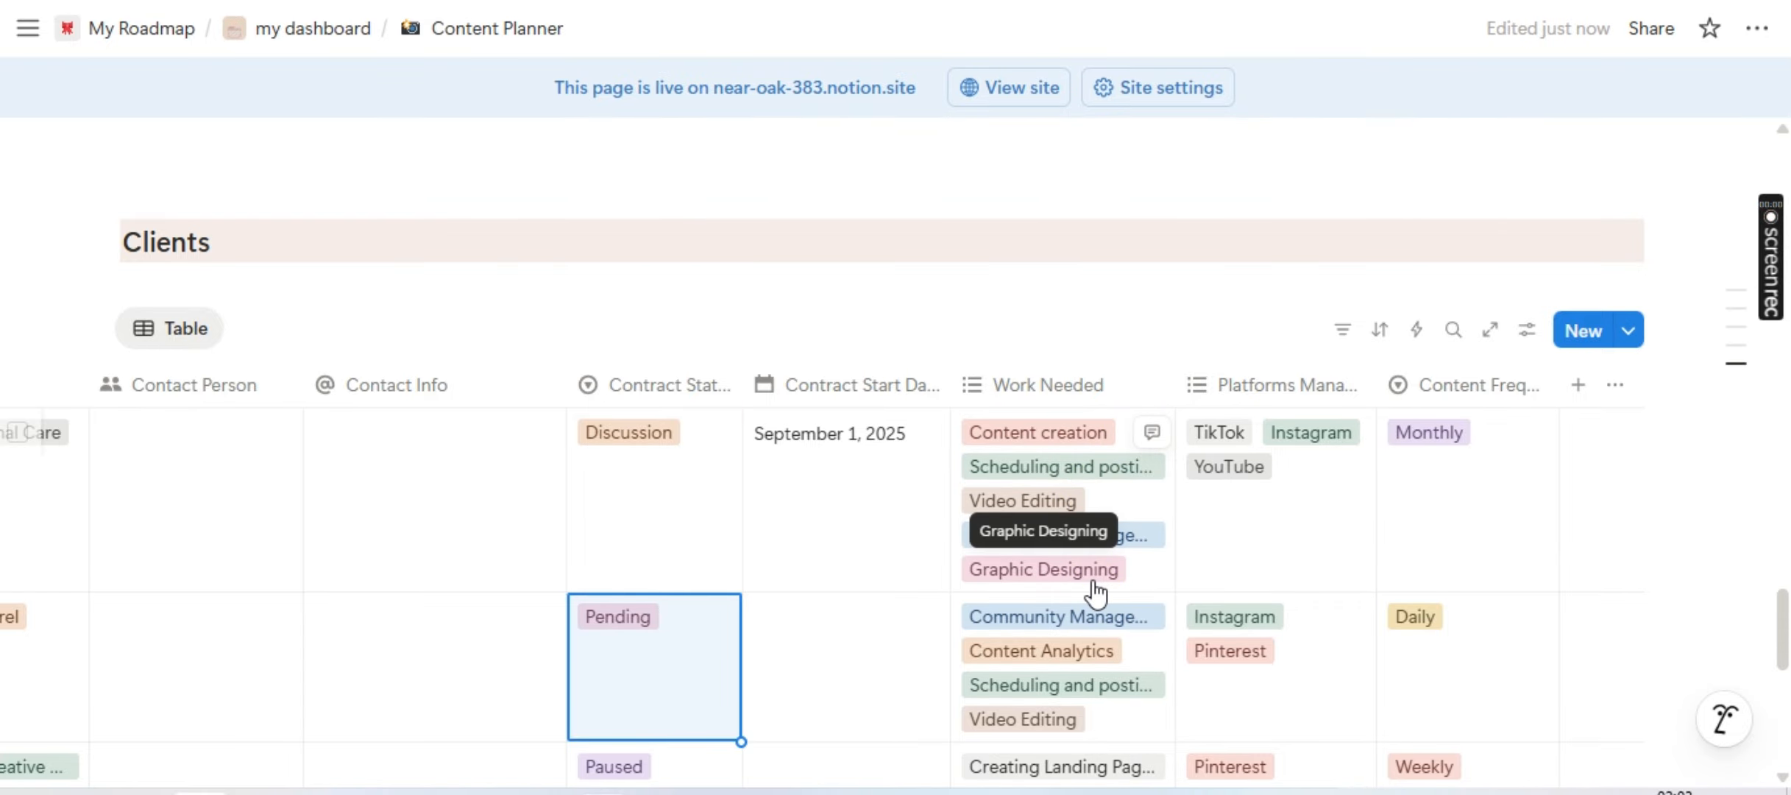
scroll(1093, 593, down, 3)
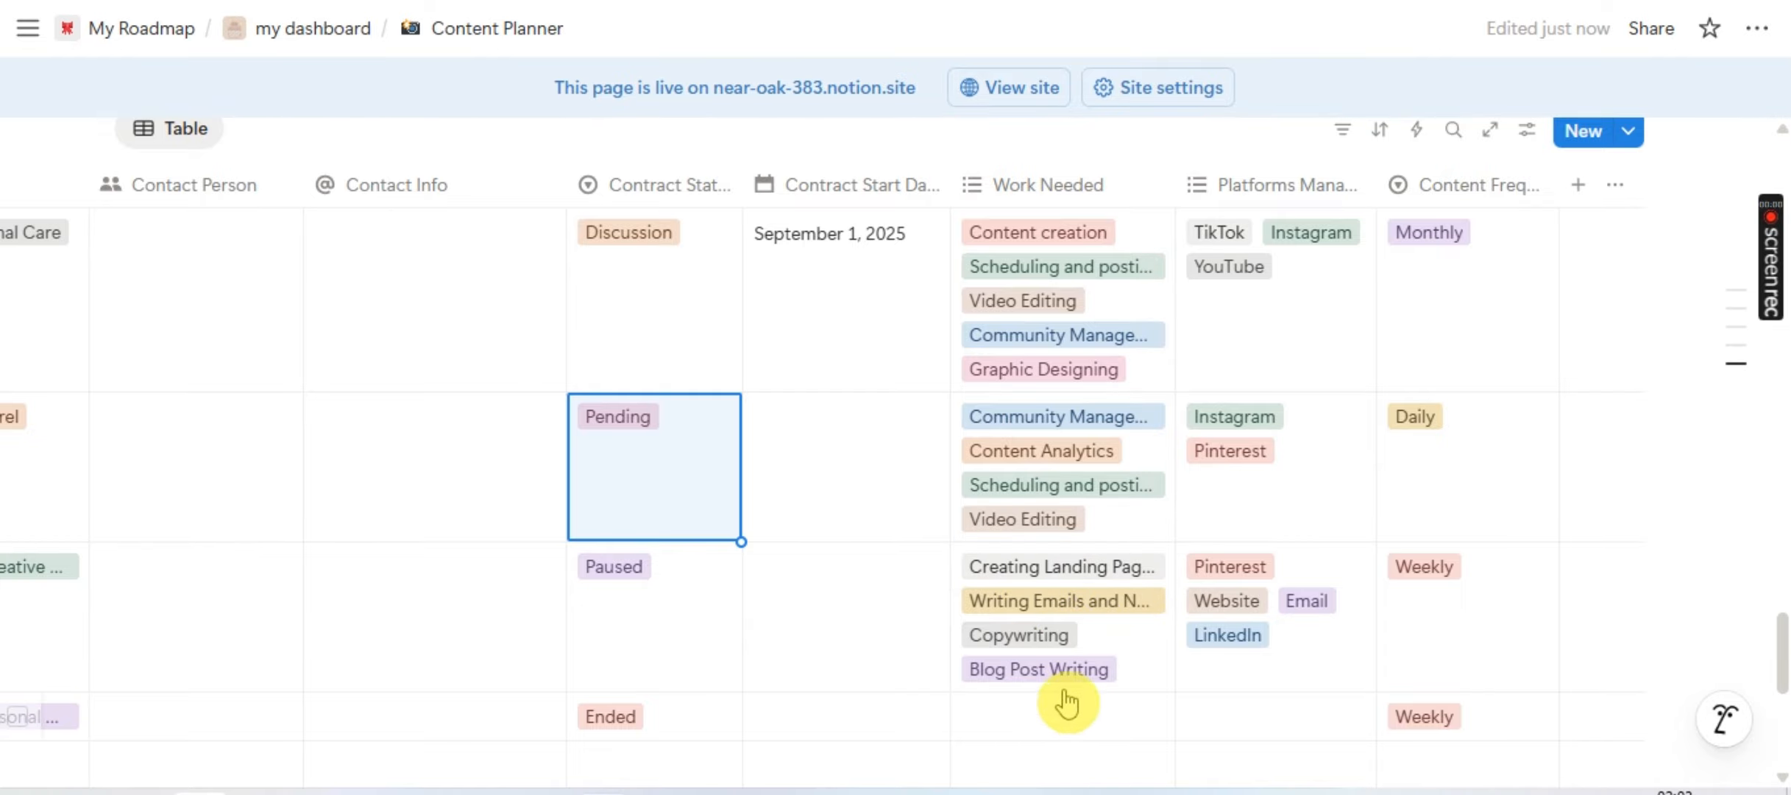
scroll(1059, 567, down, 2)
scroll(1060, 563, down, 1)
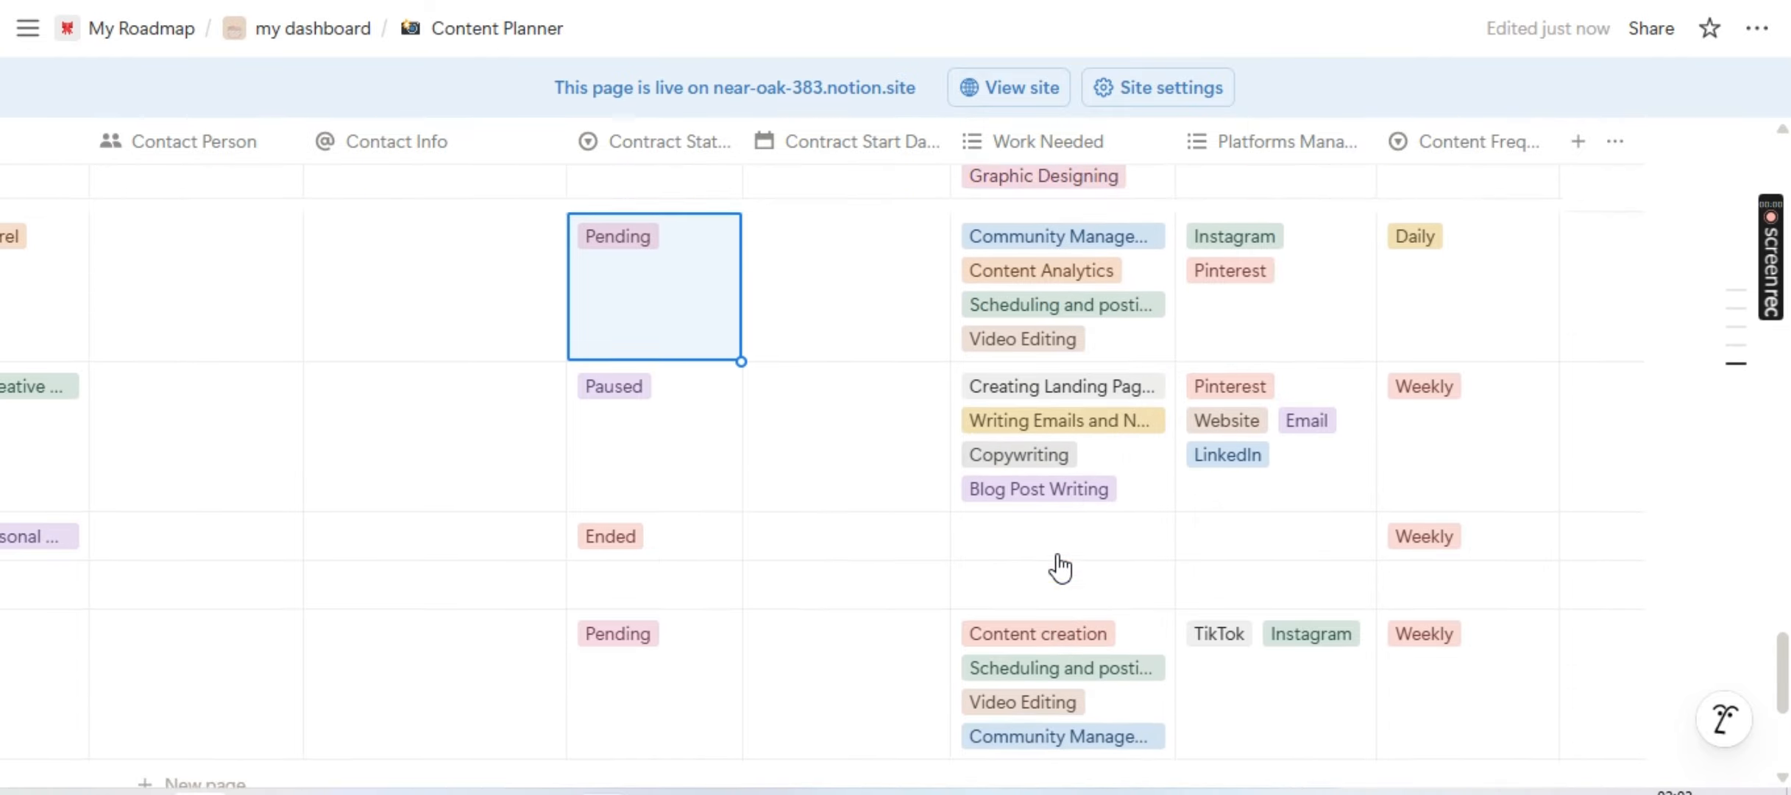
scroll(1104, 561, up, 3)
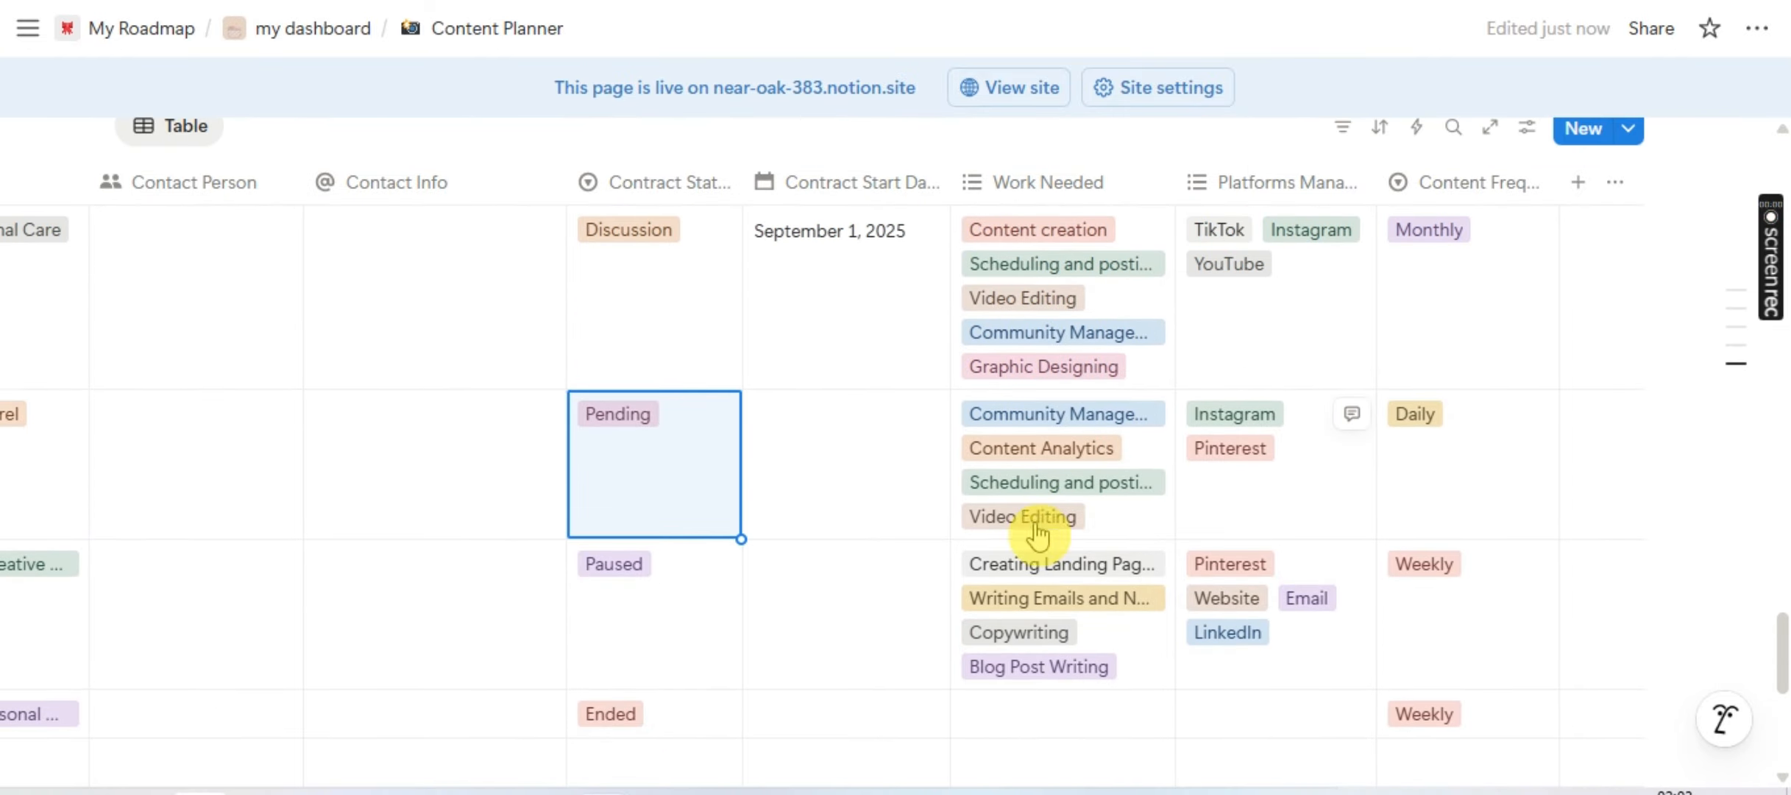
scroll(1038, 560, down, 2)
click(1038, 581)
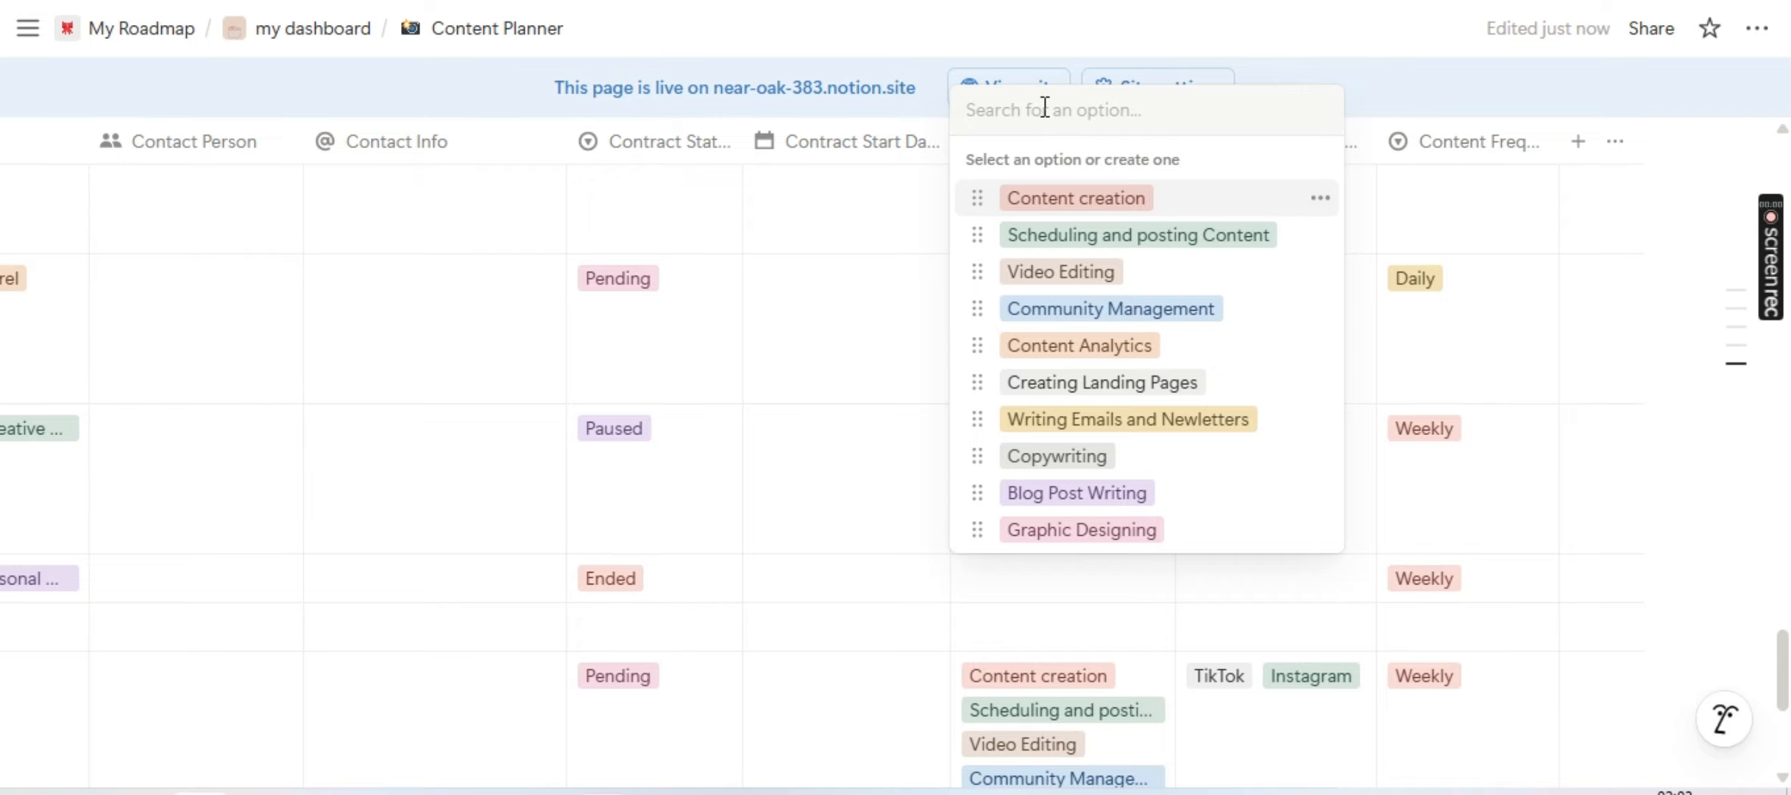
text(Aut)
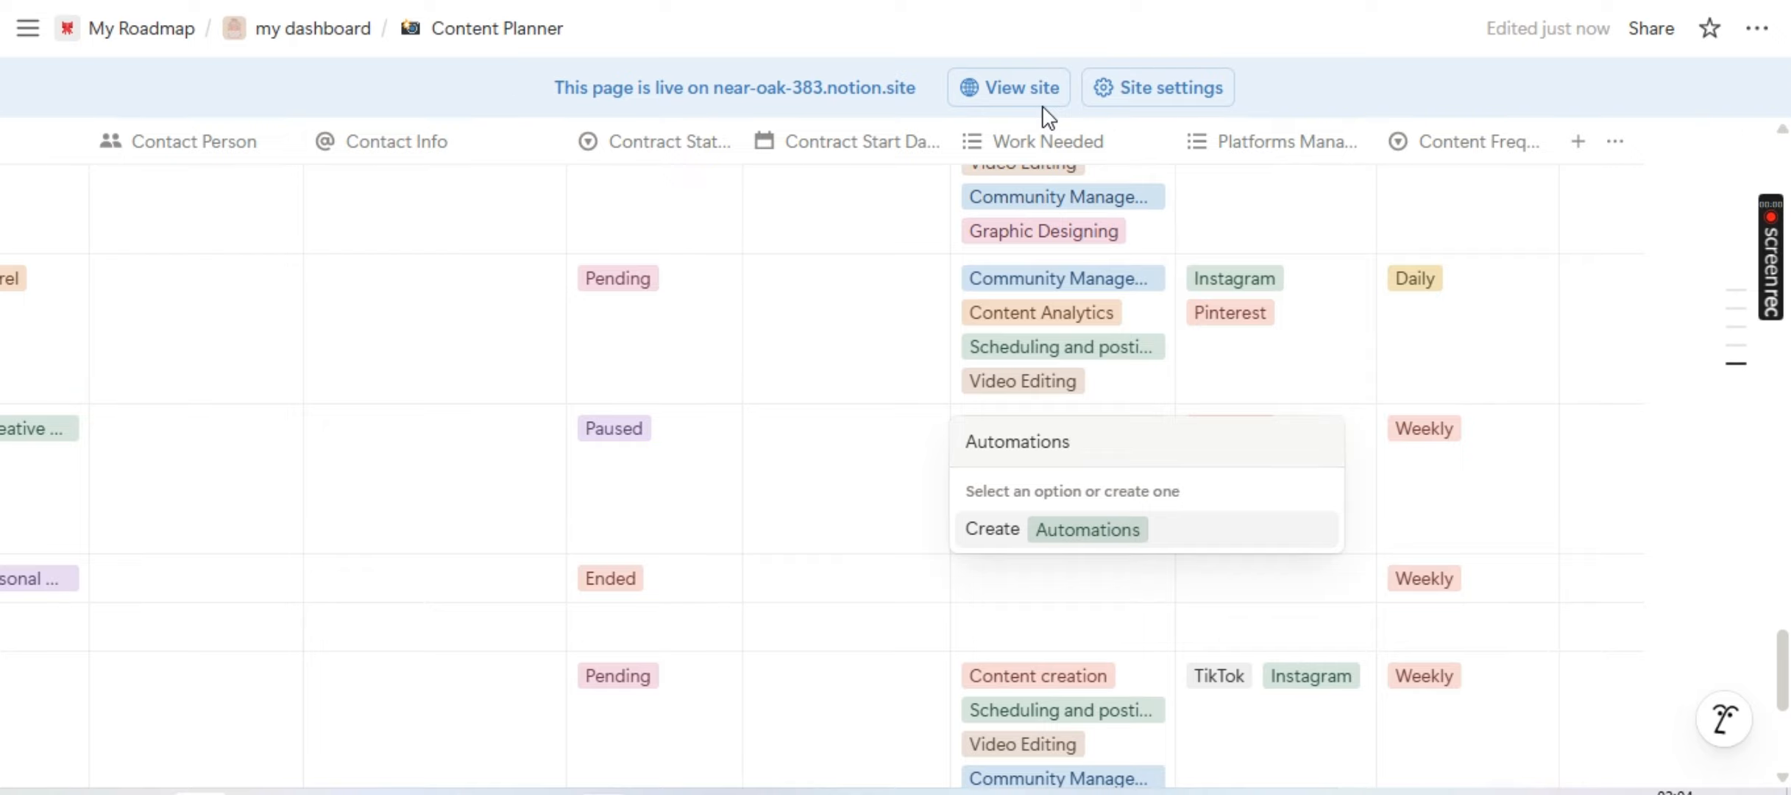
text(omations)
key(Return)
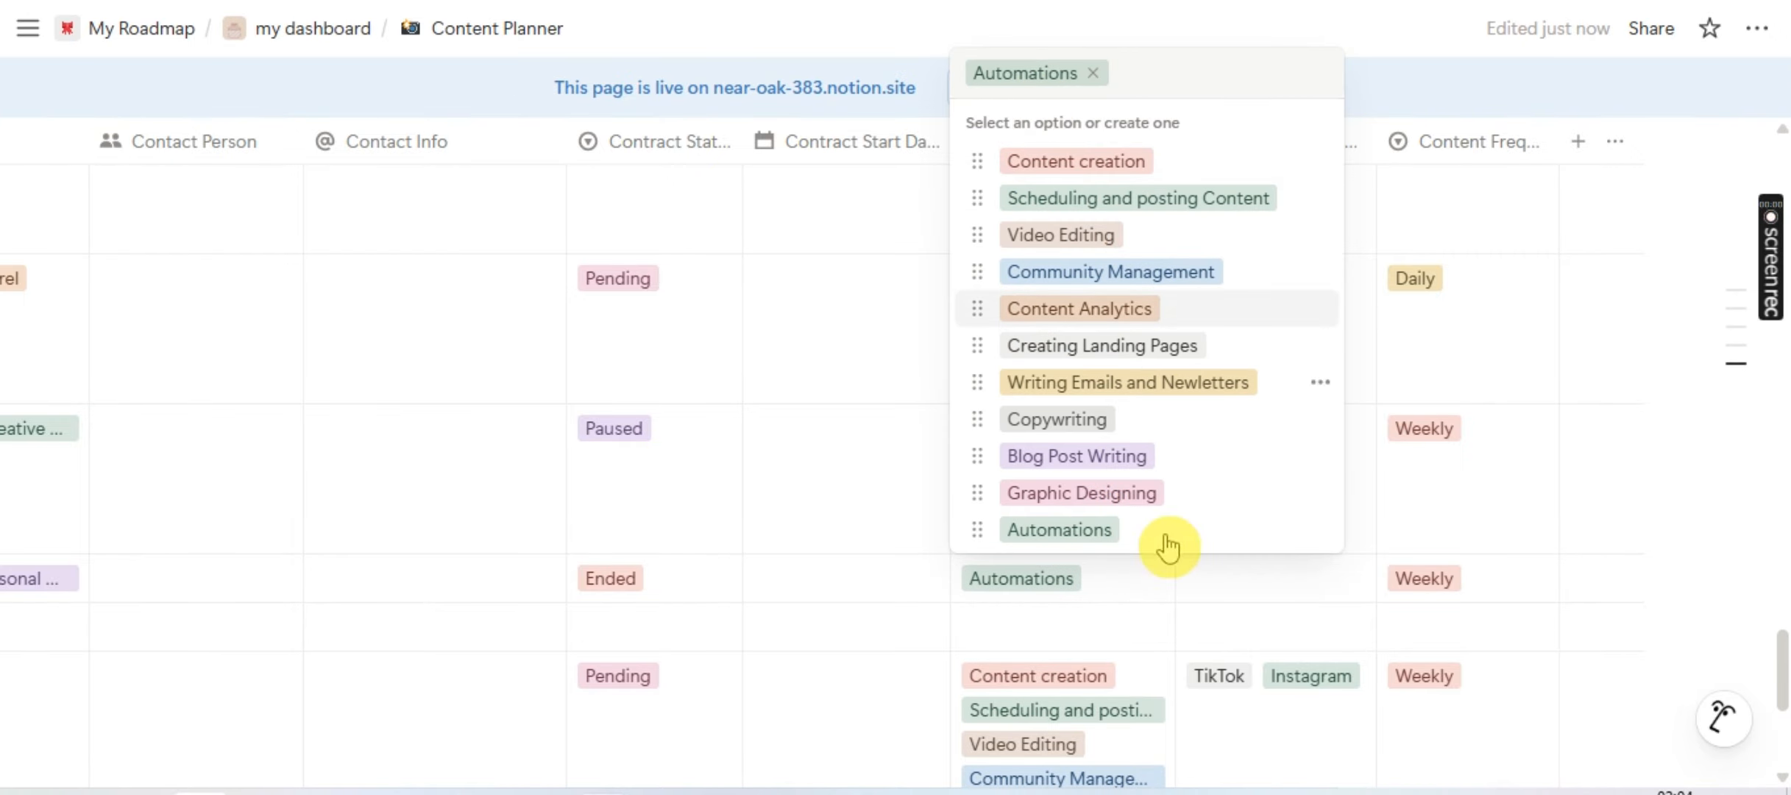
click(1164, 609)
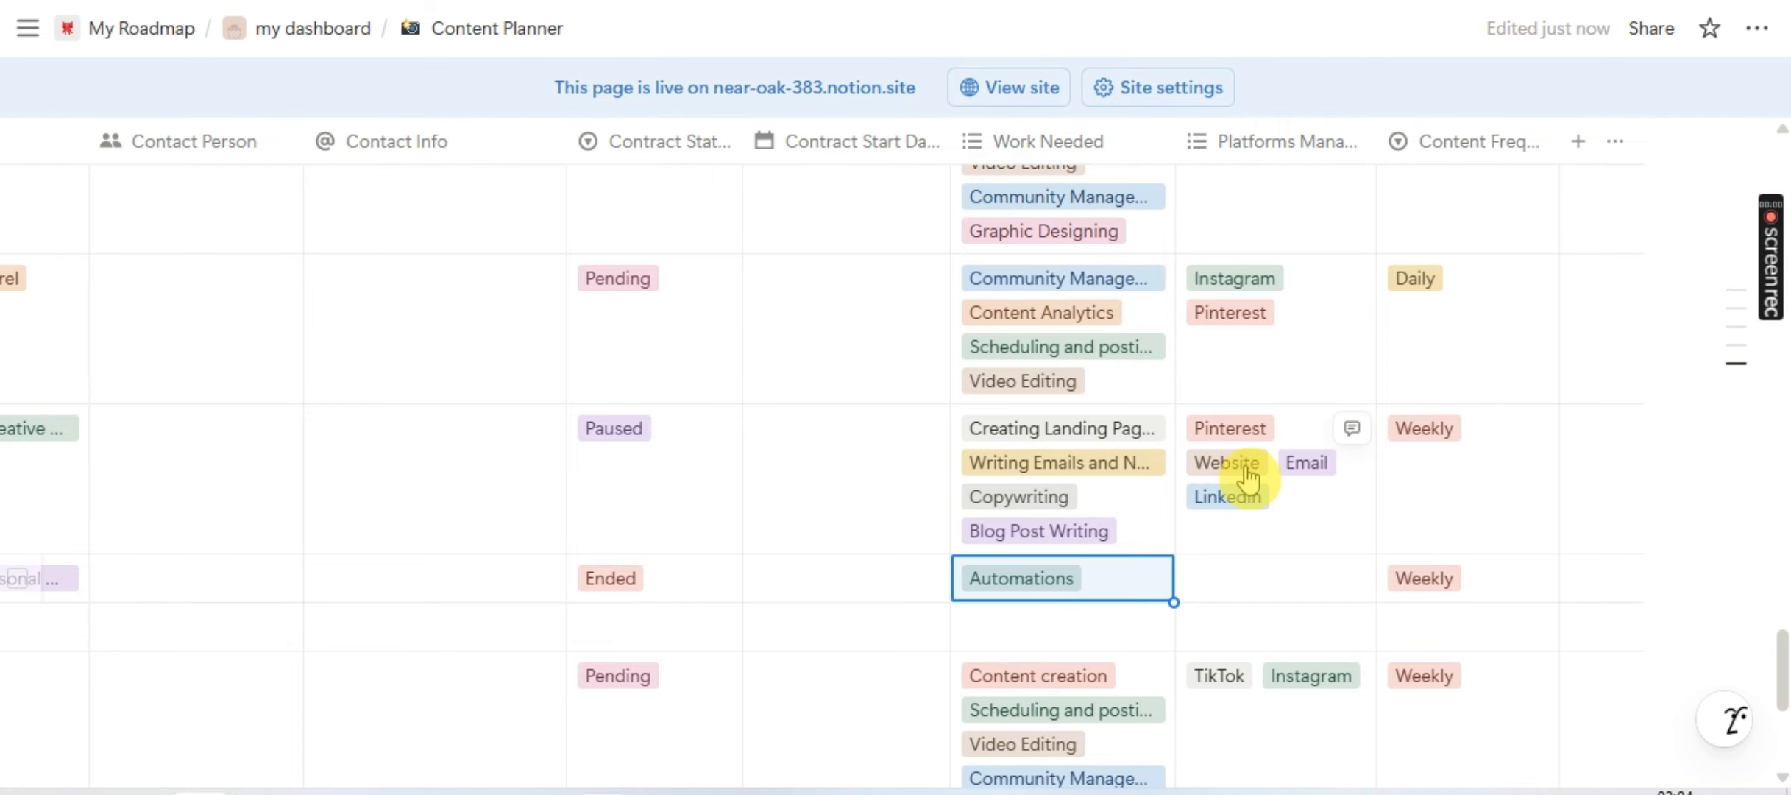
- Examine the Platforms Managed column for each client and compare it with the contract status and work needed
scroll(1247, 475, up, 2)
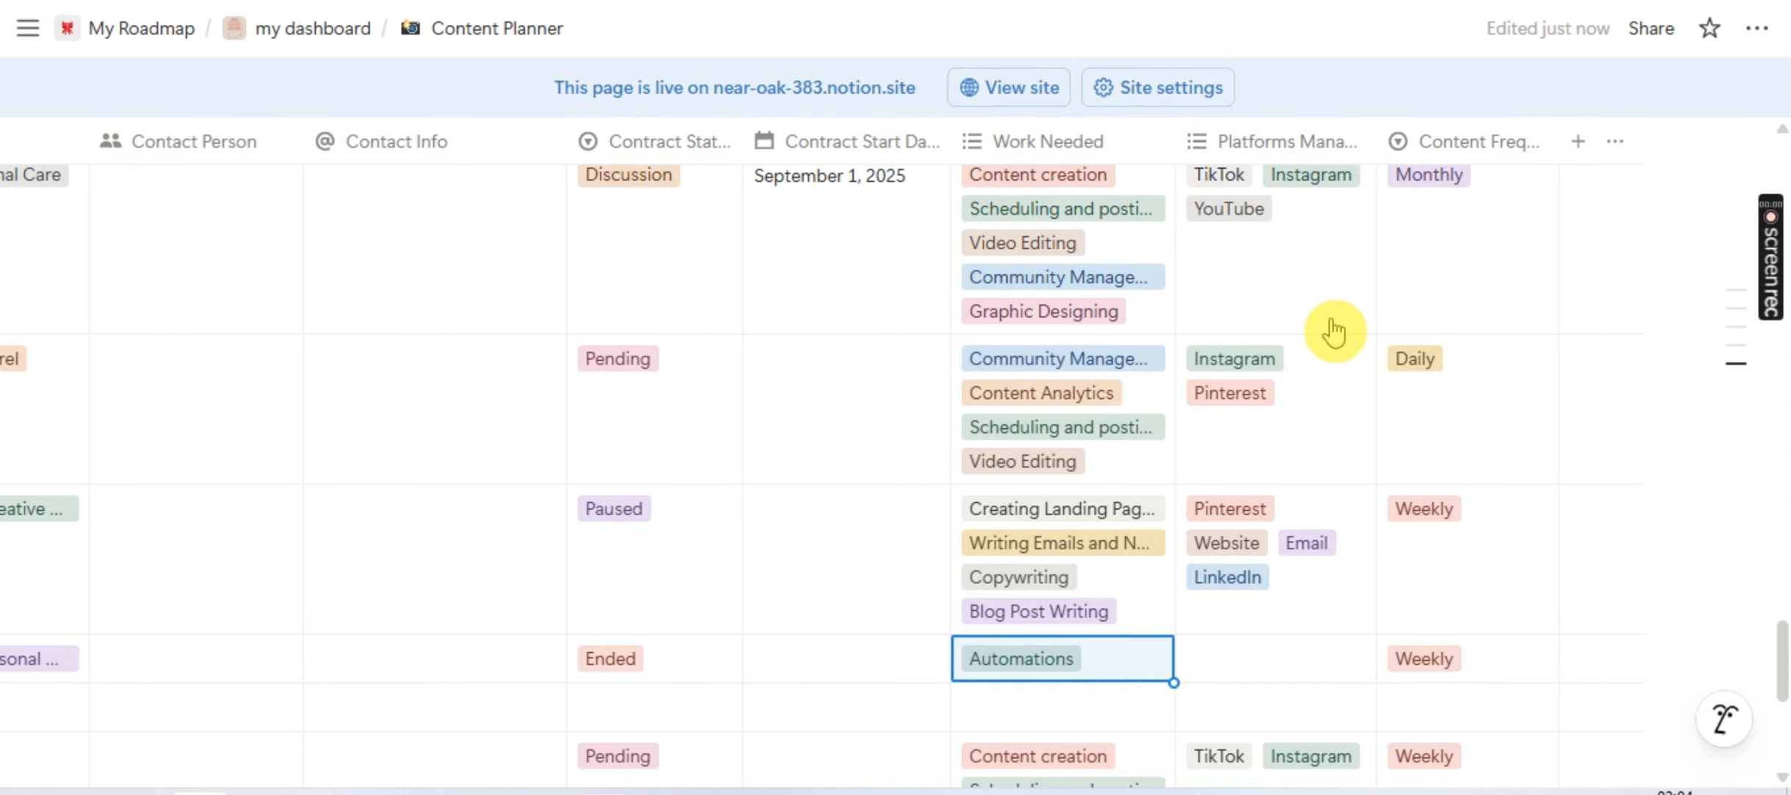
scroll(1332, 332, up, 5)
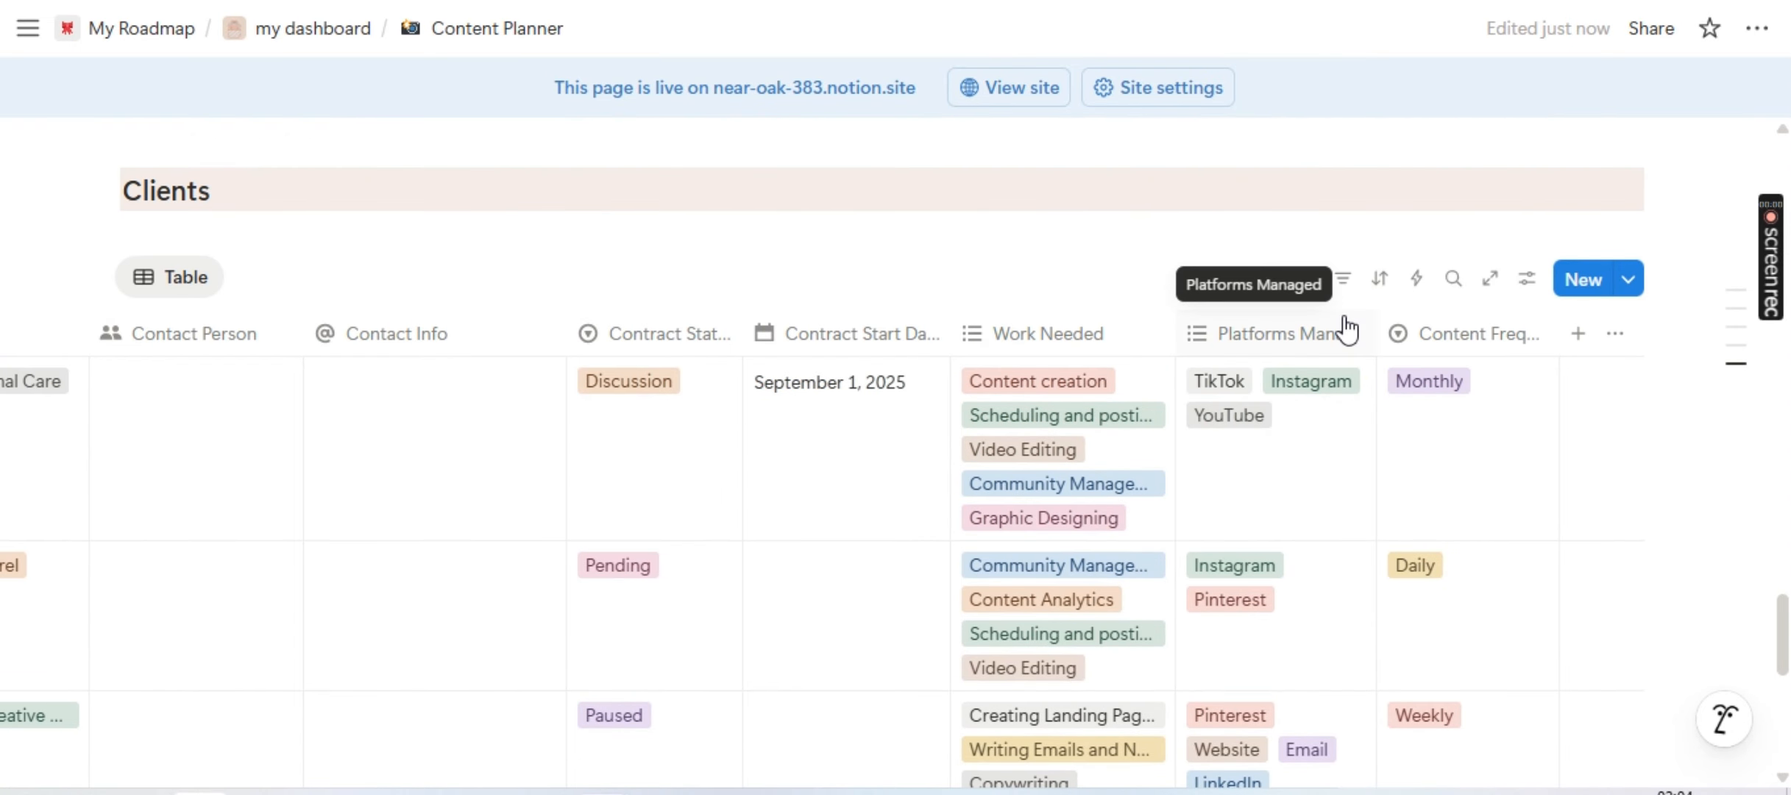
scroll(1300, 463, down, 2)
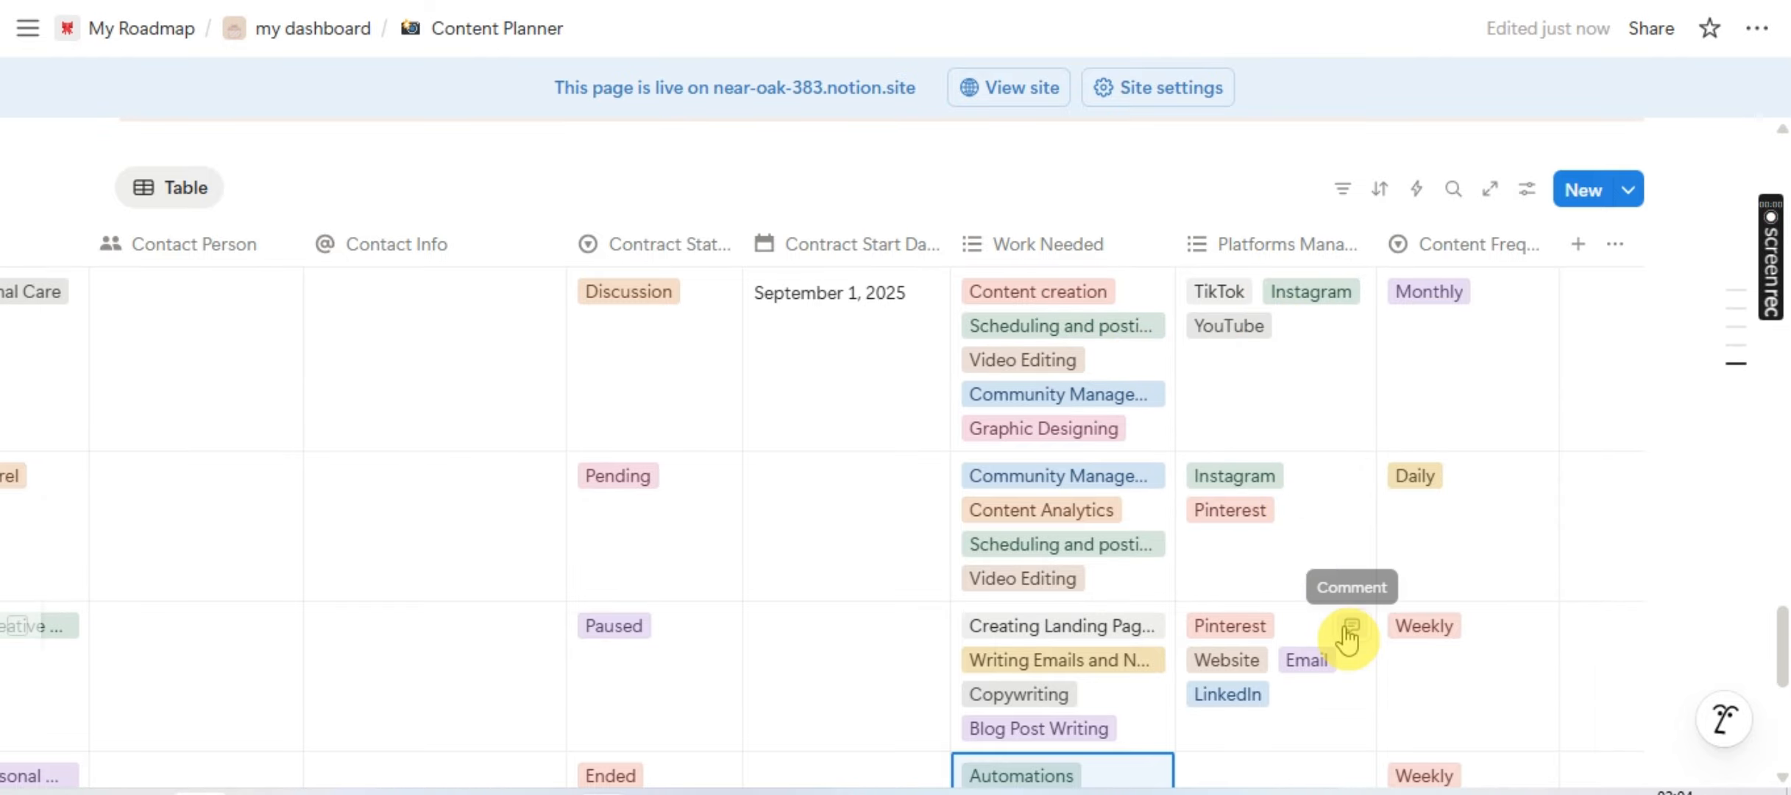
scroll(1346, 632, down, 1)
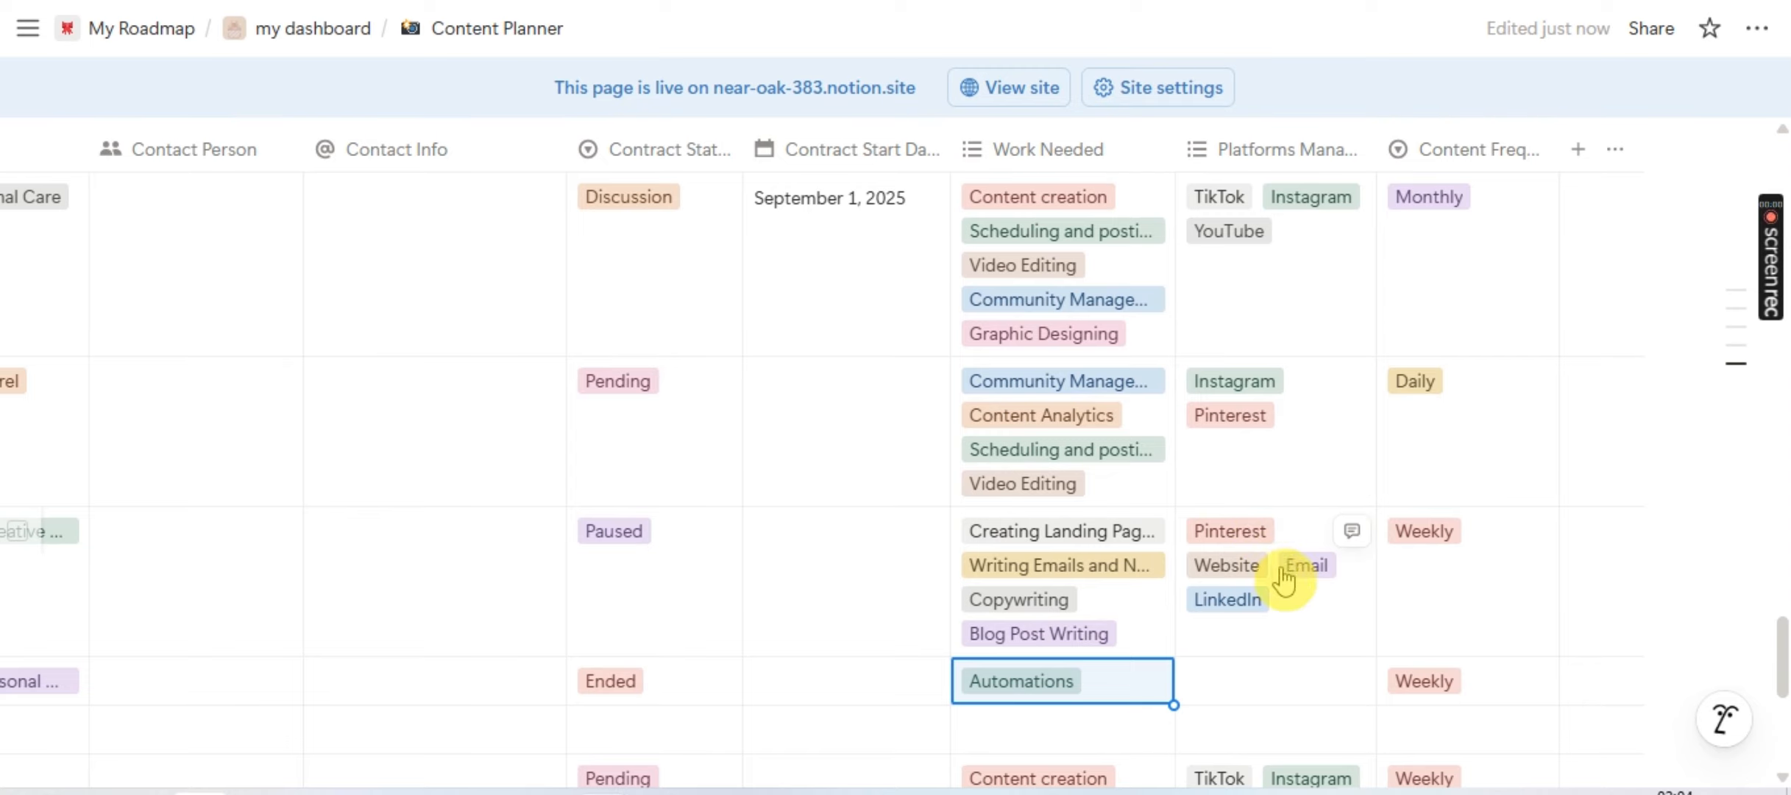
scroll(1254, 600, down, 1)
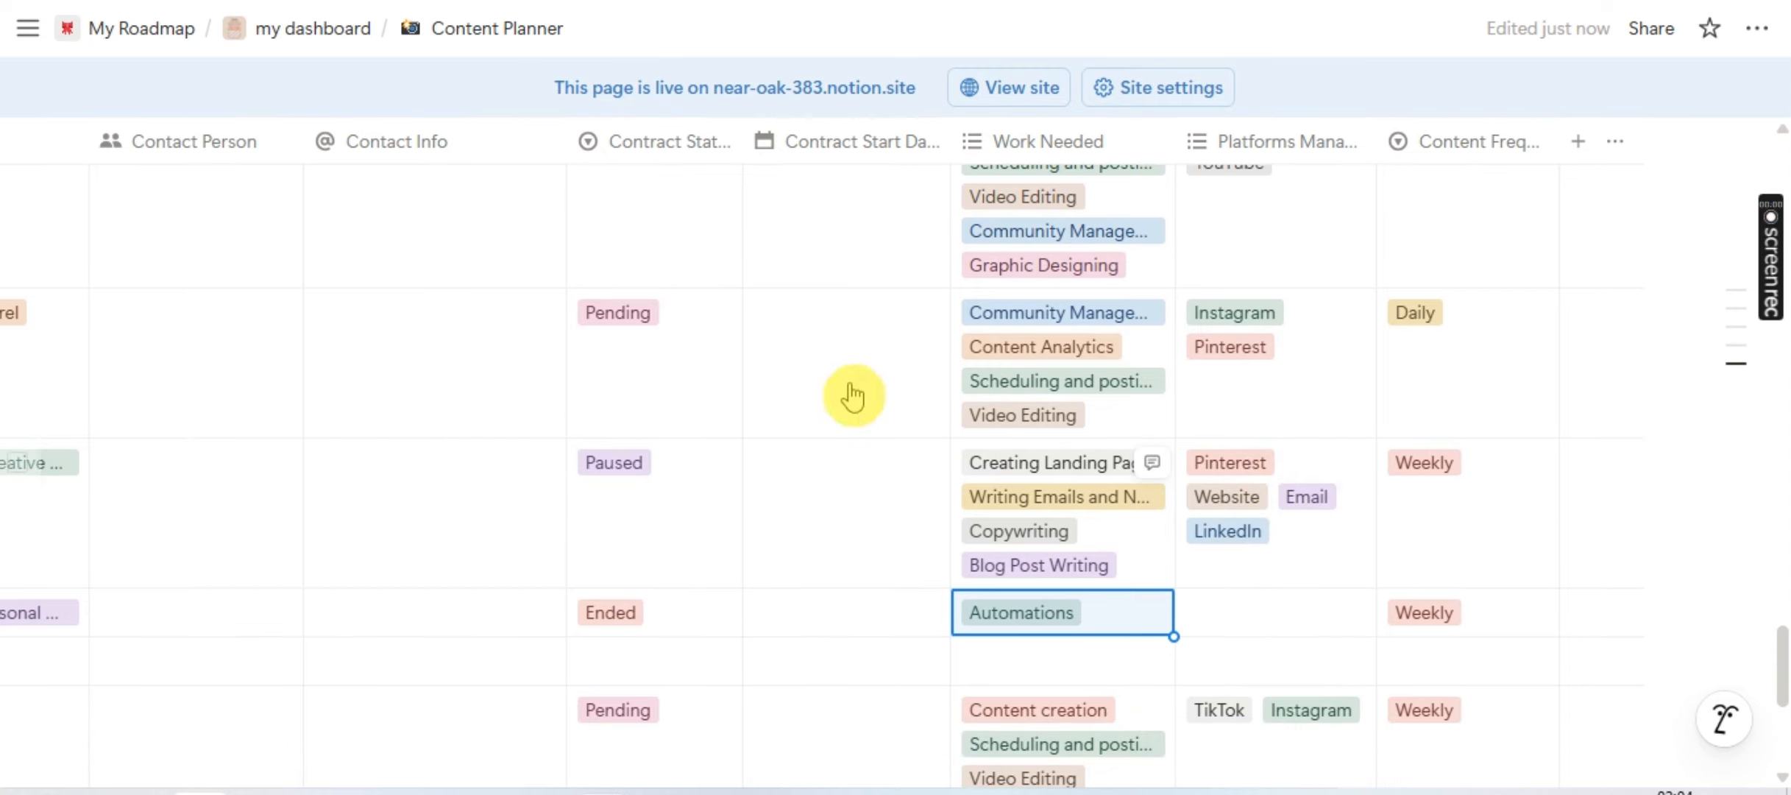
scroll(1292, 397, down, 4)
scroll(998, 356, left, 4)
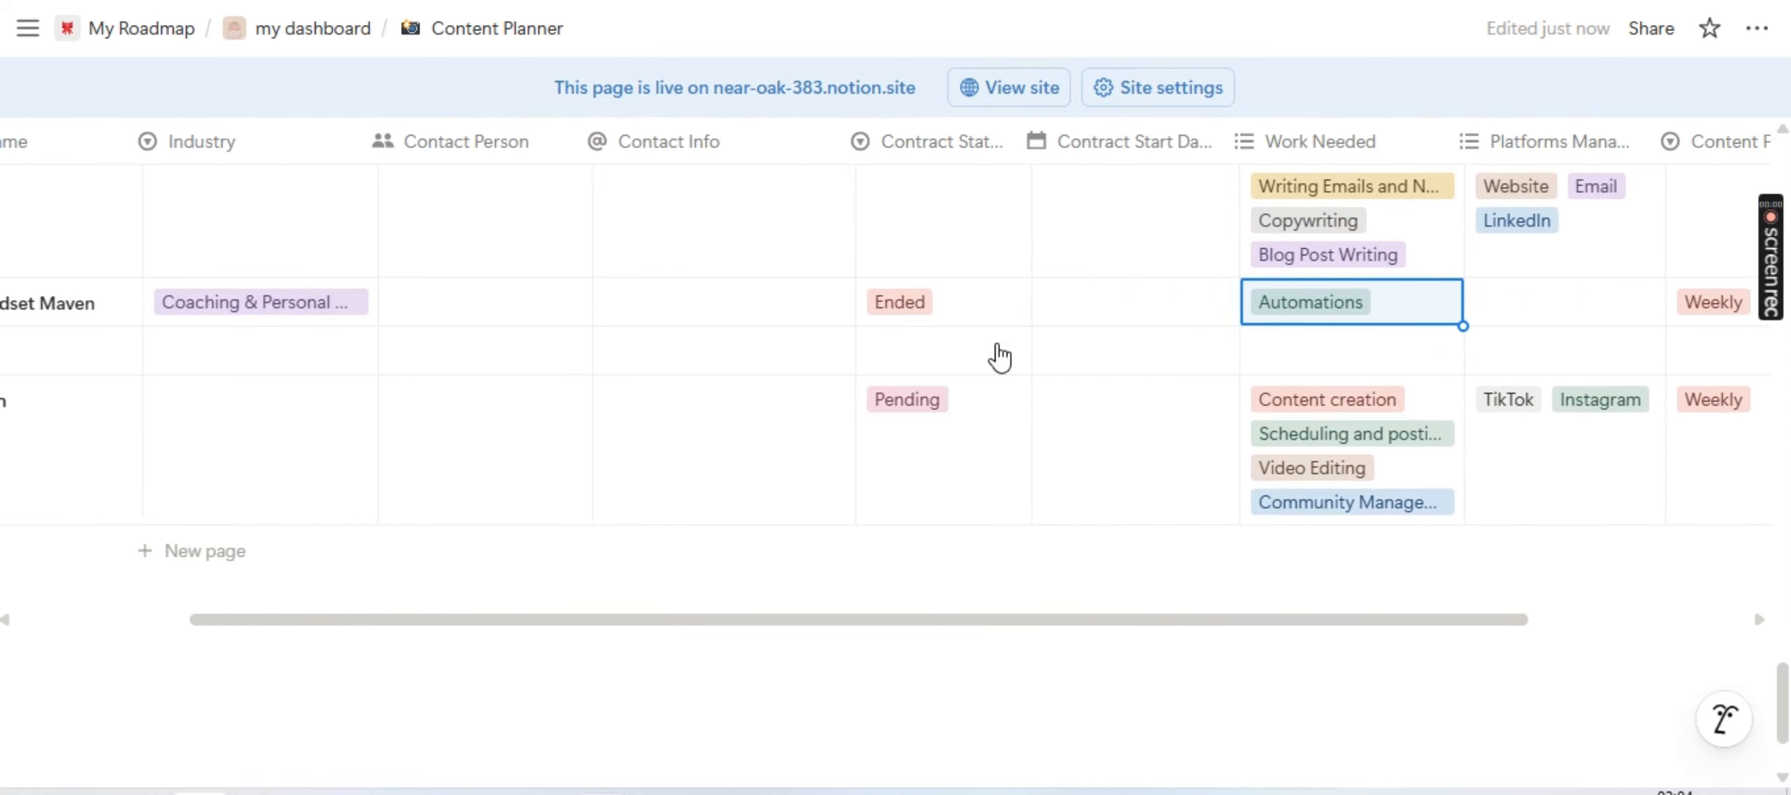
scroll(998, 361, up, 3)
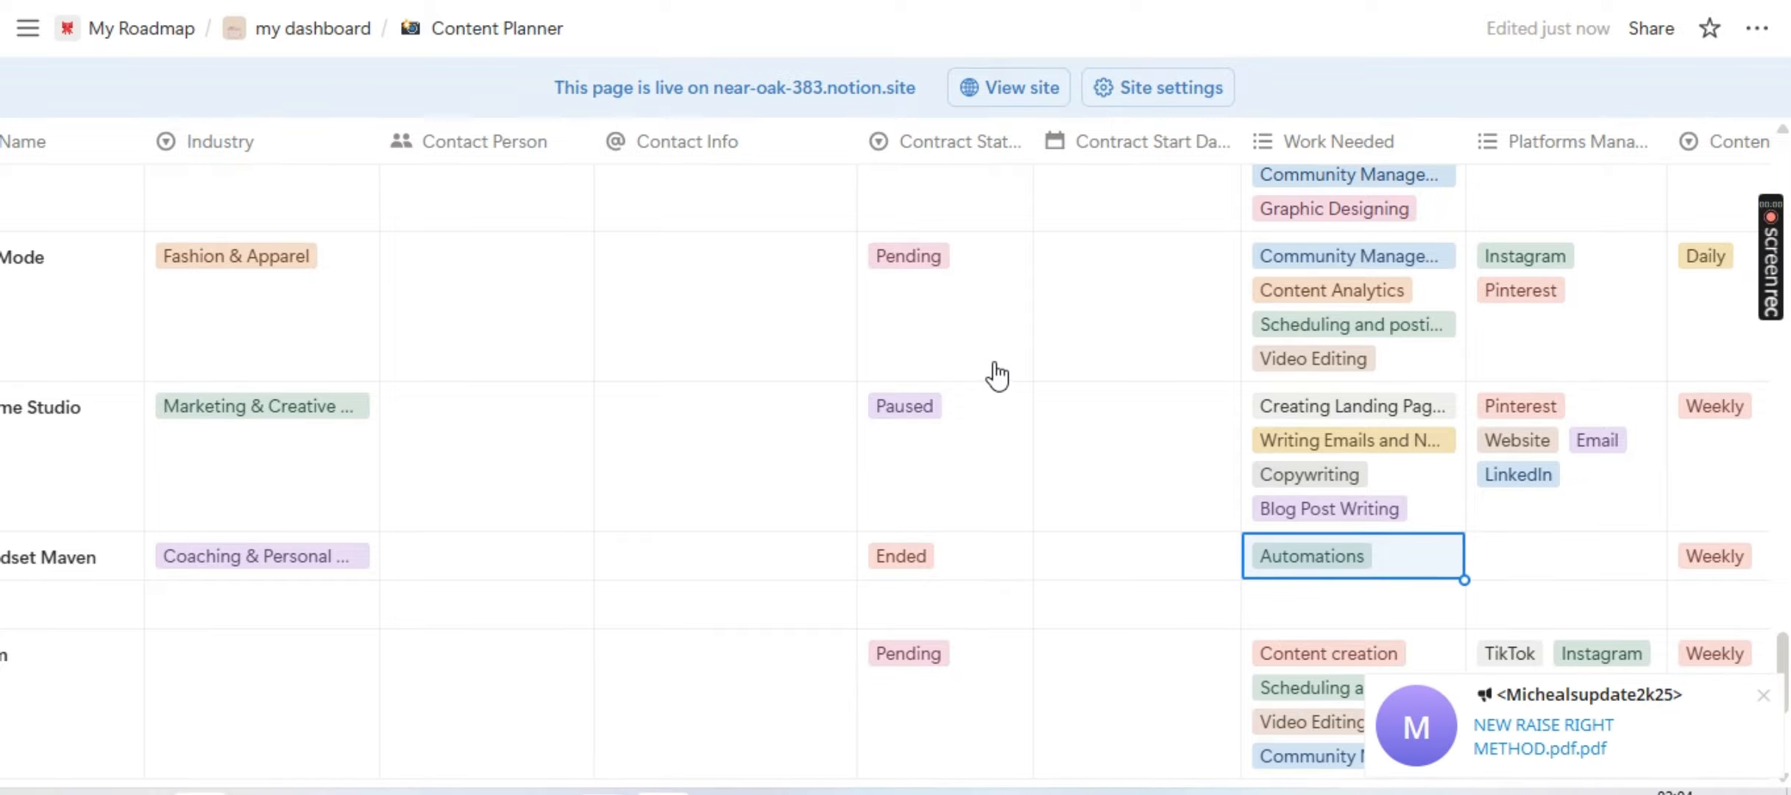
scroll(998, 375, up, 5)
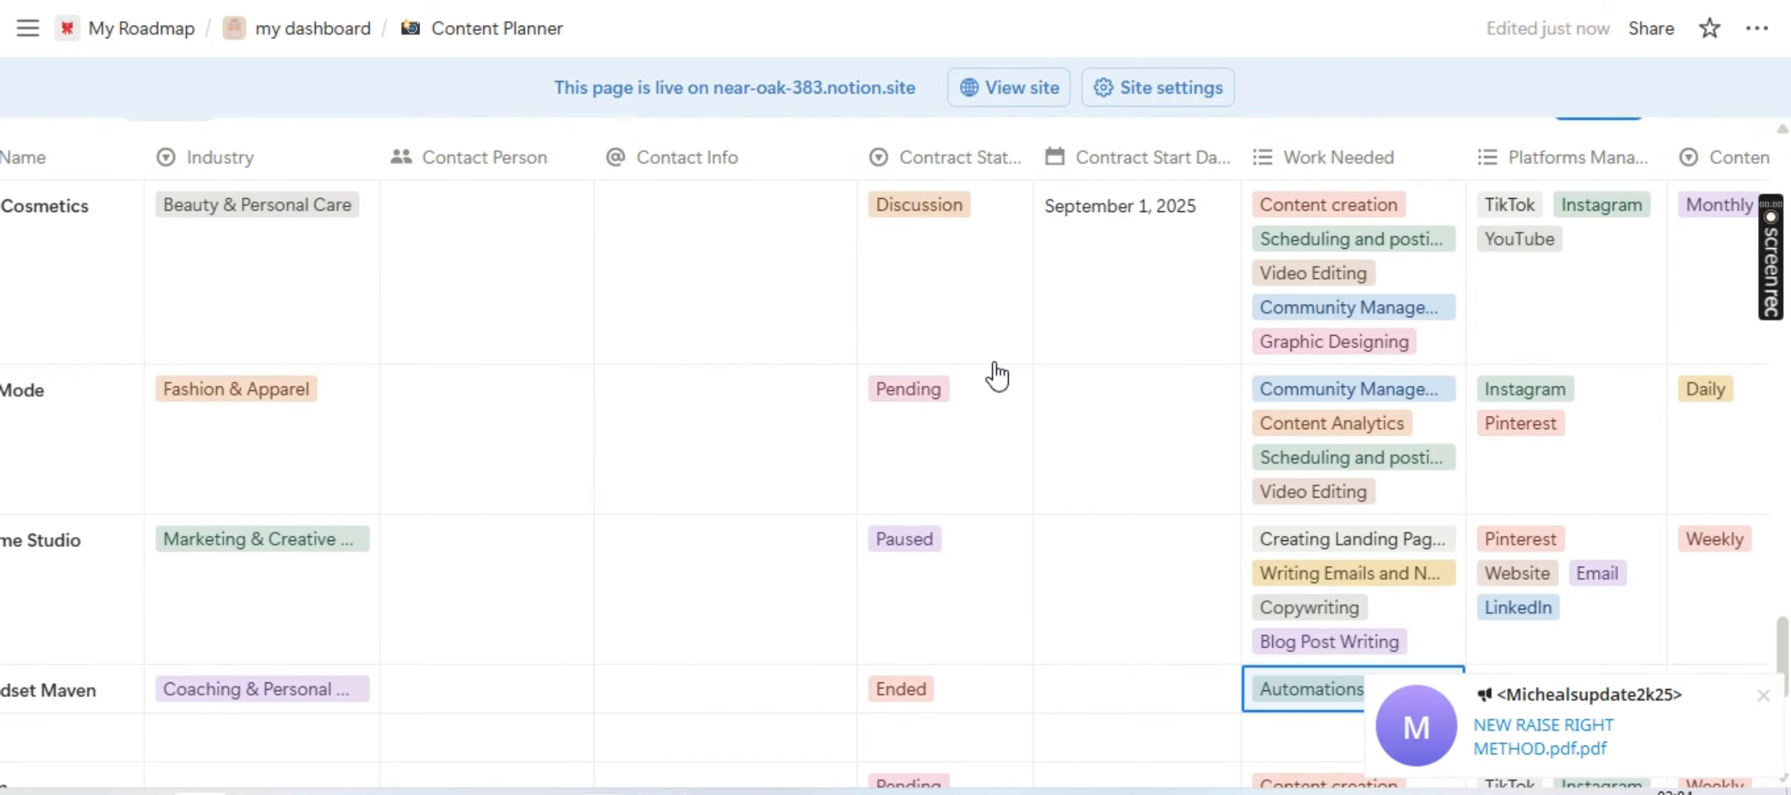
- Examine the Content Frequency column for every client, and review the Clients table back to the client names
scroll(1087, 574, right, 4)
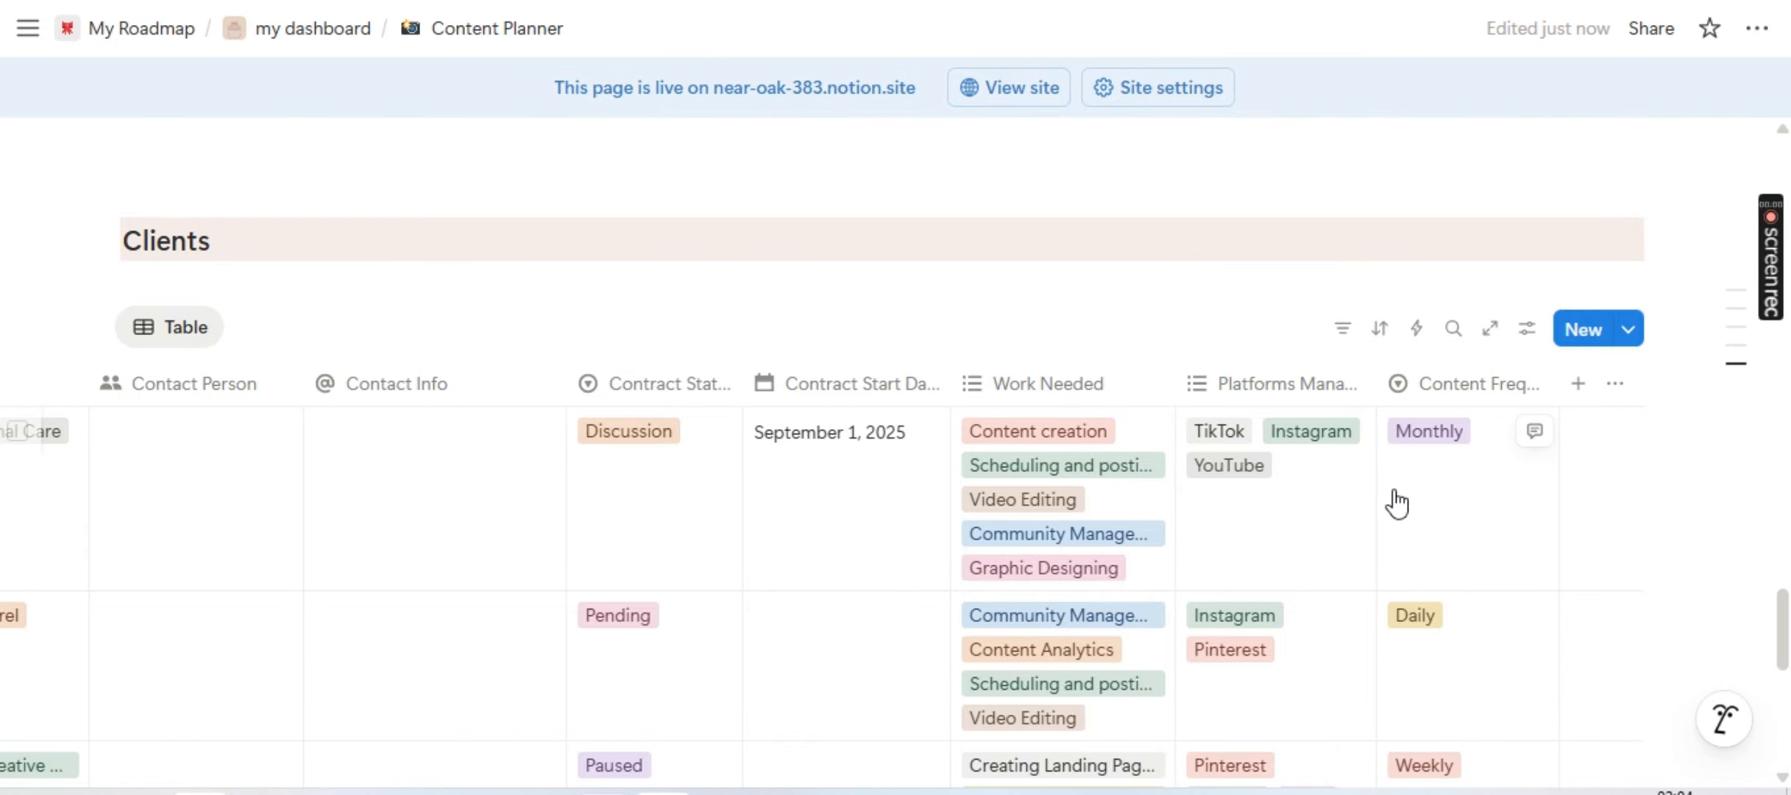
scroll(1396, 503, down, 2)
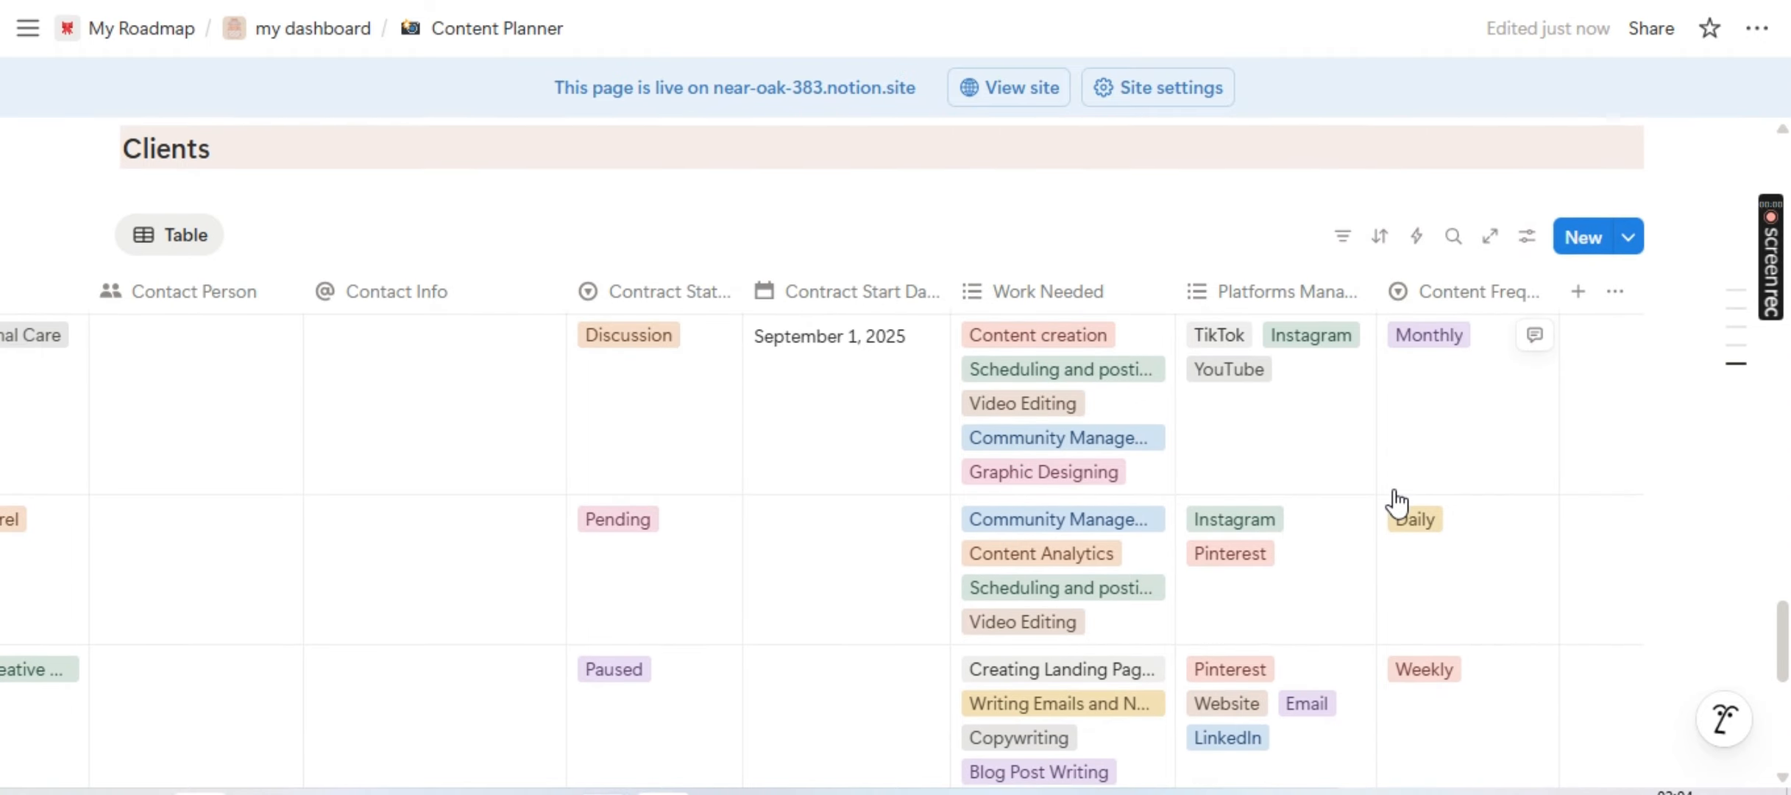
scroll(1458, 633, down, 3)
scroll(1460, 634, down, 2)
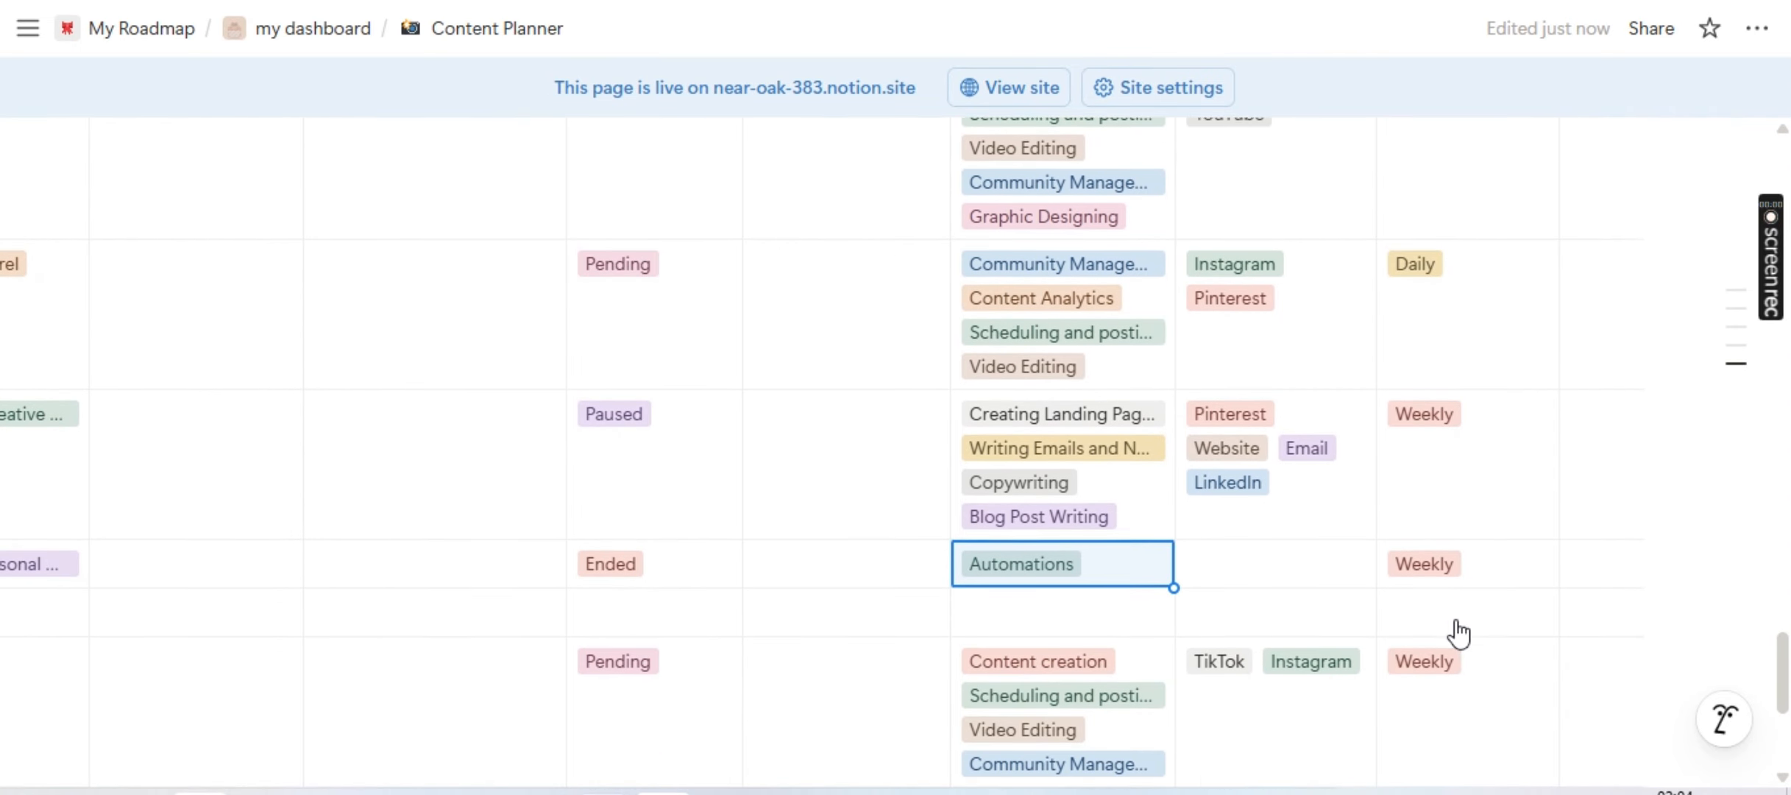
scroll(1459, 634, up, 2)
click(1457, 549)
scroll(1458, 548, up, 2)
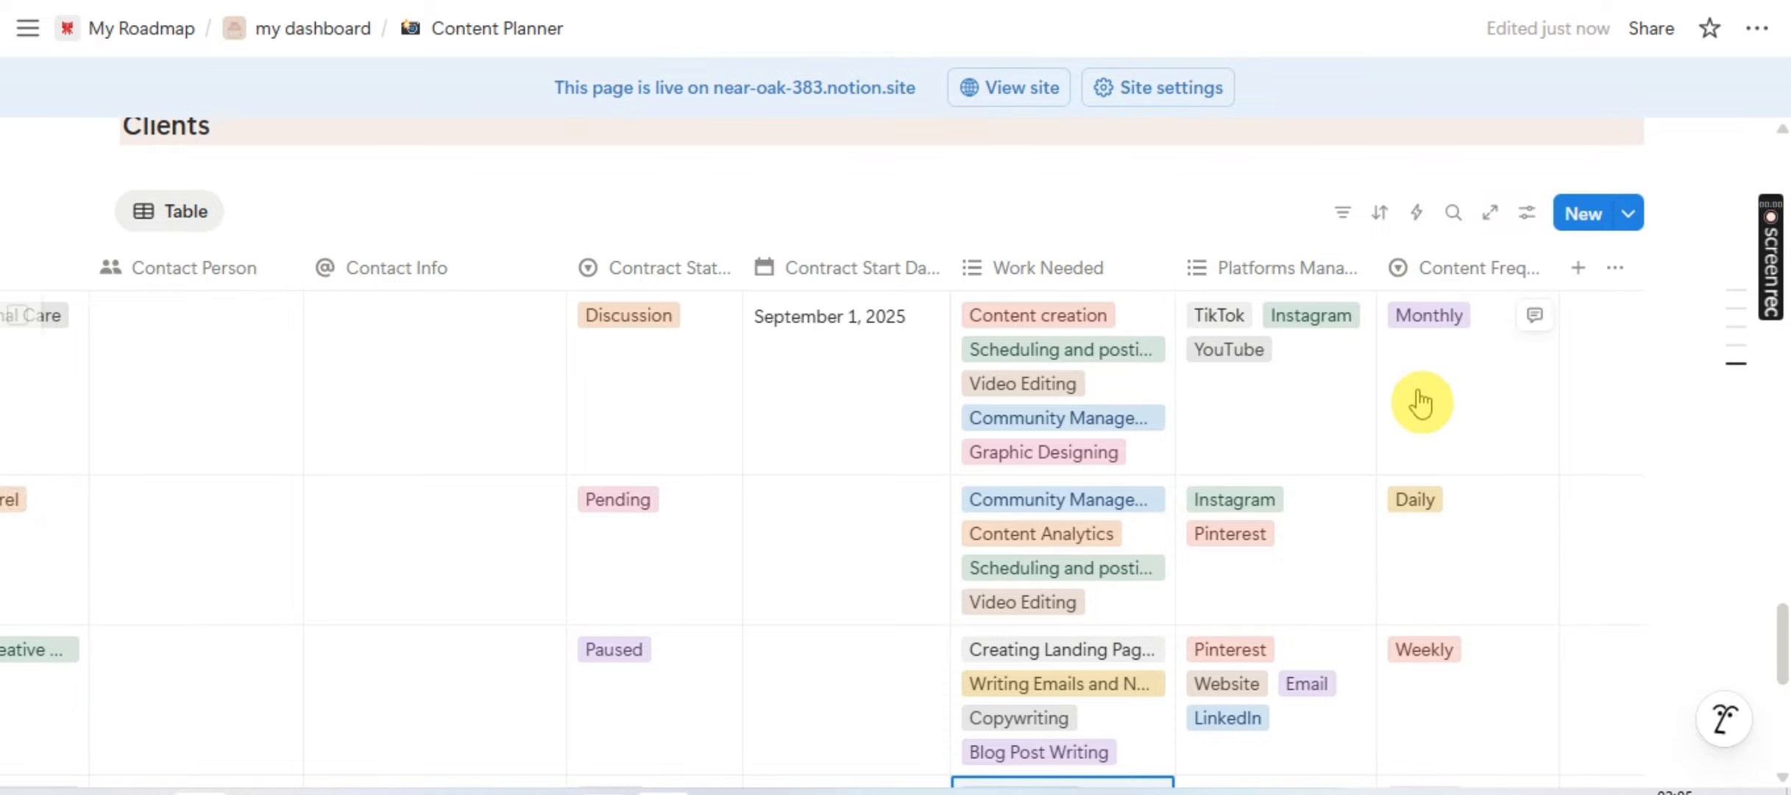
scroll(1047, 587, down, 3)
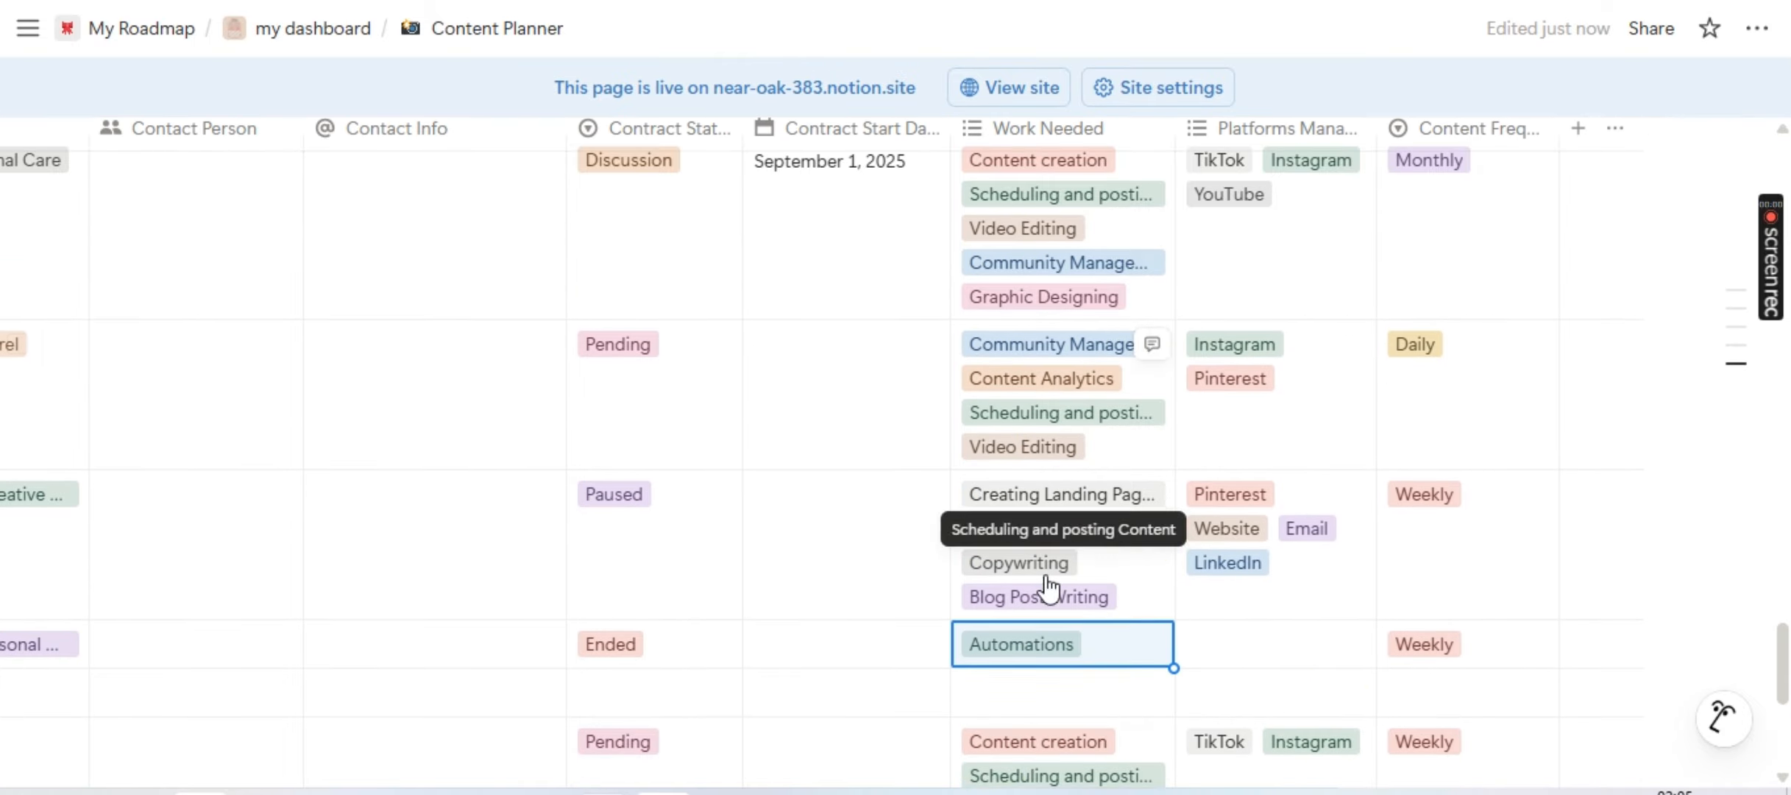
scroll(1287, 743, down, 2)
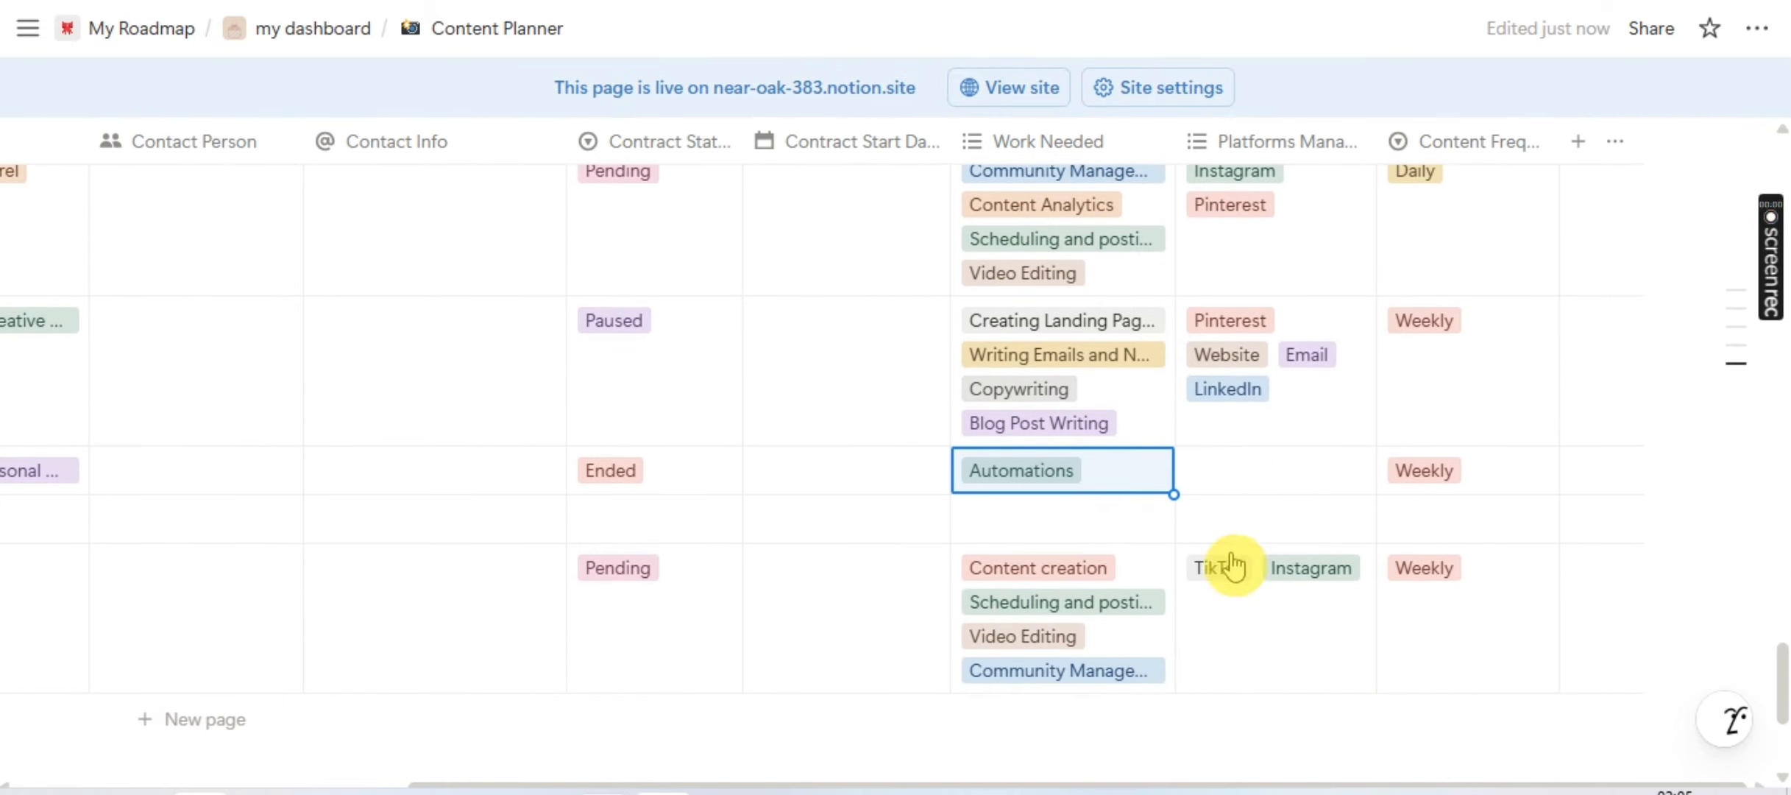
scroll(1099, 551, left, 5)
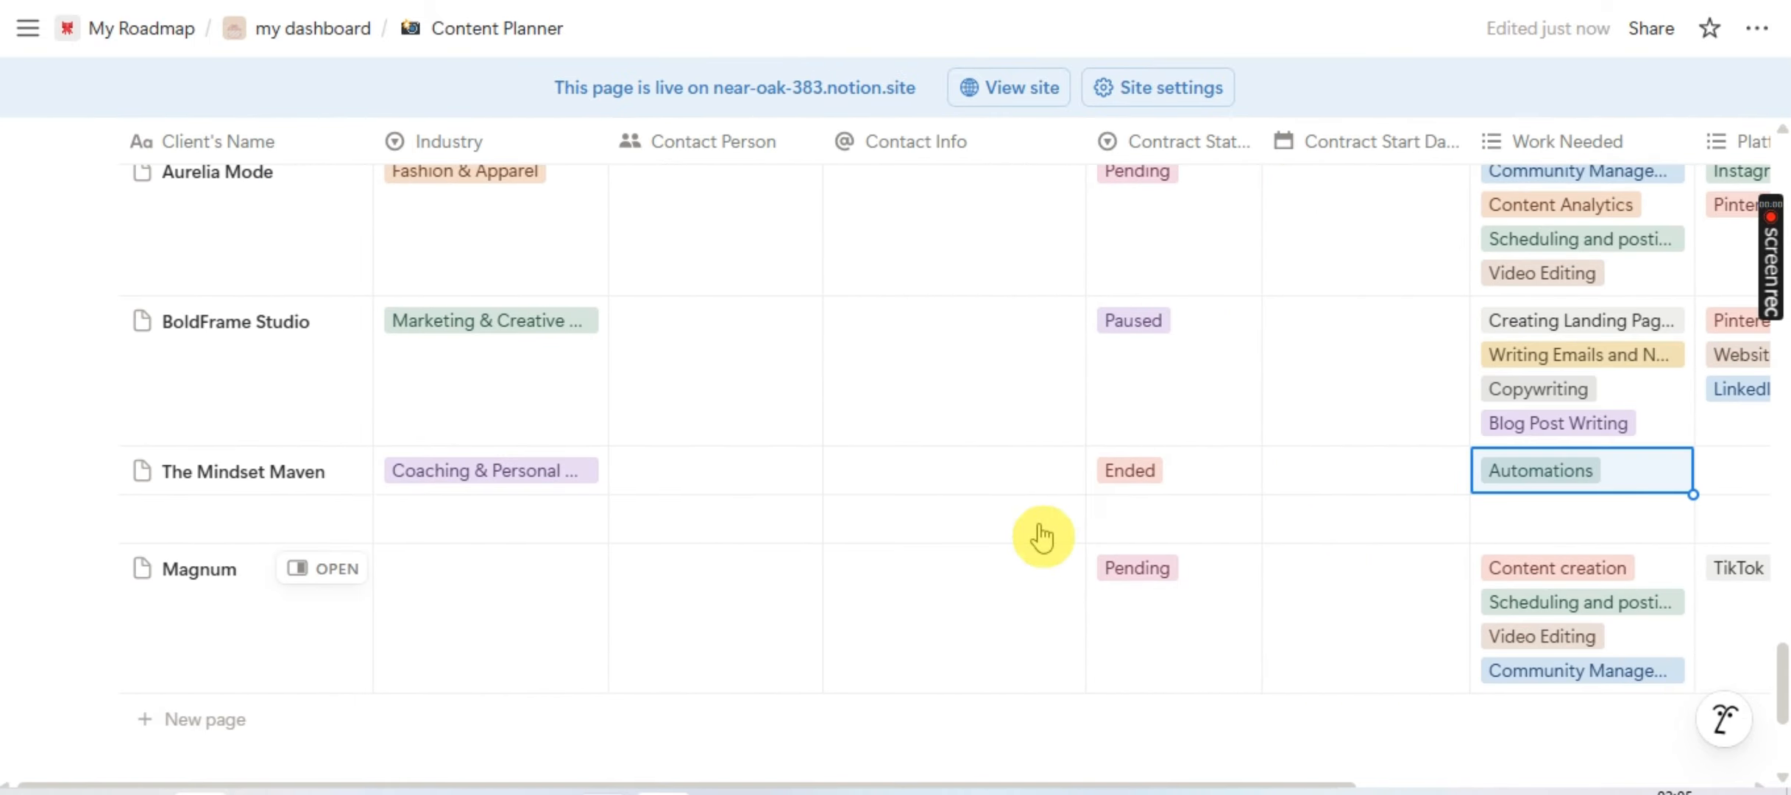
scroll(1039, 531, up, 4)
scroll(1041, 538, up, 3)
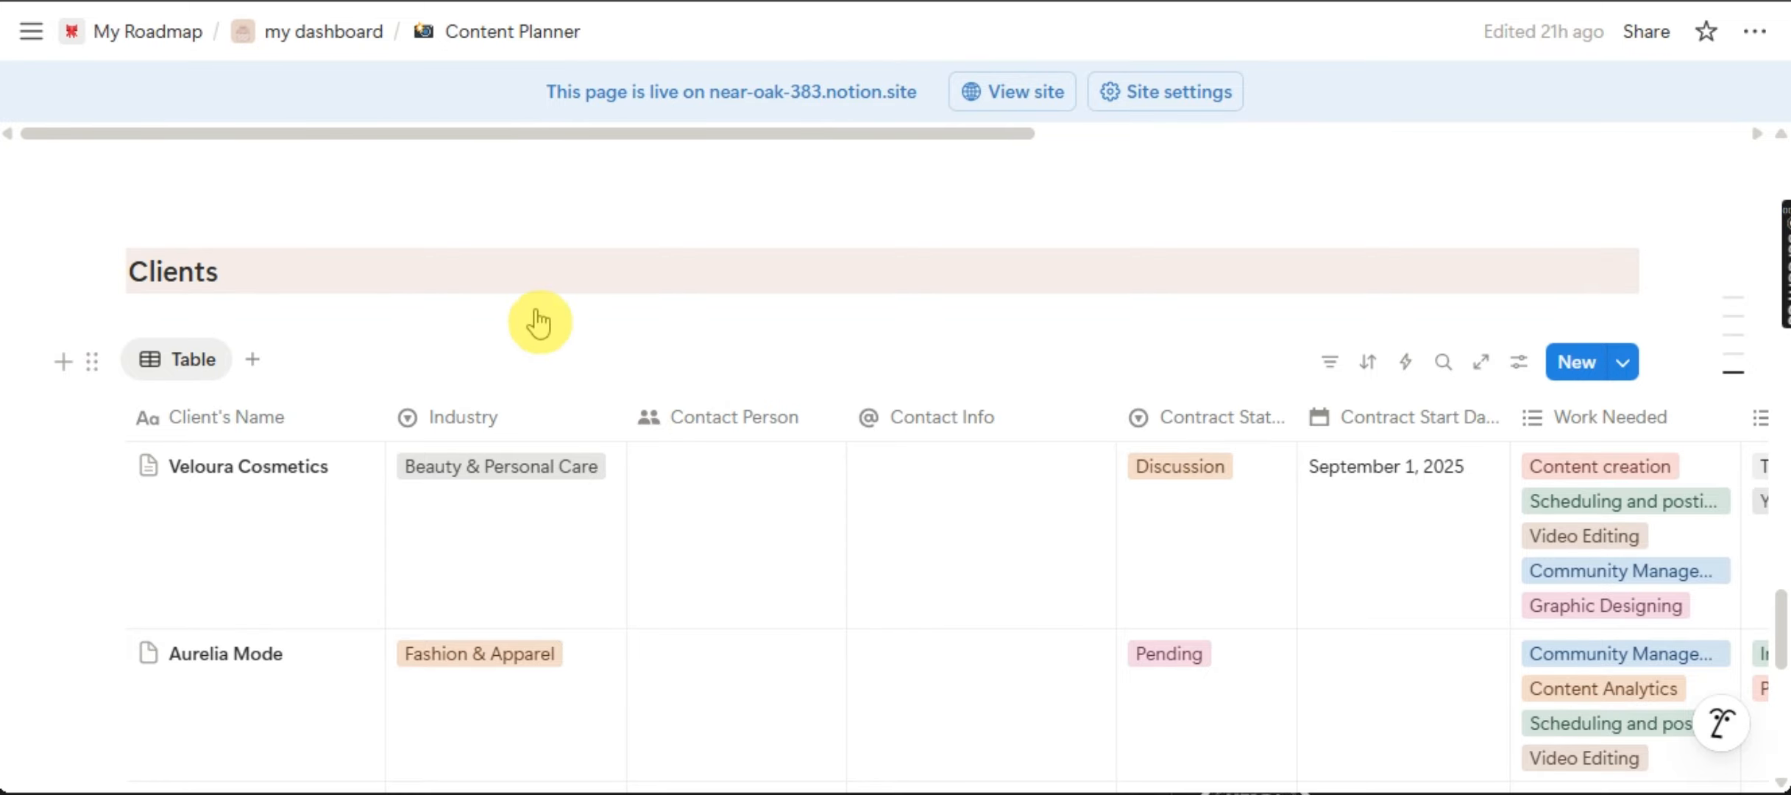
- Inspect the reminder setting of Veloura Cosmetics' contract start date, and review the remaining columns of the Clients table
scroll(376, 140, down, 2)
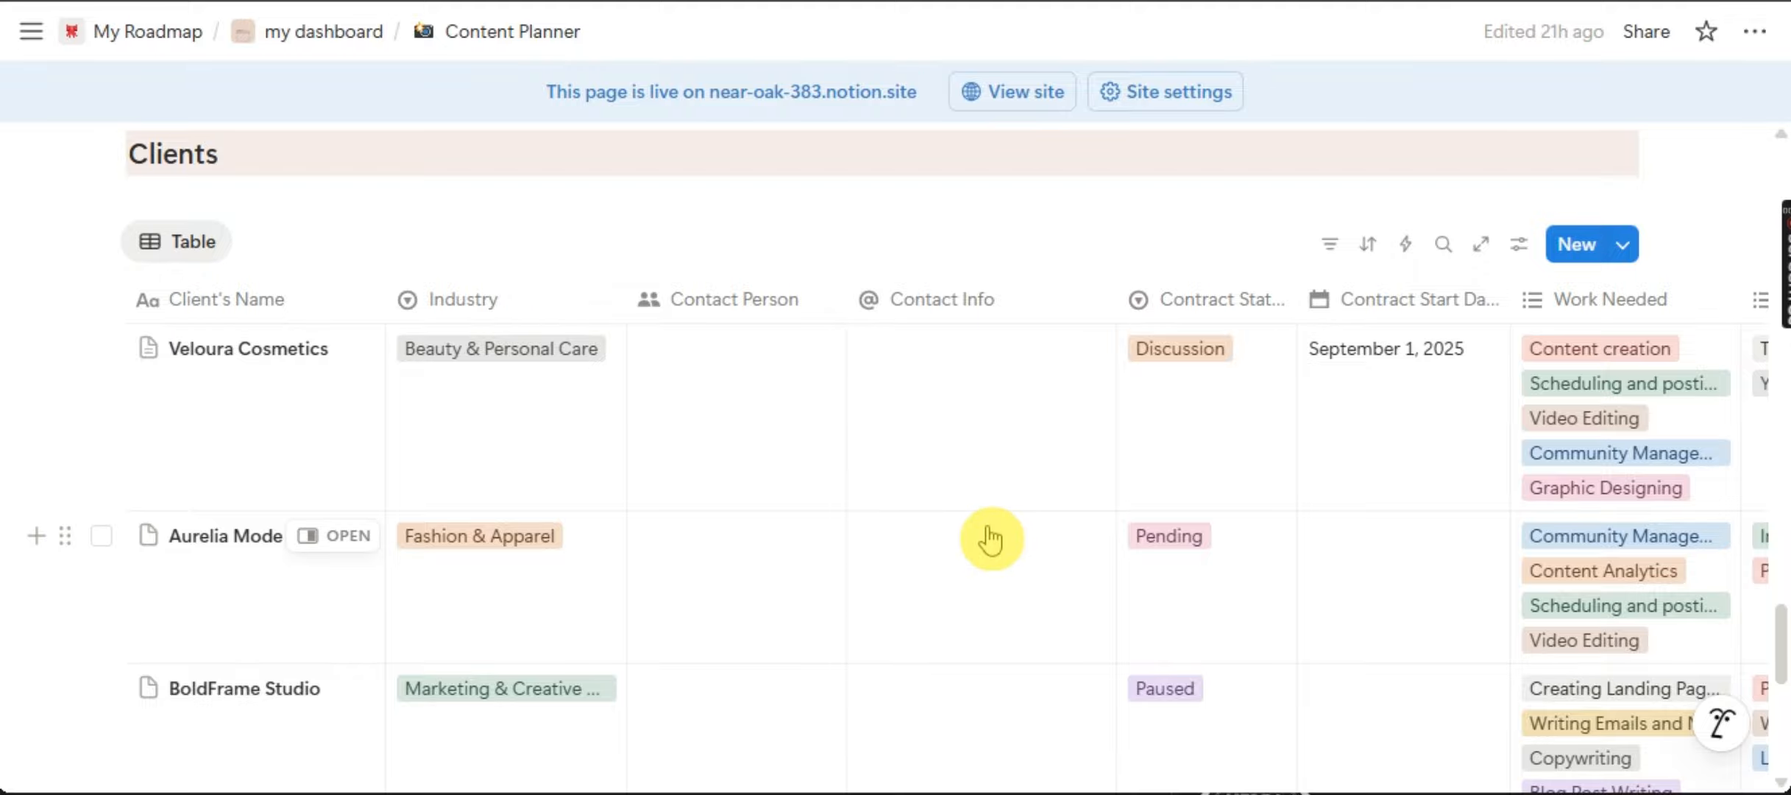
scroll(990, 541, right, 3)
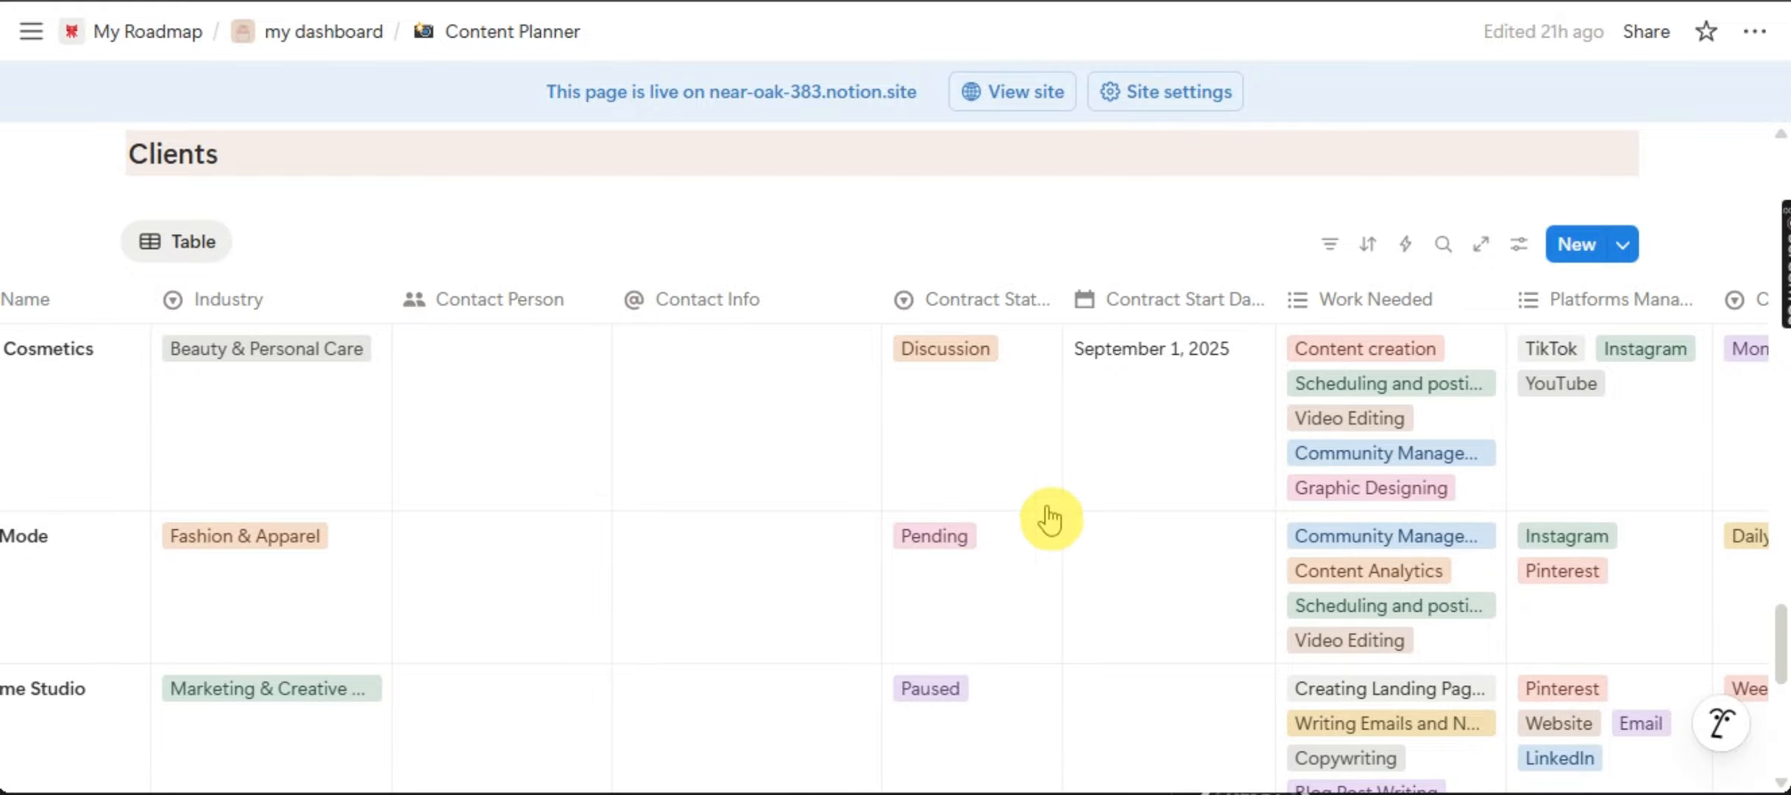
click(1075, 502)
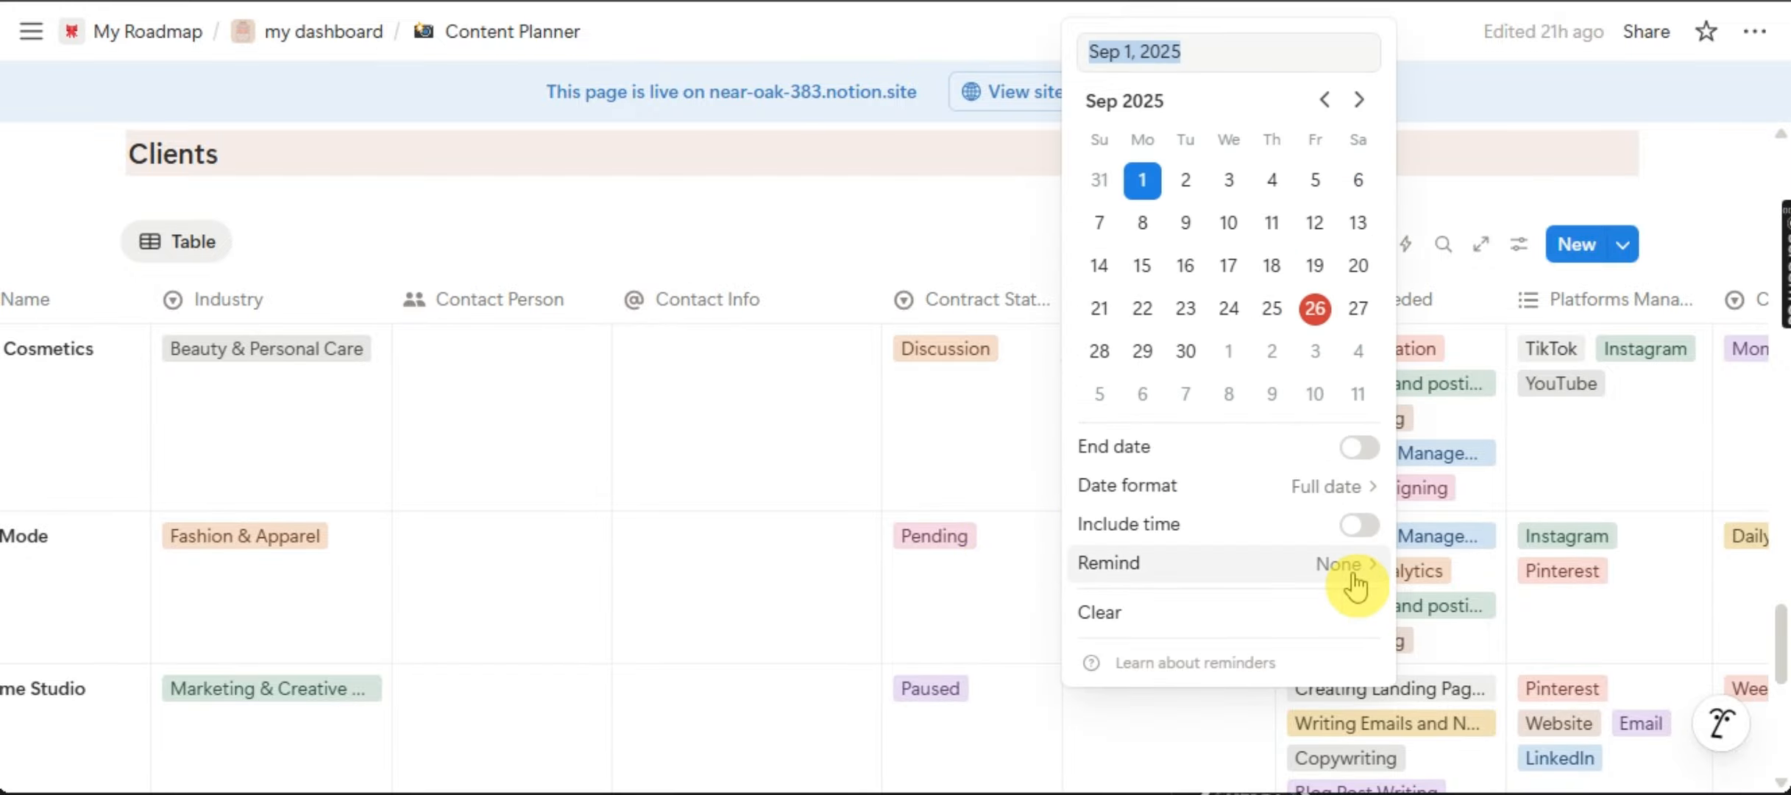
click(1530, 461)
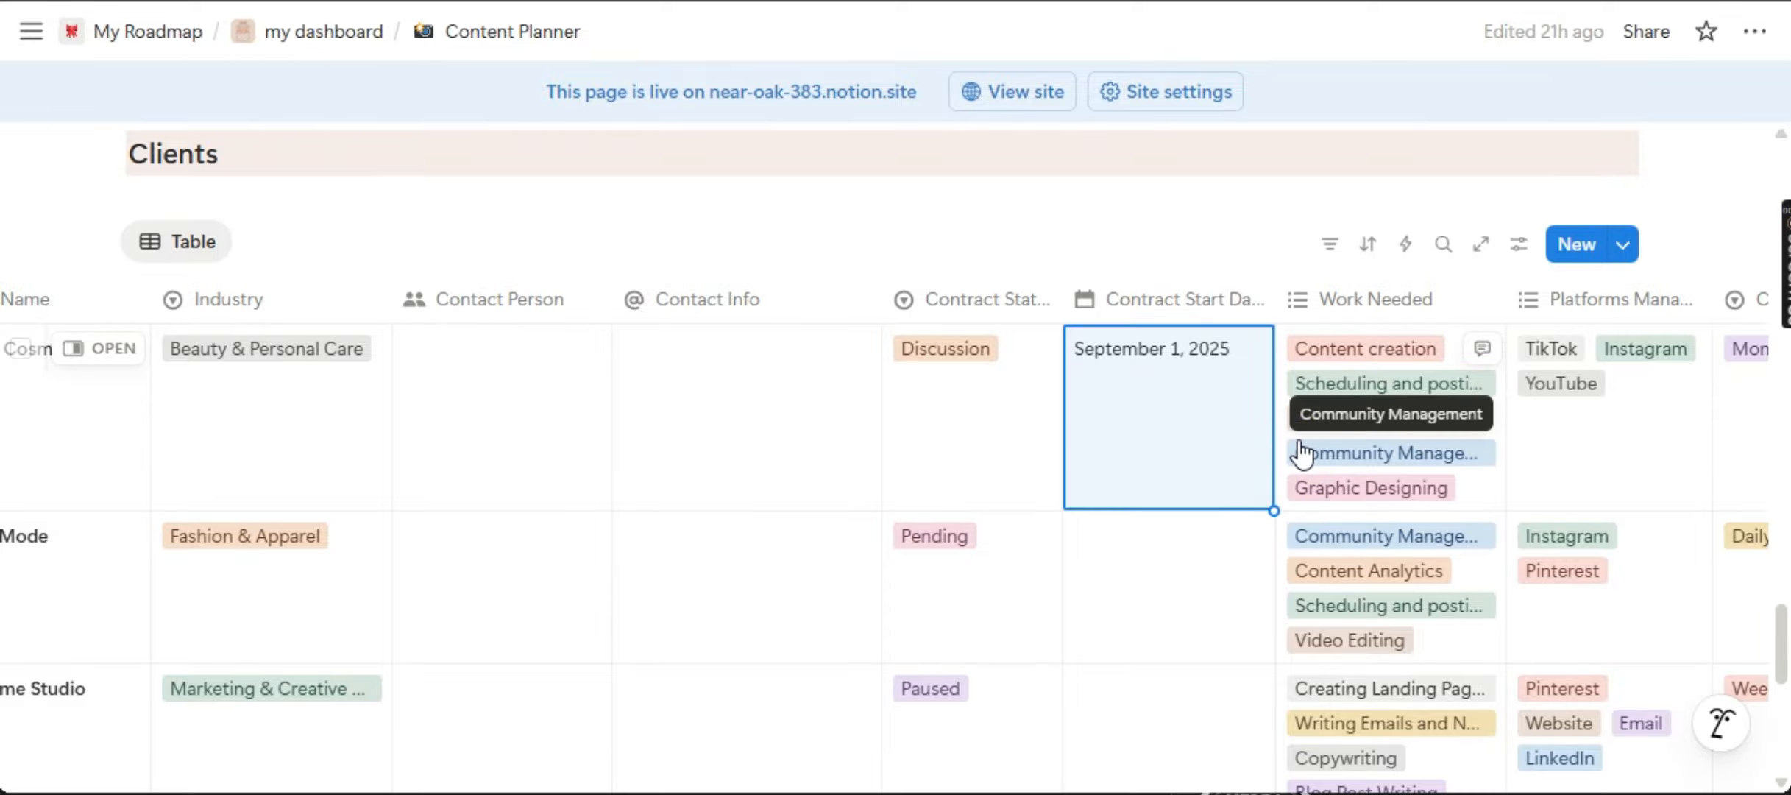
scroll(1289, 572, right, 3)
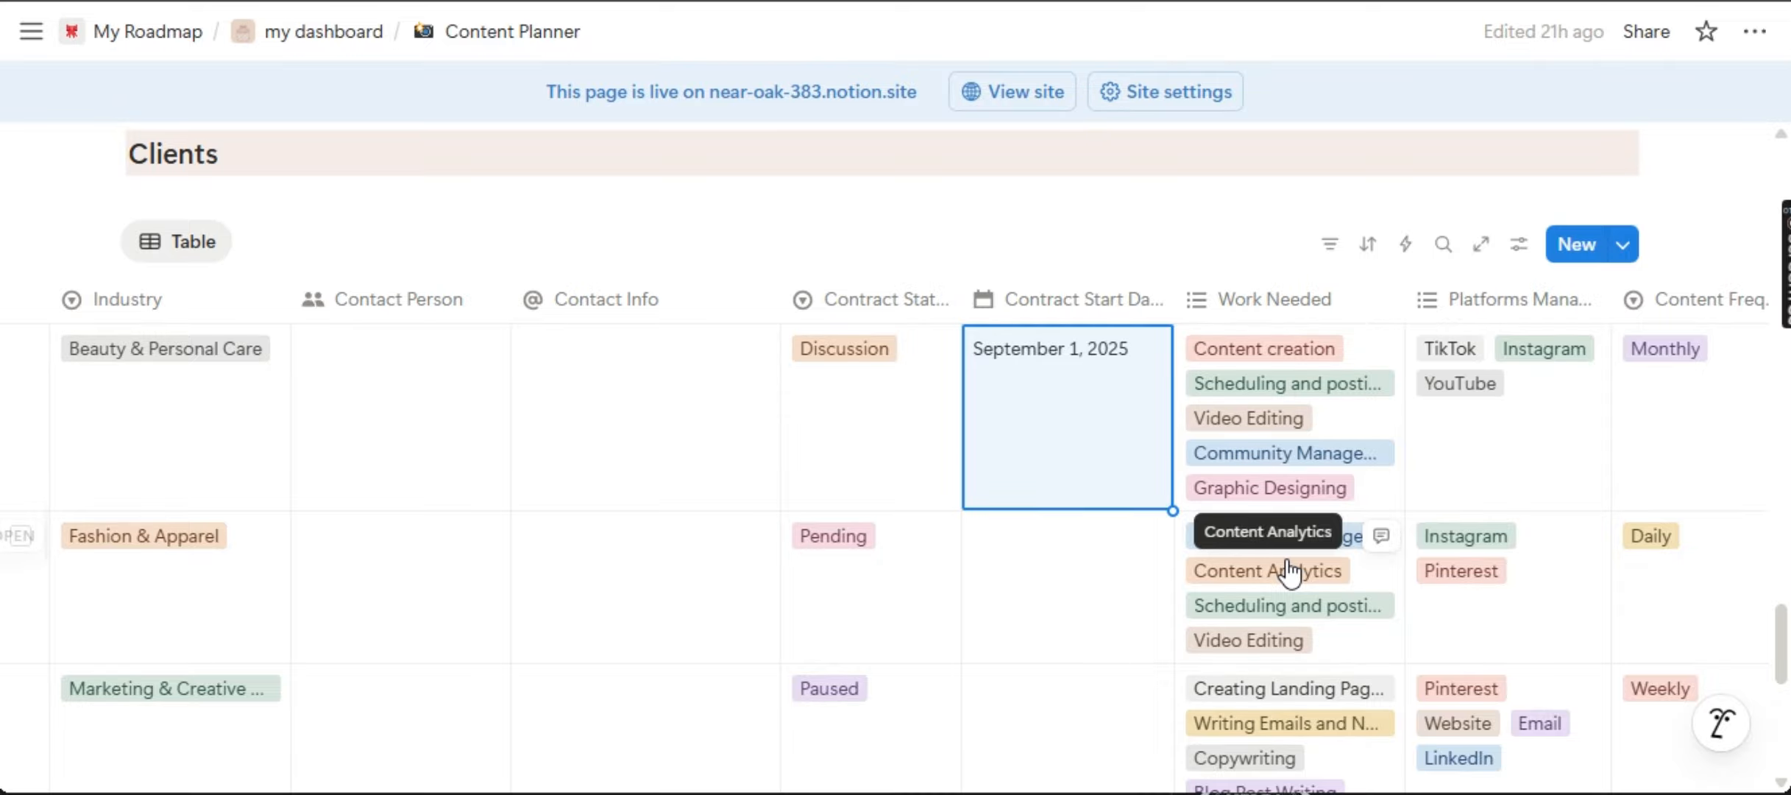
scroll(1289, 572, right, 5)
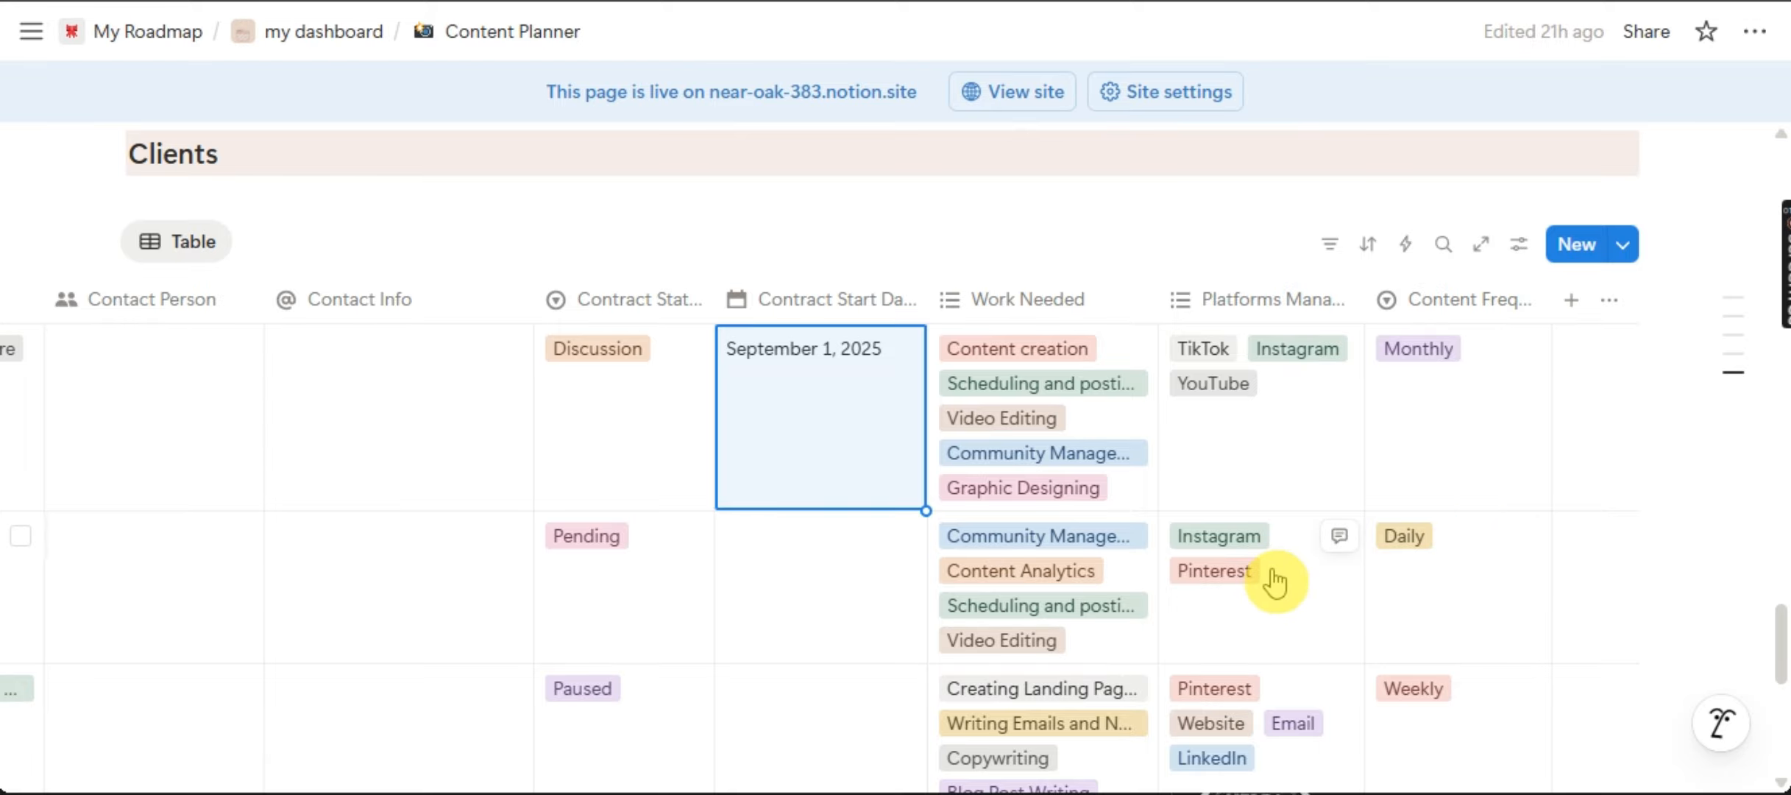
scroll(1170, 633, left, 5)
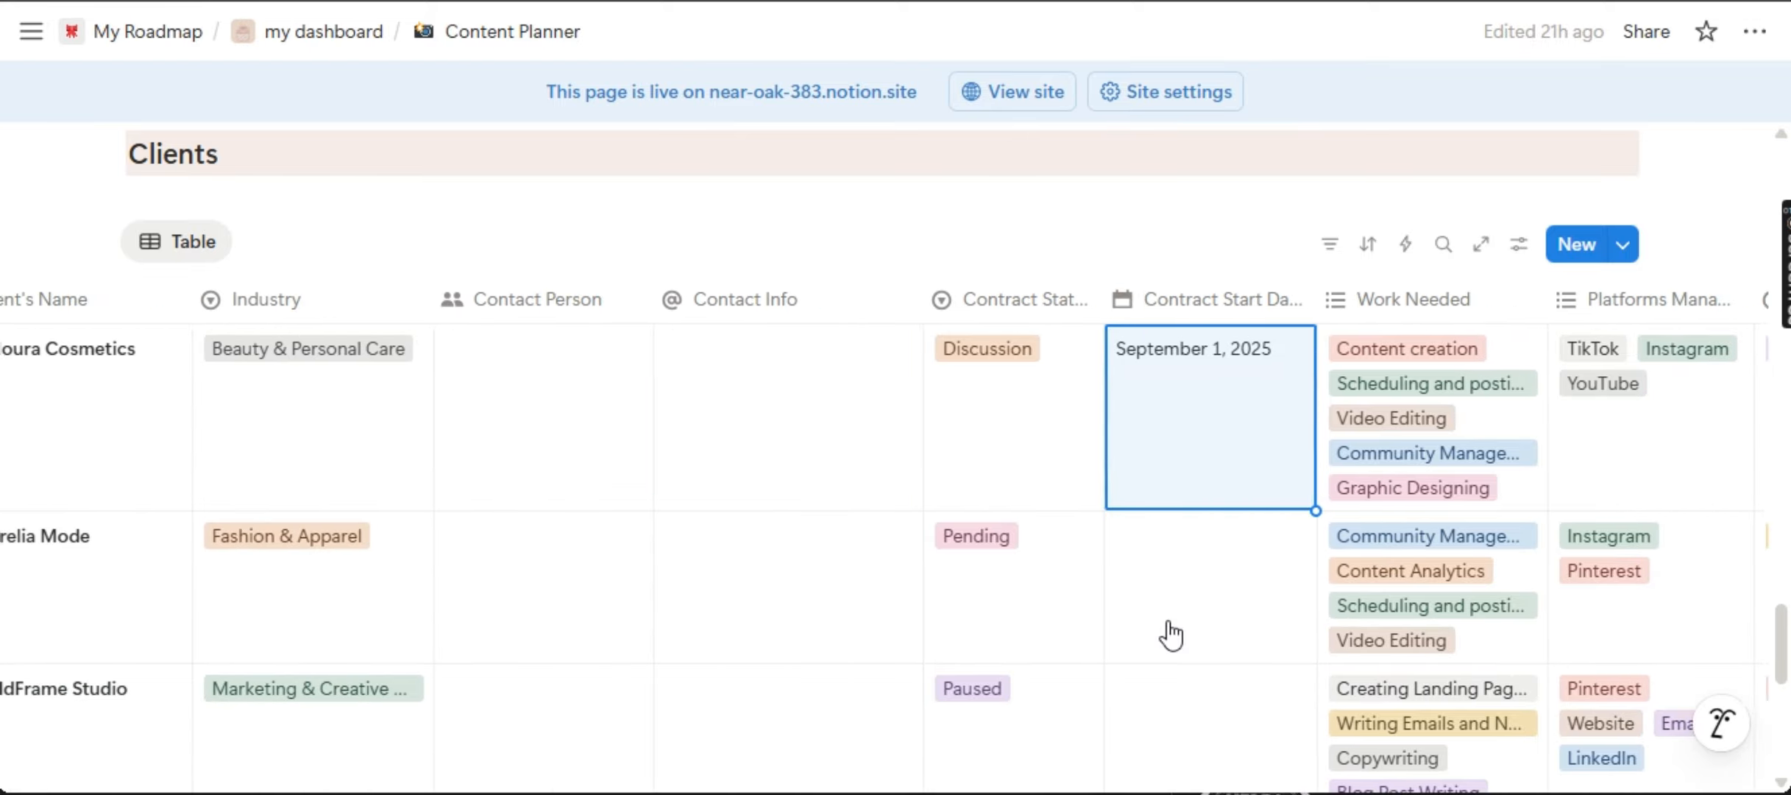
scroll(1170, 633, left, 3)
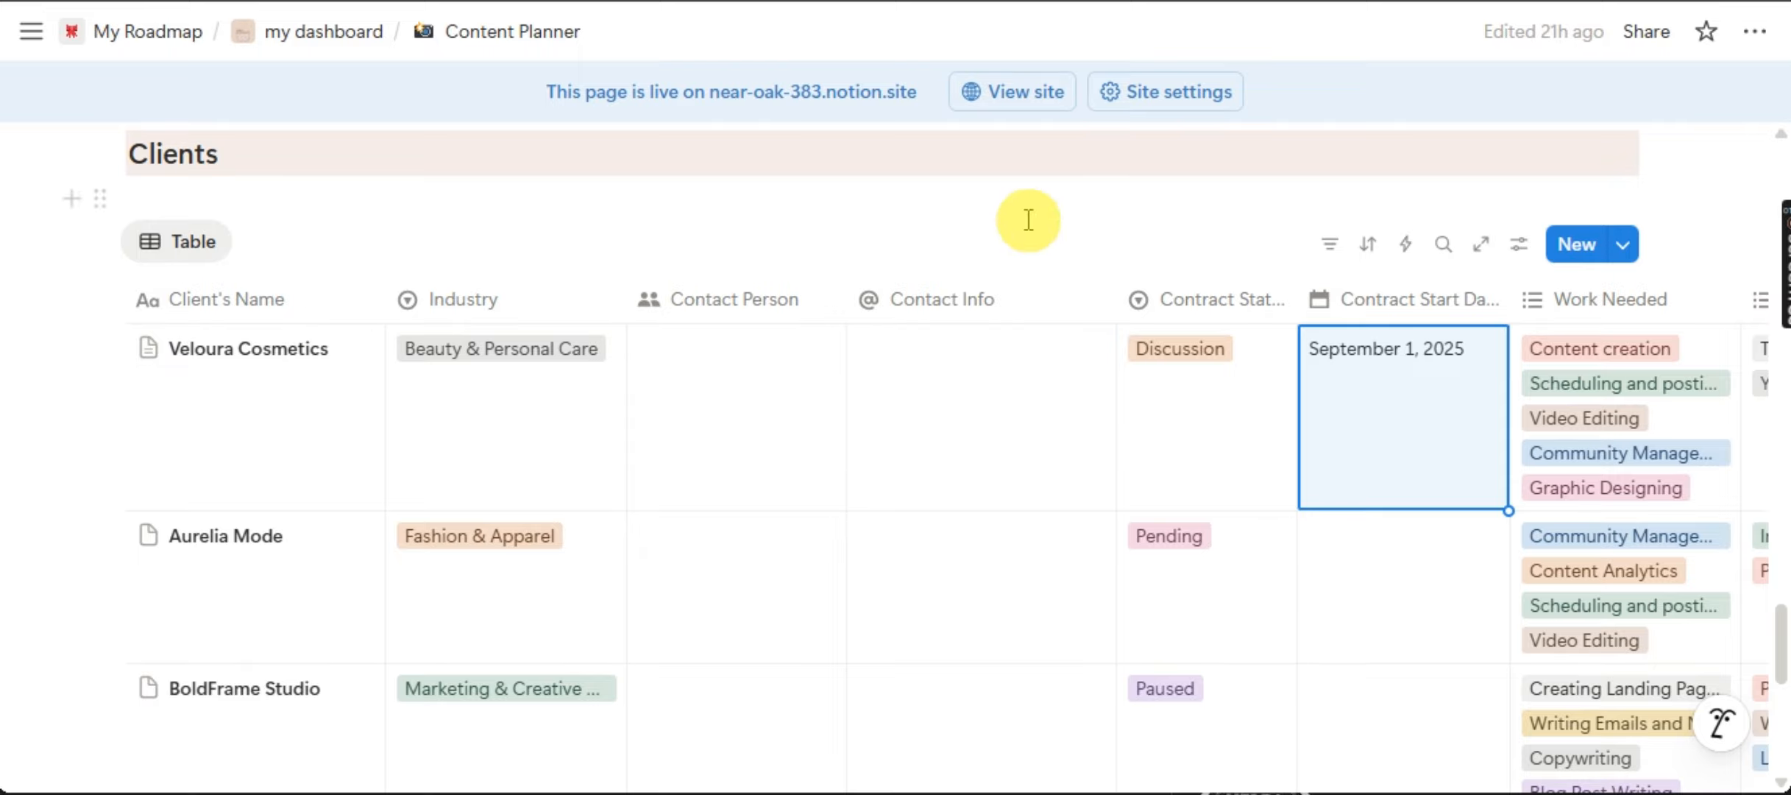
- Go back from the Clients table to the beginning of the Content Bank, looking over its entries
scroll(1036, 532, up, 3)
scroll(1040, 531, down, 10)
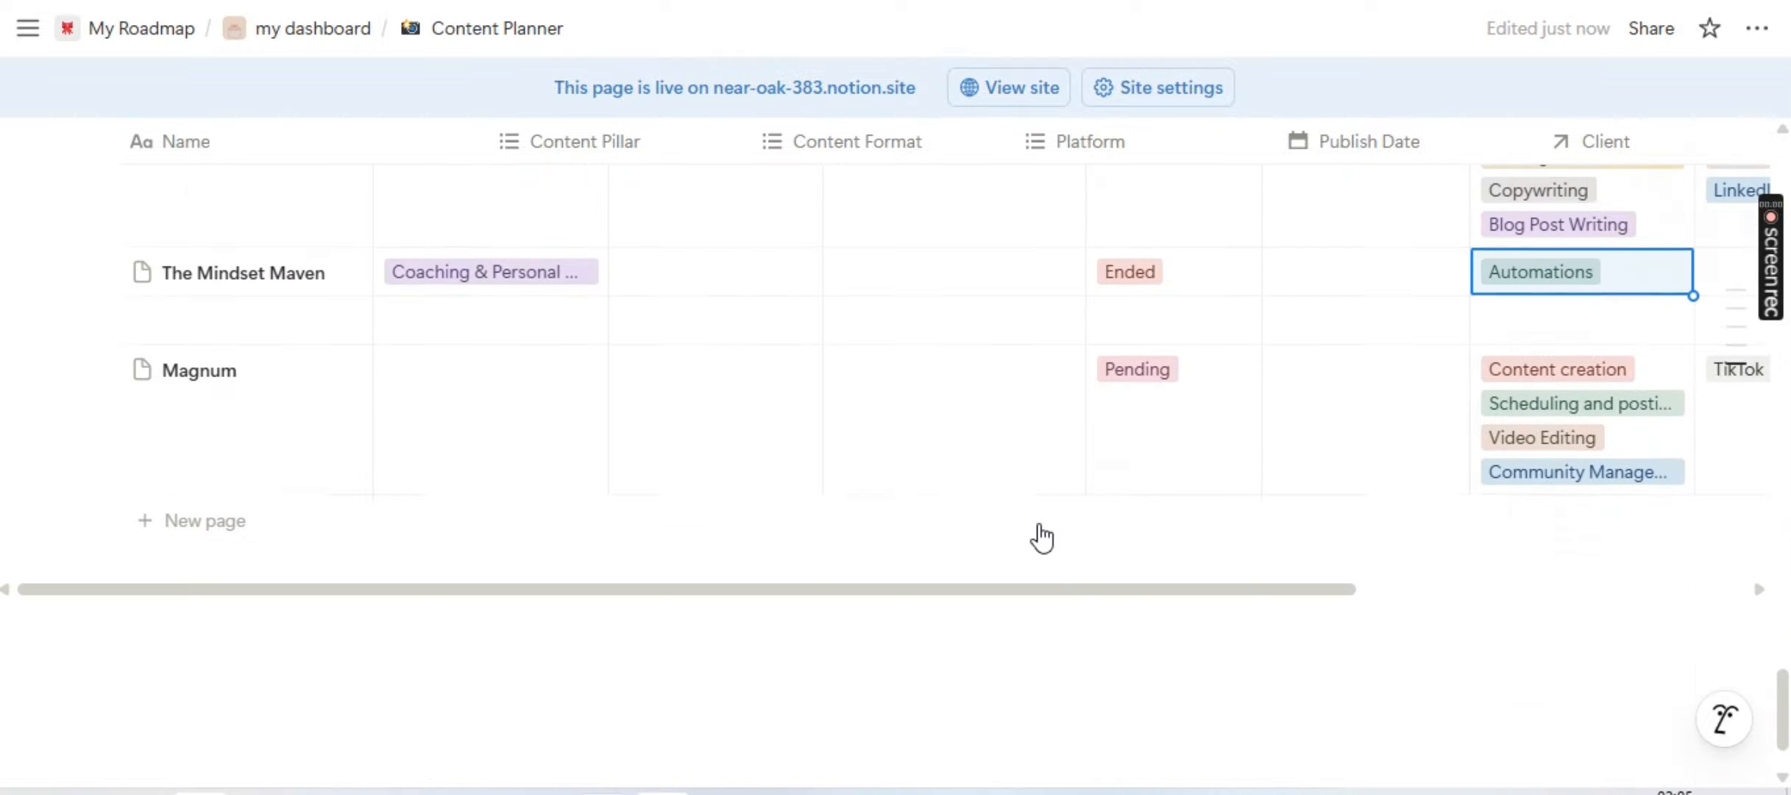
scroll(1041, 524, up, 10)
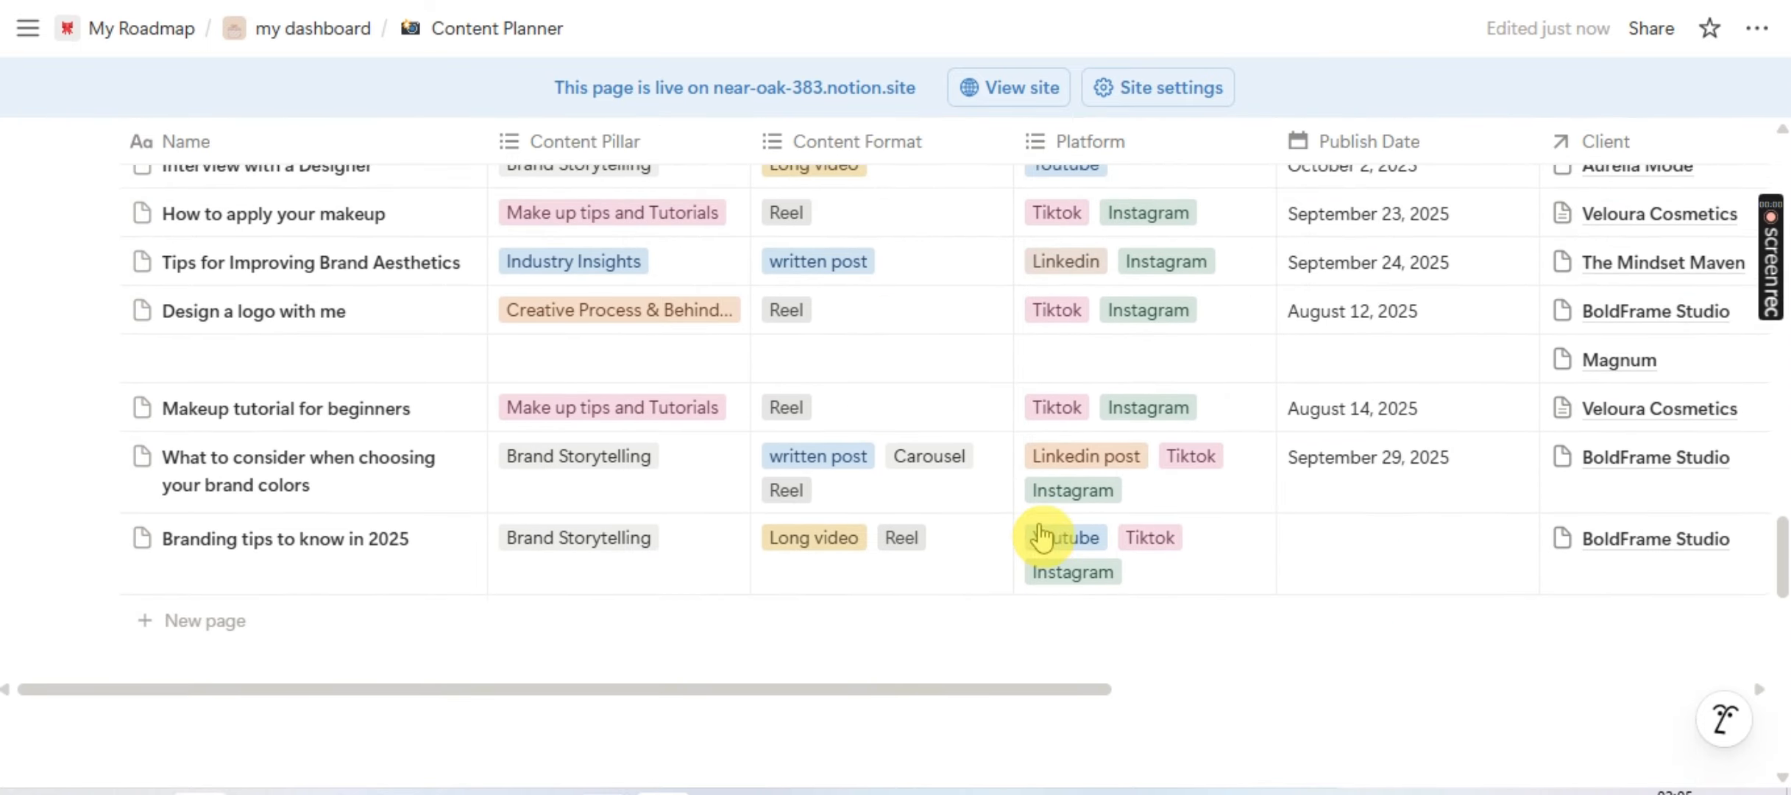
scroll(1042, 529, up, 15)
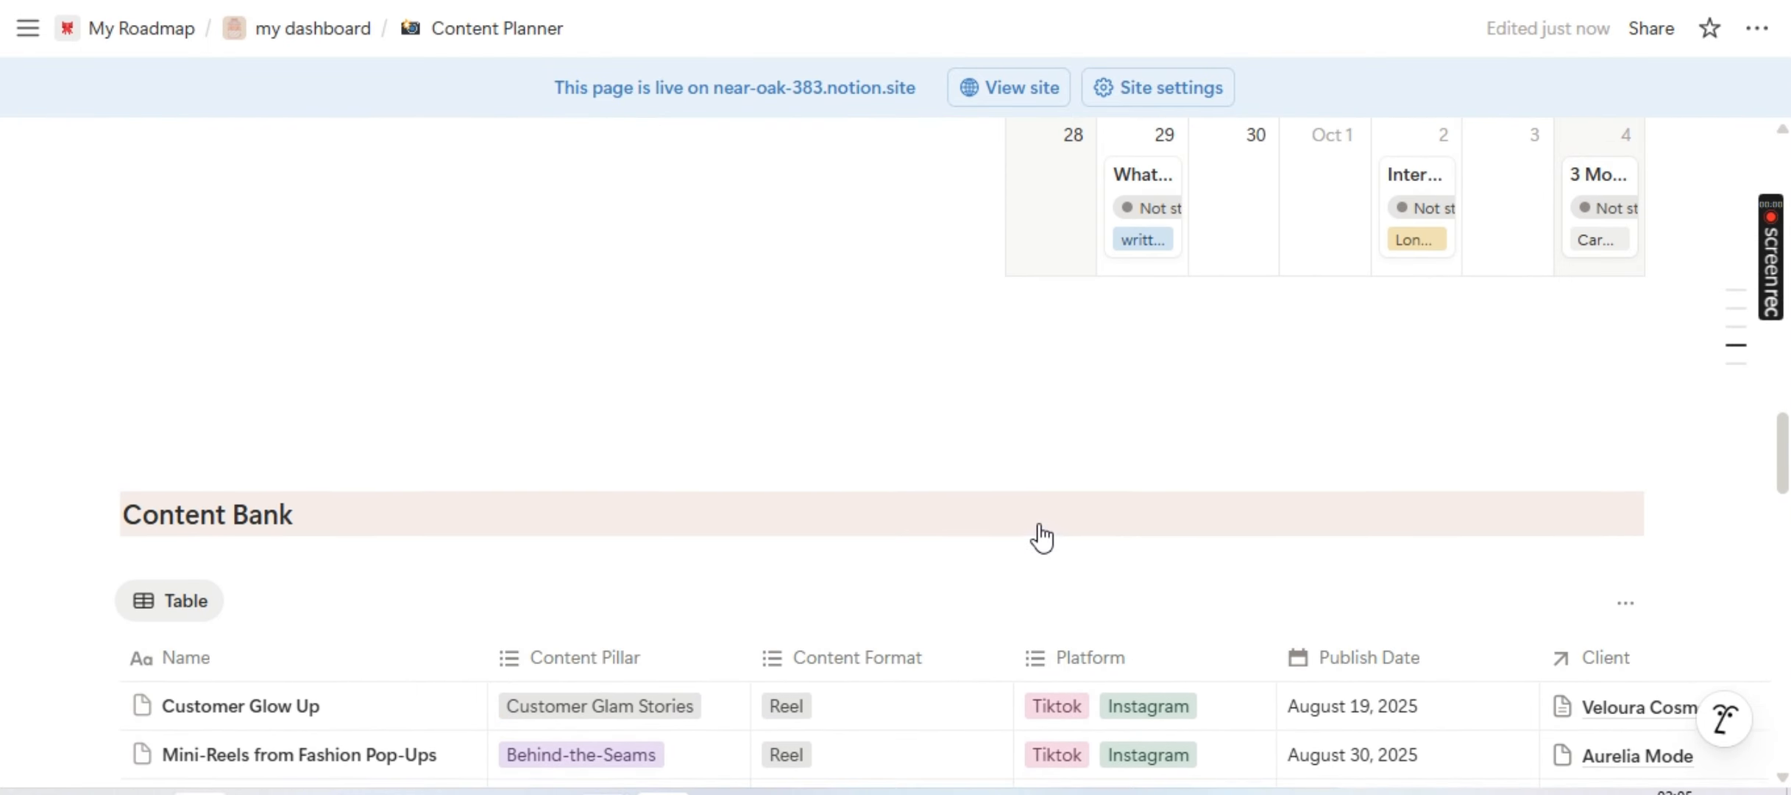
- Review the planner from the Clients table through the Content Bank and content calendar back to the Quick Links and page cover
scroll(1041, 524, up, 3)
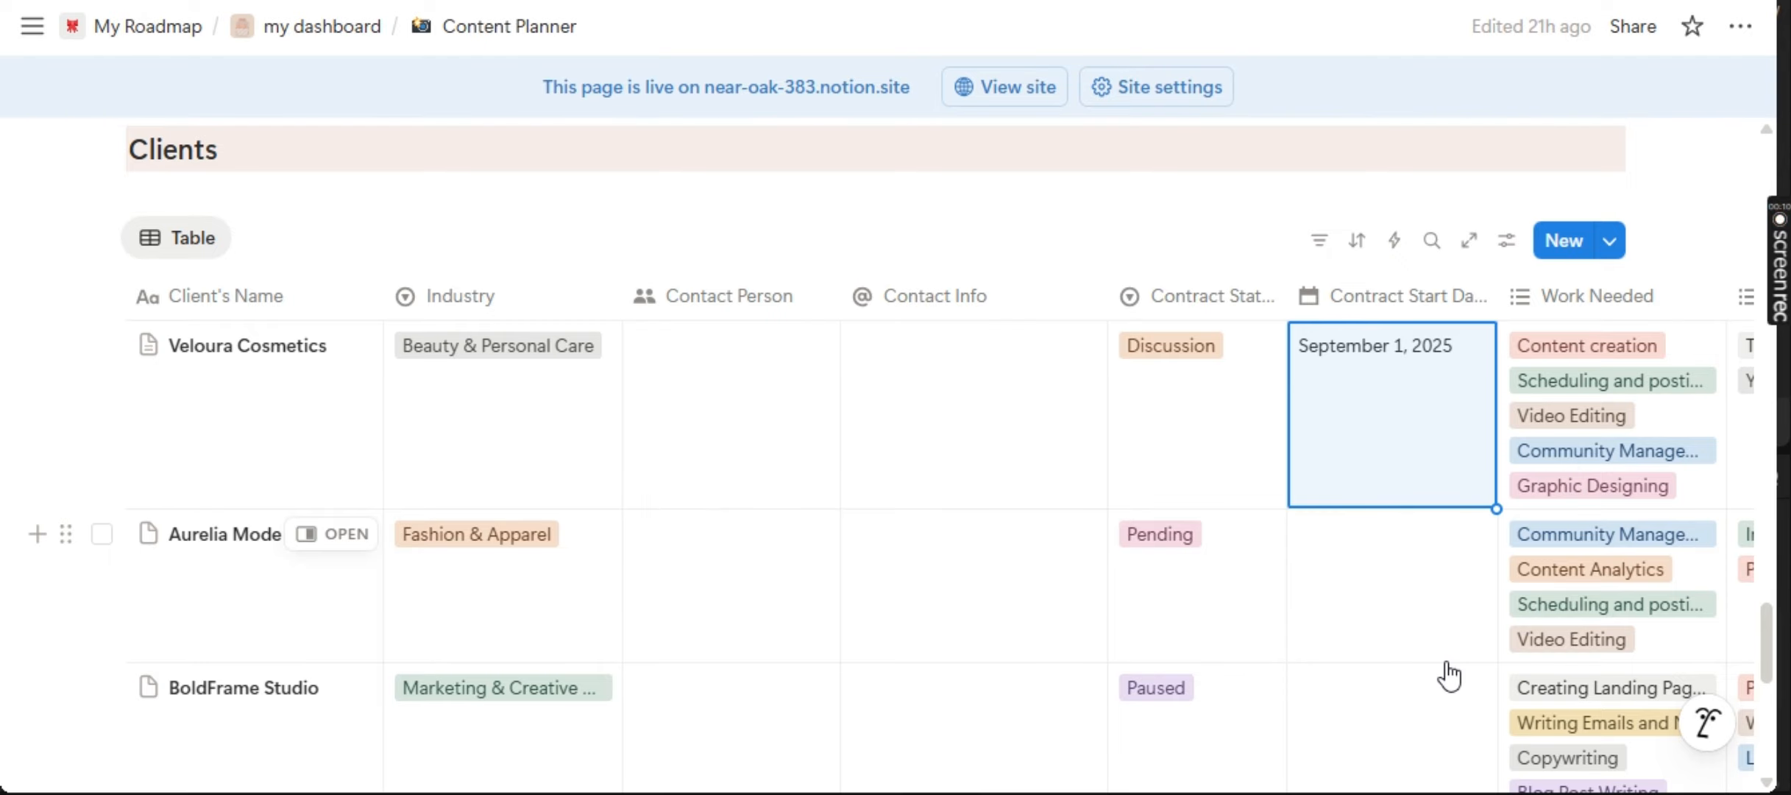
scroll(783, 515, up, 2)
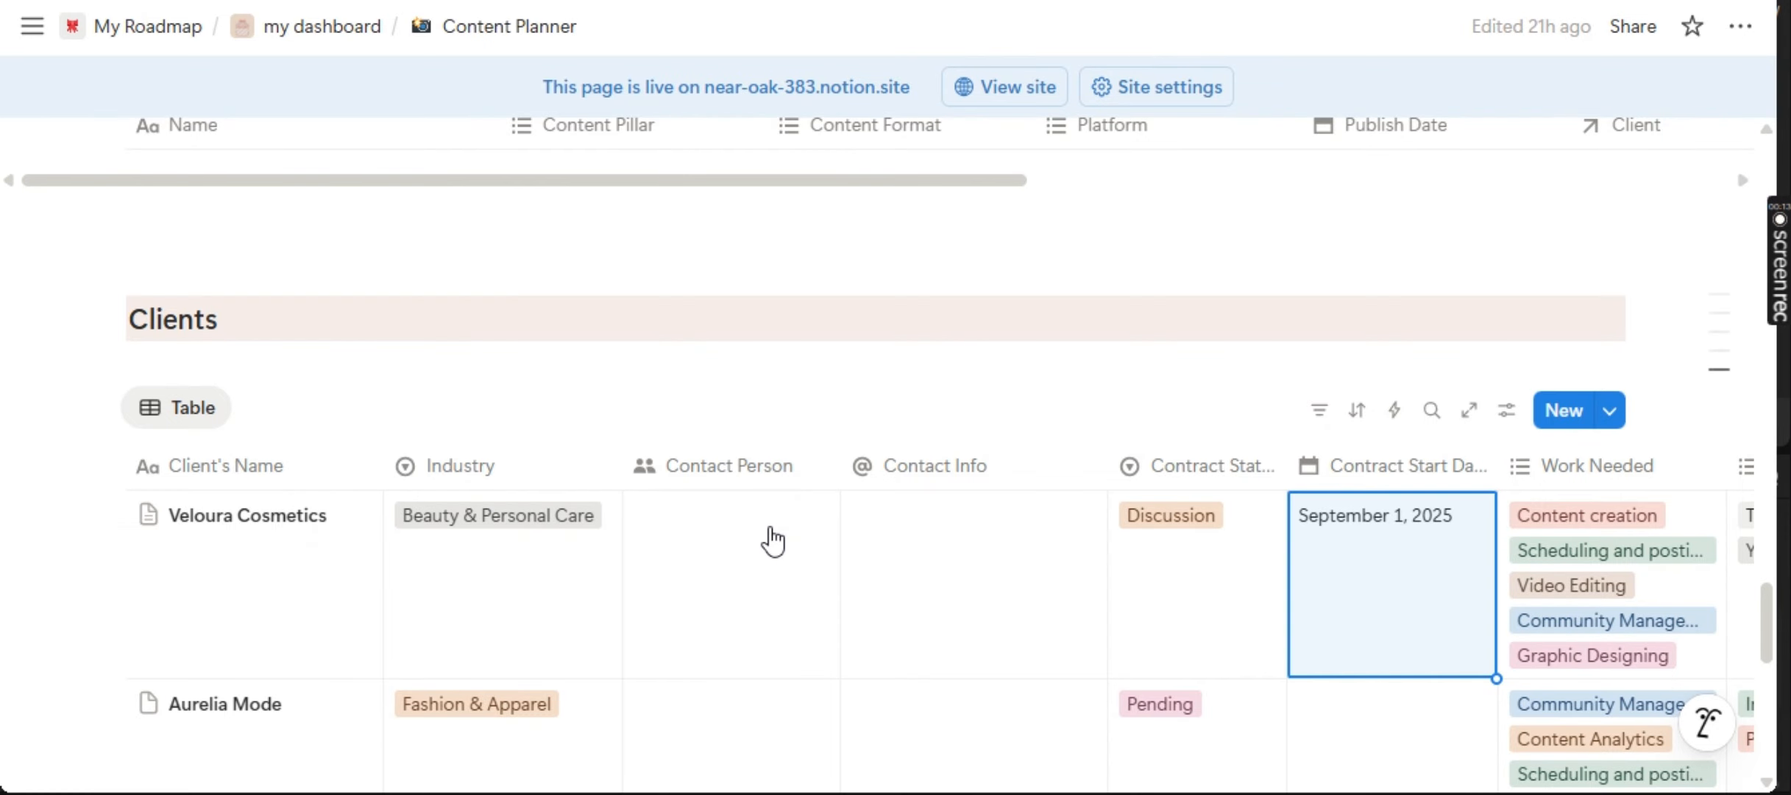
scroll(773, 541, up, 12)
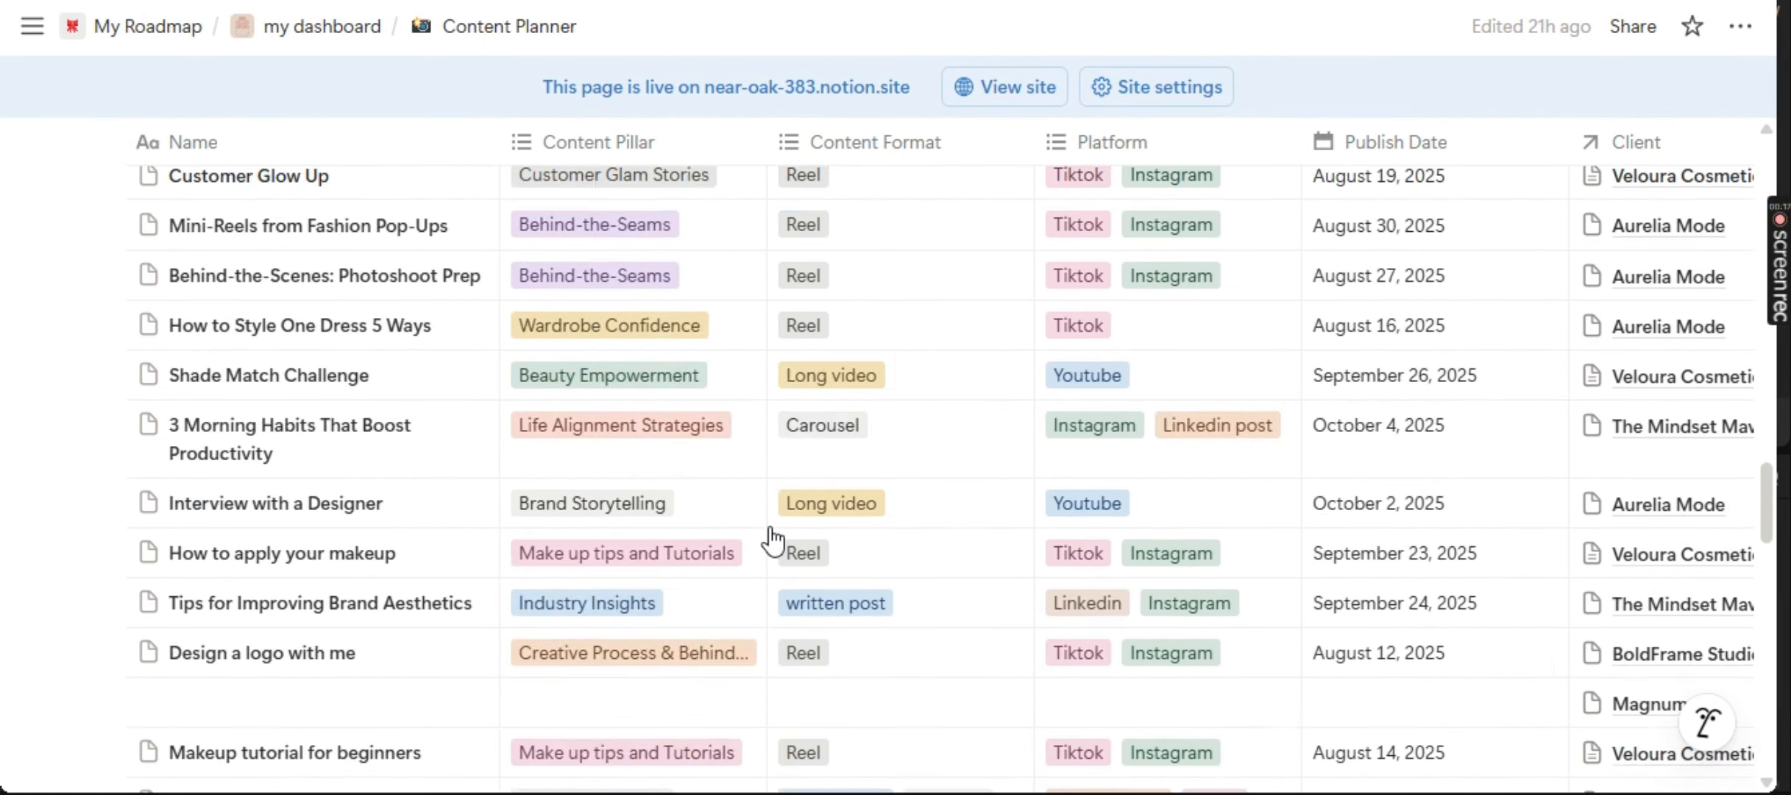
scroll(626, 515, down, 4)
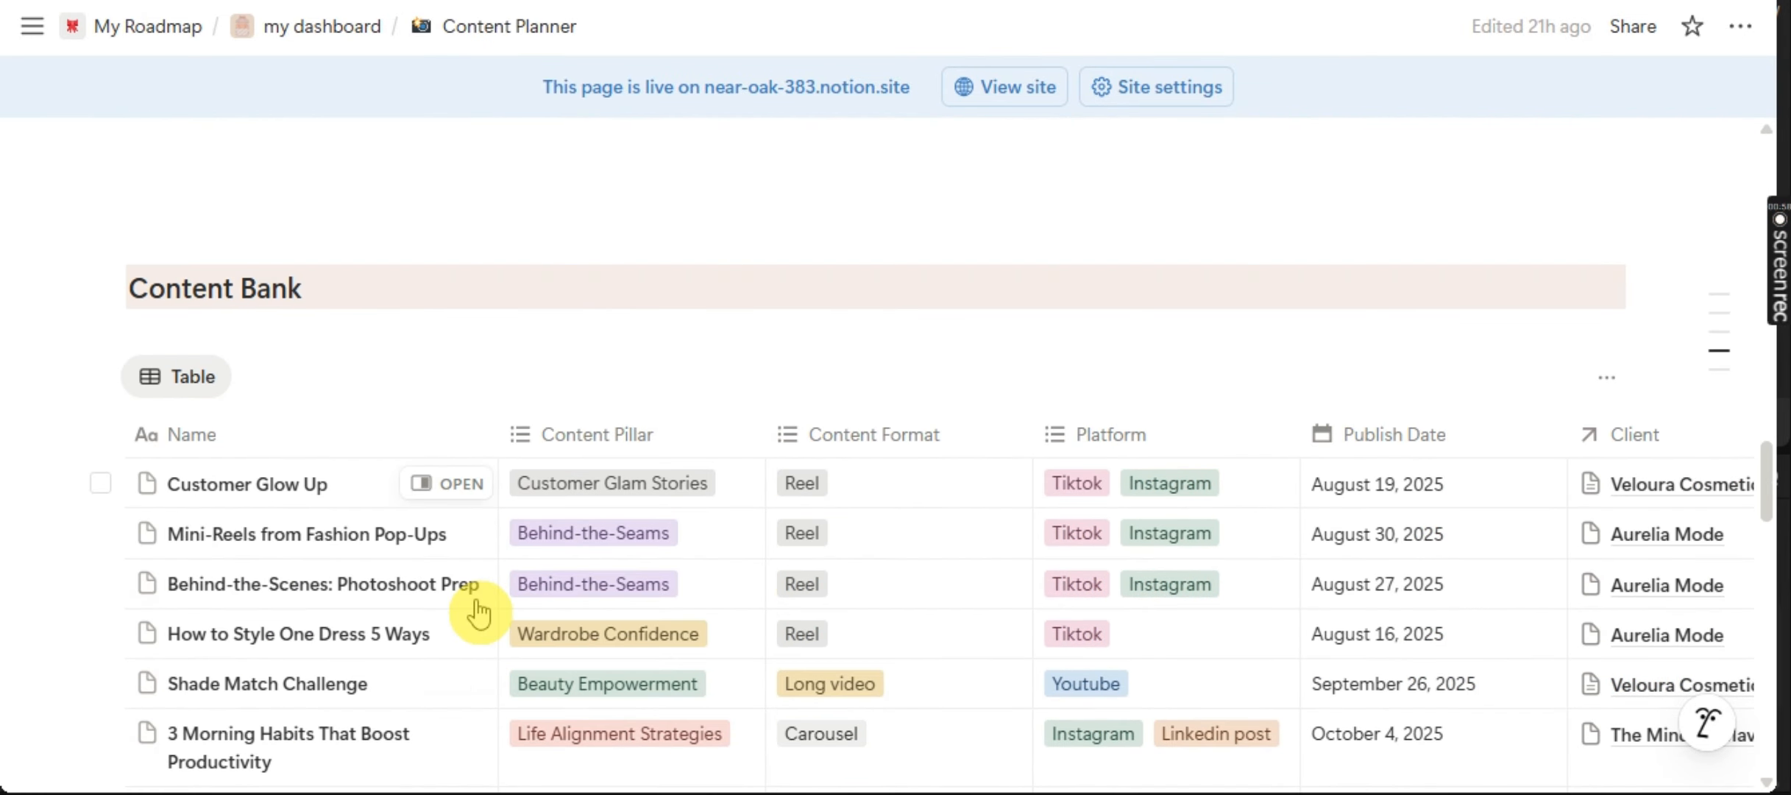
scroll(475, 611, up, 2)
scroll(478, 611, up, 5)
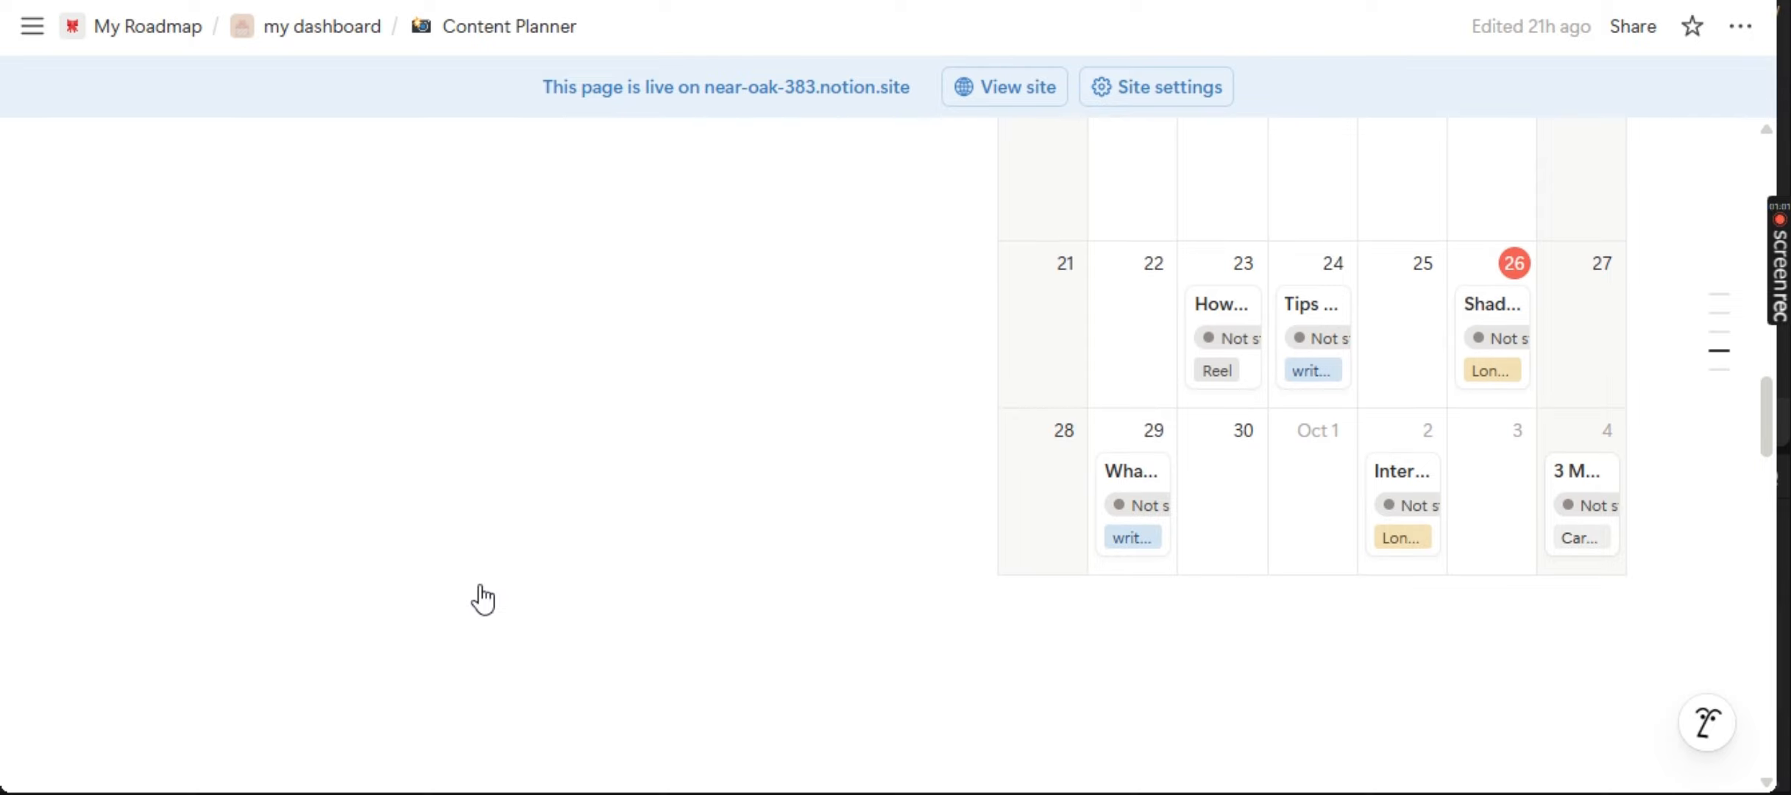
scroll(482, 585, up, 10)
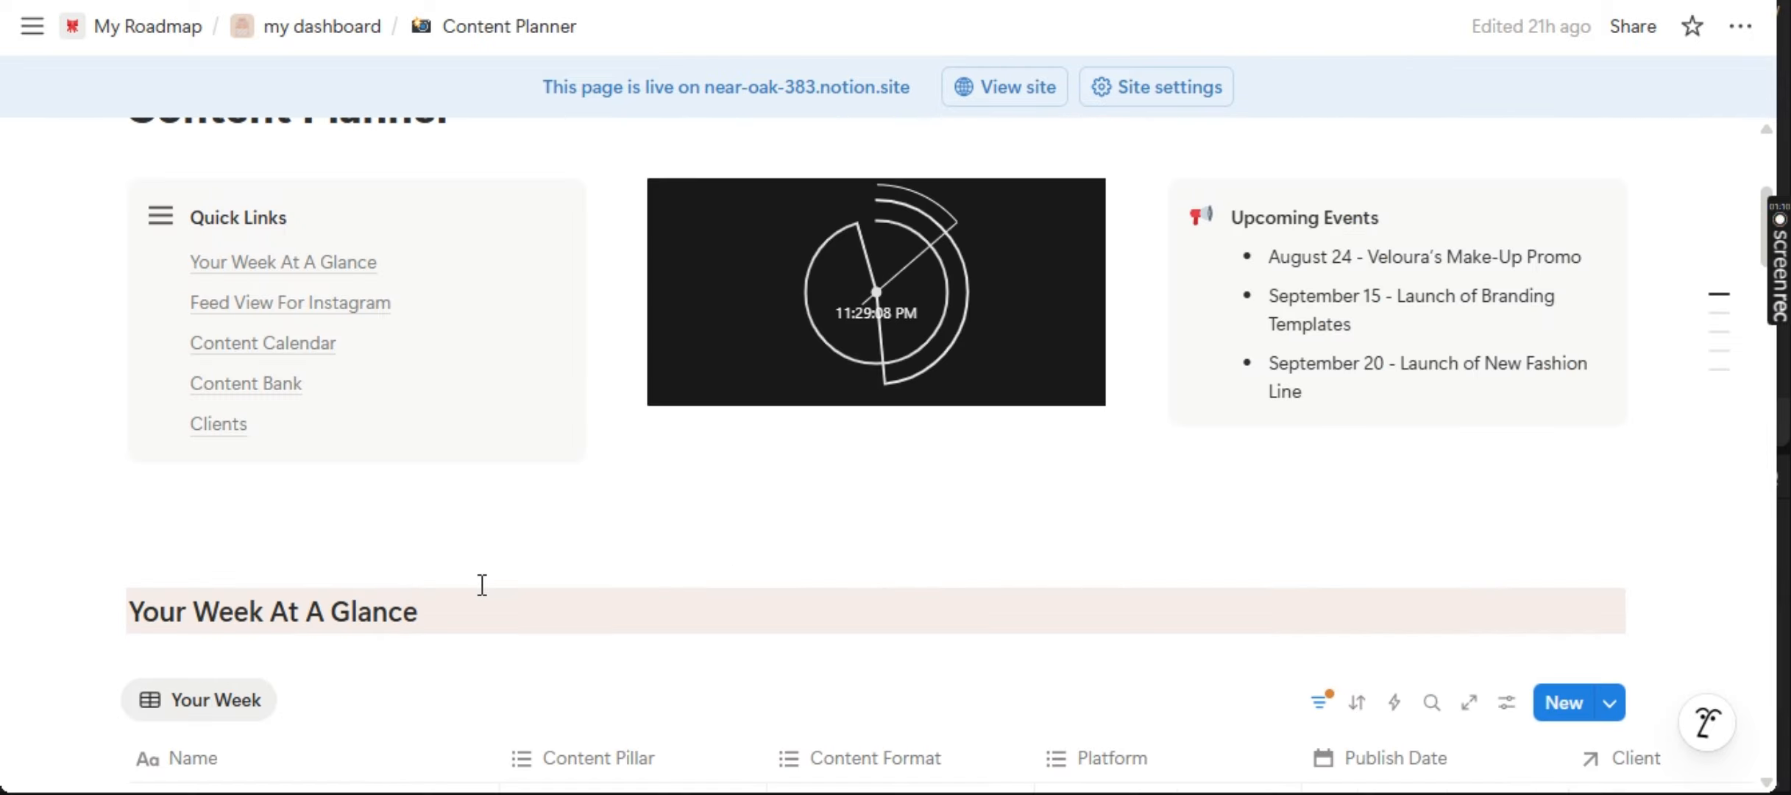
scroll(482, 585, up, 1)
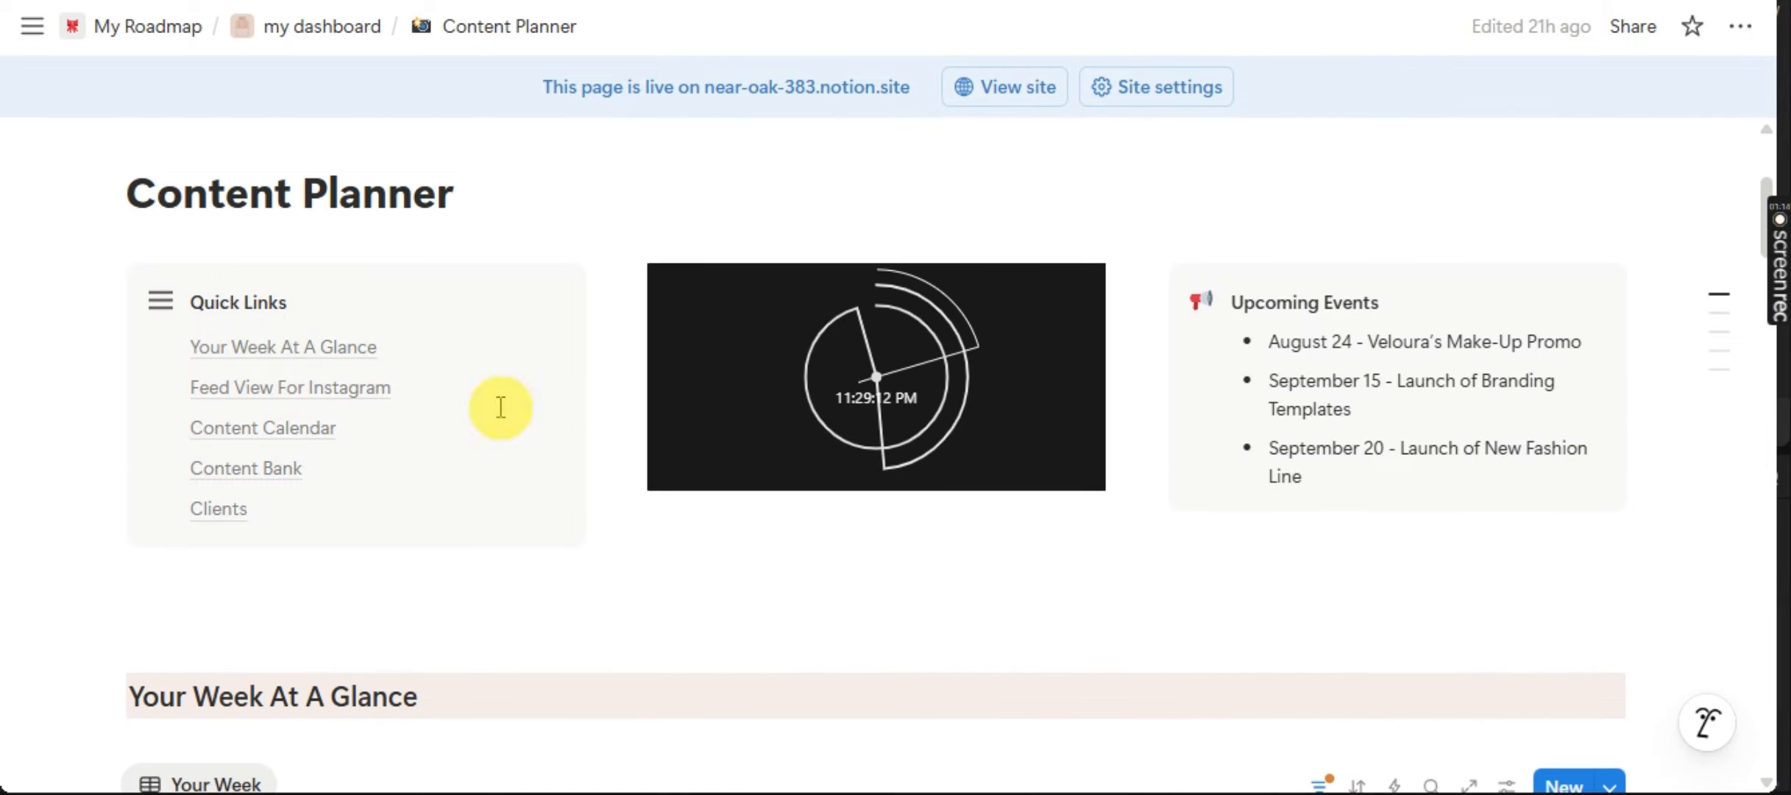
scroll(663, 254, up, 3)
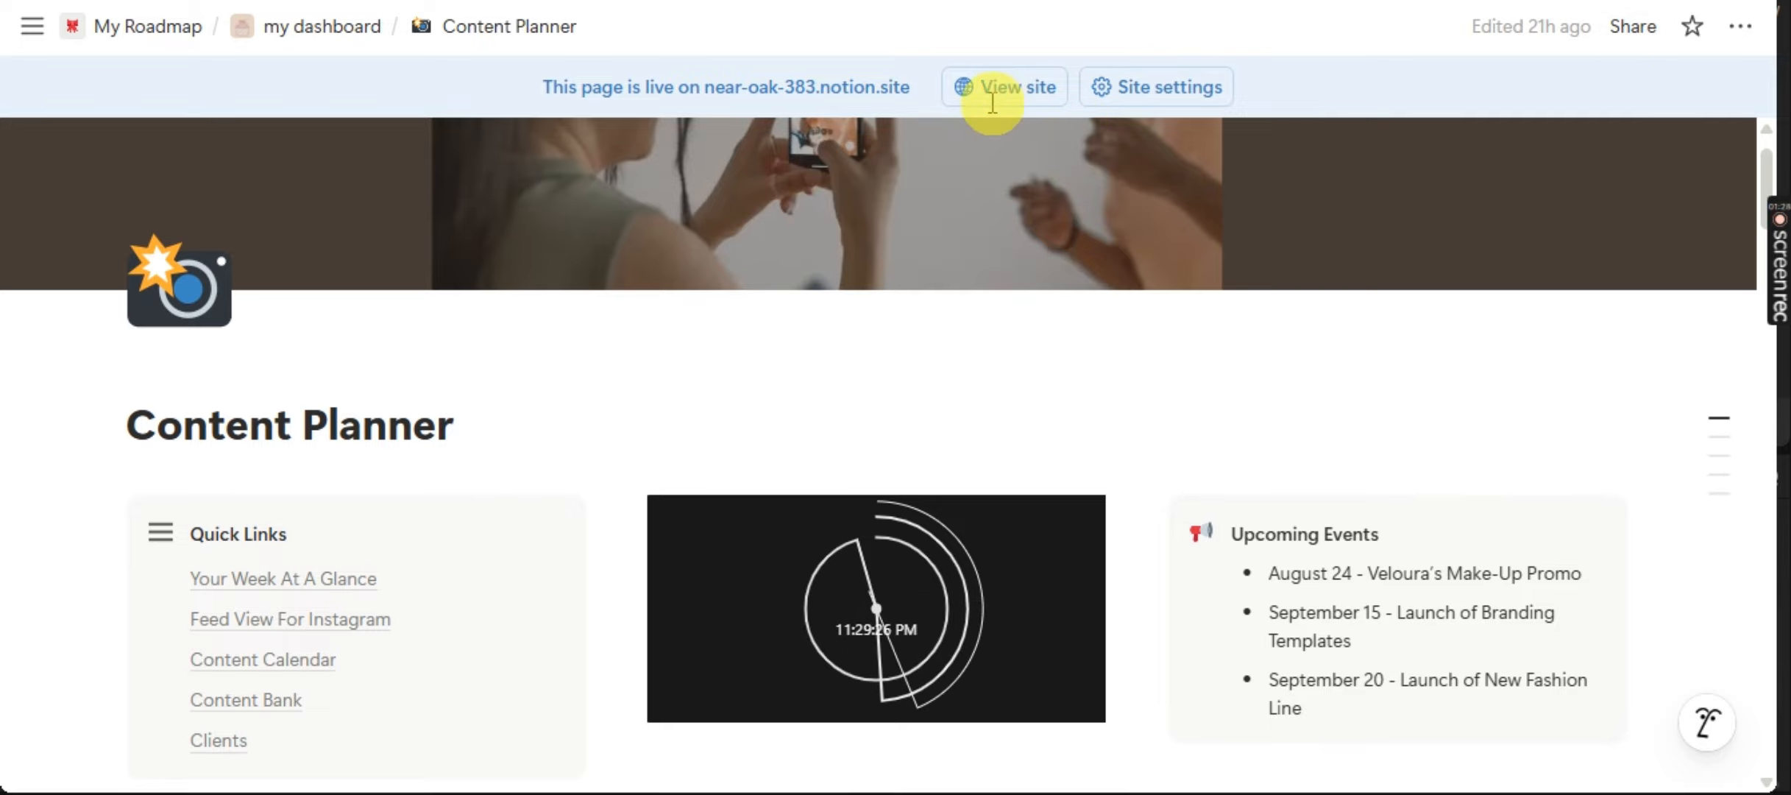
- Open the live site of the Content Planner and check its Your Week At A Glance quick link, returning to the page's beginning
click(1005, 87)
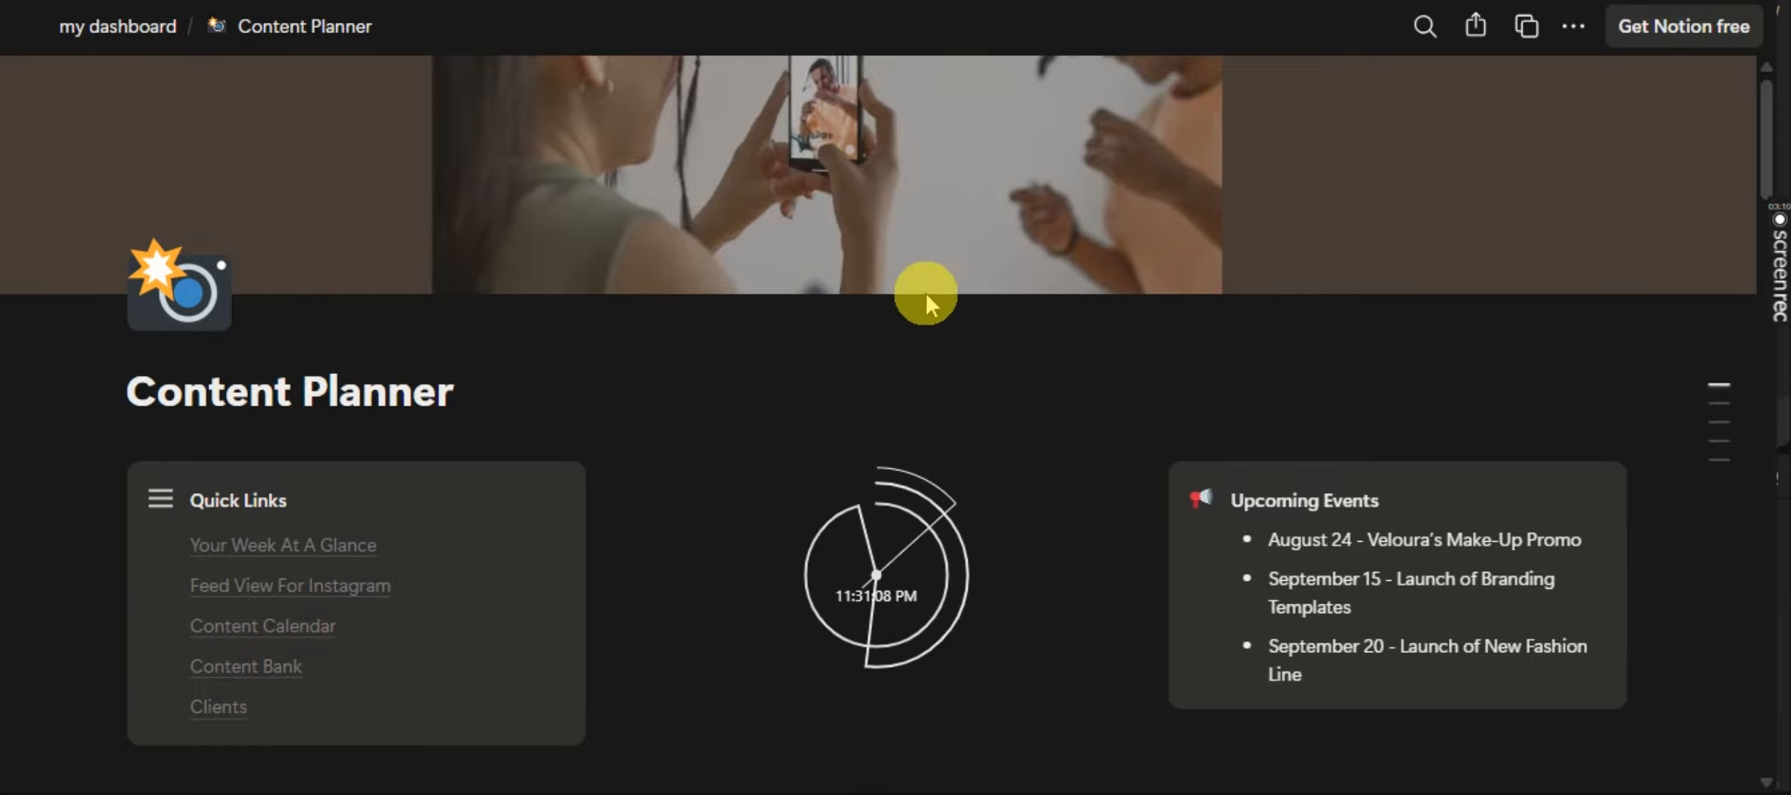
click(250, 549)
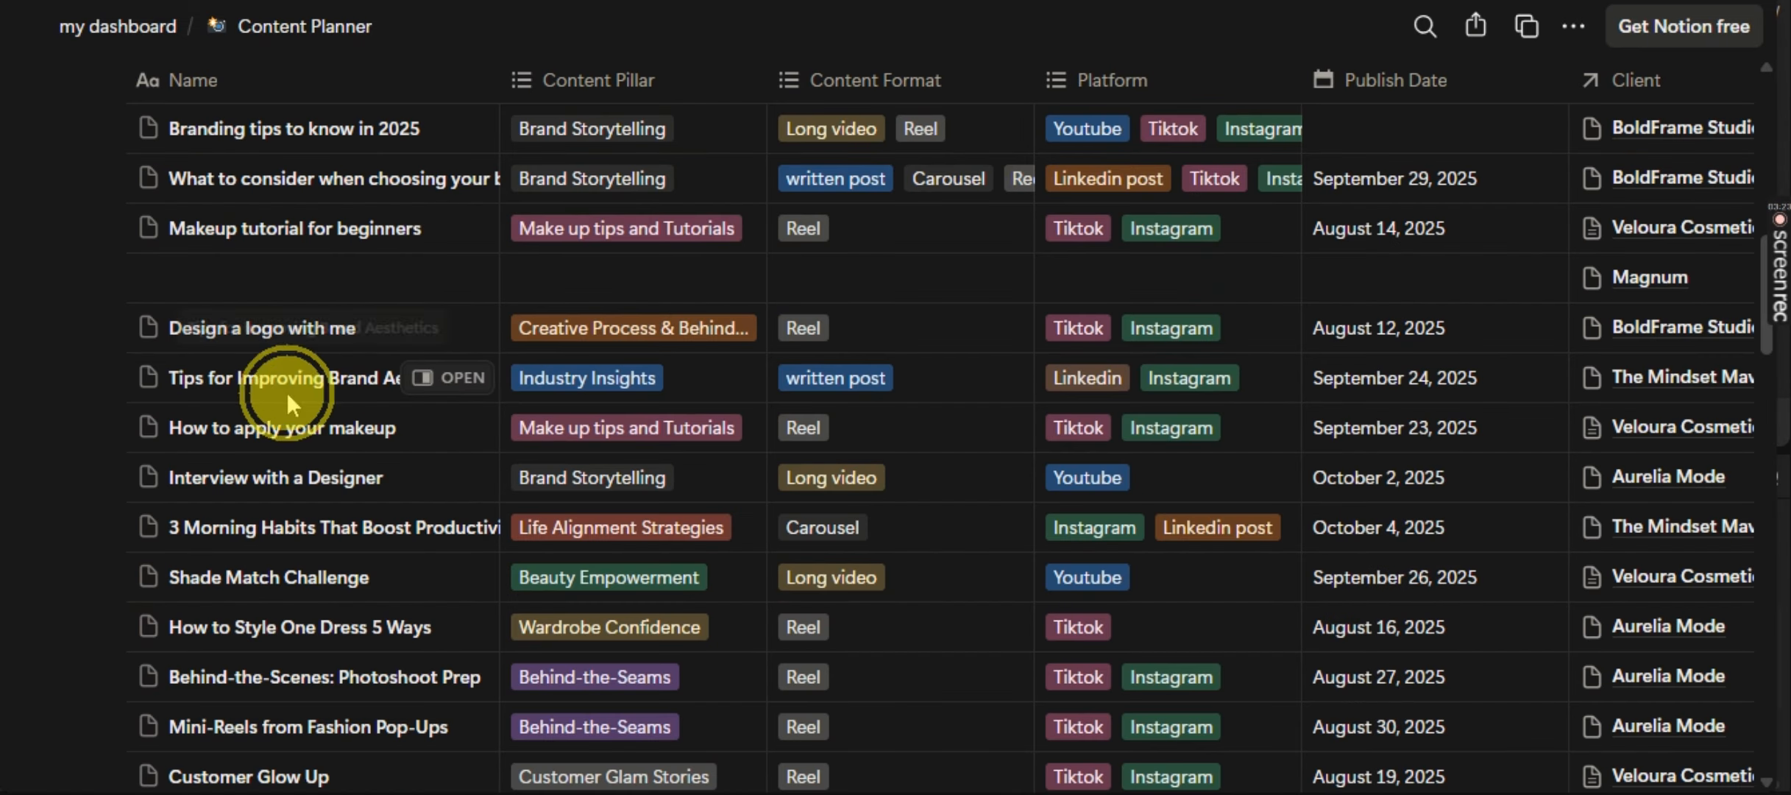
scroll(209, 427, up, 10)
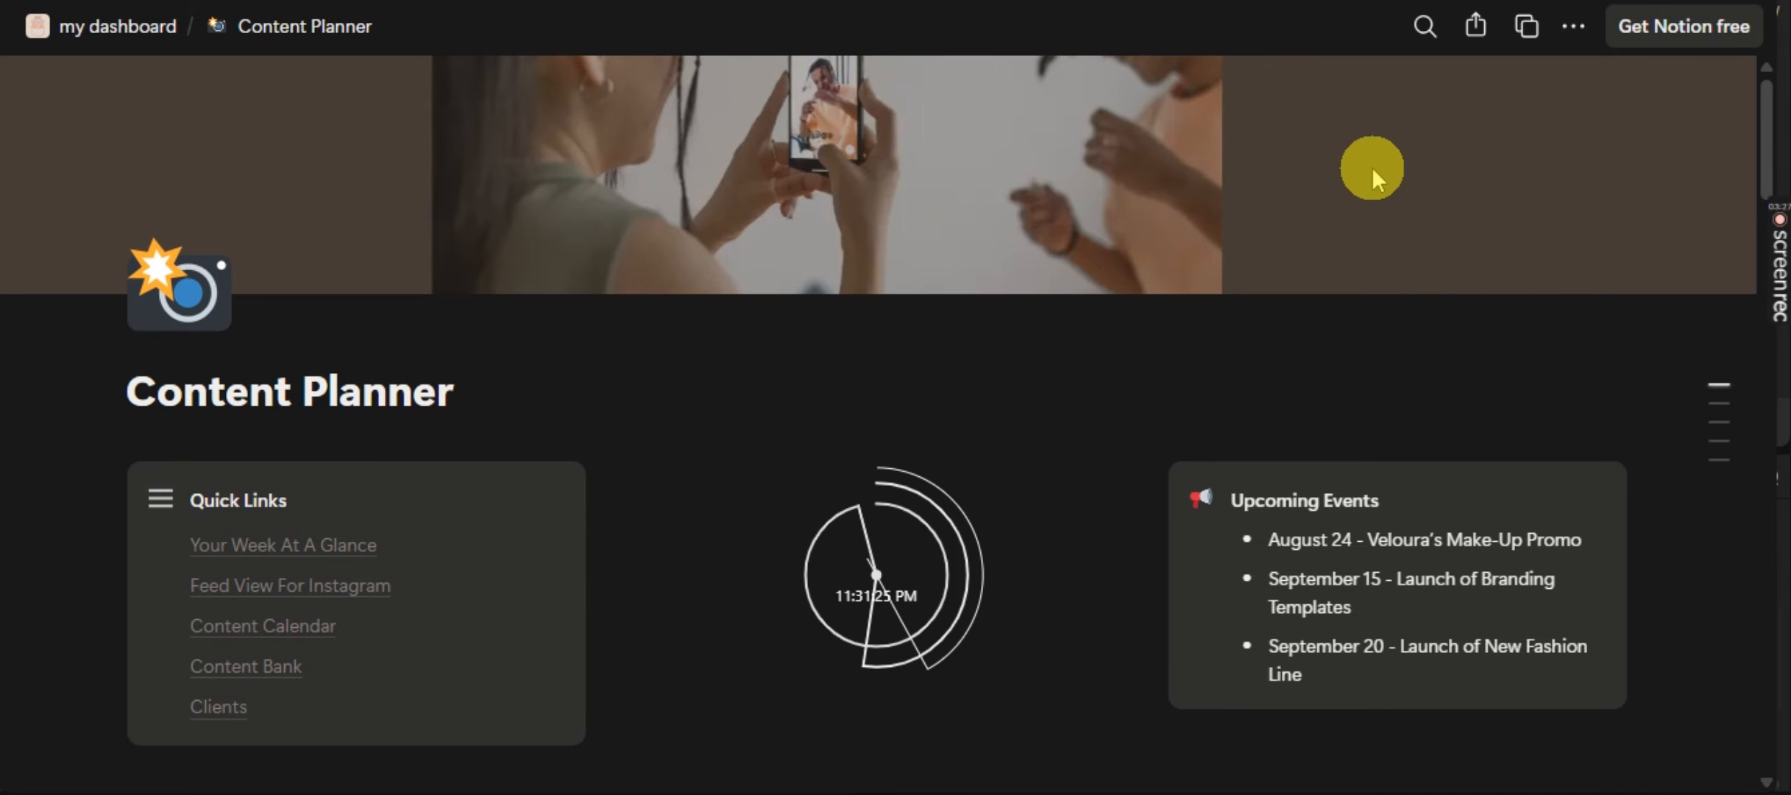
- Duplicate the published Content Planner into the personal workspace's Private section and open the added template
click(1527, 31)
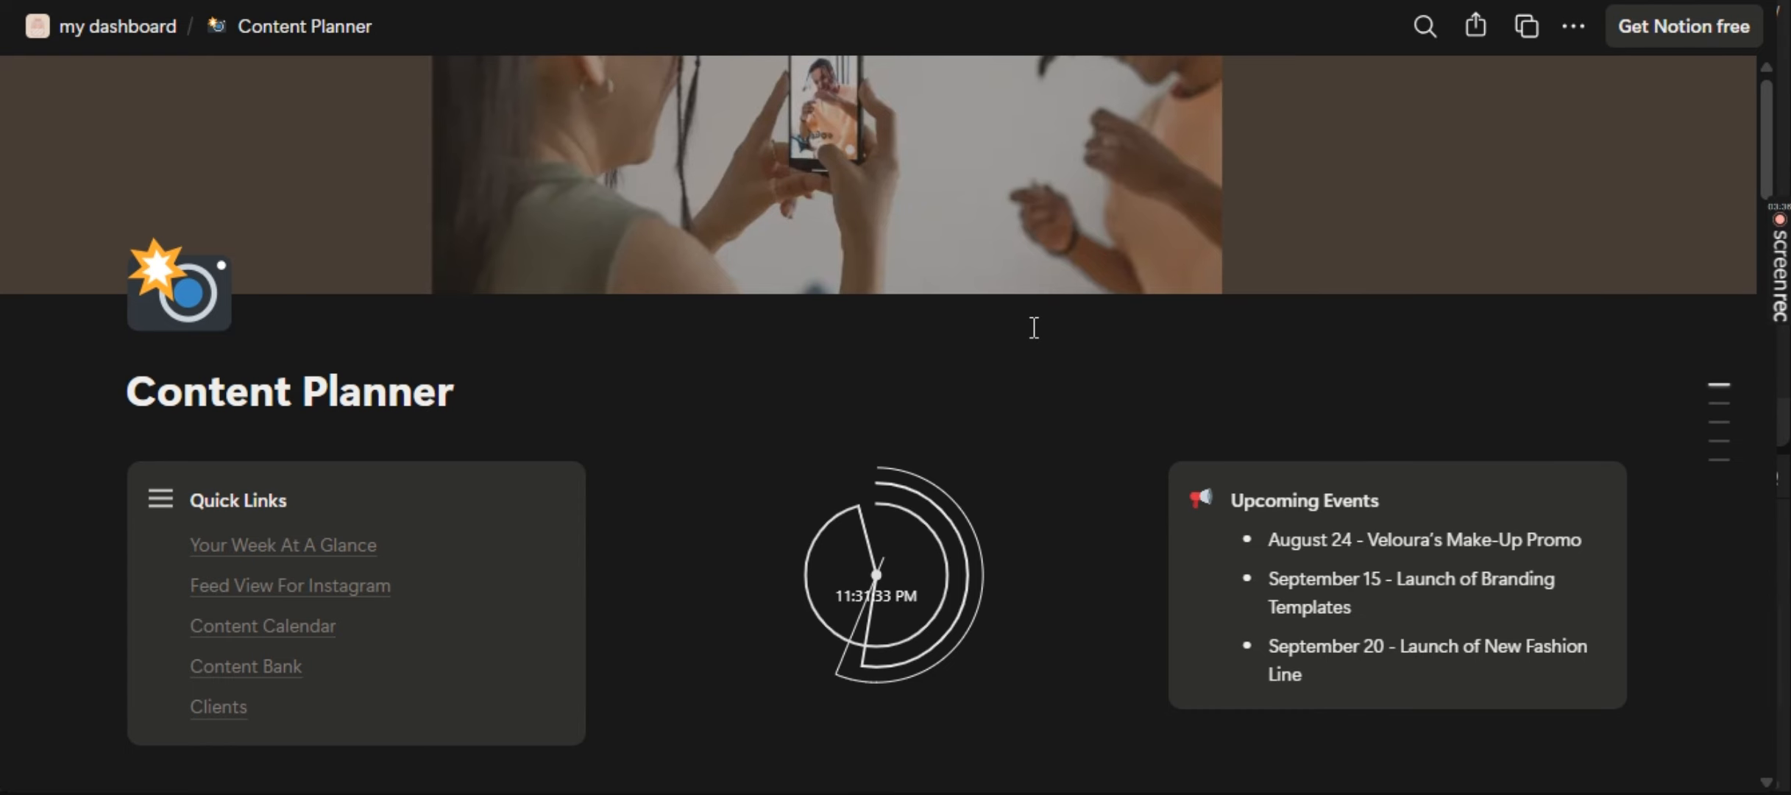
click(200, 496)
click(684, 347)
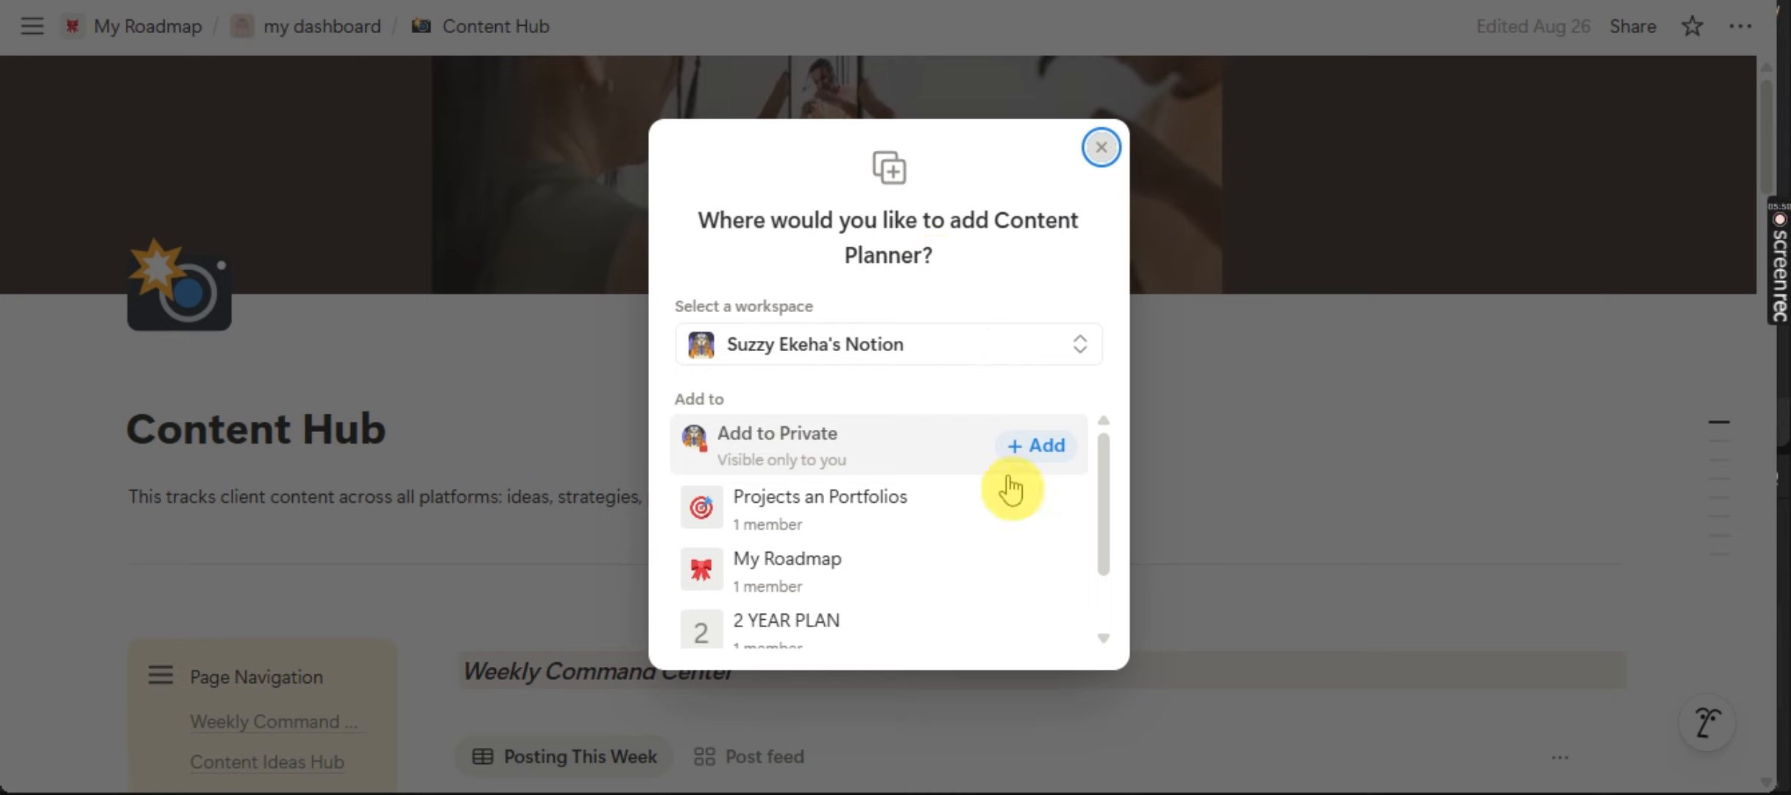
scroll(840, 527, down, 1)
scroll(956, 500, up, 2)
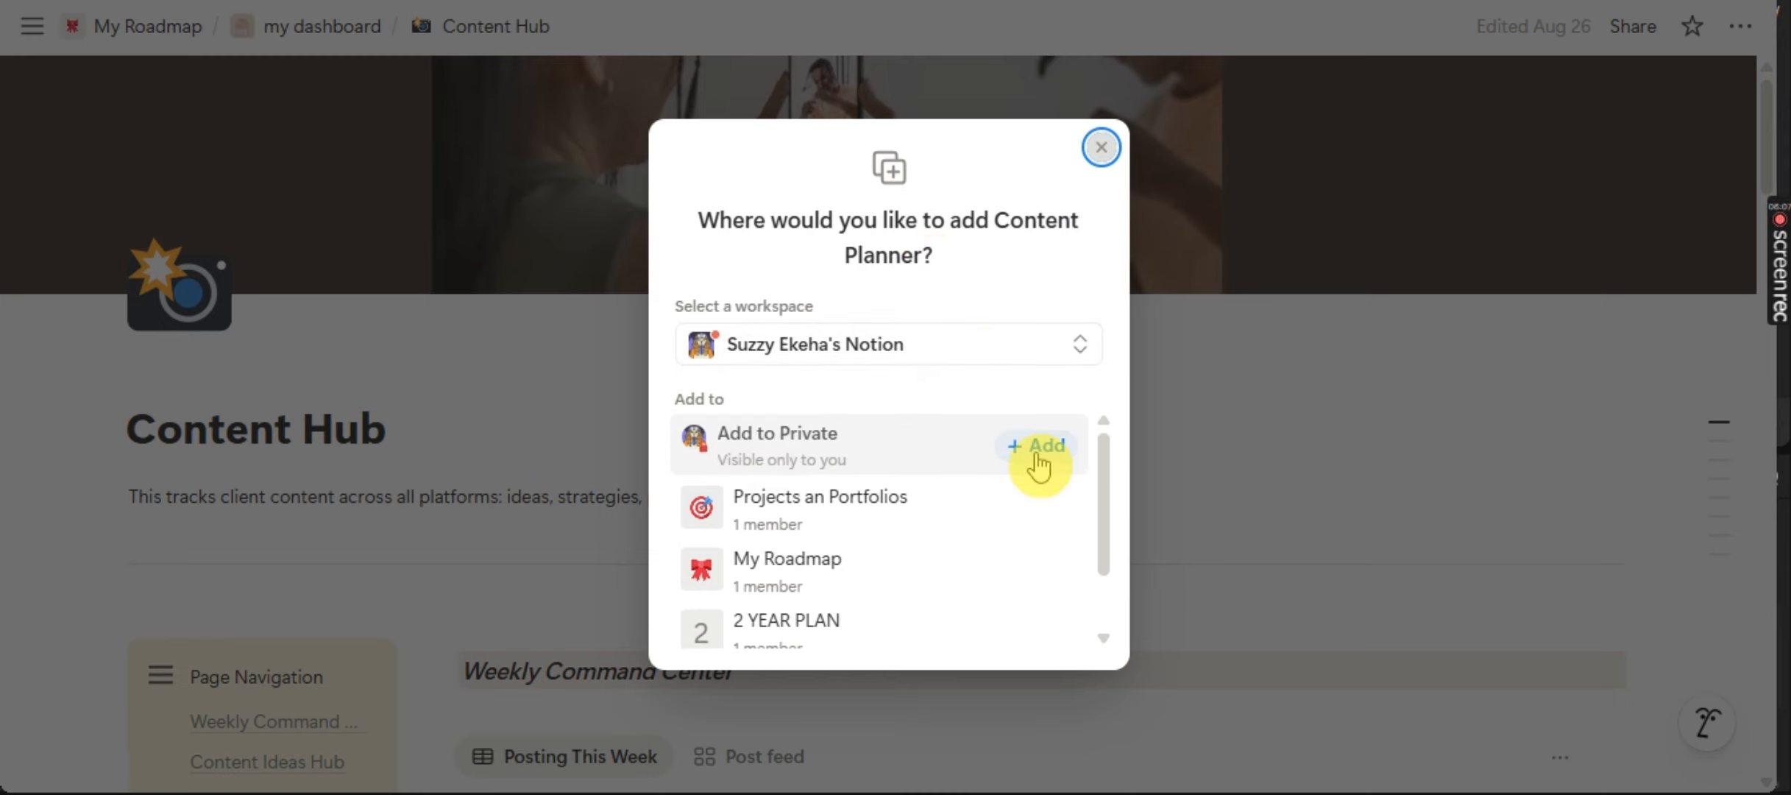
click(1040, 463)
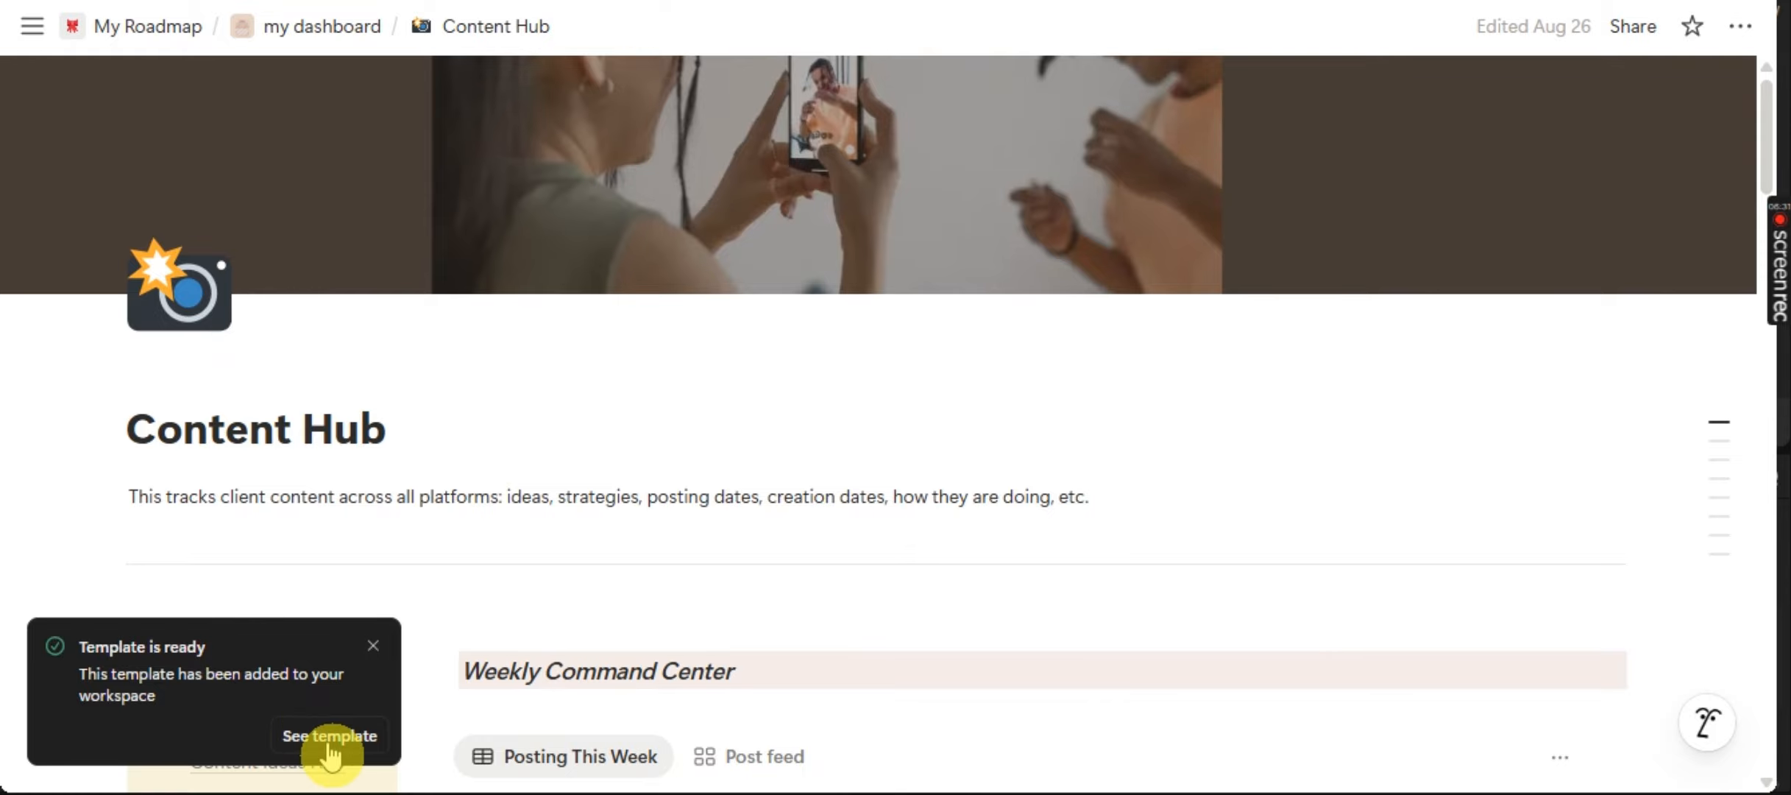
click(330, 738)
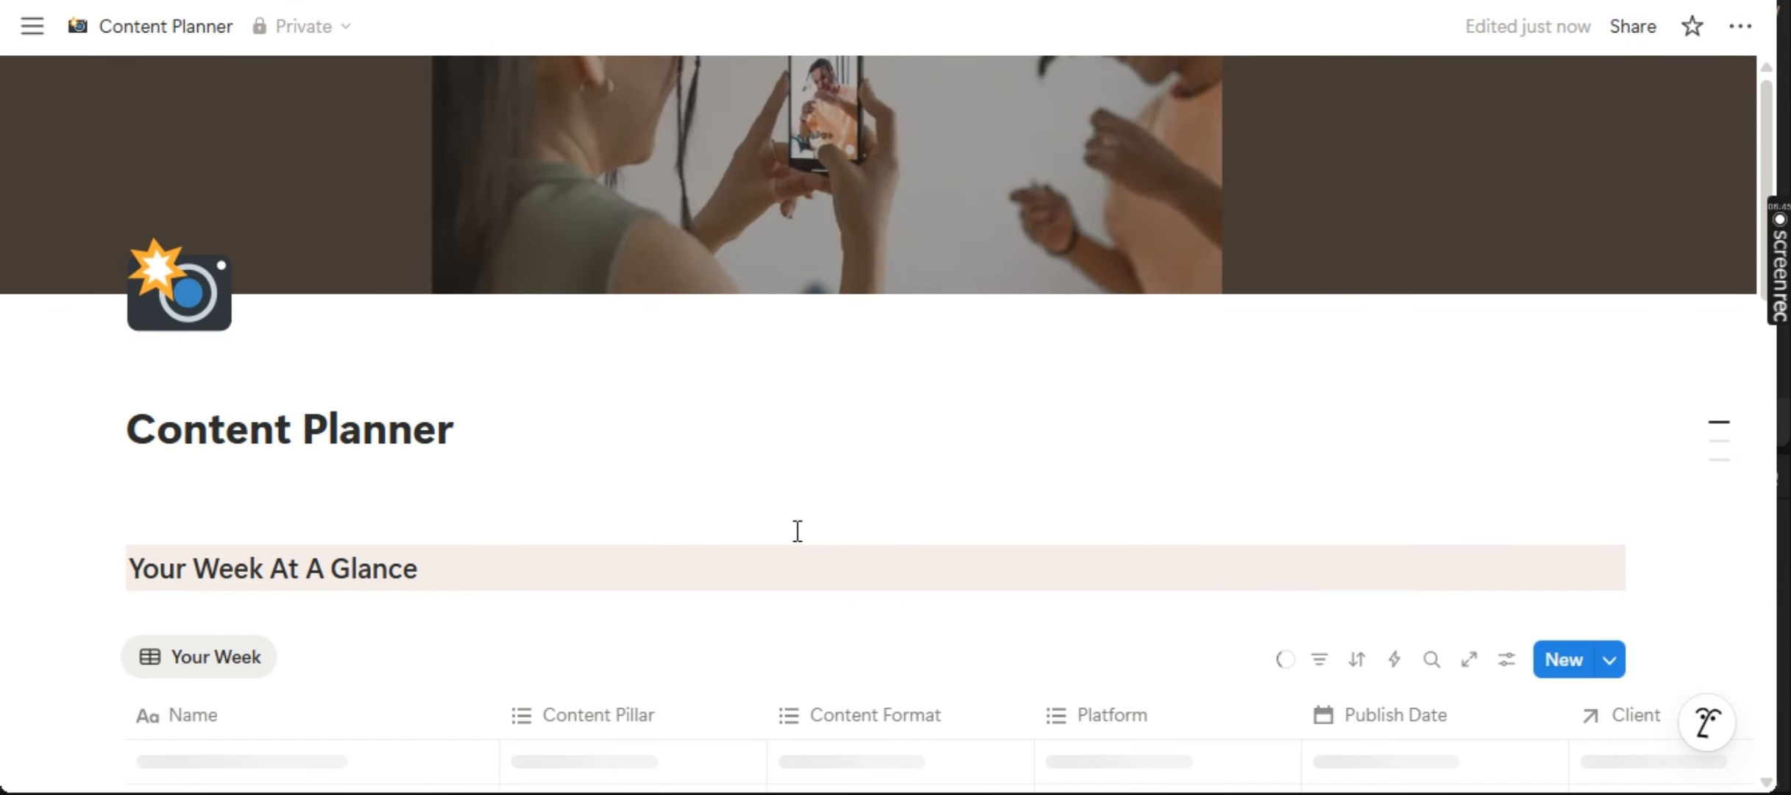